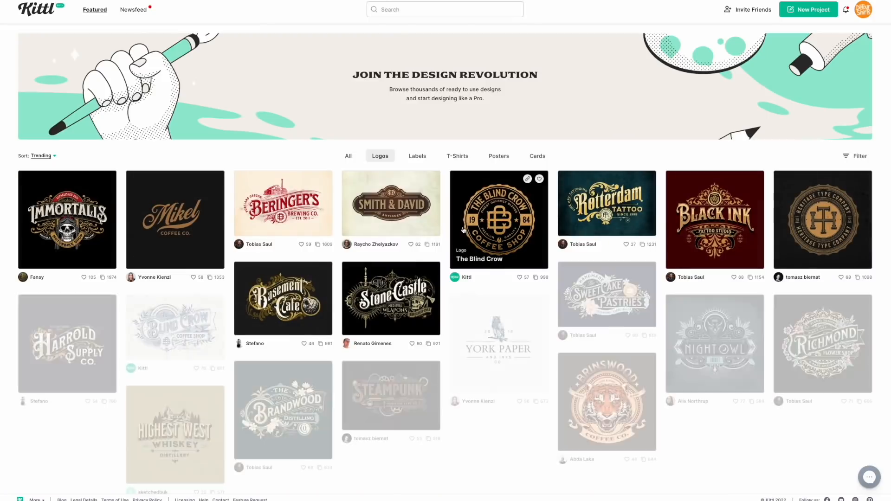
Browse the Labels and T-Shirts template categories
{"action": "left_click", "coordinate": [414, 155]}
{"action": "left_click", "coordinate": [458, 156]}
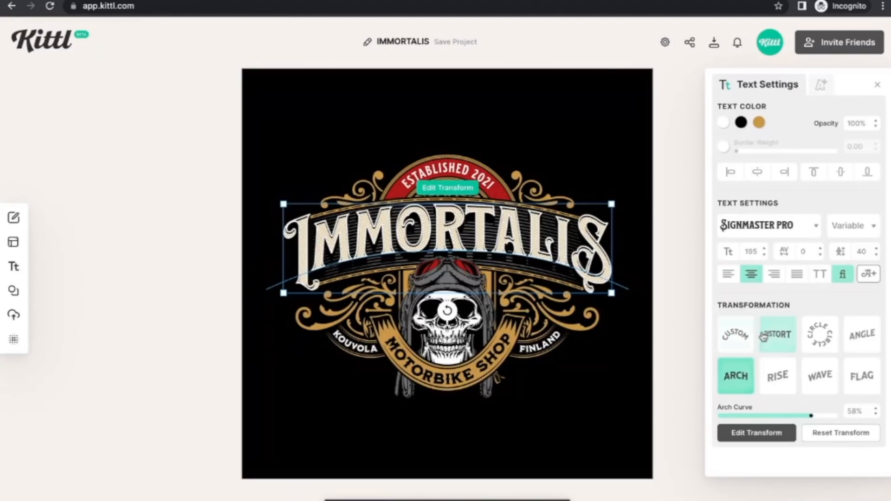
Try the Distort transformation on the IMMORTALIS headline, and replace it with an Angle transformation tilted upward to the right
{"action": "left_click", "coordinate": [767, 336]}
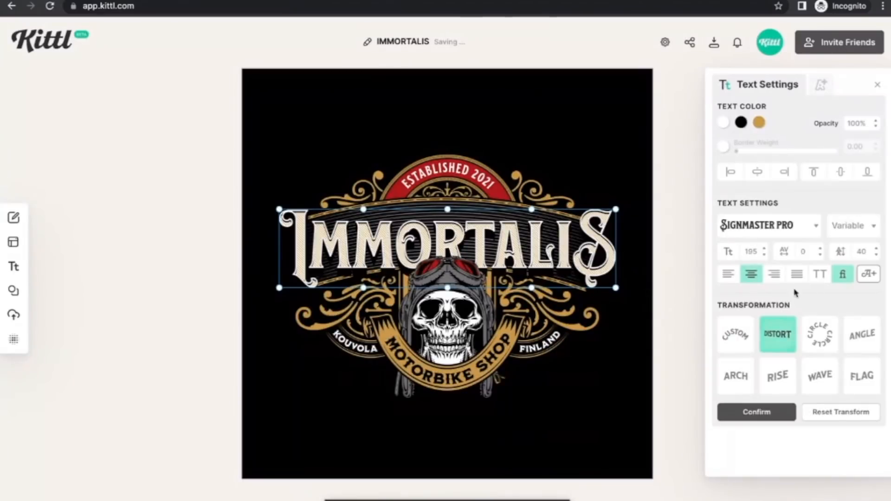
{"action": "left_click", "coordinate": [862, 335]}
{"action": "left_click_drag", "start_coordinate": [629, 243], "coordinate": [625, 219]}
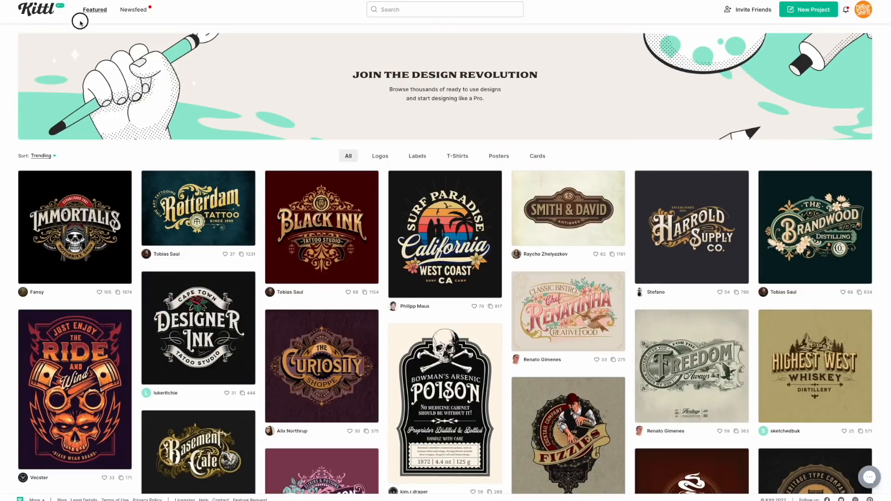
Browse the Logos, Labels and T-Shirts templates and open The Mountains are Calling design for editing
{"action": "left_click", "coordinate": [380, 155]}
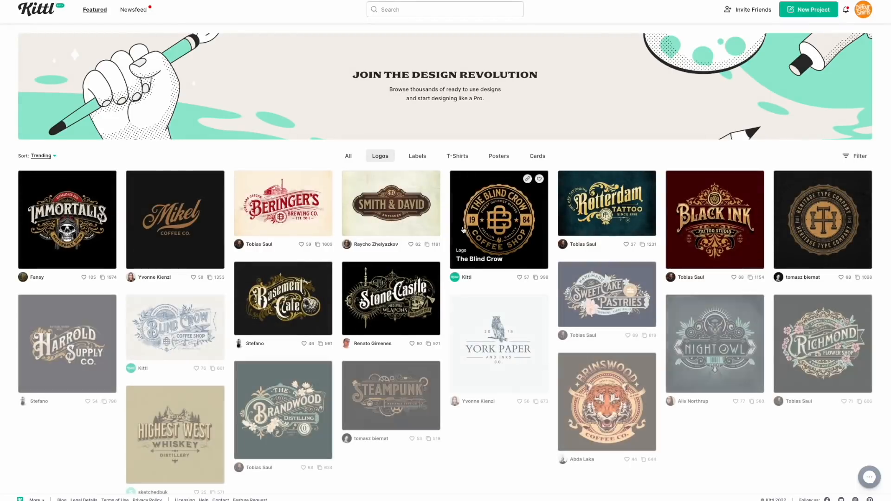
{"action": "left_click", "coordinate": [413, 155]}
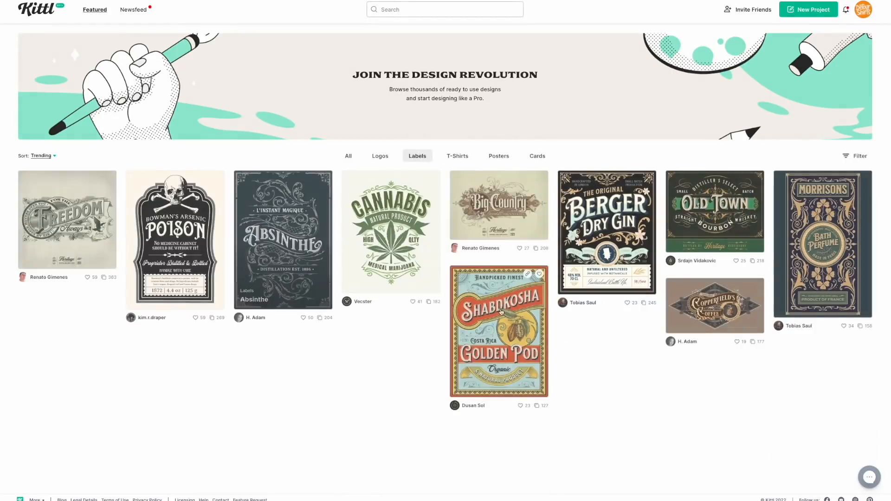
{"action": "left_click", "coordinate": [459, 158]}
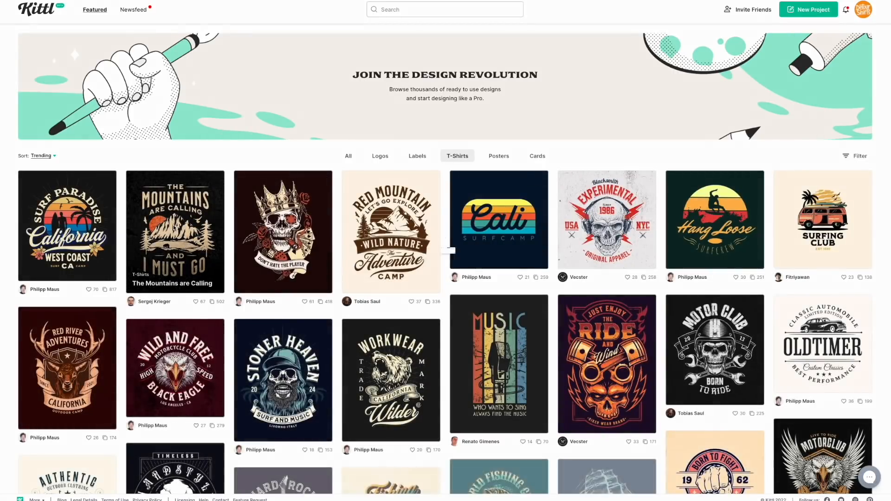
{"action": "left_click", "coordinate": [186, 244]}
{"action": "left_click", "coordinate": [438, 108]}
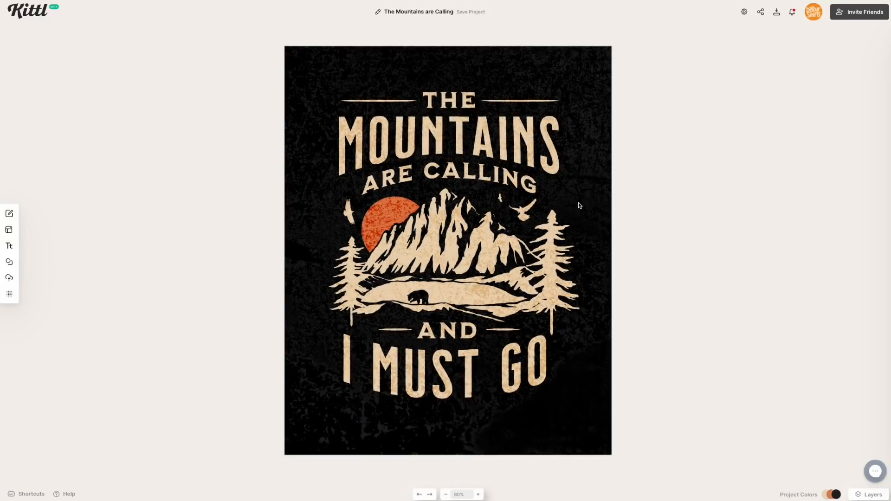
Look through the full T-shirt template library inside the editor, and collapse it again
{"action": "left_click", "coordinate": [8, 230]}
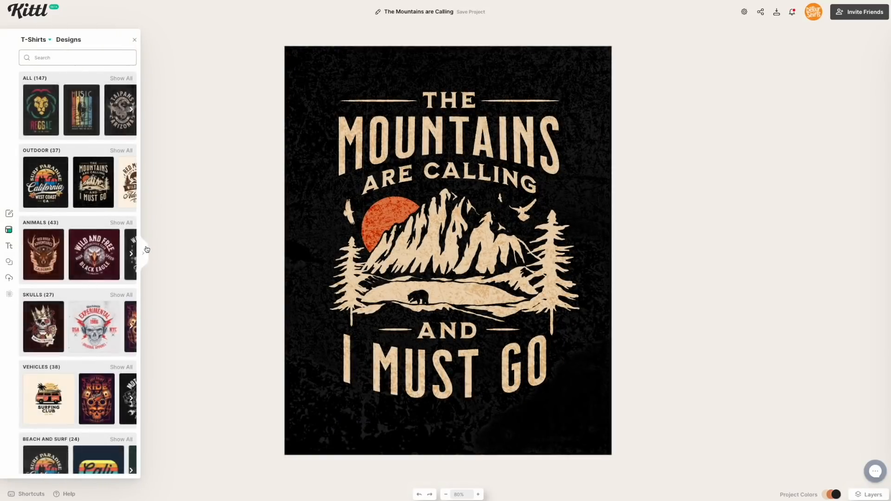
{"action": "left_click", "coordinate": [146, 248]}
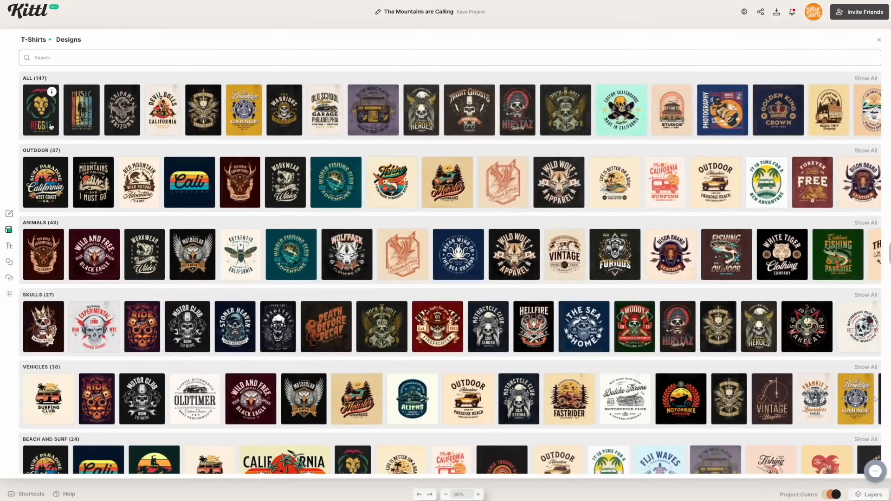
{"action": "scroll", "coordinate": [93, 222], "scroll_direction": "down", "scroll_amount": 3}
{"action": "scroll", "coordinate": [92, 226], "scroll_direction": "up", "scroll_amount": 3}
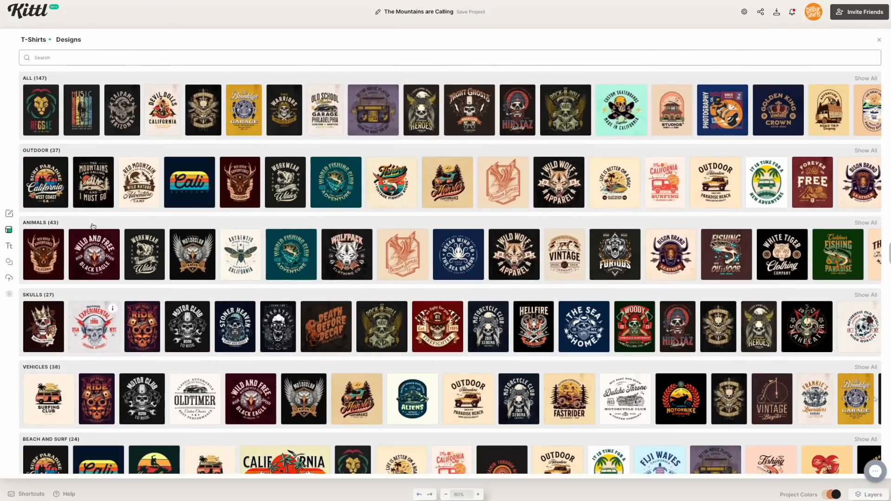
{"action": "left_click", "coordinate": [887, 253]}
Look through the typefaces available for the MOUNTAINS text
{"action": "left_click", "coordinate": [485, 143]}
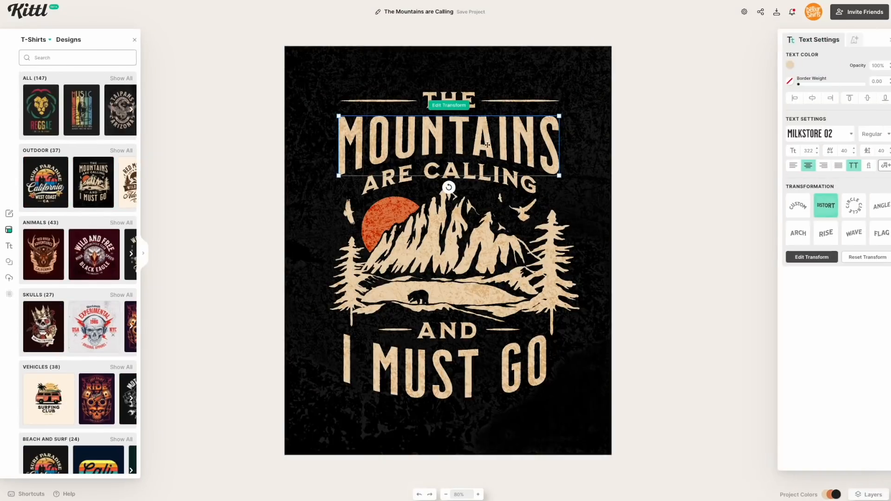
{"action": "left_click", "coordinate": [830, 137]}
{"action": "scroll", "coordinate": [732, 169], "scroll_direction": "down", "scroll_amount": 3}
{"action": "scroll", "coordinate": [732, 170], "scroll_direction": "down", "scroll_amount": 5}
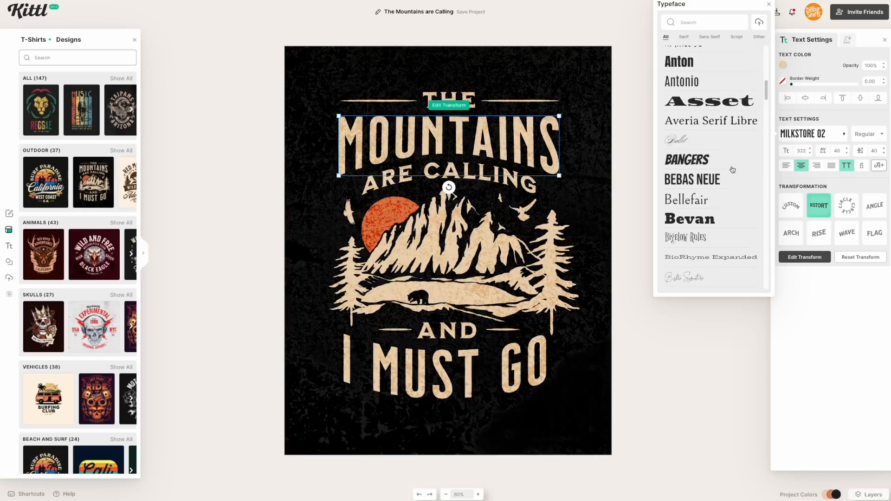
{"action": "scroll", "coordinate": [732, 169], "scroll_direction": "up", "scroll_amount": 4}
{"action": "scroll", "coordinate": [732, 170], "scroll_direction": "up", "scroll_amount": 3}
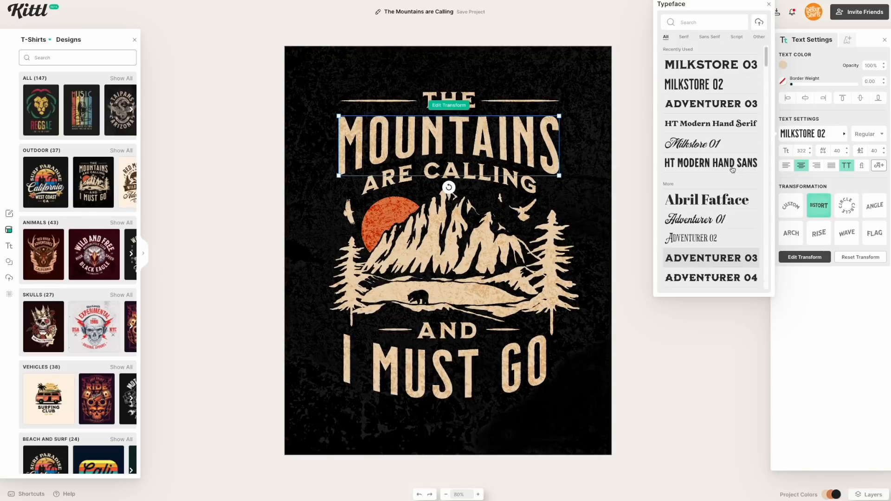
{"action": "left_click", "coordinate": [820, 67]}
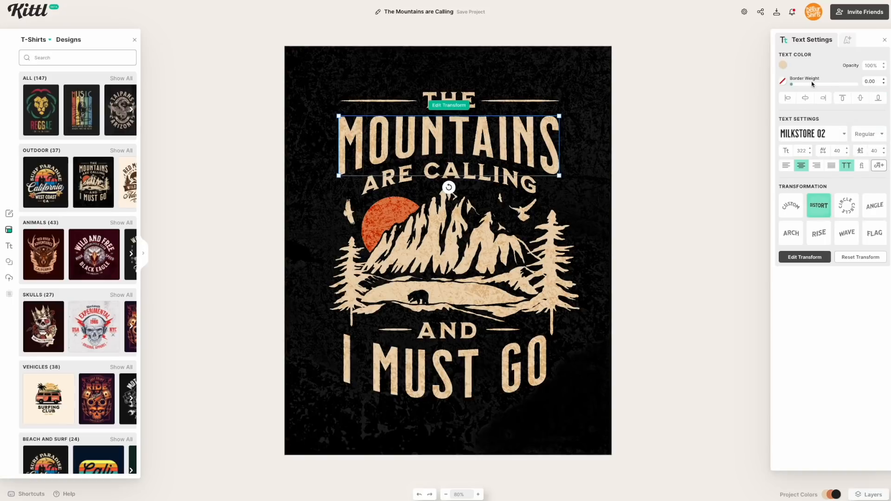
Compare shading effects on the MOUNTAINS text, keep the Detailed 3d Shadow, and add the first decoration style
{"action": "left_click", "coordinate": [847, 40]}
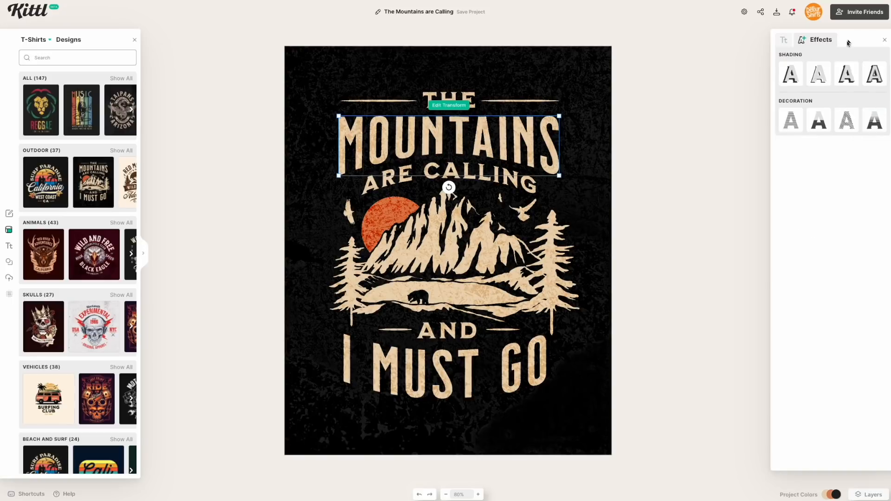
{"action": "left_click", "coordinate": [795, 82]}
{"action": "left_click", "coordinate": [818, 76]}
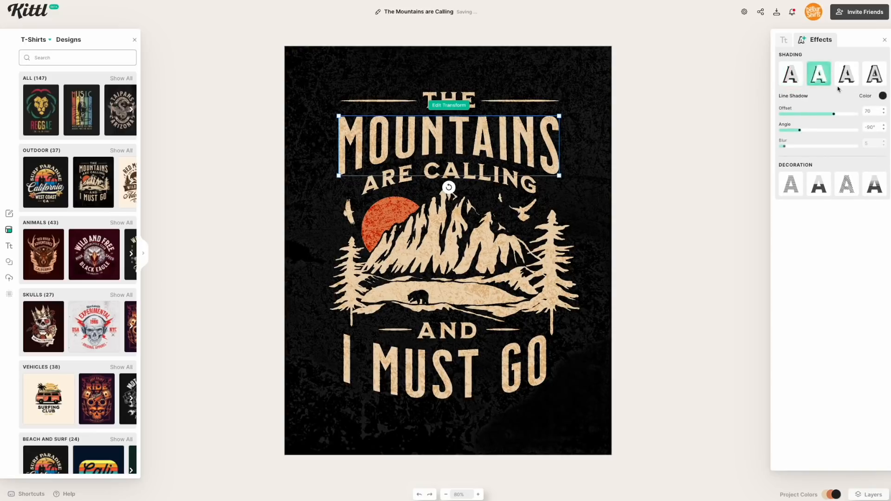
{"action": "left_click", "coordinate": [879, 75]}
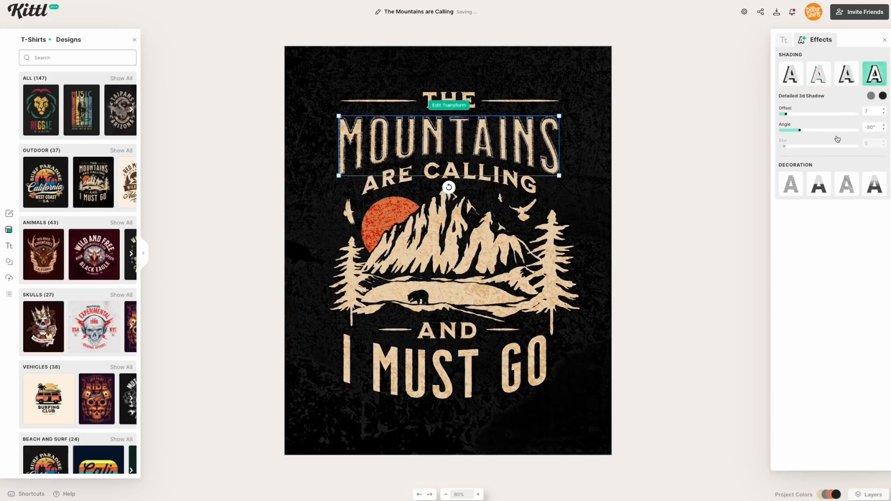
{"action": "left_click", "coordinate": [791, 184]}
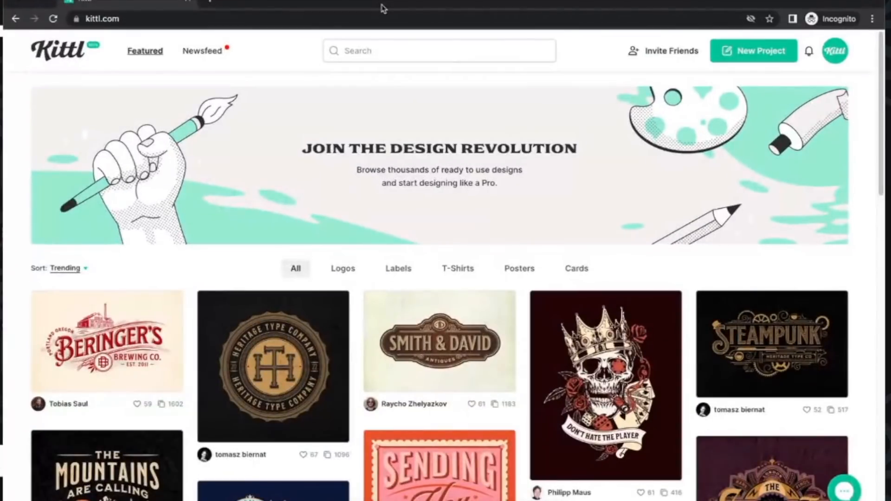
Look through the trending templates across all categories in the featured gallery
{"action": "scroll", "coordinate": [408, 239], "scroll_direction": "down", "scroll_amount": 3}
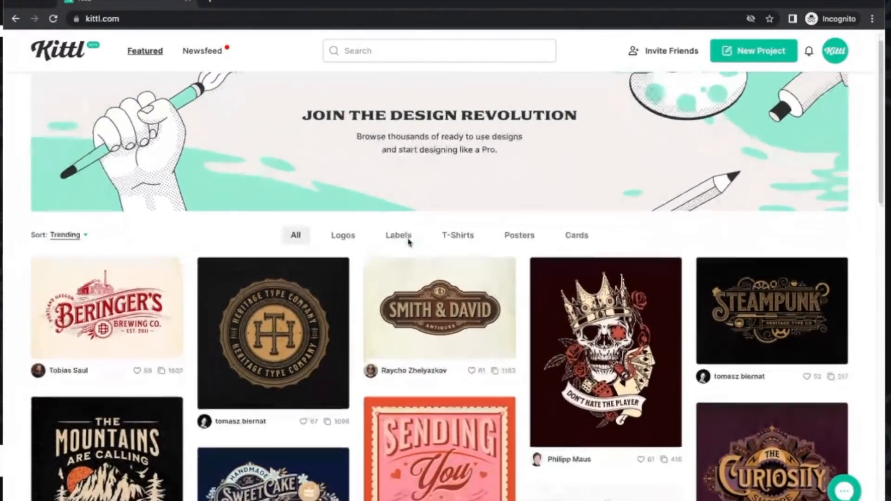
{"action": "scroll", "coordinate": [410, 241], "scroll_direction": "down", "scroll_amount": 5}
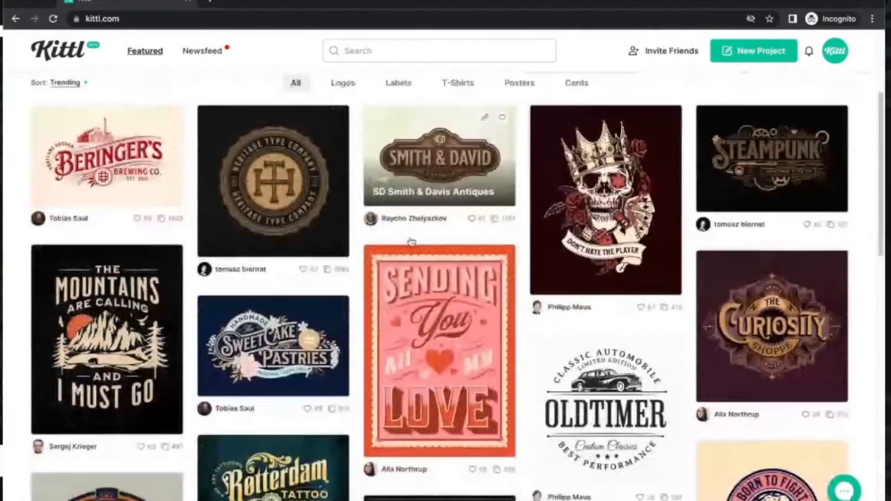
{"action": "scroll", "coordinate": [411, 241], "scroll_direction": "down", "scroll_amount": 6}
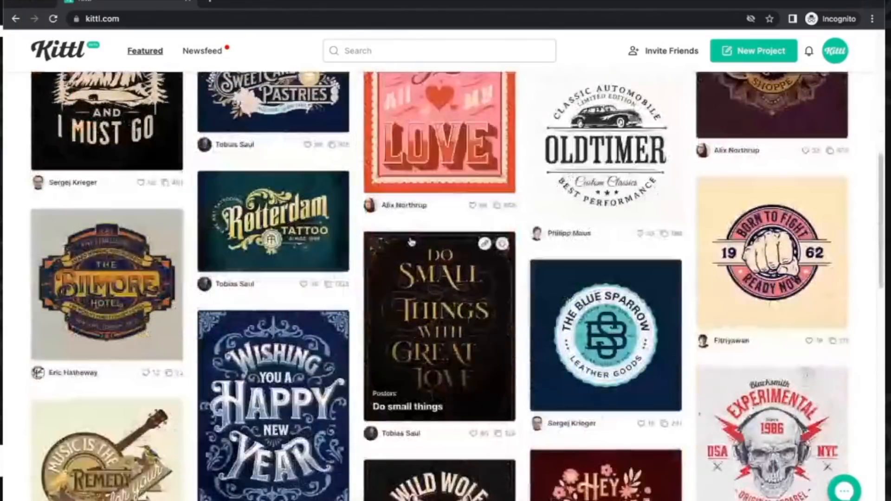
{"action": "scroll", "coordinate": [411, 242], "scroll_direction": "up", "scroll_amount": 13}
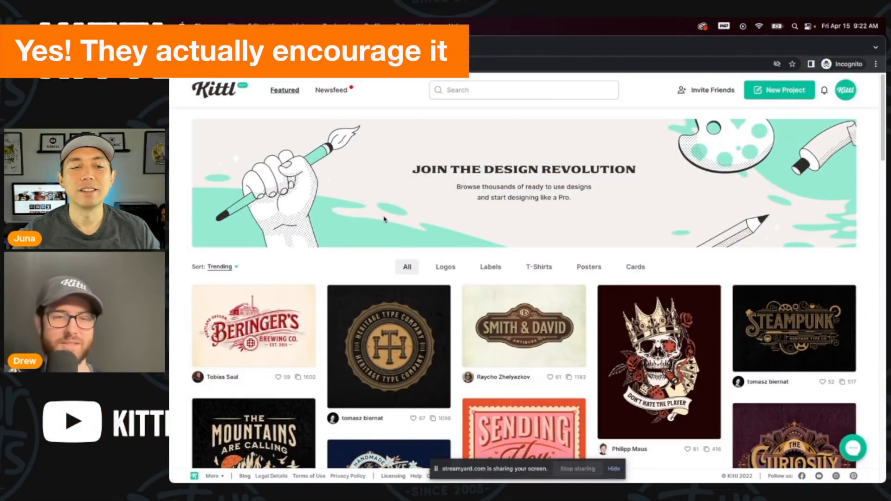
Open the Licensing page and review the permitted uses, especially physical end products for sale
{"action": "left_click", "coordinate": [397, 477]}
{"action": "scroll", "coordinate": [184, 415], "scroll_direction": "down", "scroll_amount": 1}
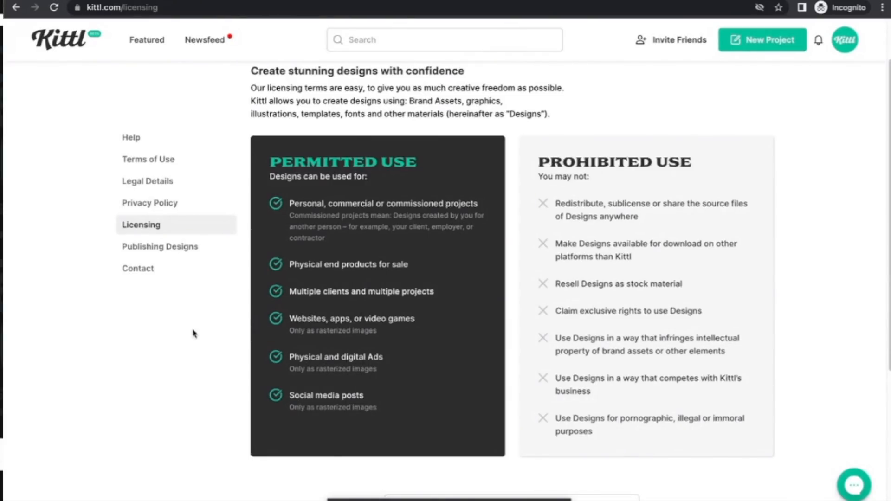
{"action": "left_click_drag", "start_coordinate": [290, 265], "coordinate": [413, 264]}
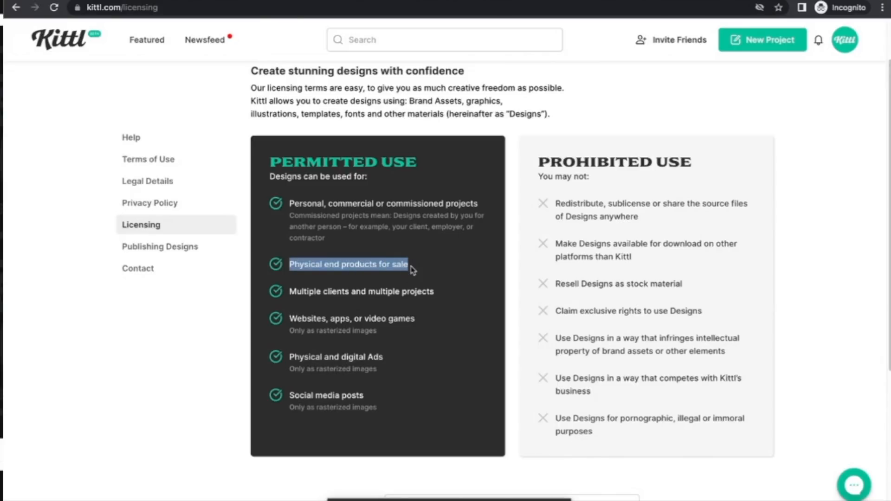
{"action": "left_click", "coordinate": [416, 270]}
{"action": "scroll", "coordinate": [336, 276], "scroll_direction": "up", "scroll_amount": 1}
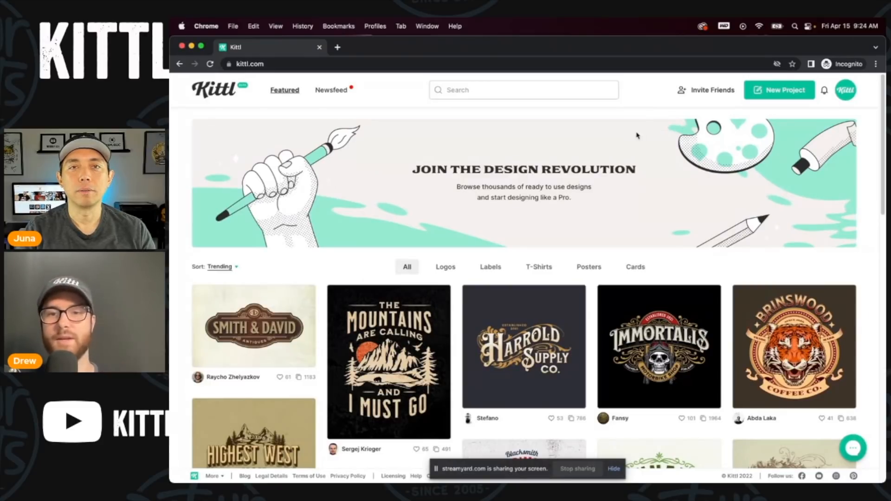
Open the IMMORTALIS template from the featured gallery as an editable design
{"action": "left_click", "coordinate": [647, 326]}
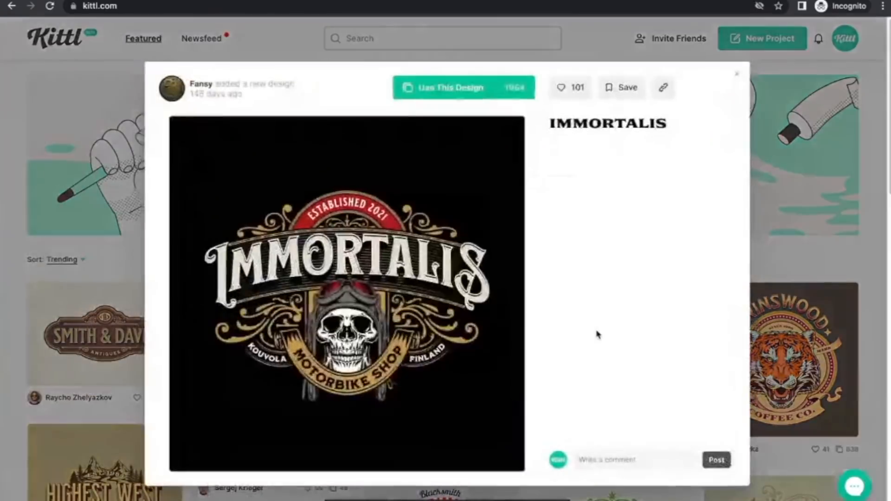
{"action": "left_click", "coordinate": [457, 93]}
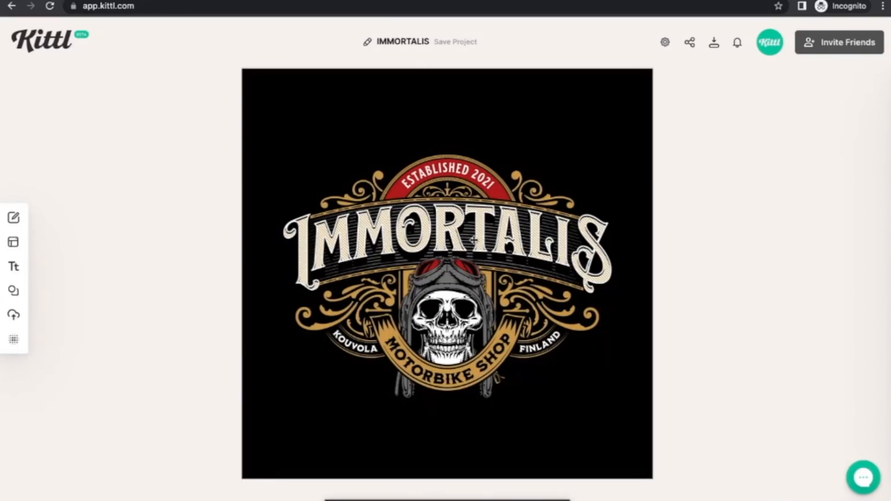
Try the Distort and Angle transformations on the IMMORTALIS headline, raising the right end of the angled baseline
{"action": "left_click", "coordinate": [473, 240]}
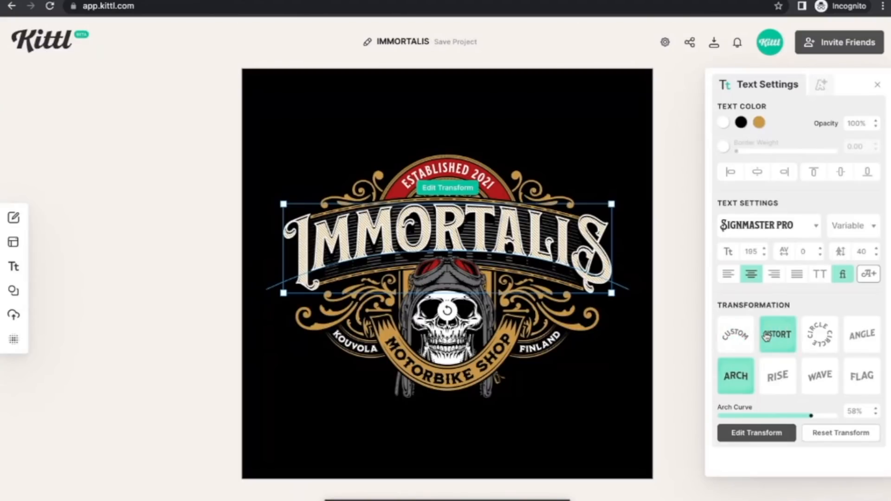
{"action": "left_click", "coordinate": [766, 337]}
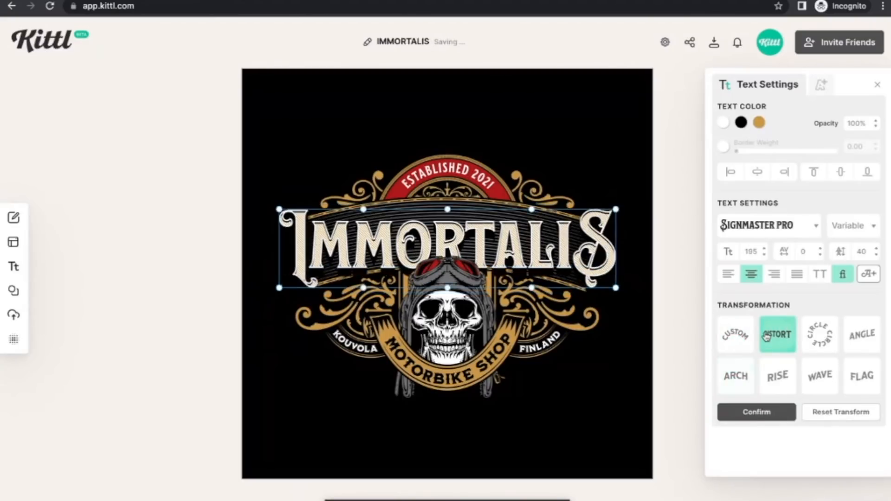
{"action": "left_click", "coordinate": [859, 340]}
{"action": "mouse_move", "coordinate": [628, 240]}
{"action": "left_mouse_down"}
{"action": "mouse_move", "coordinate": [609, 143]}
{"action": "mouse_move", "coordinate": [620, 169]}
{"action": "mouse_move", "coordinate": [621, 226]}
{"action": "left_mouse_up"}
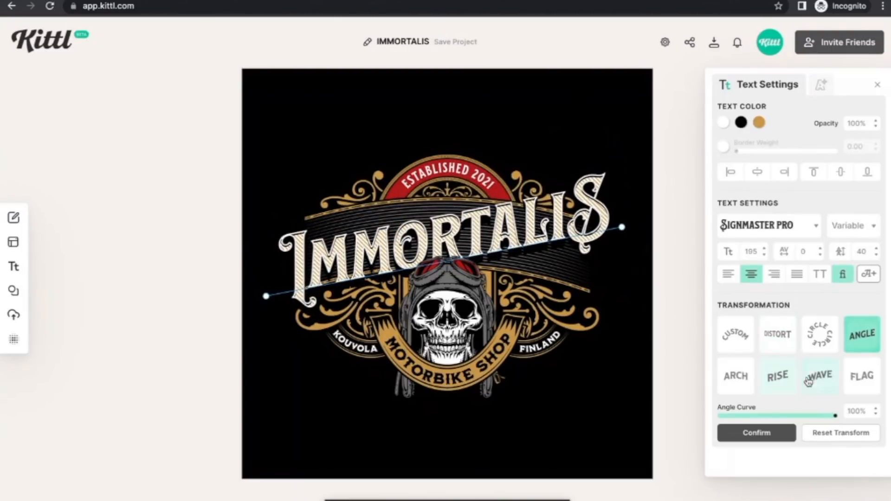
Apply the Wave transformation to the IMMORTALIS headline, lifting the left part of the curve and lowering the right part
{"action": "left_click", "coordinate": [808, 381]}
{"action": "left_click_drag", "start_coordinate": [500, 247], "coordinate": [504, 277]}
{"action": "left_click_drag", "start_coordinate": [393, 241], "coordinate": [366, 191]}
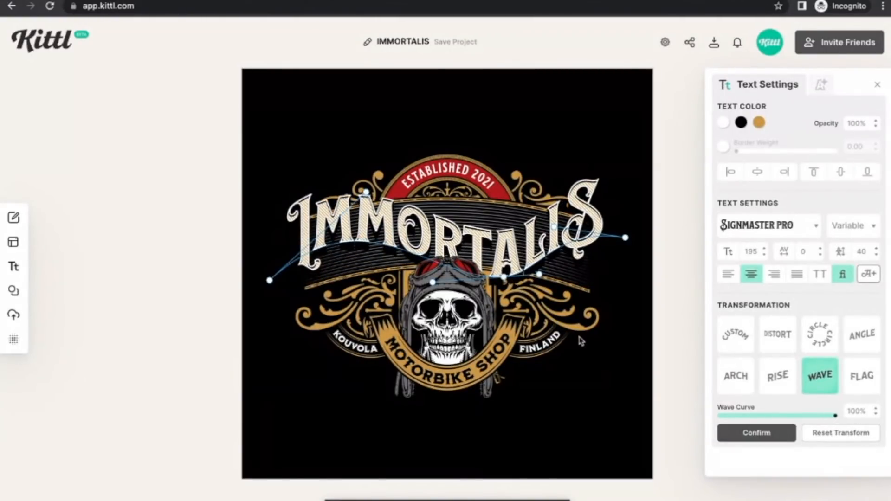
{"action": "left_click", "coordinate": [594, 383]}
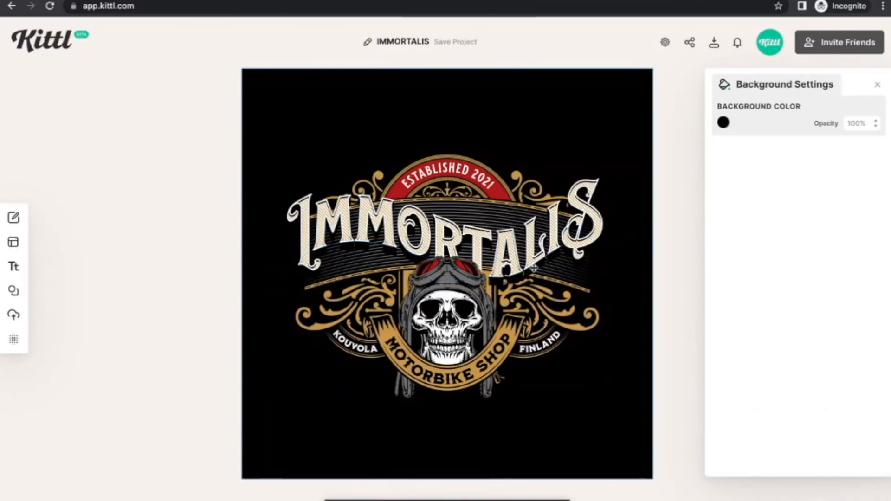
Replace the IMMORTALIS headline text with DETOUR
{"action": "left_click", "coordinate": [527, 237]}
{"action": "double_click", "coordinate": [527, 237]}
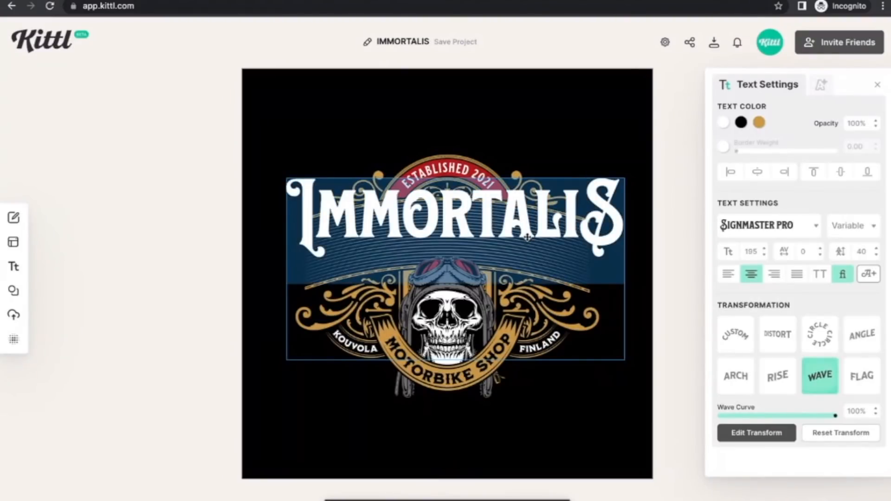
{"action": "type", "text": "DETP"}
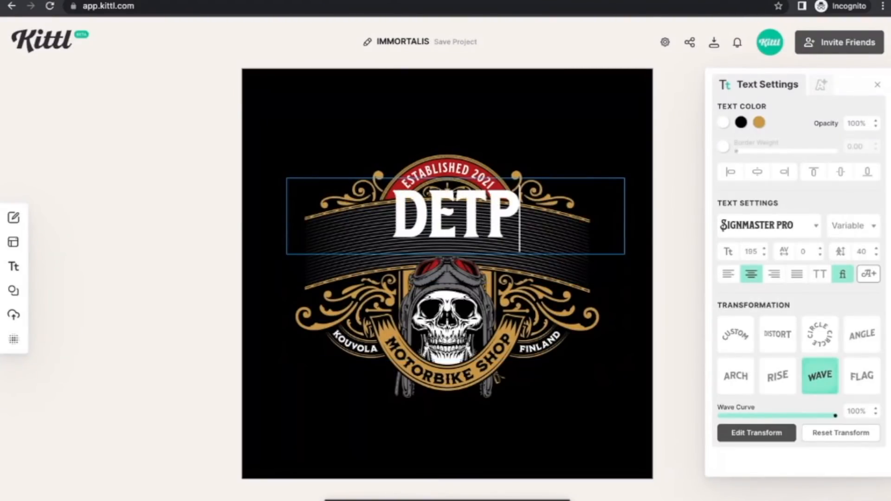
{"action": "key", "text": "BackSpace"}
{"action": "type", "text": "OUR"}
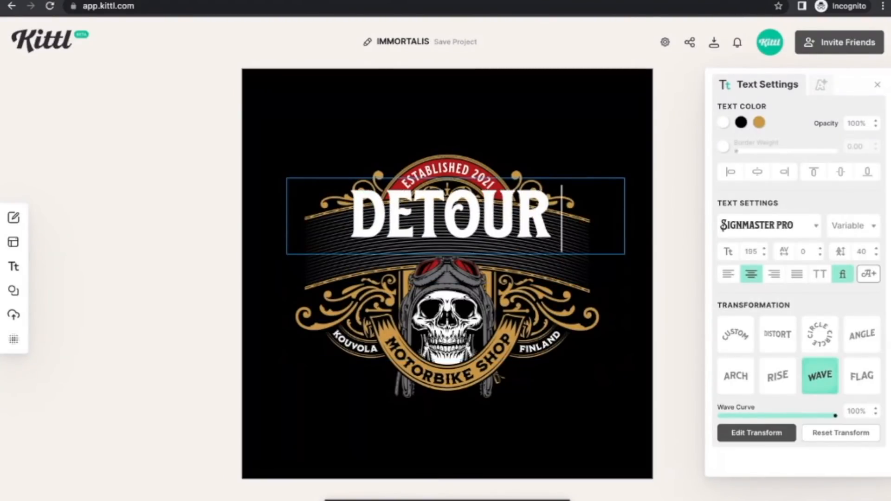
{"action": "key", "text": "BackSpace"}
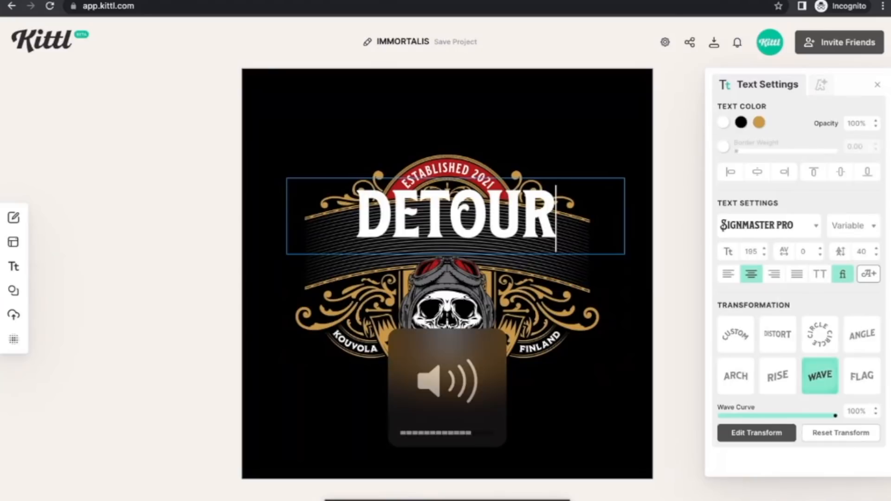
{"action": "key", "text": "Escape"}
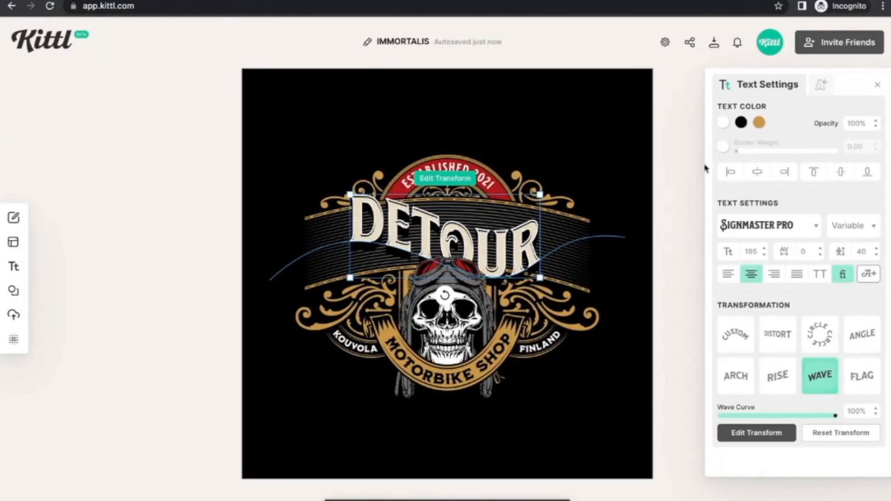
Apply the Color Cut decoration to the DETOUR headline and change its transformation from Wave to Arch
{"action": "left_click", "coordinate": [820, 86]}
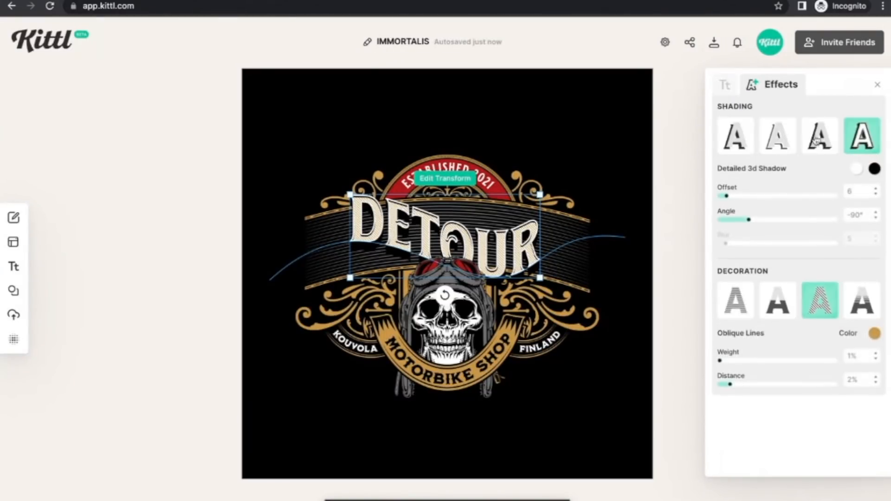
{"action": "left_click", "coordinate": [780, 309]}
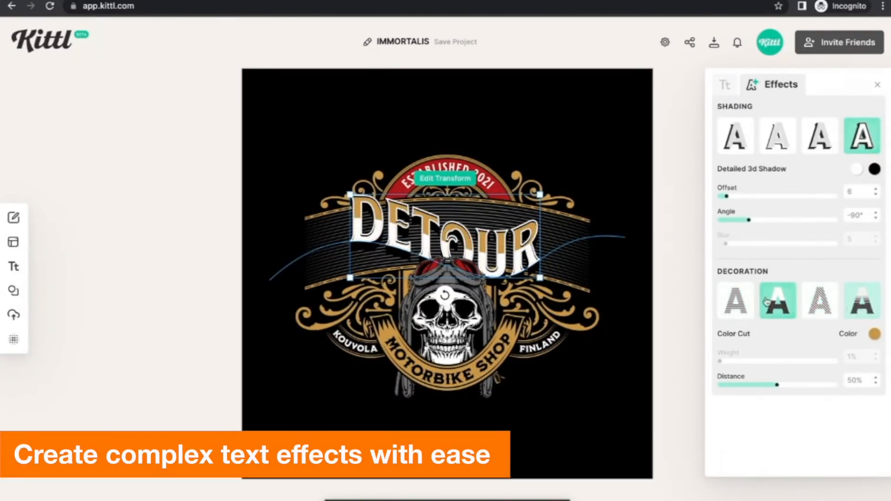
{"action": "left_click", "coordinate": [720, 87]}
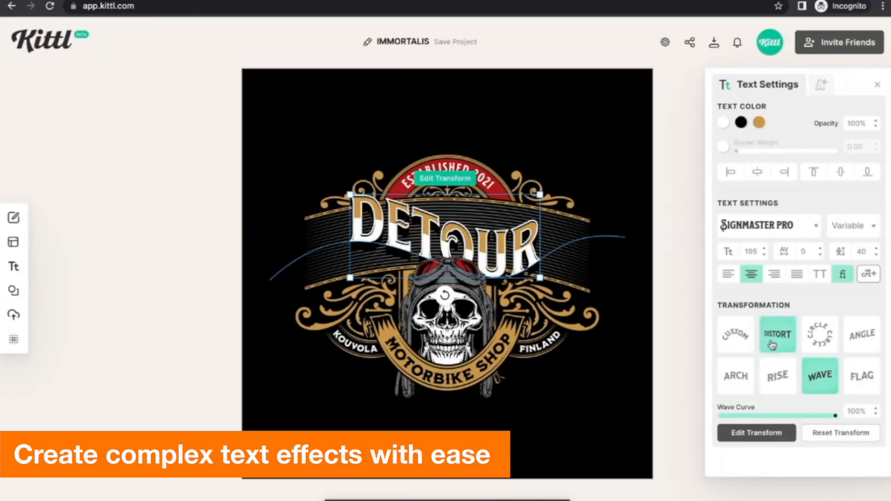
{"action": "left_click", "coordinate": [815, 377]}
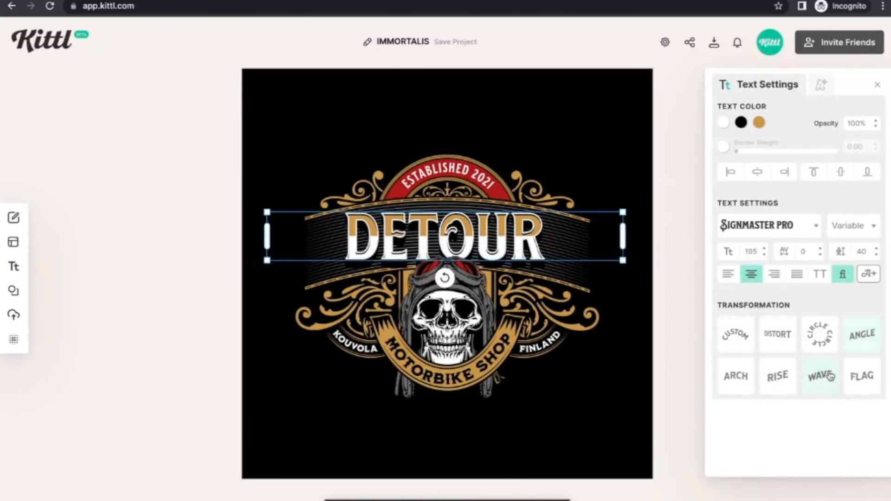
{"action": "left_click", "coordinate": [736, 375]}
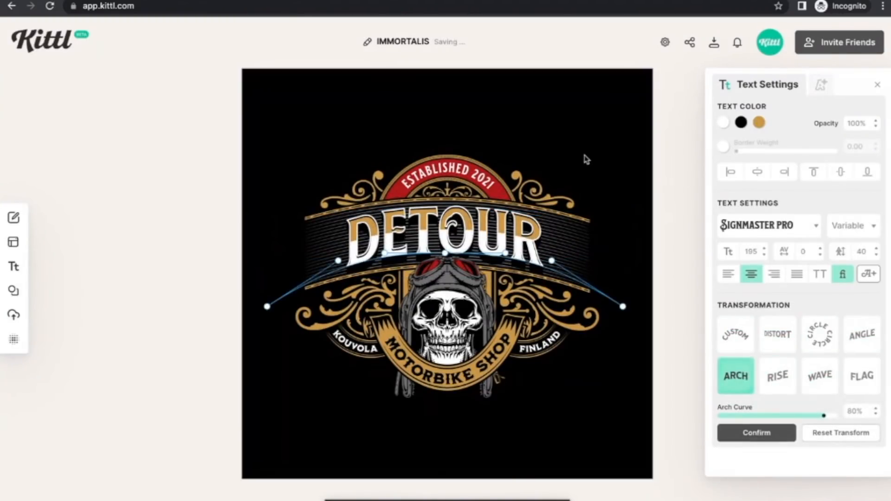
{"action": "left_click", "coordinate": [587, 159]}
Widen the DETOUR headline by setting its variable font width to 900
{"action": "left_click", "coordinate": [487, 235]}
{"action": "left_click", "coordinate": [831, 225]}
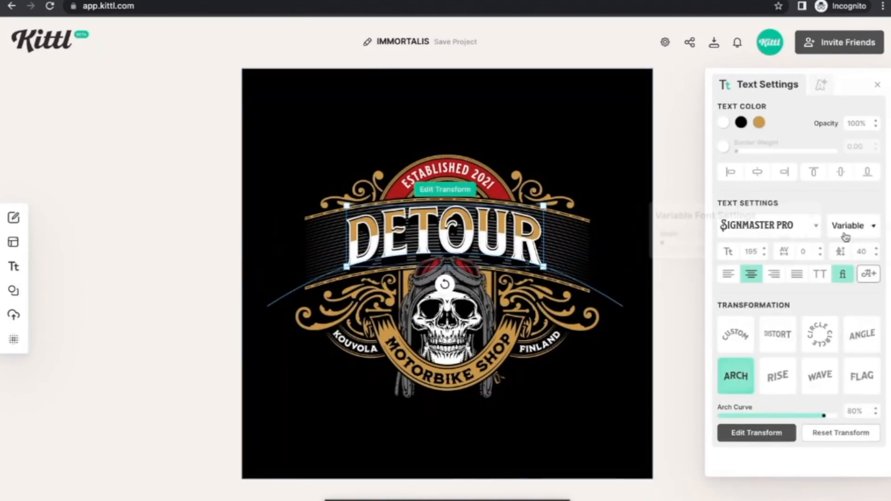
{"action": "left_click_drag", "start_coordinate": [664, 242], "coordinate": [770, 246]}
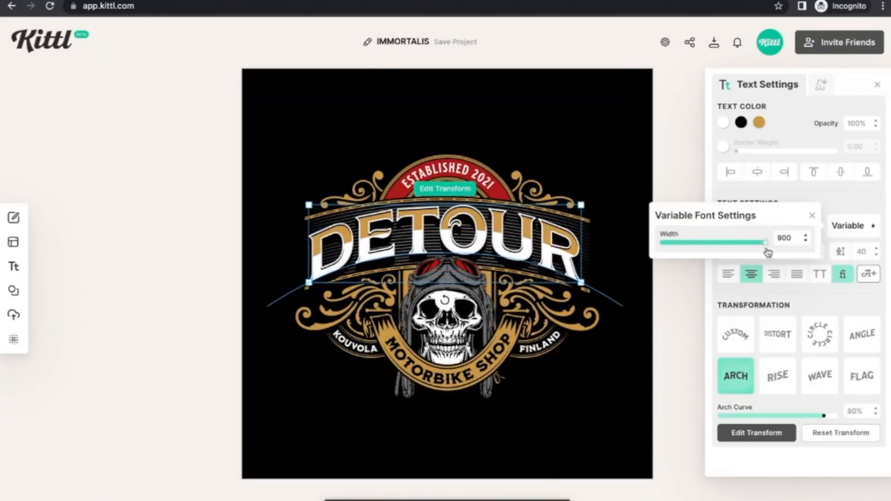
{"action": "left_click", "coordinate": [630, 179]}
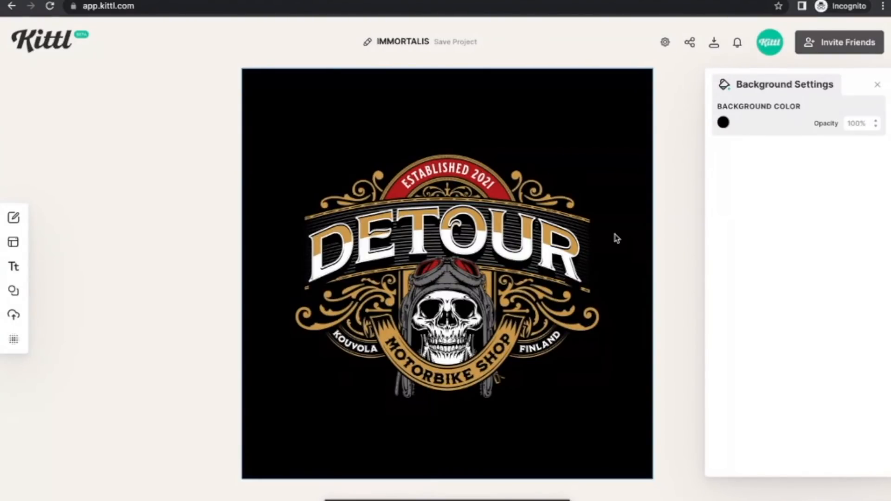
Replace the MOTORBIKE SHOP text on the curved ribbon with SHIRT DESIGN
{"action": "left_click", "coordinate": [491, 355]}
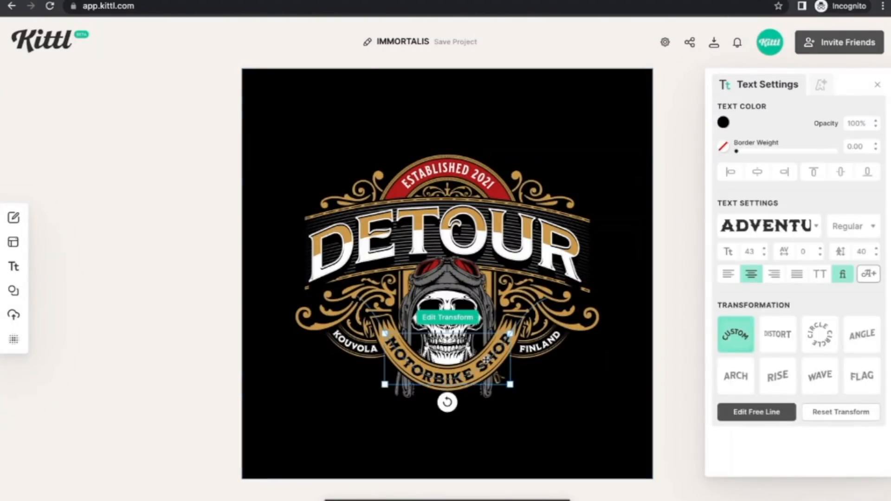
{"action": "double_click", "coordinate": [486, 360]}
{"action": "key", "text": "ctrl+a"}
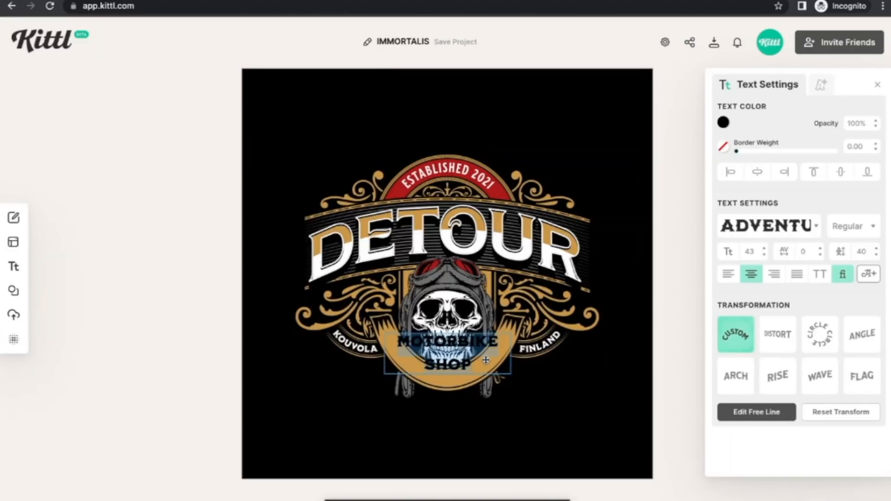
{"action": "key", "text": "BackSpace"}
{"action": "type", "text": "SHIRT DESIGN"}
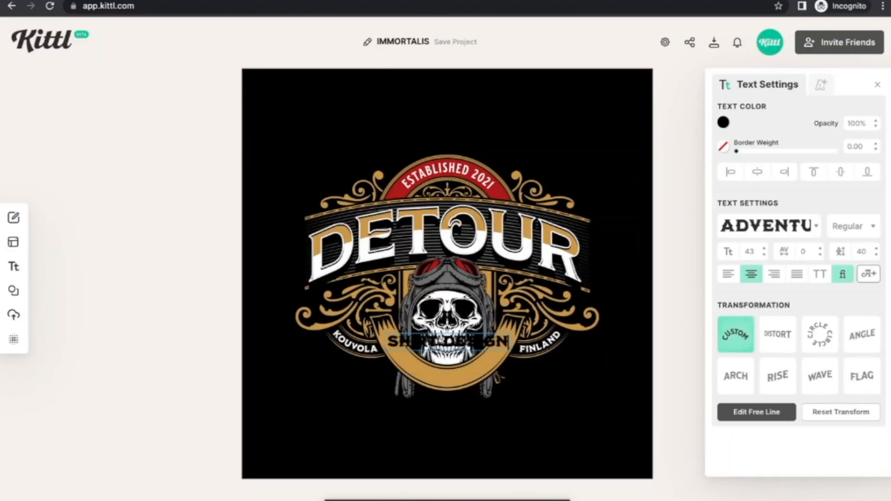
{"action": "left_click", "coordinate": [533, 421]}
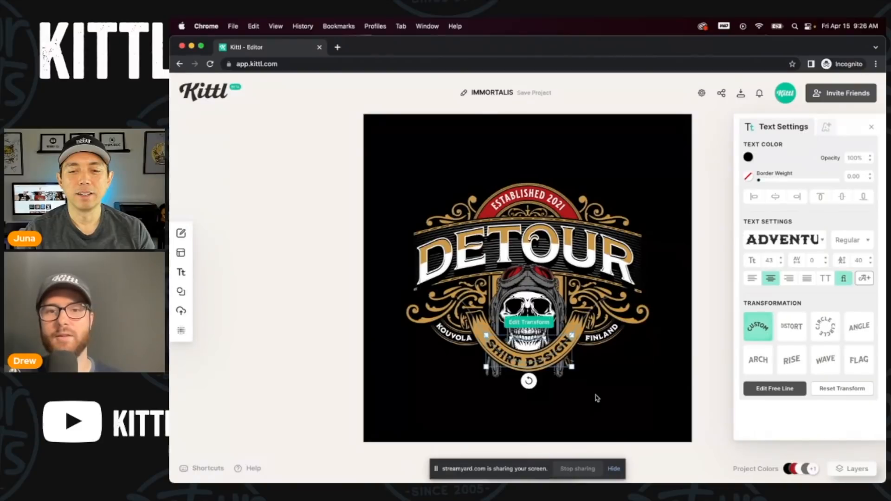
{"action": "left_click", "coordinate": [621, 372]}
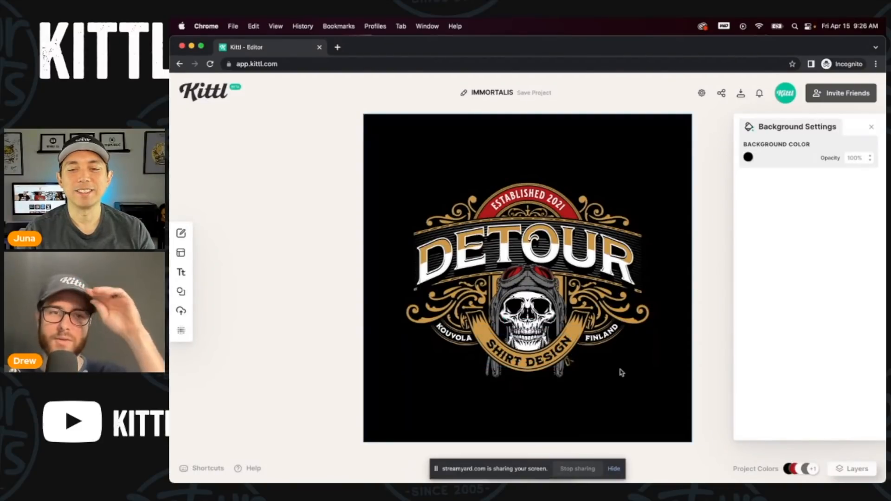
Examine the design's layer list, including the text, ribbon, skulls and banner layers, and close it
{"action": "left_click", "coordinate": [847, 471]}
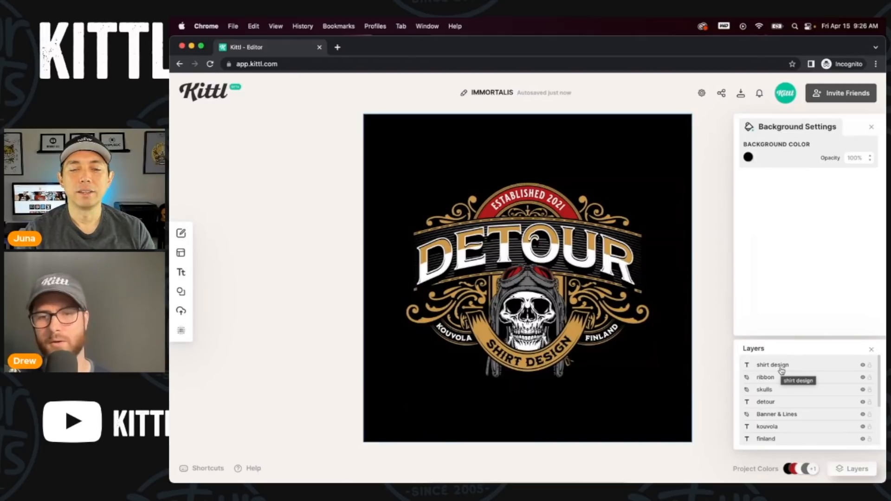
{"action": "left_click", "coordinate": [872, 350]}
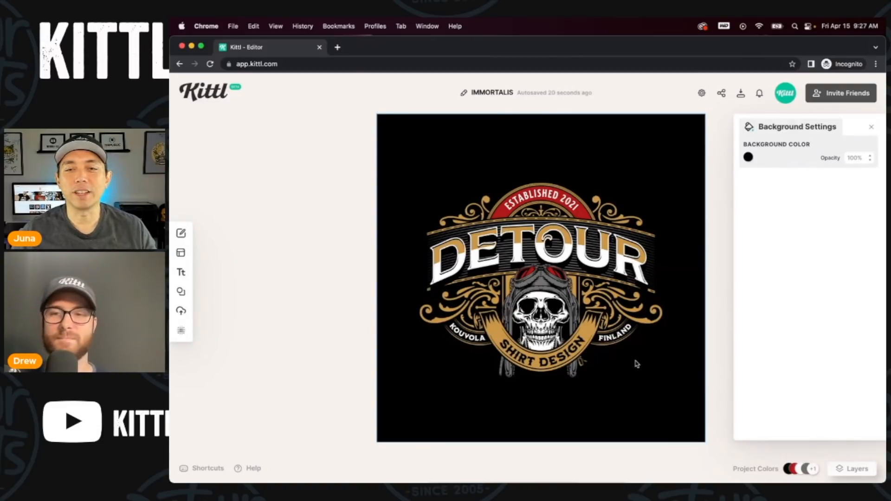
{"action": "scroll", "coordinate": [636, 363], "scroll_direction": "left", "scroll_amount": 3}
{"action": "scroll", "coordinate": [632, 358], "scroll_direction": "right", "scroll_amount": 5}
{"action": "scroll", "coordinate": [632, 358], "scroll_direction": "left", "scroll_amount": 2}
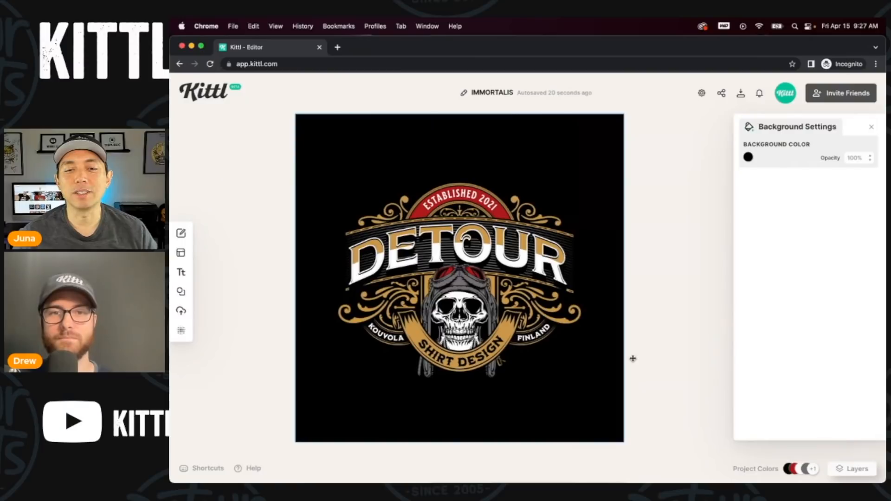
Change the background color from black to a dark olive, about hex 473f0e
{"action": "left_click", "coordinate": [748, 157]}
{"action": "left_click_drag", "start_coordinate": [694, 200], "coordinate": [706, 239]}
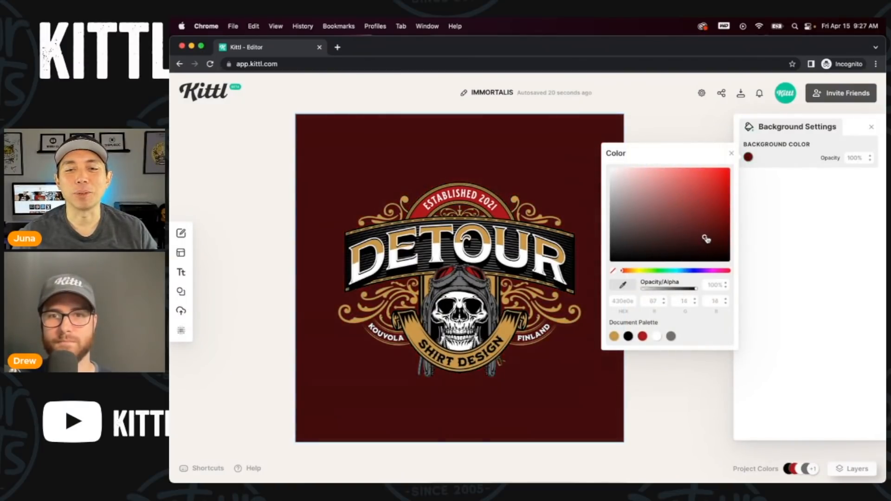
{"action": "left_click_drag", "start_coordinate": [621, 274], "coordinate": [636, 274]}
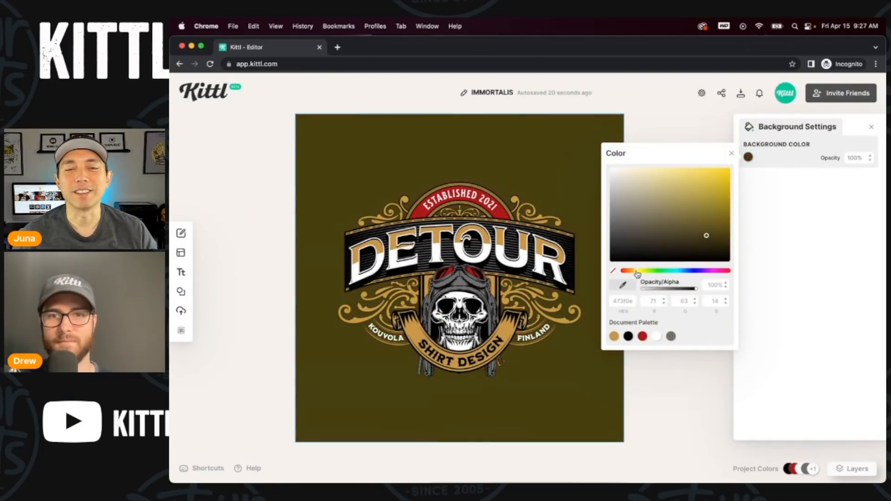
{"action": "scroll", "coordinate": [636, 274], "scroll_direction": "left", "scroll_amount": 2}
{"action": "left_click", "coordinate": [256, 263]}
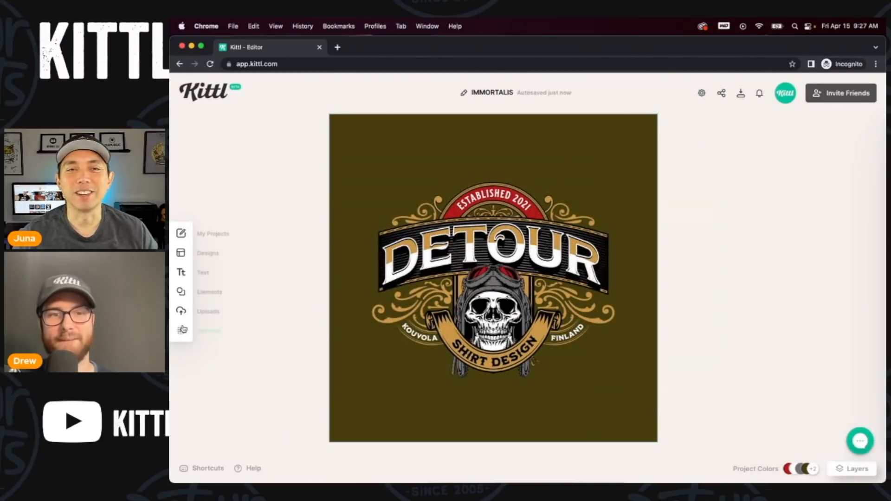
Apply the first grunge texture from the texture library to the design
{"action": "left_click", "coordinate": [182, 332]}
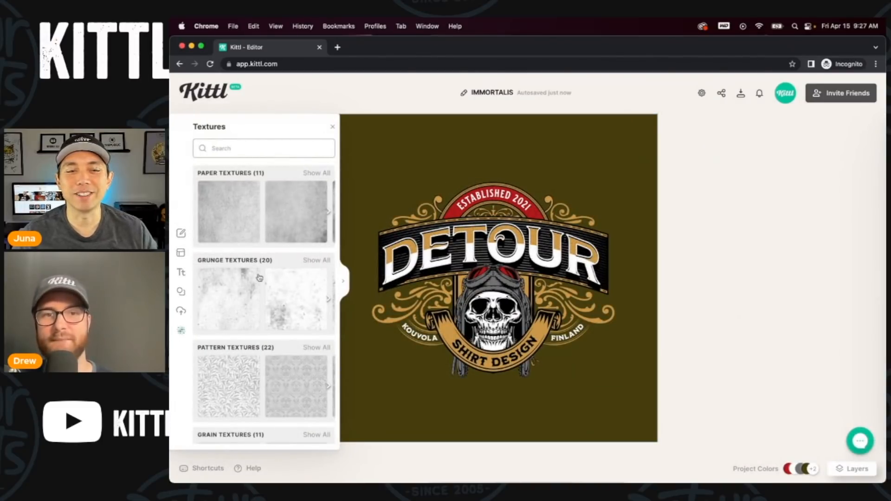
{"action": "left_click", "coordinate": [233, 309]}
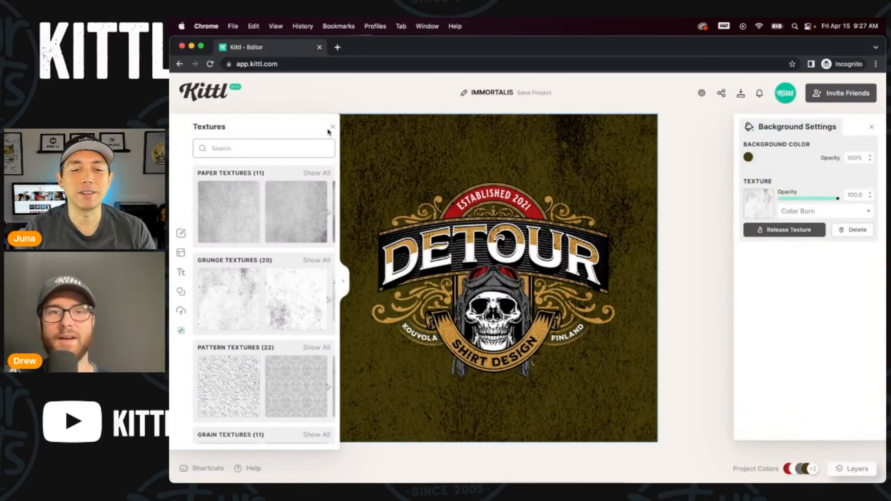
{"action": "scroll", "coordinate": [668, 191], "scroll_direction": "left", "scroll_amount": 2}
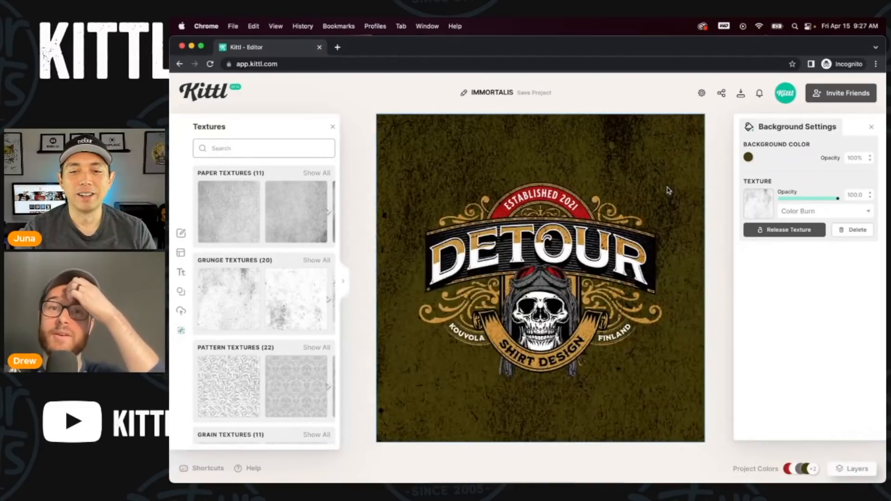
{"action": "scroll", "coordinate": [668, 191], "scroll_direction": "right", "scroll_amount": 1}
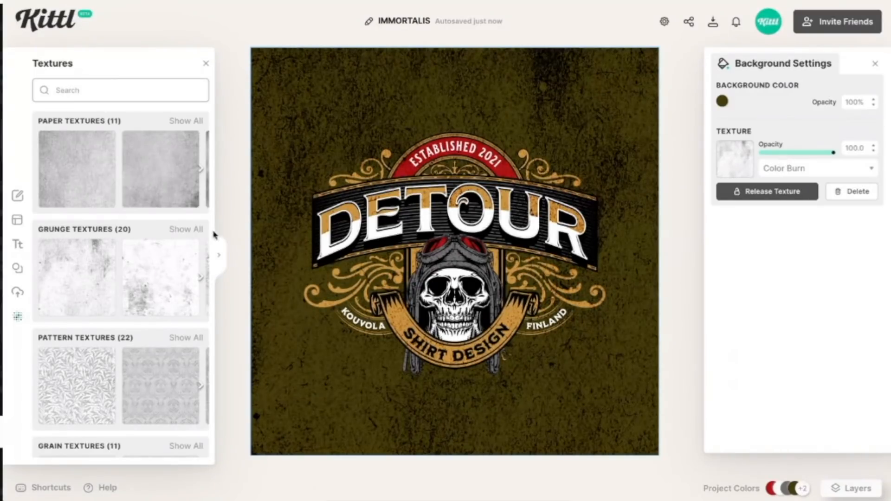
Reduce the grunge texture's opacity to 55.3, try the Multiply and Overlay blend modes, and return it to Color Burn
{"action": "scroll", "coordinate": [134, 312], "scroll_direction": "down", "scroll_amount": 2}
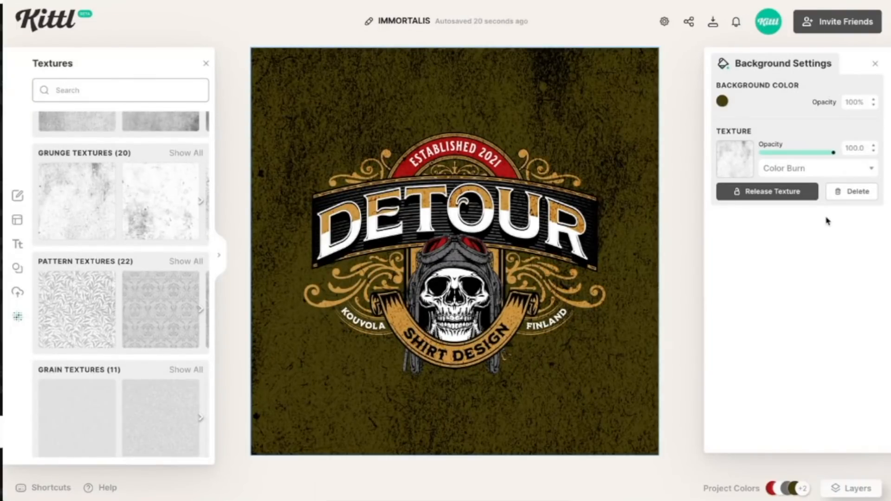
{"action": "mouse_move", "coordinate": [834, 152]}
{"action": "left_mouse_down"}
{"action": "mouse_move", "coordinate": [769, 155]}
{"action": "mouse_move", "coordinate": [833, 152]}
{"action": "left_mouse_up"}
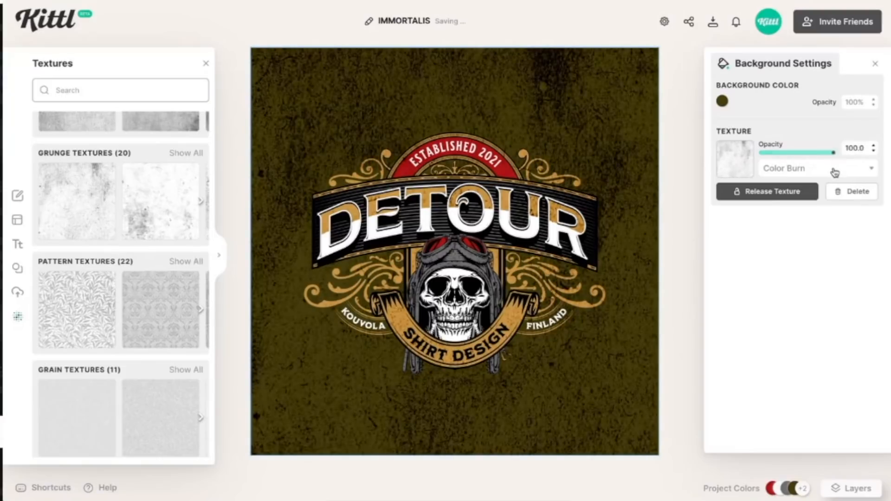
{"action": "left_click", "coordinate": [833, 170]}
{"action": "left_click", "coordinate": [791, 212]}
{"action": "left_click_drag", "start_coordinate": [833, 153], "coordinate": [801, 154]}
{"action": "left_click", "coordinate": [803, 169]}
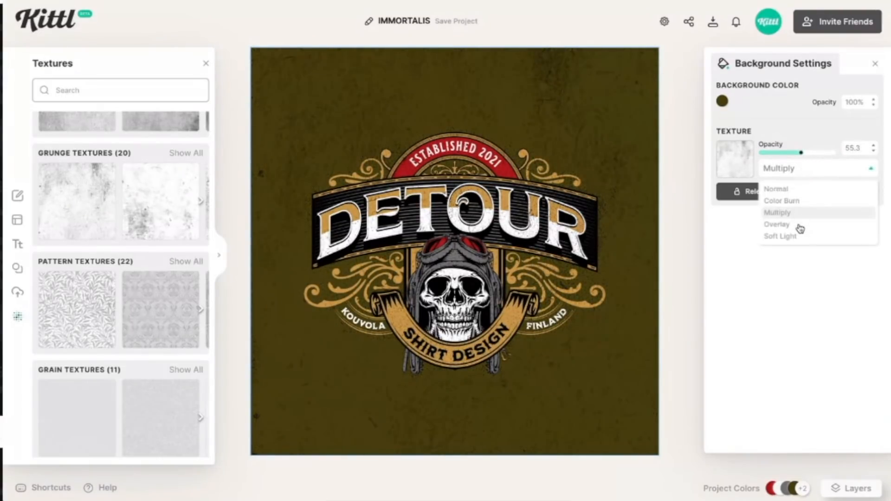
{"action": "left_click", "coordinate": [800, 228]}
{"action": "left_click", "coordinate": [811, 170]}
{"action": "left_click", "coordinate": [794, 206]}
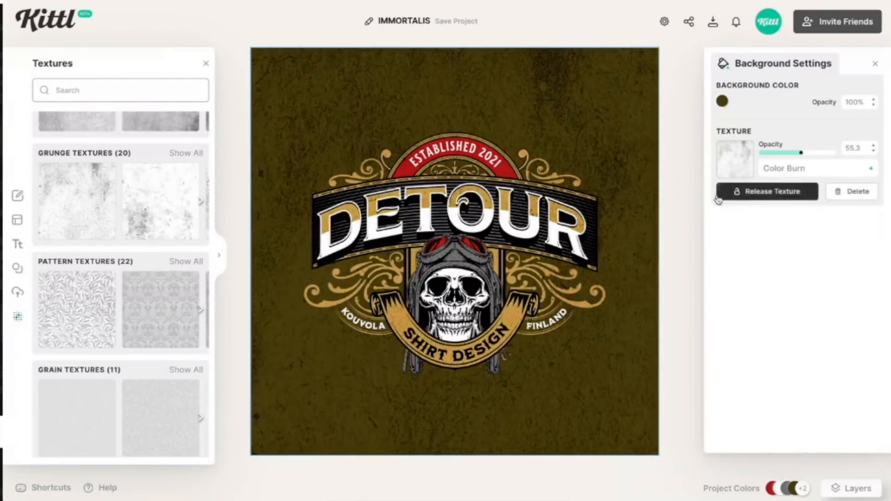
Replace the grunge texture with the first wood texture and set its opacity to 61.2
{"action": "scroll", "coordinate": [91, 269], "scroll_direction": "down", "scroll_amount": 8}
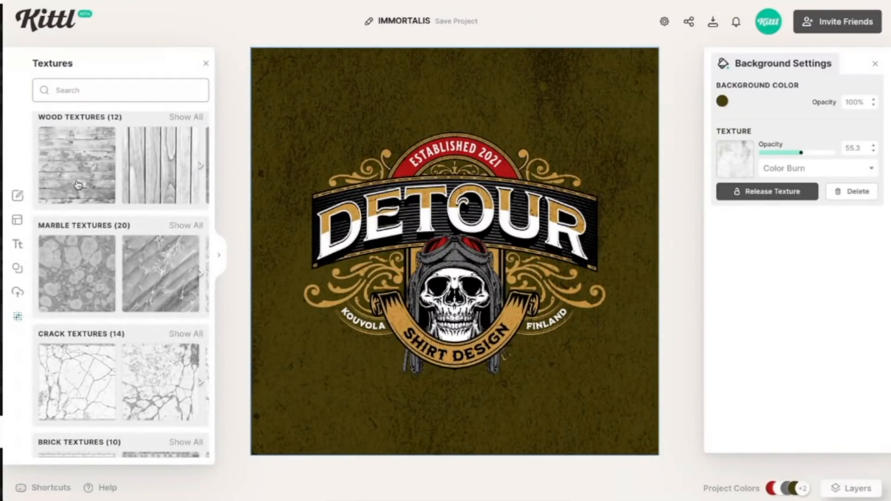
{"action": "left_click", "coordinate": [77, 184]}
{"action": "left_click_drag", "start_coordinate": [831, 152], "coordinate": [805, 153]}
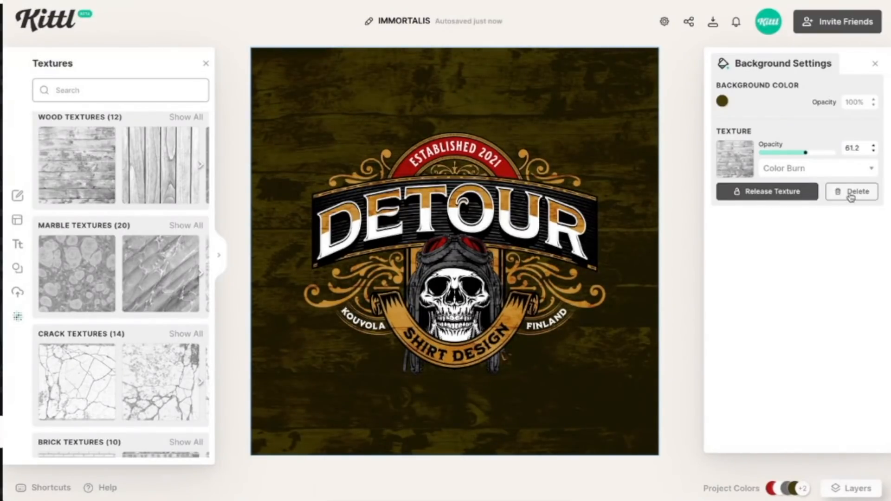
Release the wood texture from the background as a separate image and locate it in the layer list above the Background
{"action": "left_click", "coordinate": [772, 191]}
{"action": "left_click", "coordinate": [852, 488]}
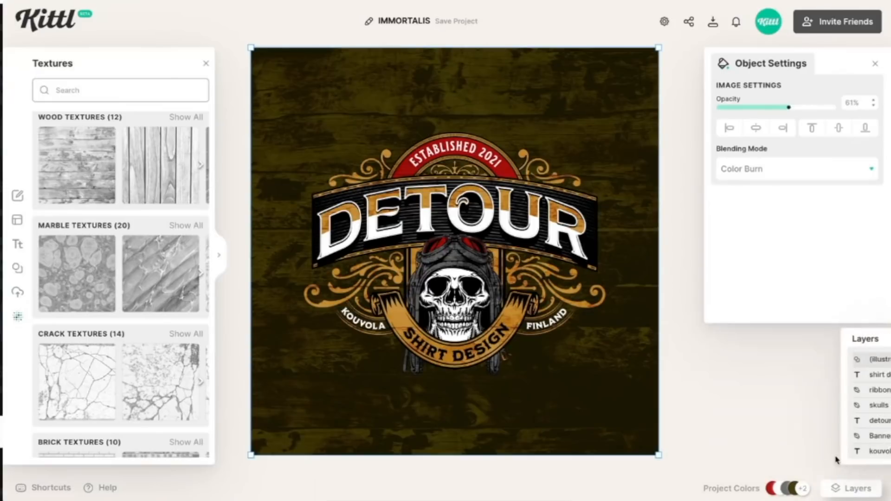
{"action": "left_click_drag", "start_coordinate": [757, 361], "coordinate": [784, 413]}
{"action": "scroll", "coordinate": [787, 404], "scroll_direction": "down", "scroll_amount": 2}
{"action": "scroll", "coordinate": [783, 409], "scroll_direction": "down", "scroll_amount": 1}
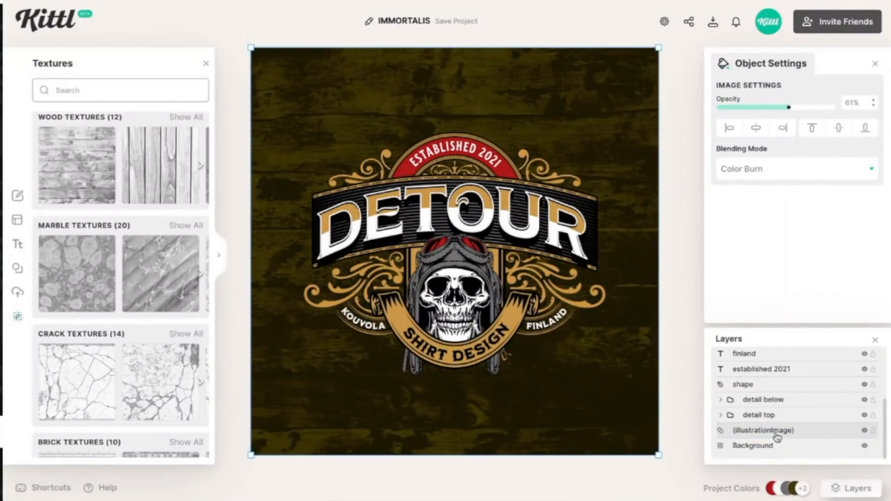
{"action": "left_click", "coordinate": [830, 488]}
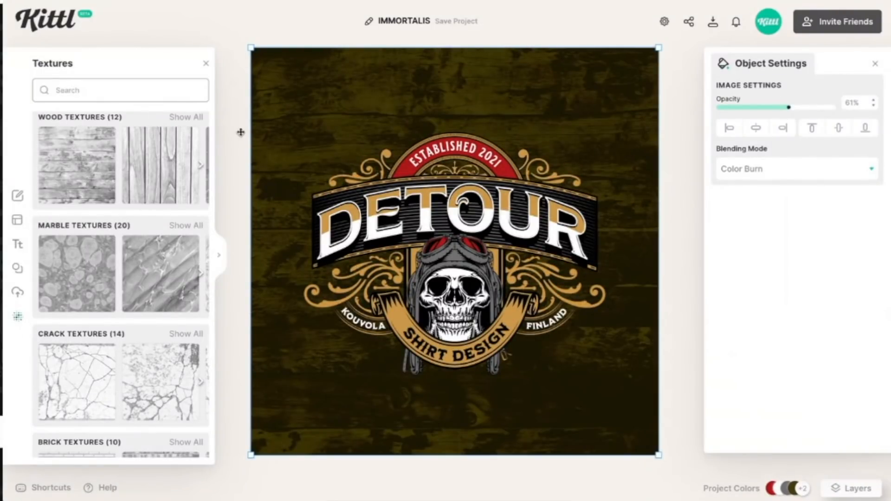
Close the texture library, deselect the texture image and leave the editor for the template gallery
{"action": "scroll", "coordinate": [92, 185], "scroll_direction": "up", "scroll_amount": 1}
{"action": "scroll", "coordinate": [93, 181], "scroll_direction": "up", "scroll_amount": 5}
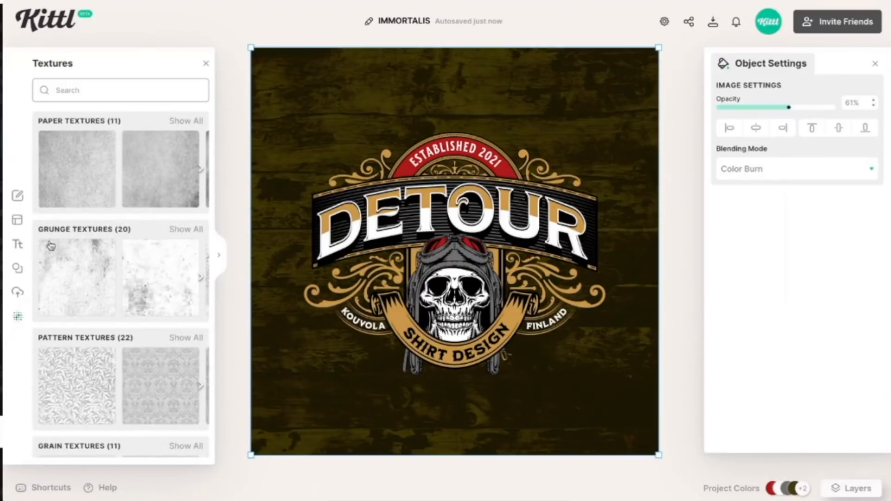
{"action": "left_click", "coordinate": [205, 66]}
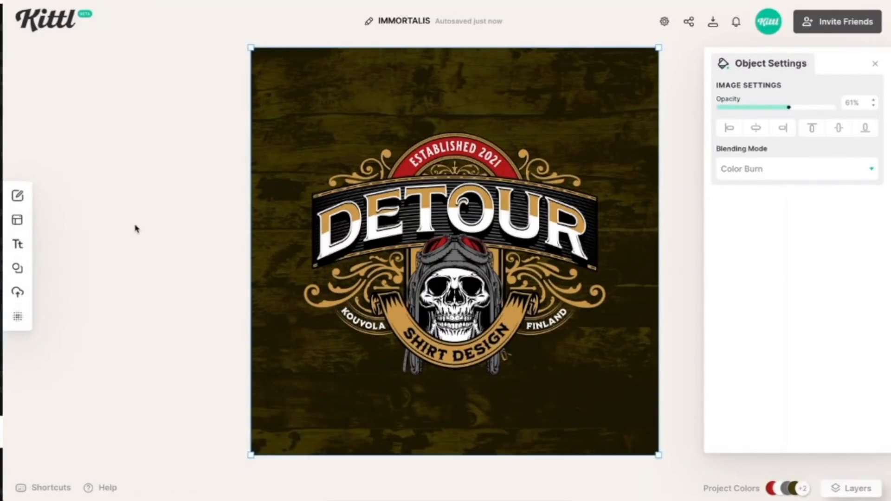
{"action": "left_click", "coordinate": [135, 228]}
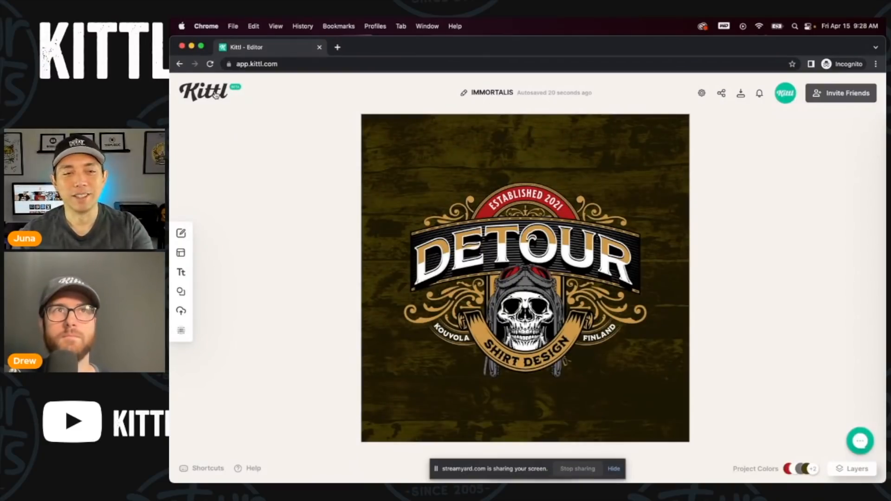
{"action": "left_click", "coordinate": [215, 95]}
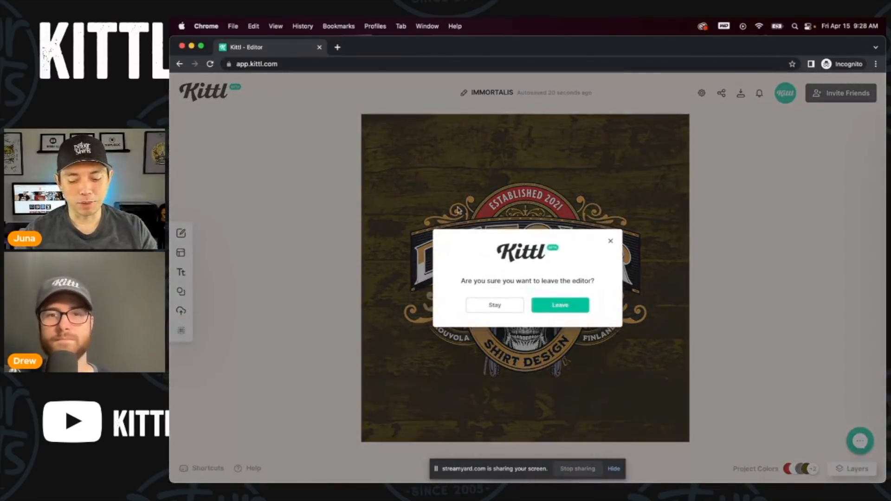
{"action": "left_click", "coordinate": [551, 306]}
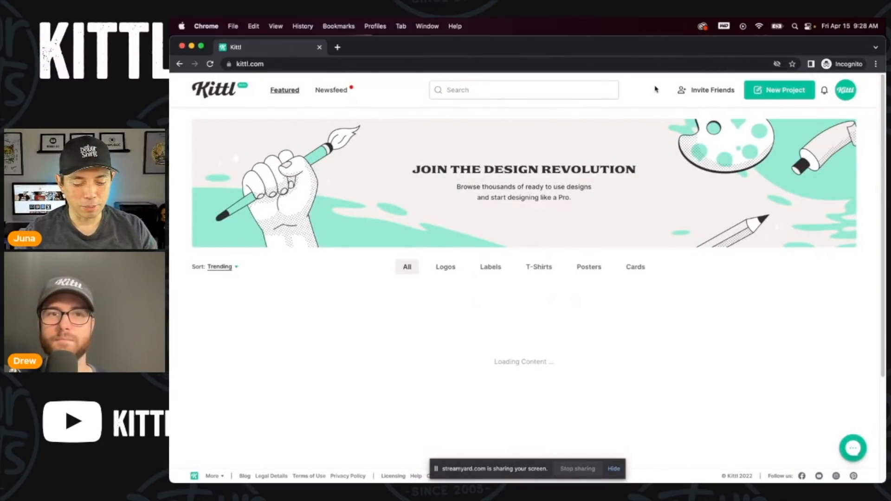
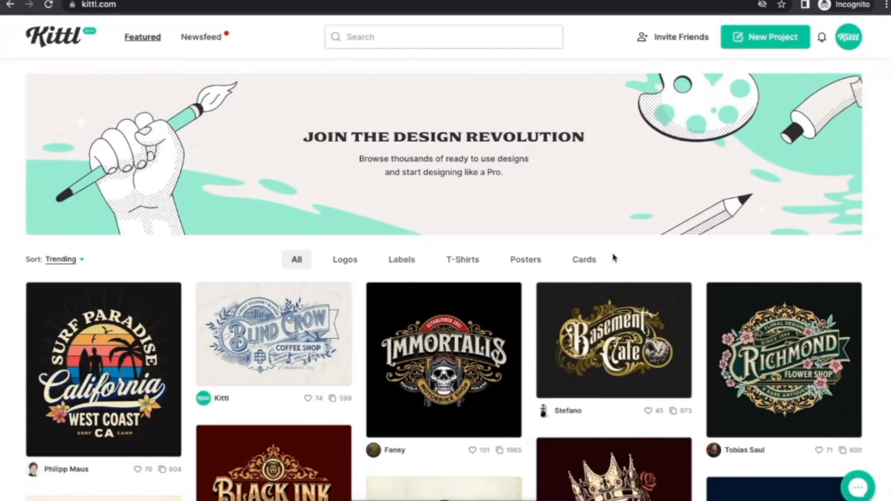
Check the sort options for the featured templates and examine the trending designs across all categories
{"action": "scroll", "coordinate": [612, 256], "scroll_direction": "down", "scroll_amount": 2}
{"action": "scroll", "coordinate": [613, 256], "scroll_direction": "down", "scroll_amount": 1}
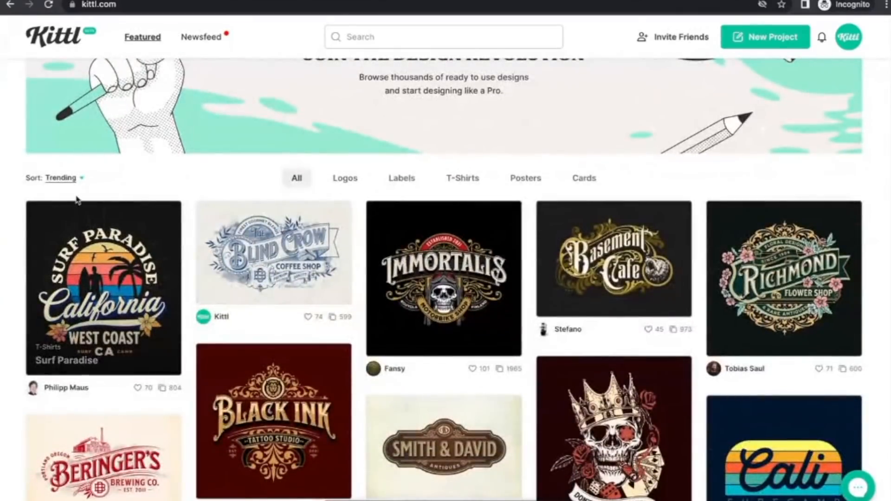
{"action": "left_click", "coordinate": [73, 183]}
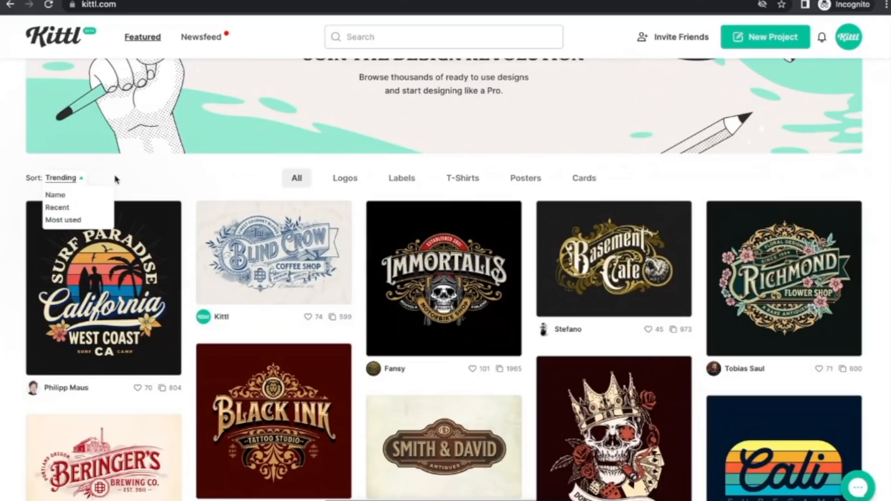
{"action": "left_click", "coordinate": [84, 179]}
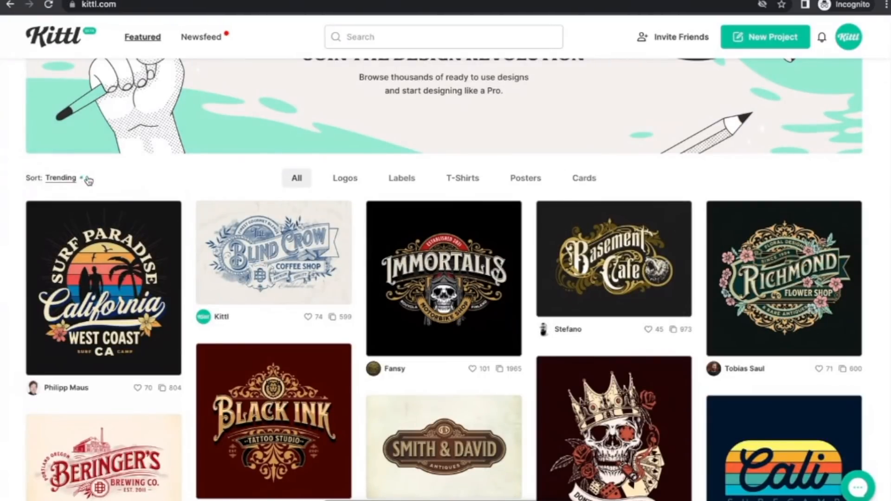
{"action": "scroll", "coordinate": [429, 274], "scroll_direction": "down", "scroll_amount": 3}
{"action": "scroll", "coordinate": [429, 274], "scroll_direction": "down", "scroll_amount": 3}
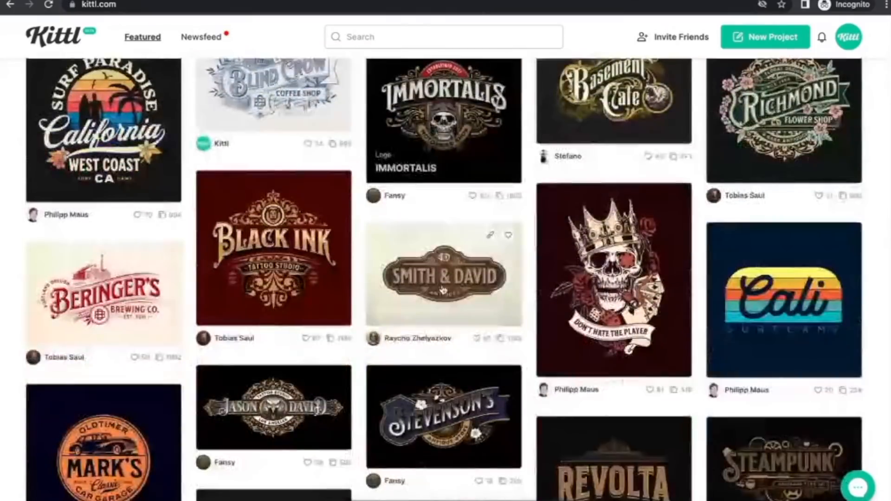
{"action": "scroll", "coordinate": [315, 269], "scroll_direction": "down", "scroll_amount": 4}
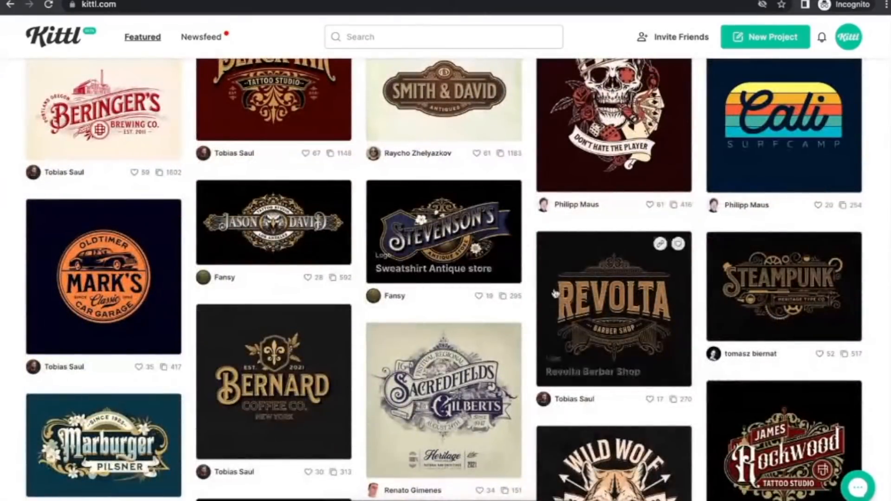
{"action": "scroll", "coordinate": [527, 392], "scroll_direction": "down", "scroll_amount": 5}
{"action": "scroll", "coordinate": [533, 324], "scroll_direction": "down", "scroll_amount": 3}
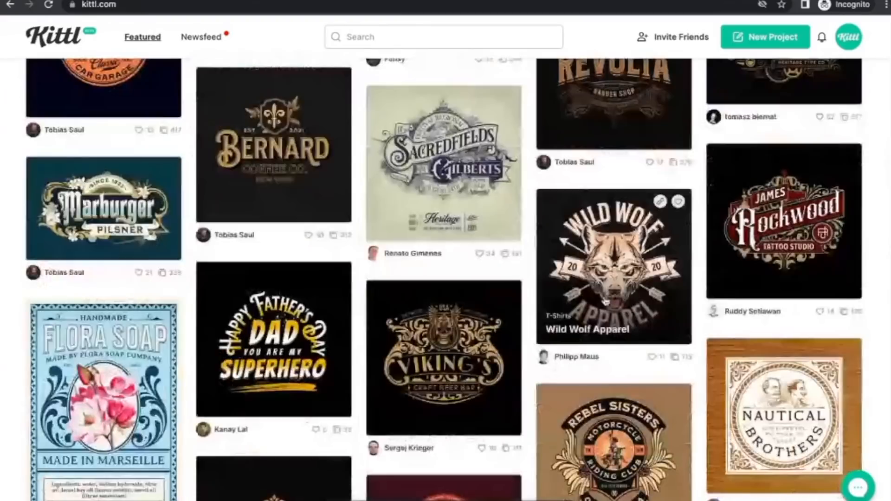
{"action": "scroll", "coordinate": [533, 356], "scroll_direction": "down", "scroll_amount": 3}
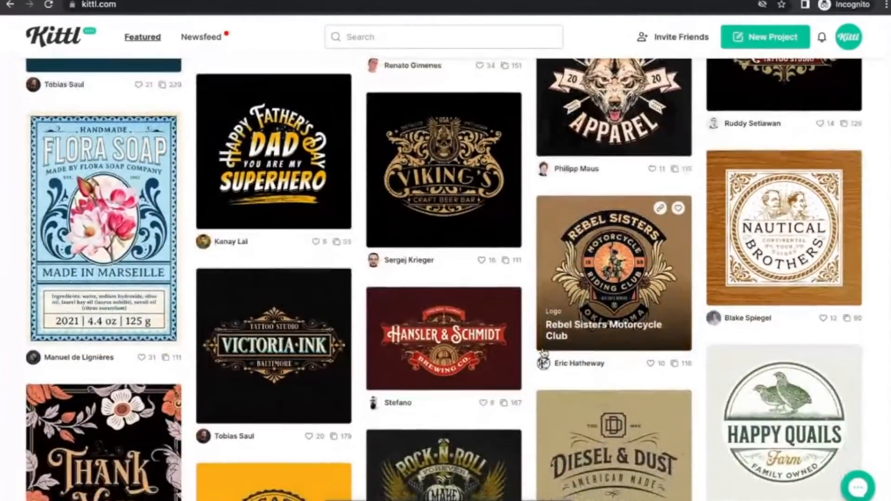
Open the preview of the Viking's Craft Beer Bar template, examine it and close it
{"action": "scroll", "coordinate": [543, 353], "scroll_direction": "up", "scroll_amount": 3}
{"action": "left_click", "coordinate": [447, 298]}
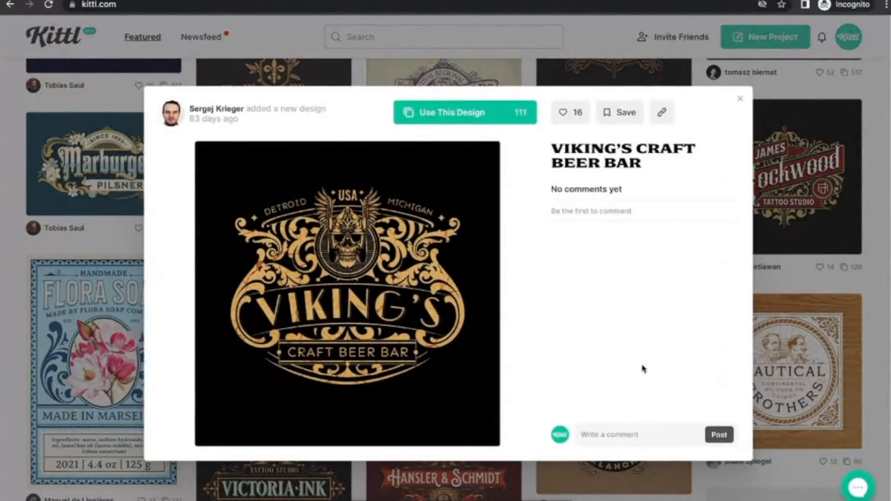
{"action": "left_click", "coordinate": [564, 122]}
{"action": "left_click", "coordinate": [741, 102]}
Limit the template gallery to the Logos category and look through its trending designs
{"action": "scroll", "coordinate": [701, 200], "scroll_direction": "up", "scroll_amount": 15}
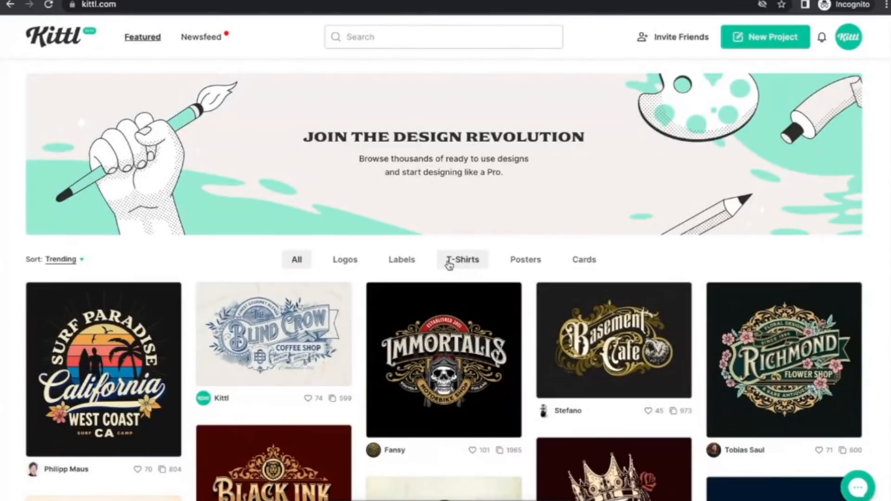
{"action": "left_click", "coordinate": [346, 260]}
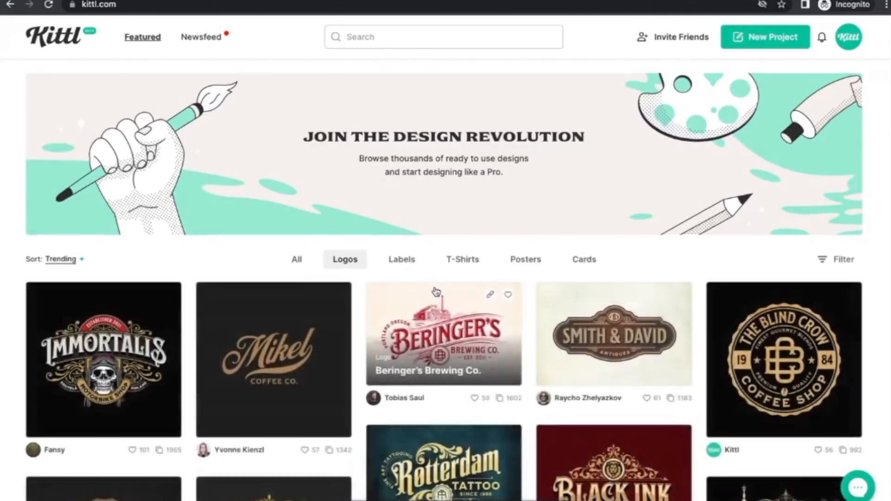
{"action": "scroll", "coordinate": [435, 291], "scroll_direction": "down", "scroll_amount": 6}
{"action": "scroll", "coordinate": [435, 292], "scroll_direction": "down", "scroll_amount": 2}
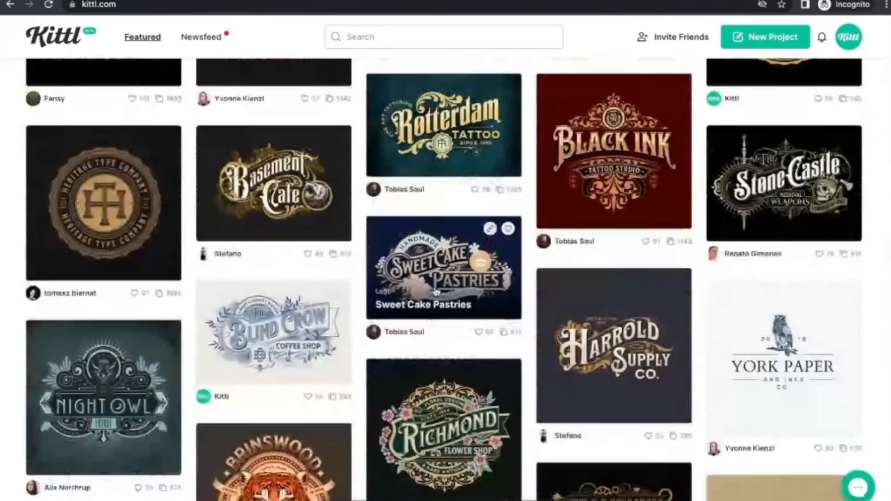
{"action": "scroll", "coordinate": [436, 291], "scroll_direction": "up", "scroll_amount": 5}
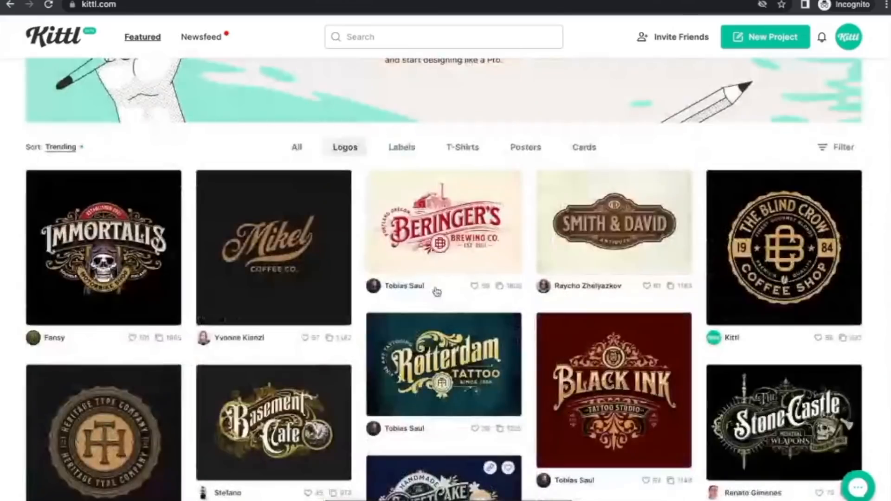
Show the logo subcategories, narrow the gallery to Minimal and look through the minimal logo templates
{"action": "left_click", "coordinate": [817, 148]}
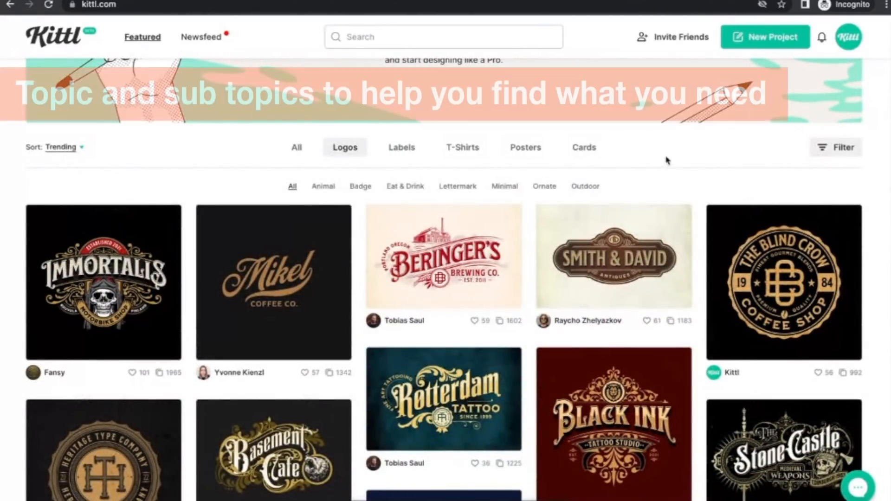
{"action": "left_click", "coordinate": [502, 187]}
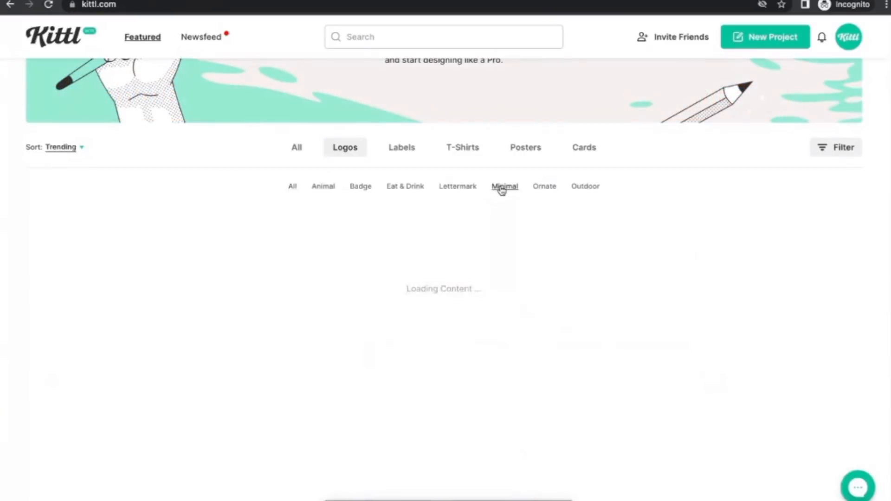
{"action": "scroll", "coordinate": [540, 255], "scroll_direction": "down", "scroll_amount": 3}
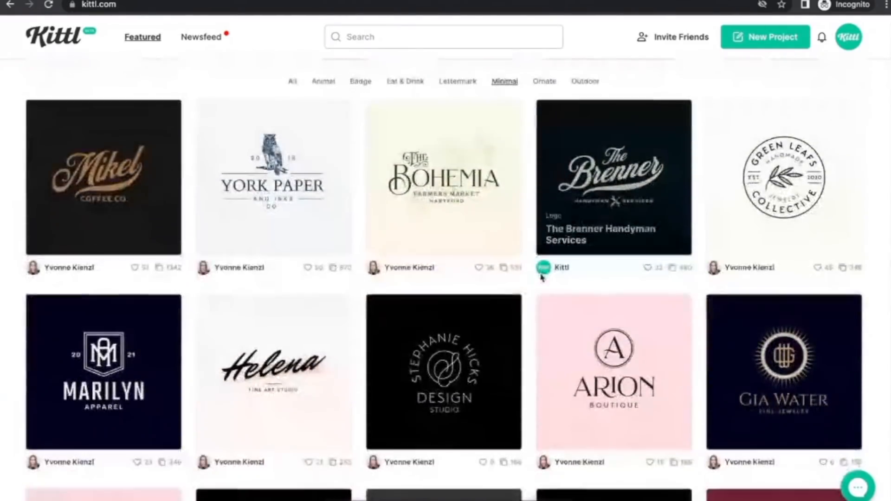
{"action": "scroll", "coordinate": [540, 278], "scroll_direction": "down", "scroll_amount": 4}
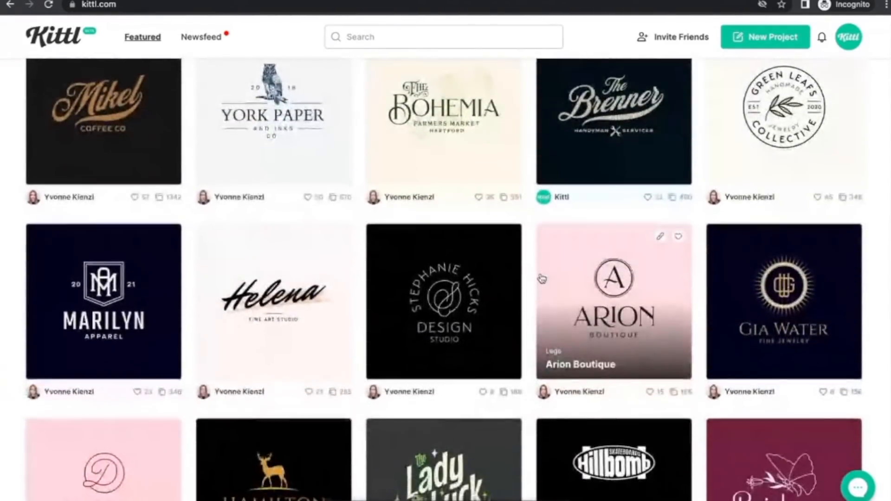
{"action": "scroll", "coordinate": [540, 278], "scroll_direction": "down", "scroll_amount": 1}
{"action": "scroll", "coordinate": [541, 277], "scroll_direction": "up", "scroll_amount": 5}
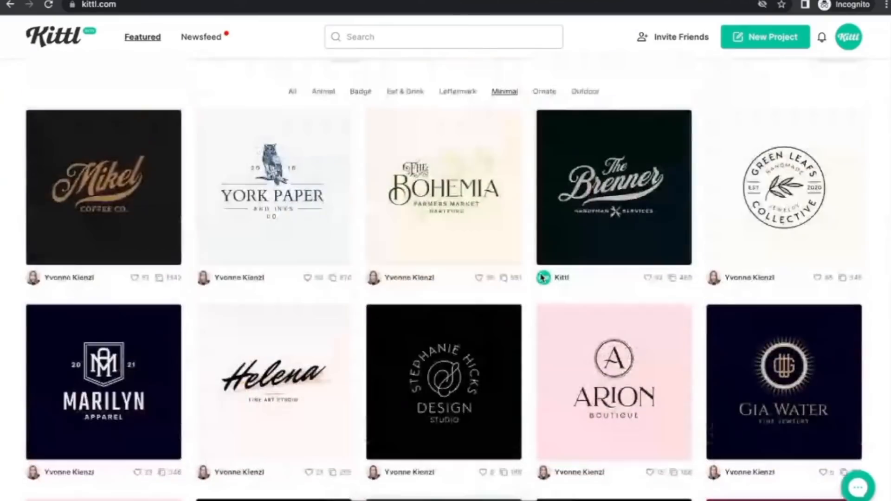
{"action": "scroll", "coordinate": [541, 278], "scroll_direction": "down", "scroll_amount": 6}
{"action": "scroll", "coordinate": [542, 278], "scroll_direction": "down", "scroll_amount": 5}
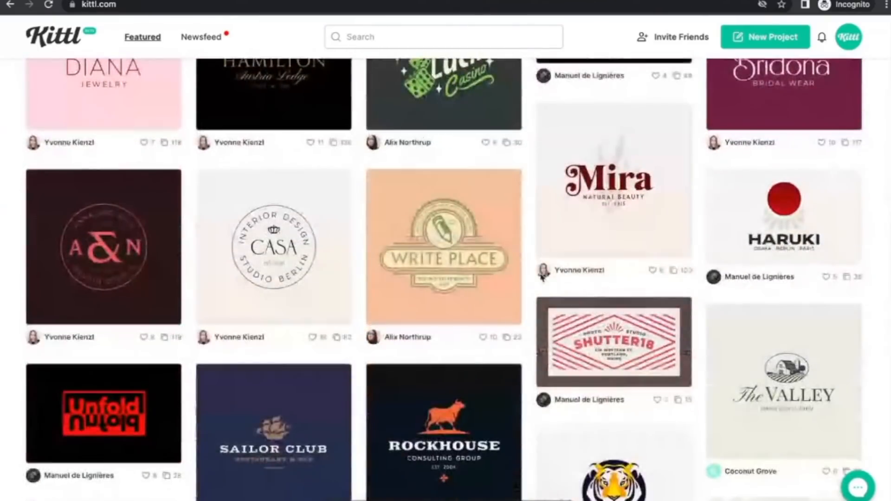
{"action": "scroll", "coordinate": [542, 278], "scroll_direction": "up", "scroll_amount": 12}
{"action": "scroll", "coordinate": [541, 278], "scroll_direction": "up", "scroll_amount": 3}
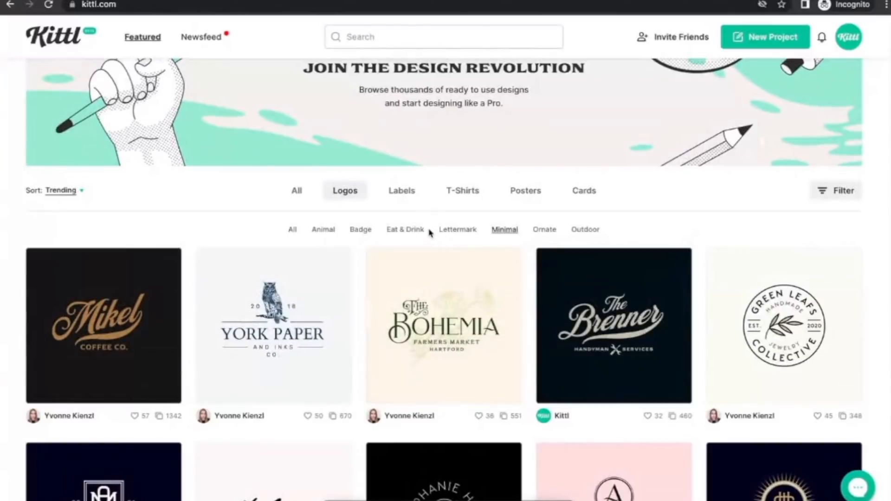
Switch the logo subcategory to Animal and look through the animal logo templates
{"action": "scroll", "coordinate": [672, 227], "scroll_direction": "up", "scroll_amount": 1}
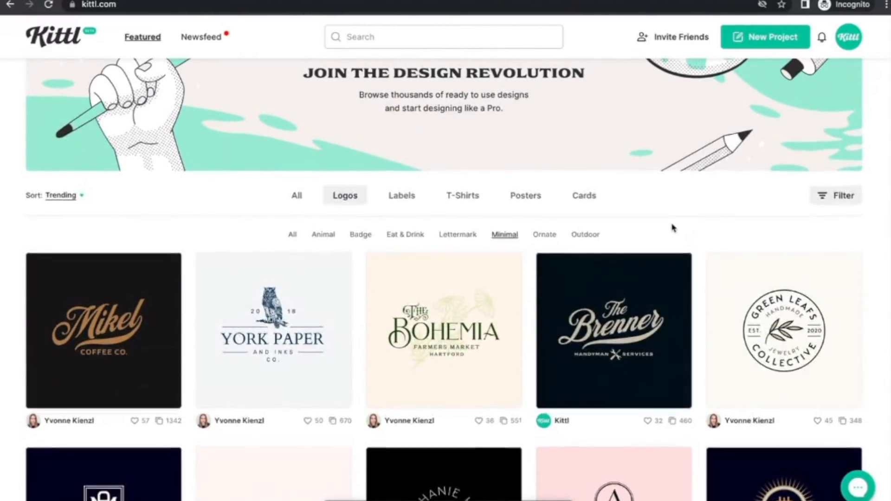
{"action": "scroll", "coordinate": [673, 227], "scroll_direction": "up", "scroll_amount": 1}
{"action": "scroll", "coordinate": [673, 233], "scroll_direction": "up", "scroll_amount": 1}
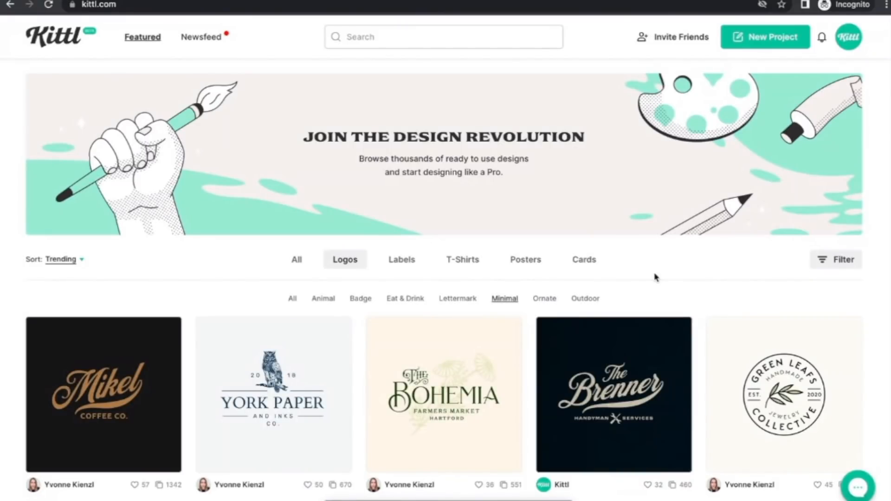
{"action": "scroll", "coordinate": [655, 277], "scroll_direction": "down", "scroll_amount": 1}
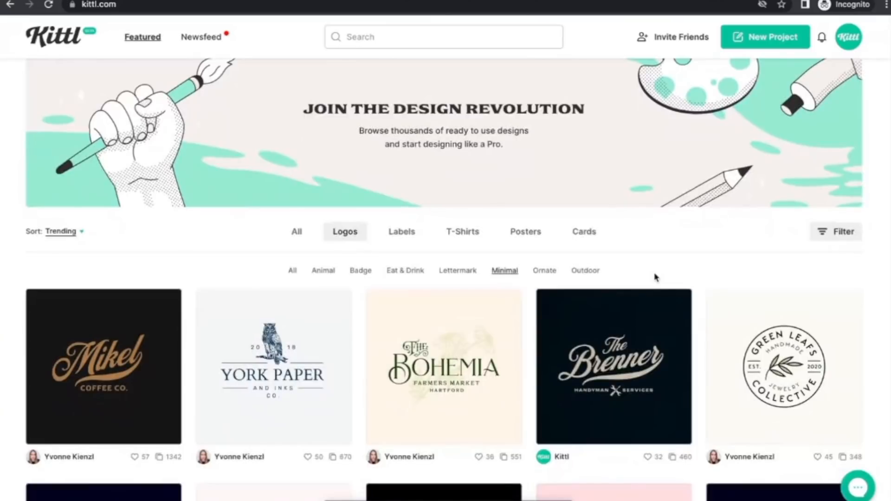
{"action": "scroll", "coordinate": [690, 234], "scroll_direction": "down", "scroll_amount": 3}
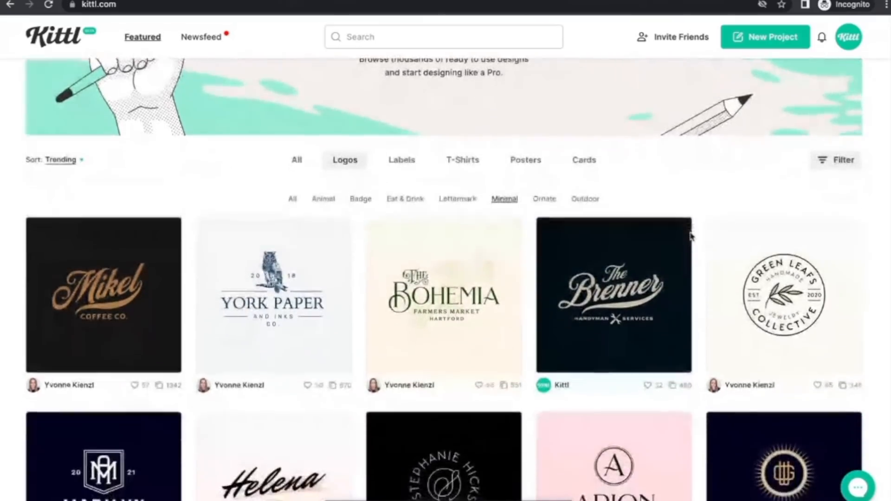
{"action": "scroll", "coordinate": [689, 234], "scroll_direction": "up", "scroll_amount": 3}
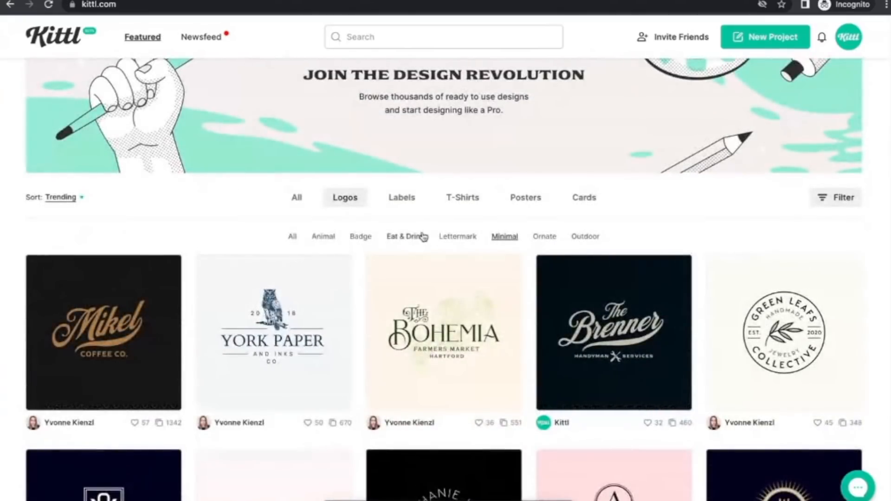
{"action": "left_click", "coordinate": [330, 238]}
{"action": "scroll", "coordinate": [528, 362], "scroll_direction": "down", "scroll_amount": 2}
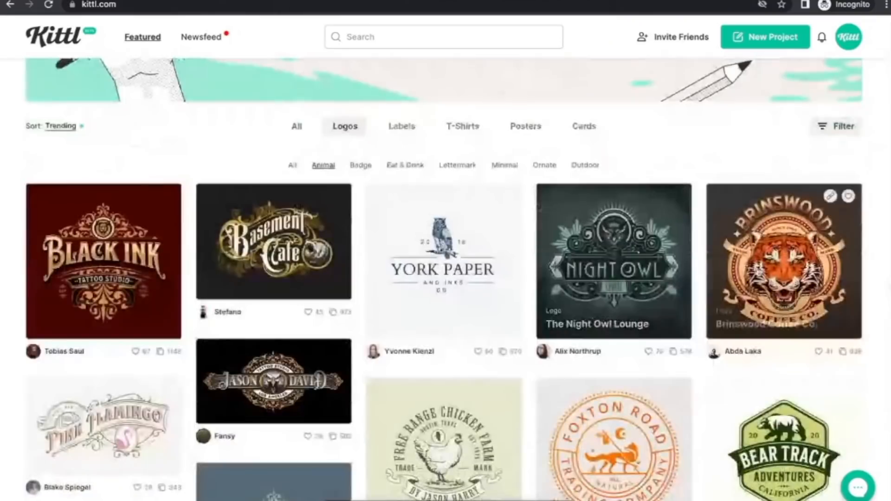
{"action": "scroll", "coordinate": [528, 362], "scroll_direction": "down", "scroll_amount": 2}
{"action": "scroll", "coordinate": [432, 371], "scroll_direction": "down", "scroll_amount": 2}
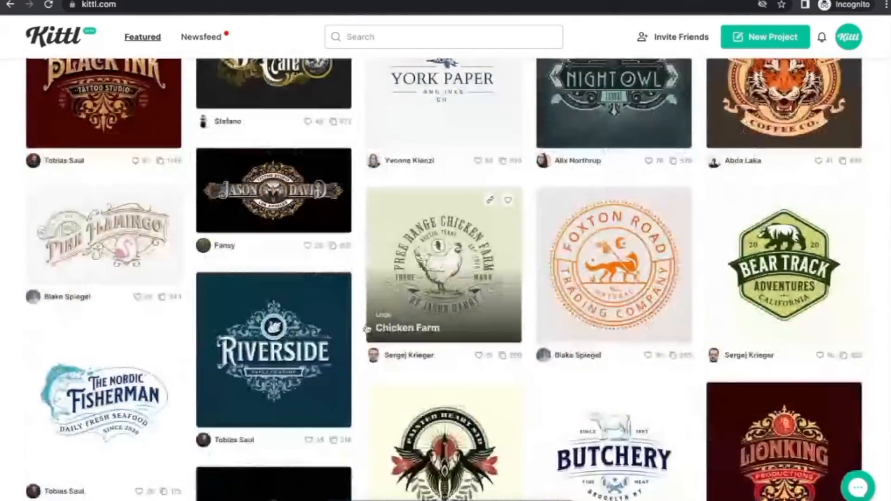
Look further through the animal logo templates, opening the preview of the Kobra Kai design and closing it
{"action": "scroll", "coordinate": [429, 372], "scroll_direction": "down", "scroll_amount": 9}
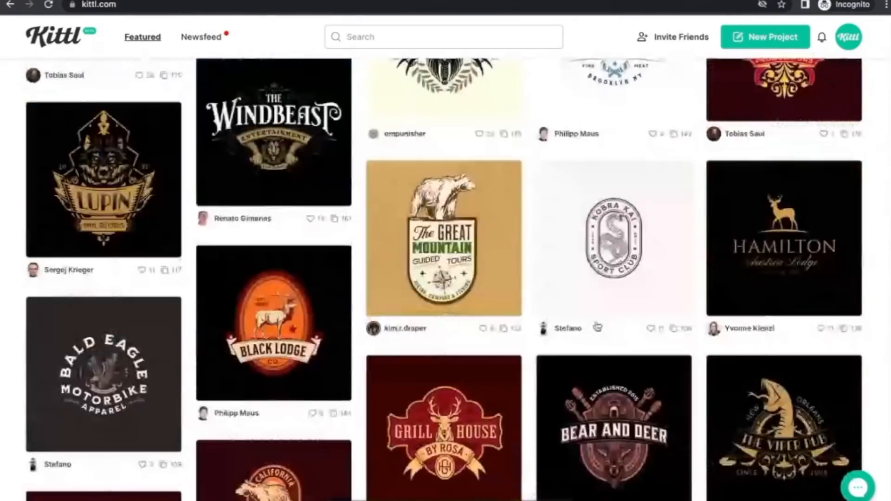
{"action": "scroll", "coordinate": [629, 250], "scroll_direction": "down", "scroll_amount": 3}
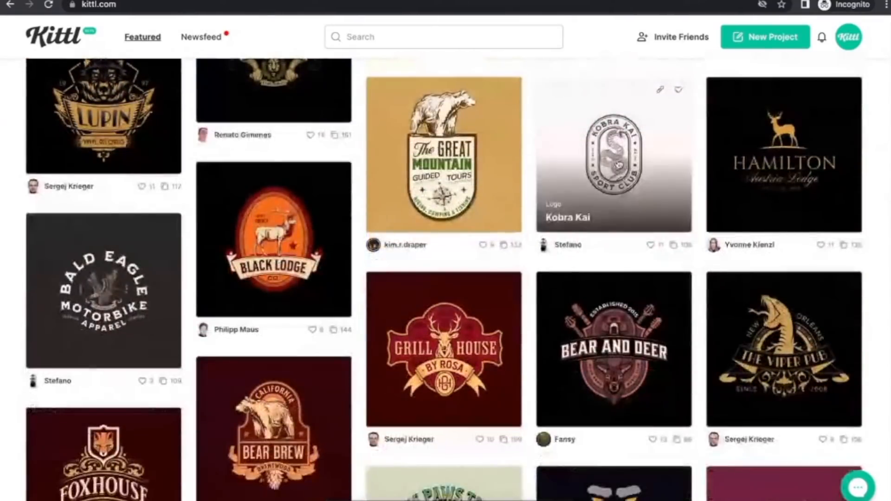
{"action": "left_click", "coordinate": [619, 162]}
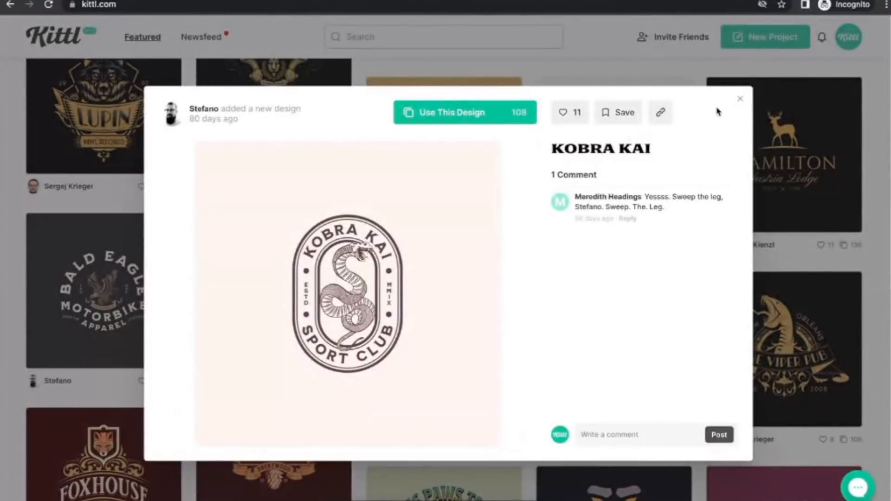
{"action": "left_click", "coordinate": [739, 102]}
{"action": "scroll", "coordinate": [392, 284], "scroll_direction": "down", "scroll_amount": 4}
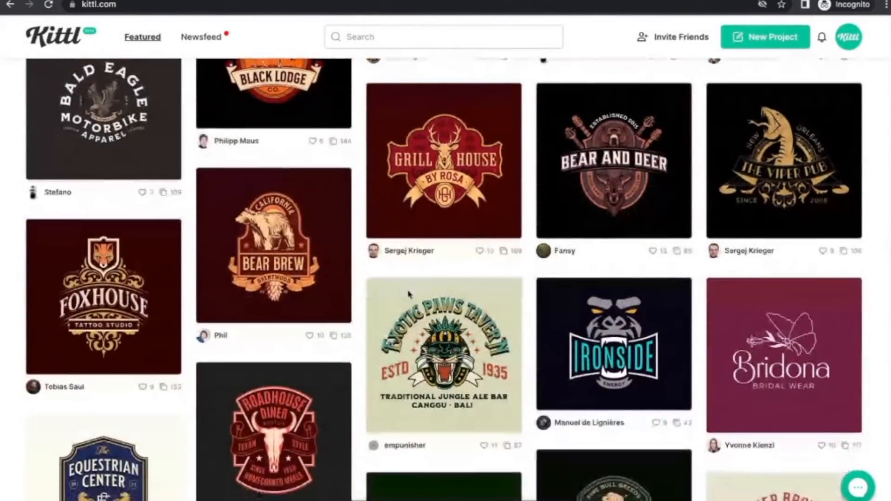
Switch the template gallery to the T-Shirts category and look through its trending designs
{"action": "scroll", "coordinate": [334, 276], "scroll_direction": "up", "scroll_amount": 5}
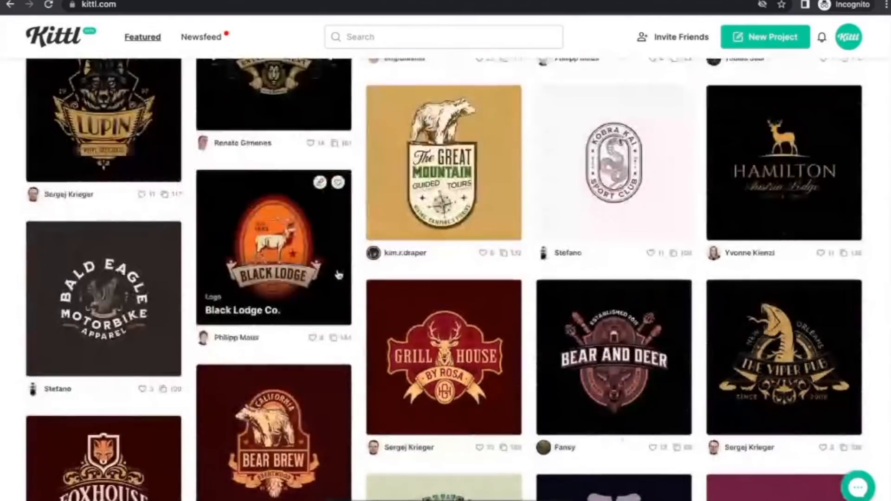
{"action": "scroll", "coordinate": [338, 275], "scroll_direction": "up", "scroll_amount": 10}
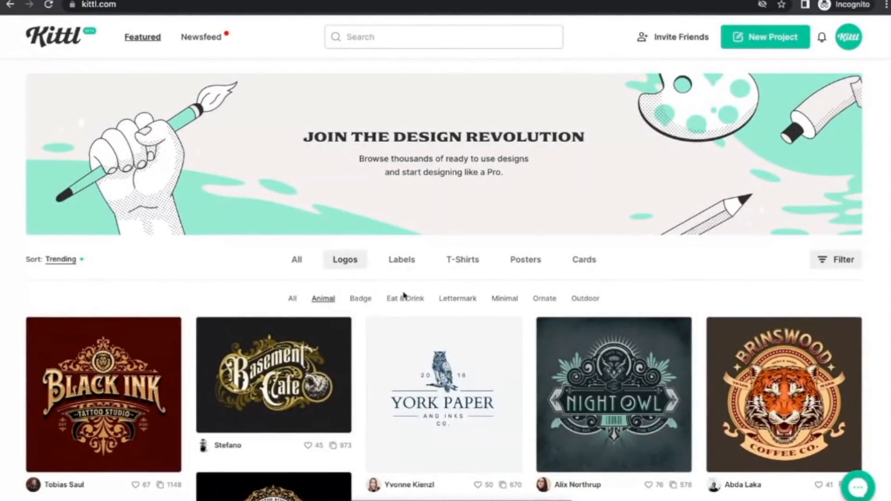
{"action": "left_click", "coordinate": [477, 260]}
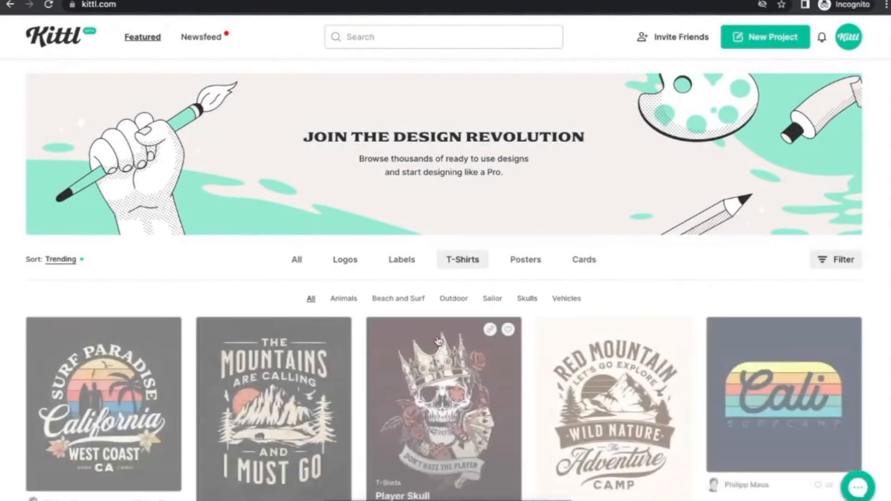
{"action": "scroll", "coordinate": [429, 335], "scroll_direction": "down", "scroll_amount": 2}
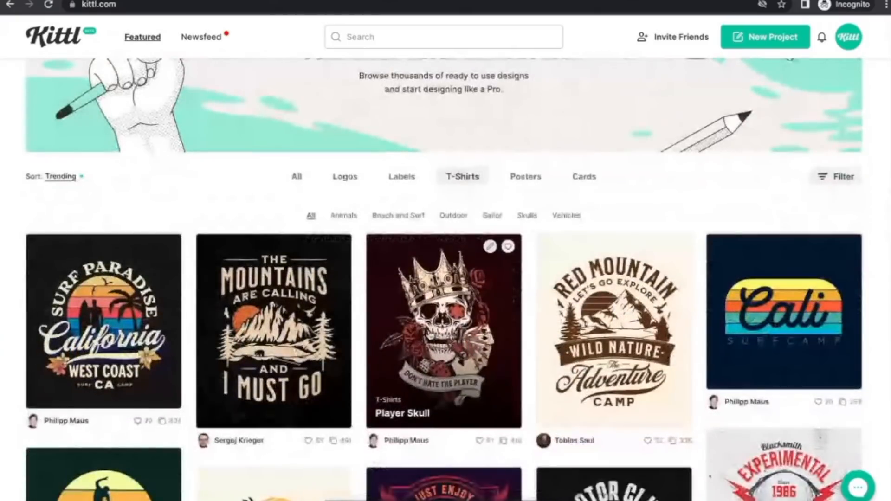
{"action": "scroll", "coordinate": [519, 310], "scroll_direction": "up", "scroll_amount": 2}
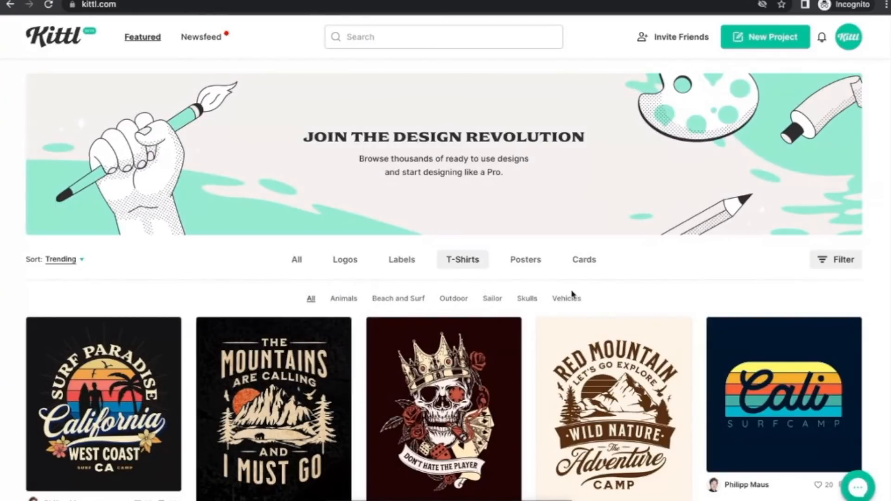
{"action": "scroll", "coordinate": [572, 294], "scroll_direction": "down", "scroll_amount": 1}
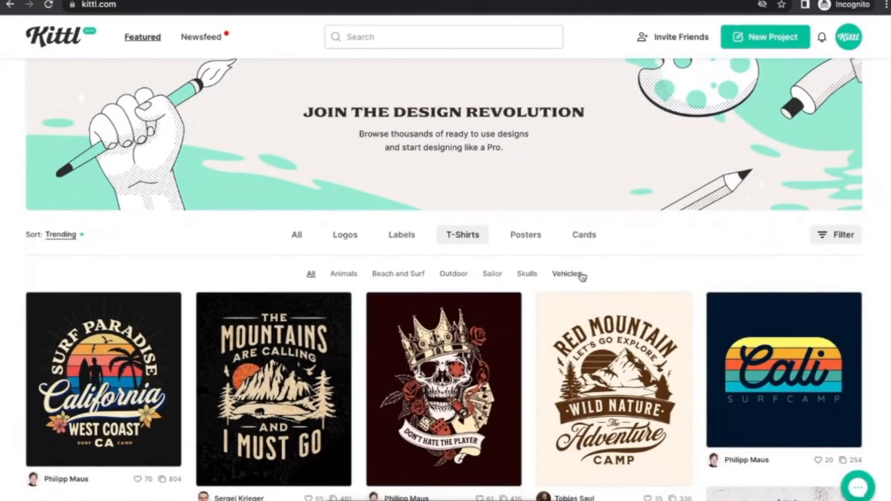
{"action": "scroll", "coordinate": [581, 276], "scroll_direction": "down", "scroll_amount": 3}
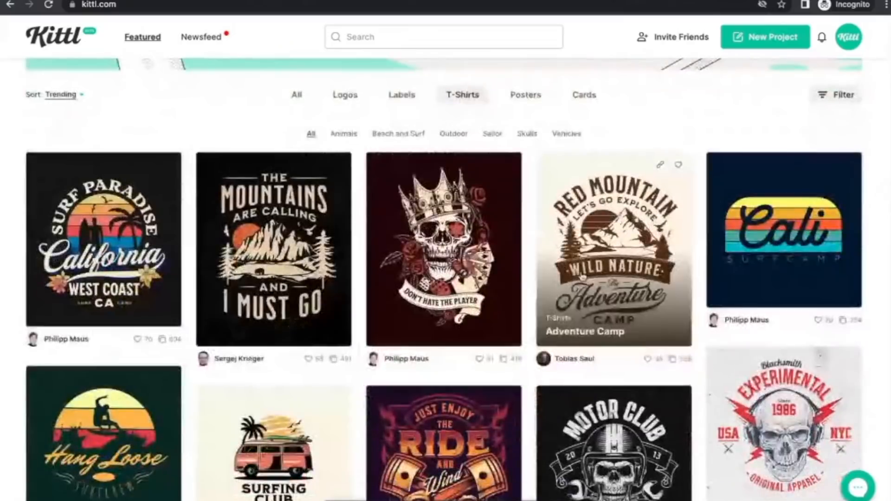
{"action": "scroll", "coordinate": [582, 276], "scroll_direction": "down", "scroll_amount": 4}
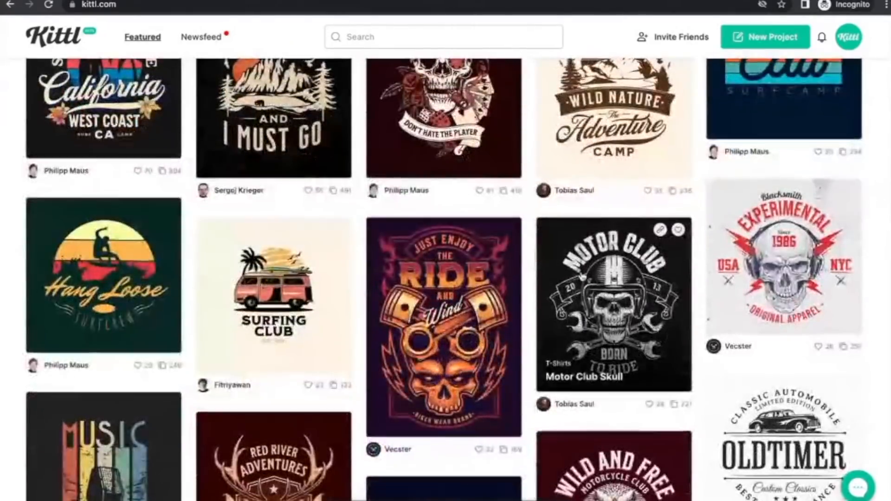
{"action": "scroll", "coordinate": [581, 276], "scroll_direction": "down", "scroll_amount": 4}
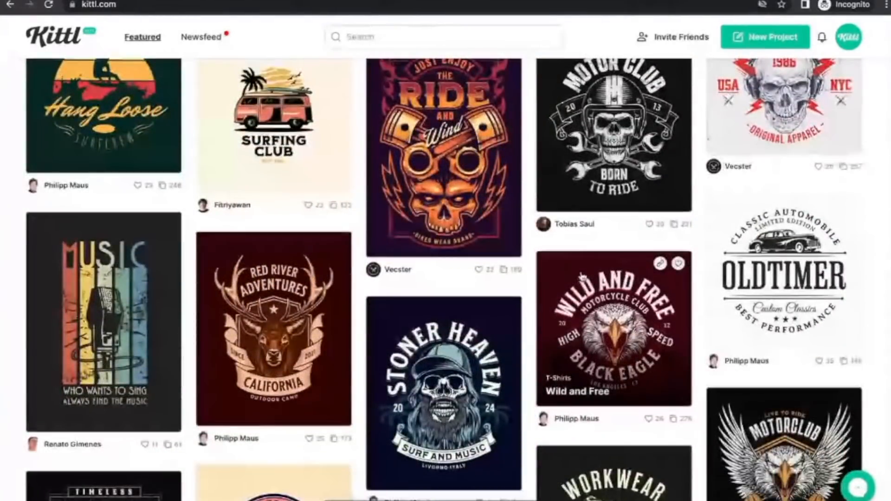
Narrow the T-shirt templates to the Outdoor subcategory and look through the outdoor designs
{"action": "scroll", "coordinate": [582, 277], "scroll_direction": "up", "scroll_amount": 12}
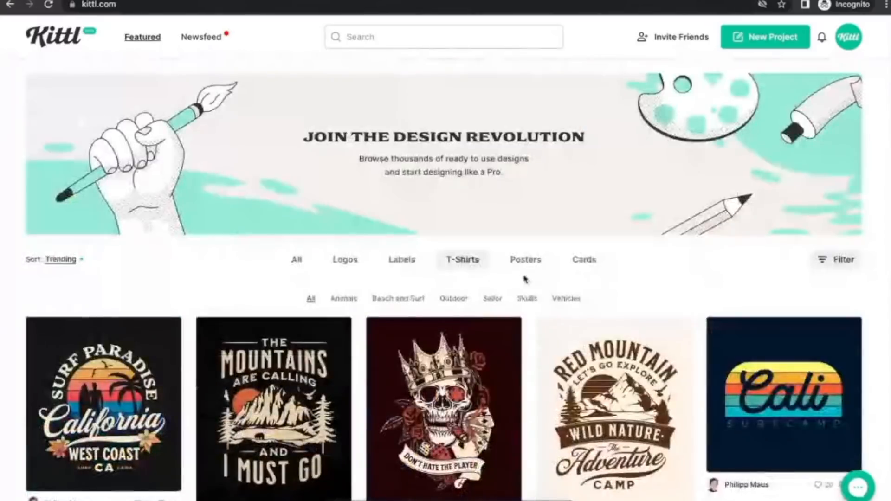
{"action": "left_click", "coordinate": [442, 299]}
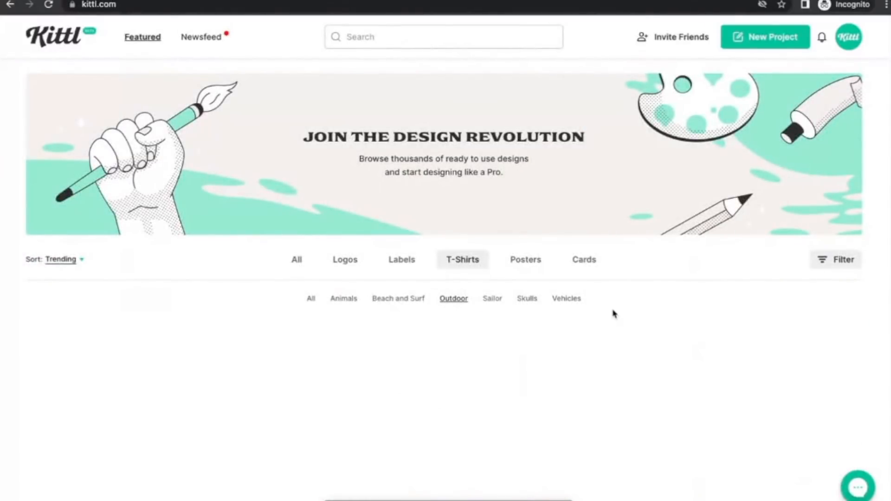
{"action": "scroll", "coordinate": [609, 330], "scroll_direction": "down", "scroll_amount": 3}
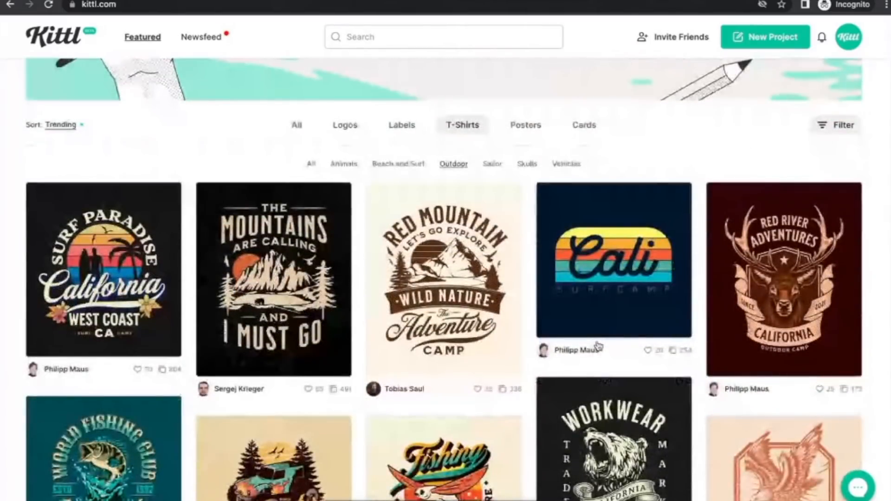
{"action": "scroll", "coordinate": [598, 347], "scroll_direction": "down", "scroll_amount": 2}
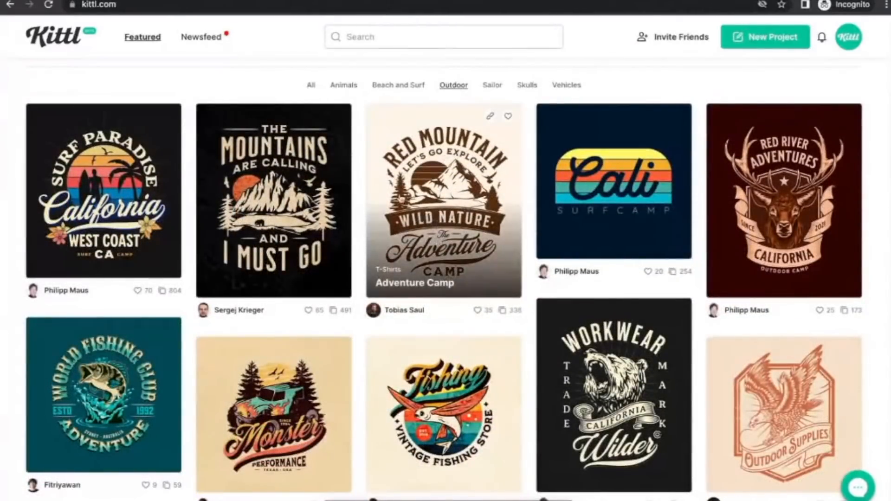
{"action": "scroll", "coordinate": [393, 306], "scroll_direction": "down", "scroll_amount": 7}
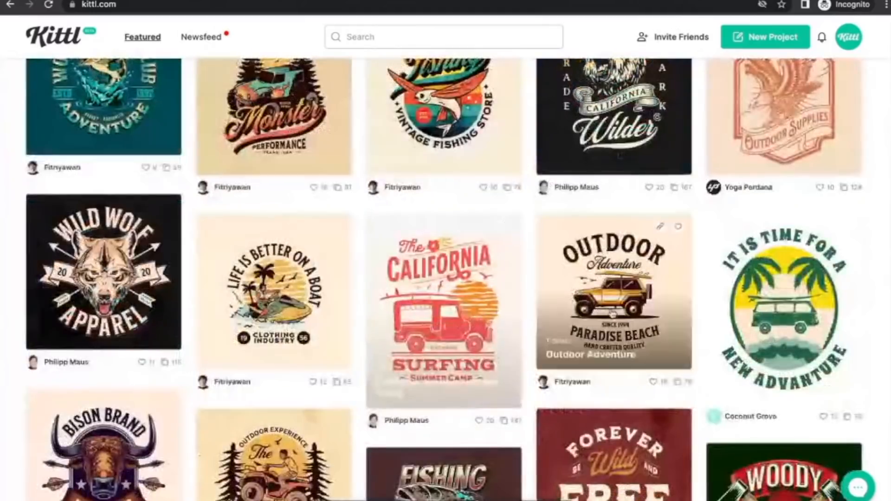
{"action": "scroll", "coordinate": [394, 307], "scroll_direction": "down", "scroll_amount": 6}
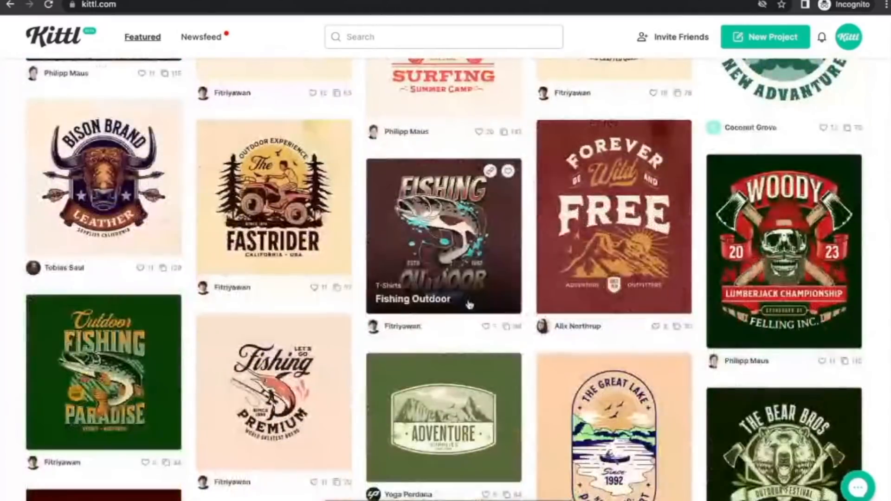
{"action": "scroll", "coordinate": [469, 304], "scroll_direction": "down", "scroll_amount": 6}
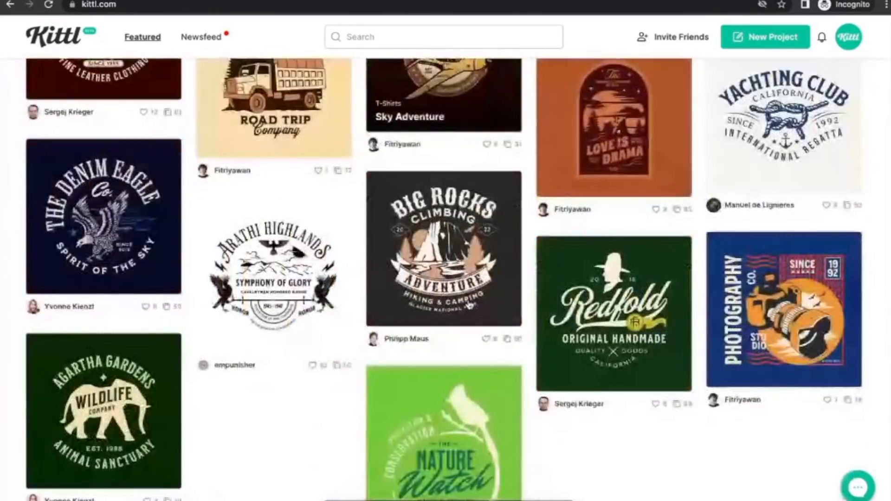
Switch the T-shirt subcategory to Skulls and look through the skull designs
{"action": "scroll", "coordinate": [468, 302], "scroll_direction": "up", "scroll_amount": 20}
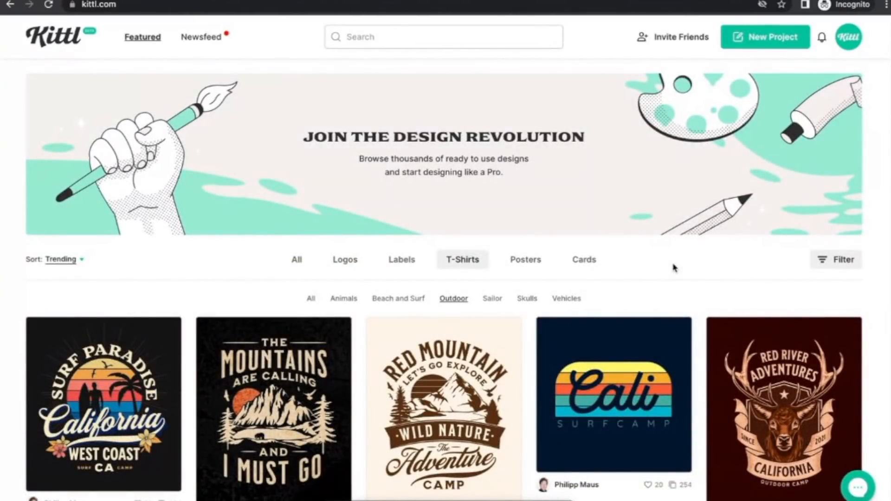
{"action": "left_click", "coordinate": [528, 299]}
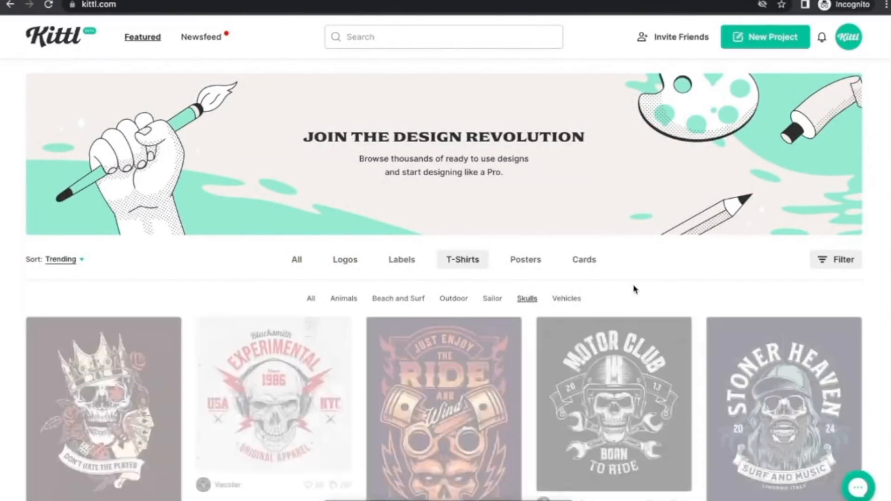
{"action": "scroll", "coordinate": [633, 288], "scroll_direction": "down", "scroll_amount": 2}
{"action": "scroll", "coordinate": [635, 289], "scroll_direction": "down", "scroll_amount": 10}
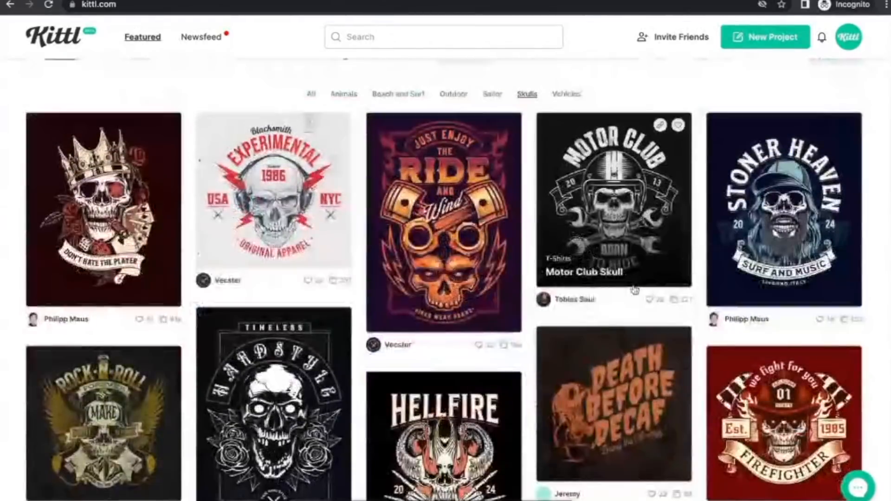
{"action": "scroll", "coordinate": [636, 288], "scroll_direction": "down", "scroll_amount": 6}
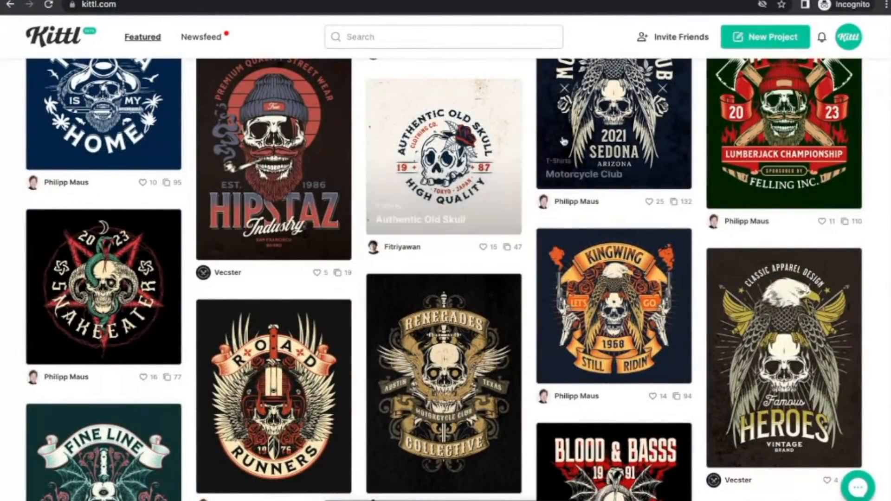
Change the T-shirt subcategory to Sailor and look through the nautical designs
{"action": "scroll", "coordinate": [509, 94], "scroll_direction": "up", "scroll_amount": 3}
{"action": "scroll", "coordinate": [587, 209], "scroll_direction": "up", "scroll_amount": 10}
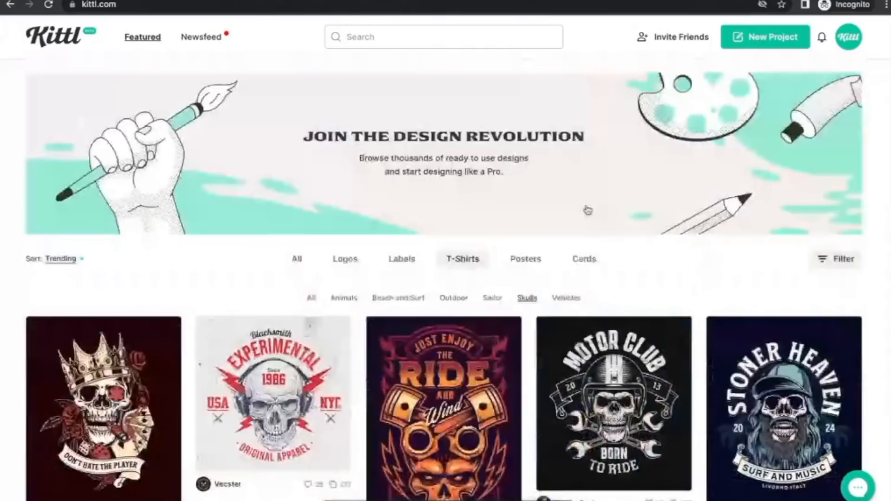
{"action": "left_click", "coordinate": [493, 299]}
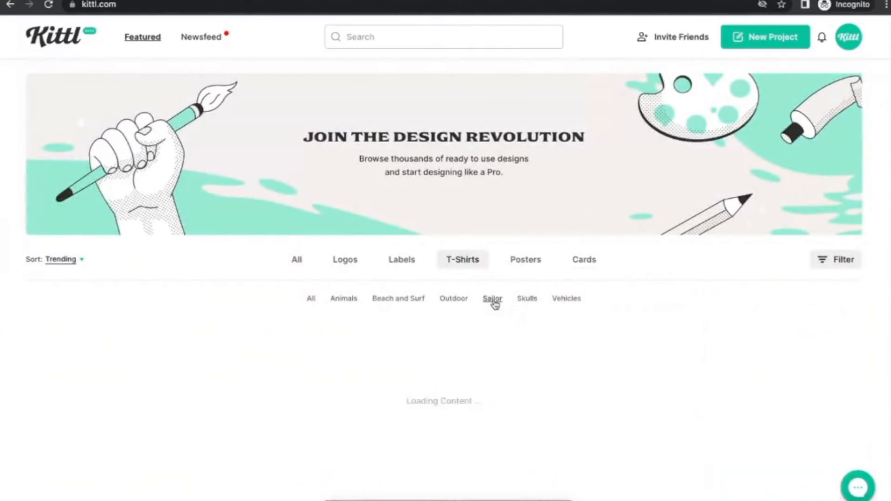
{"action": "scroll", "coordinate": [655, 295], "scroll_direction": "down", "scroll_amount": 1}
{"action": "scroll", "coordinate": [656, 294], "scroll_direction": "down", "scroll_amount": 5}
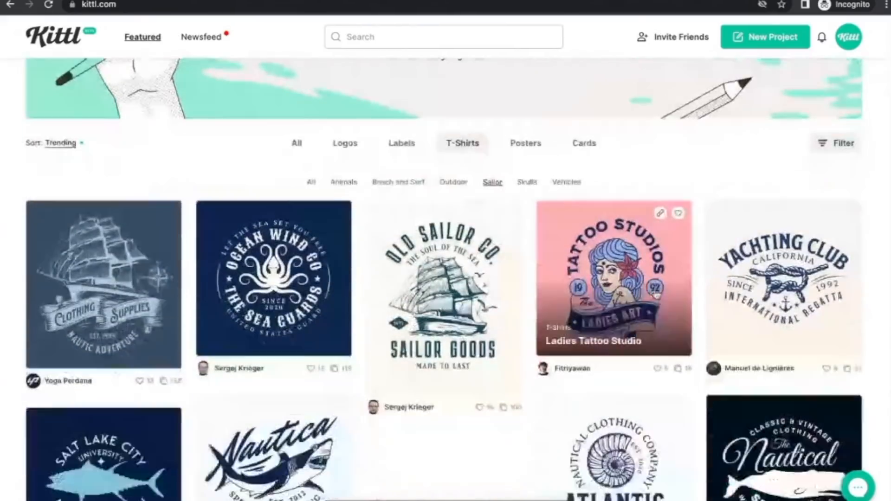
Set the T-shirt subcategory to Beach and Surf and look at the surf-themed designs
{"action": "scroll", "coordinate": [656, 294], "scroll_direction": "up", "scroll_amount": 5}
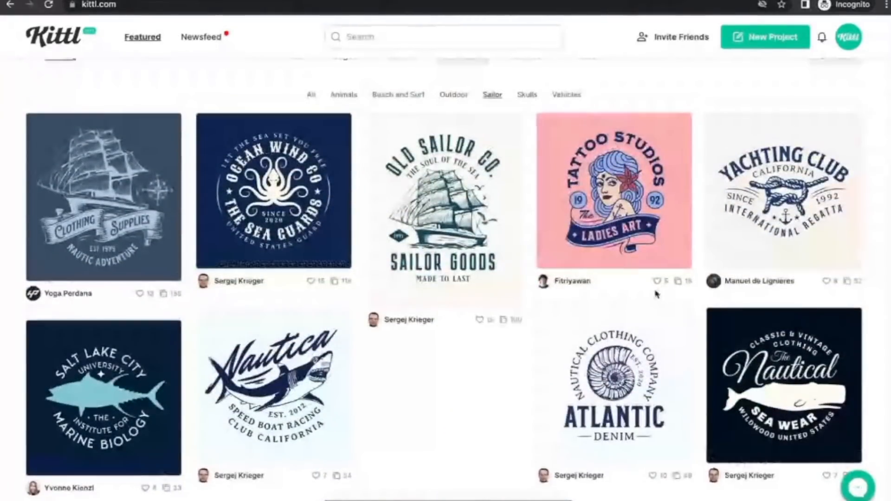
{"action": "left_click", "coordinate": [409, 299]}
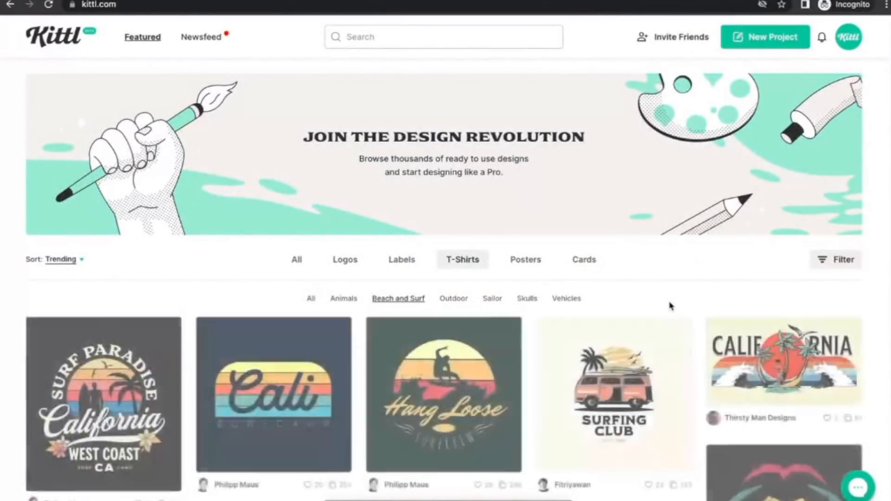
{"action": "scroll", "coordinate": [670, 305], "scroll_direction": "down", "scroll_amount": 3}
{"action": "scroll", "coordinate": [670, 307], "scroll_direction": "up", "scroll_amount": 2}
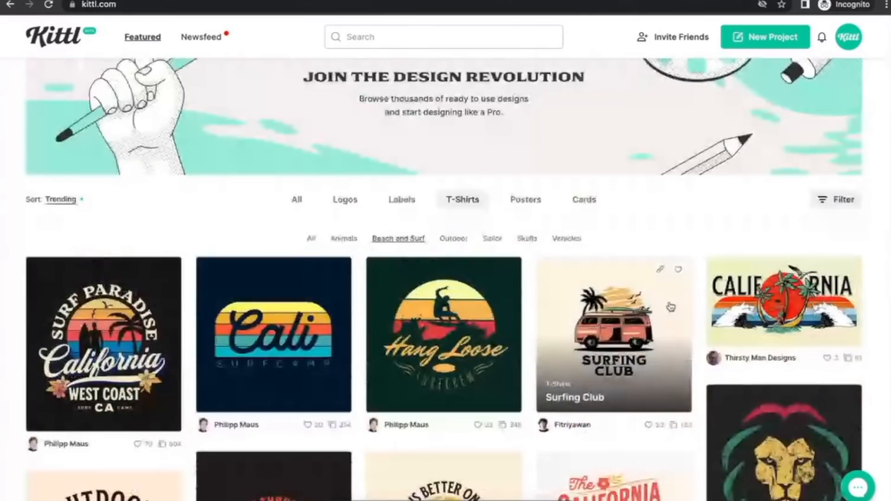
Show the Posters category briefly, switch the gallery to Cards and look through the card templates
{"action": "scroll", "coordinate": [671, 306], "scroll_direction": "up", "scroll_amount": 2}
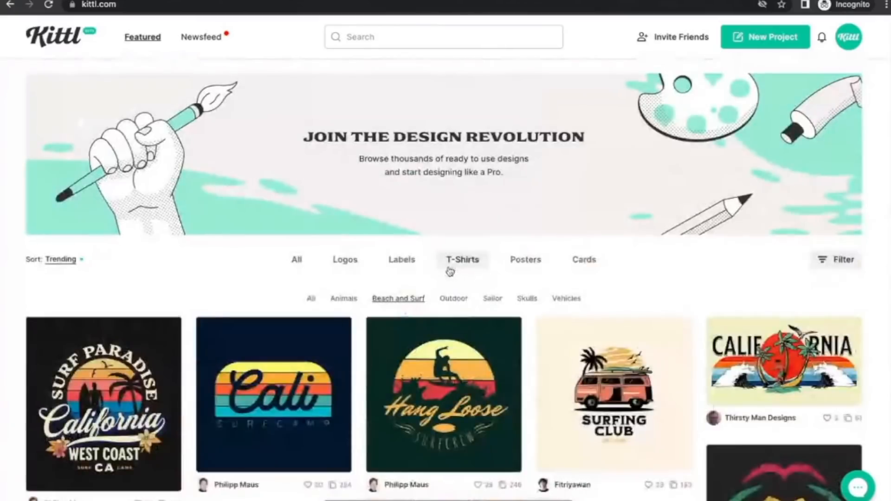
{"action": "left_click", "coordinate": [540, 269]}
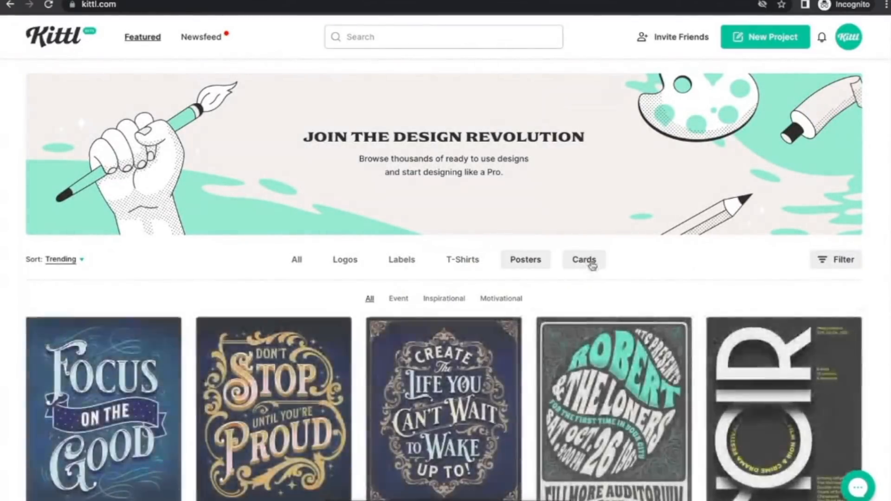
{"action": "left_click", "coordinate": [592, 265]}
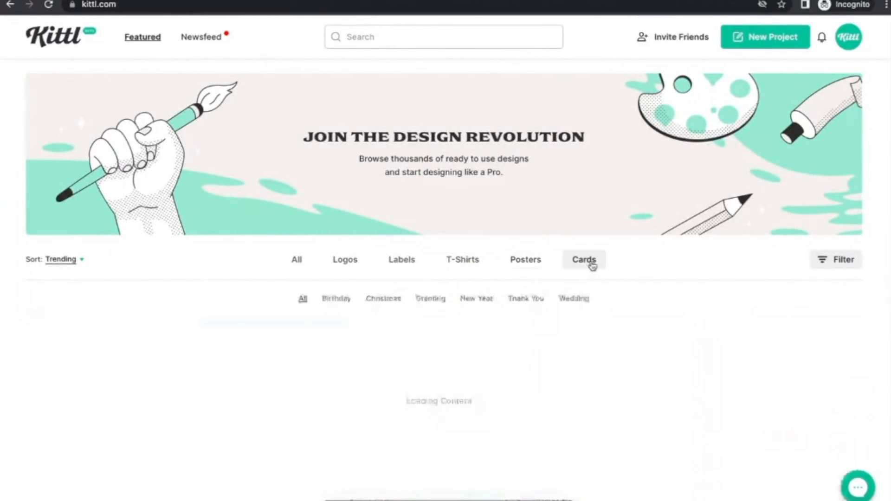
{"action": "scroll", "coordinate": [663, 285], "scroll_direction": "down", "scroll_amount": 8}
{"action": "scroll", "coordinate": [665, 286], "scroll_direction": "up", "scroll_amount": 8}
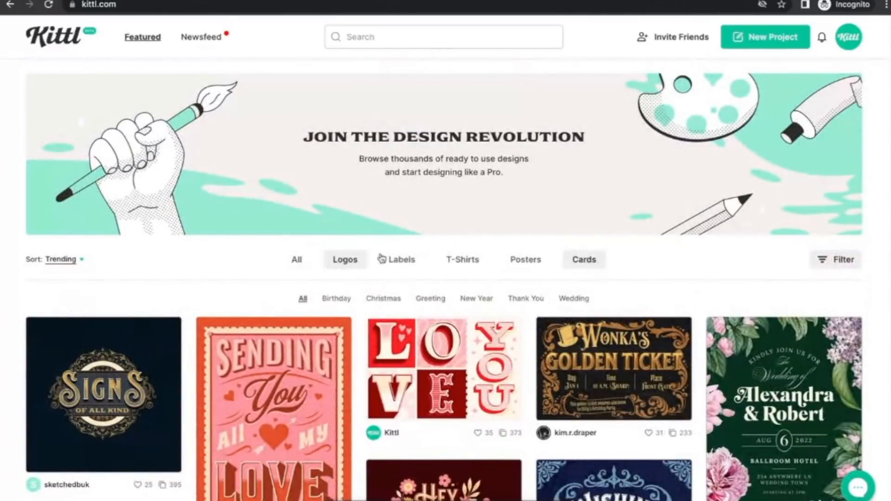
{"action": "scroll", "coordinate": [638, 277], "scroll_direction": "down", "scroll_amount": 7}
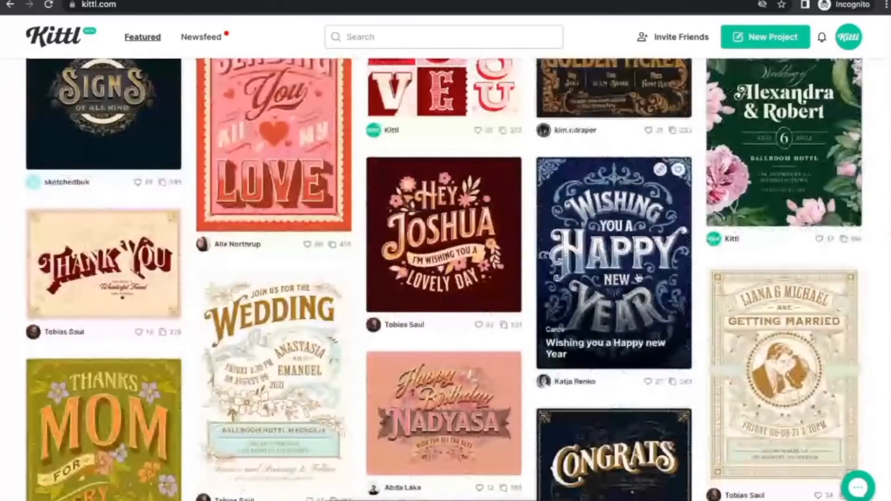
Return the gallery to all categories, search for "wedding" and look through the matching designs
{"action": "scroll", "coordinate": [638, 278], "scroll_direction": "up", "scroll_amount": 7}
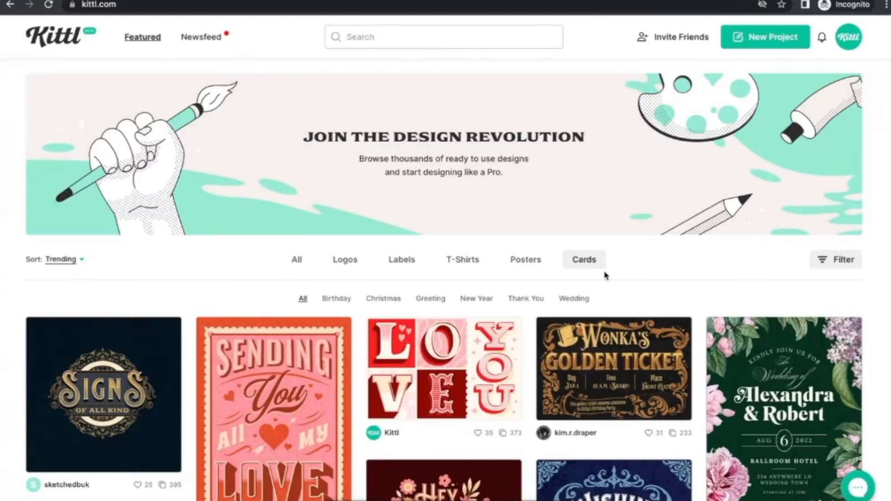
{"action": "left_click", "coordinate": [297, 260]}
{"action": "left_click", "coordinate": [385, 42]}
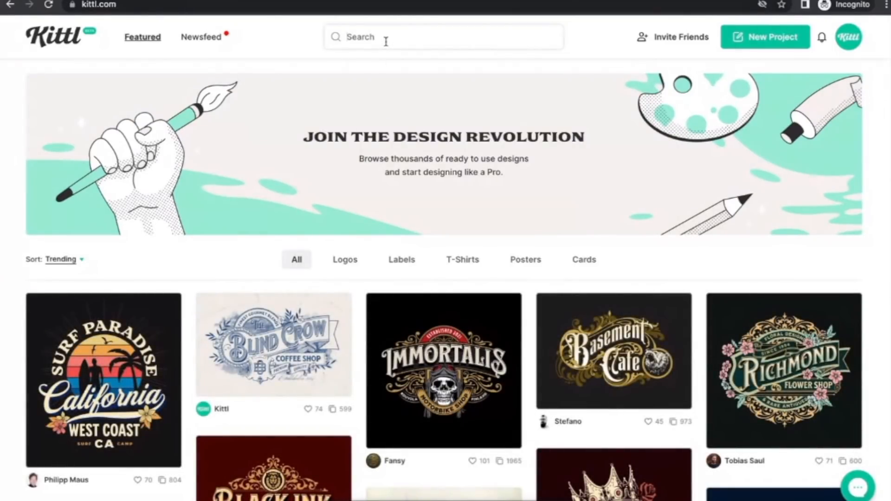
{"action": "type", "text": "wedding"}
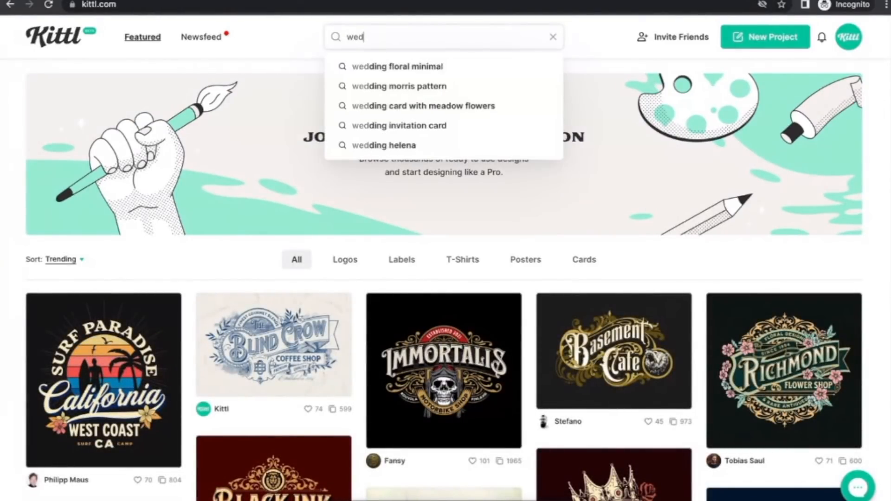
{"action": "key", "text": "Return"}
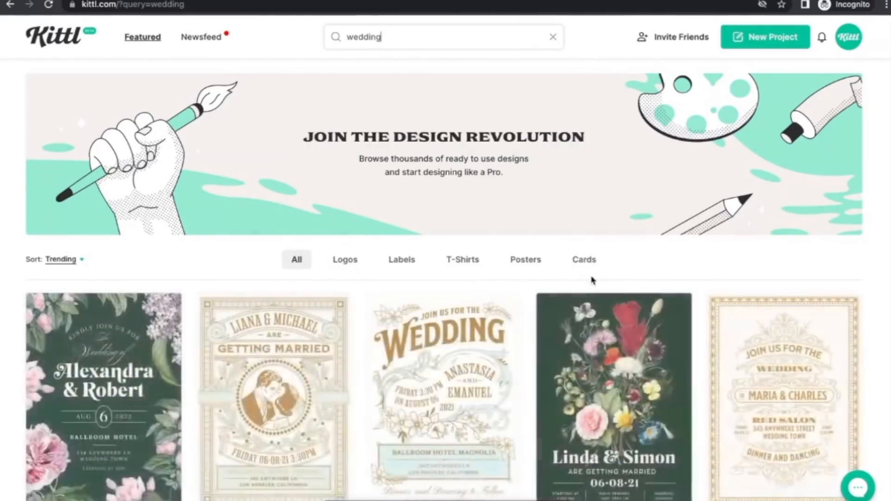
{"action": "scroll", "coordinate": [599, 278], "scroll_direction": "down", "scroll_amount": 7}
{"action": "scroll", "coordinate": [602, 281], "scroll_direction": "down", "scroll_amount": 9}
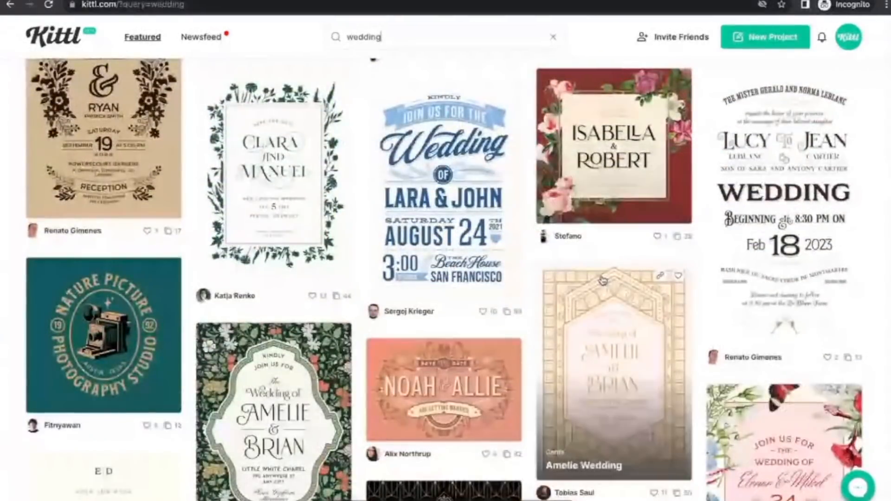
Search the gallery for "birthday" and look through the matching designs
{"action": "double_click", "coordinate": [412, 36]}
{"action": "type", "text": "birthday"}
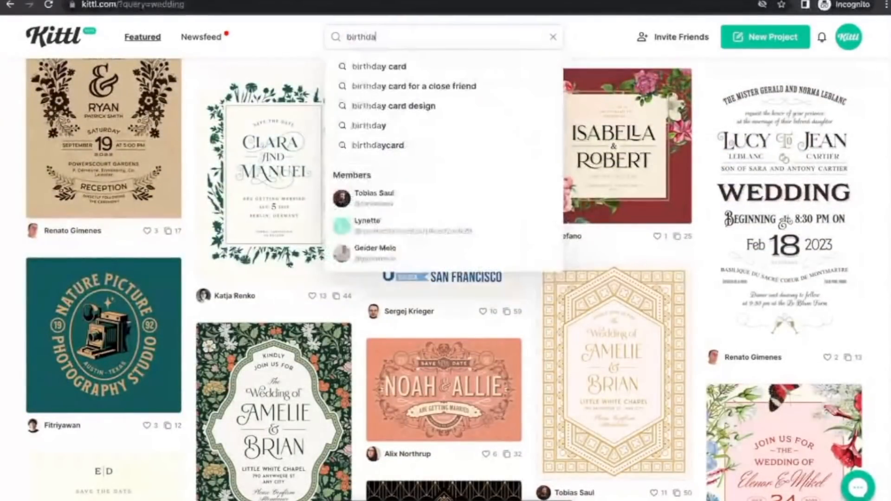
{"action": "key", "text": "Return"}
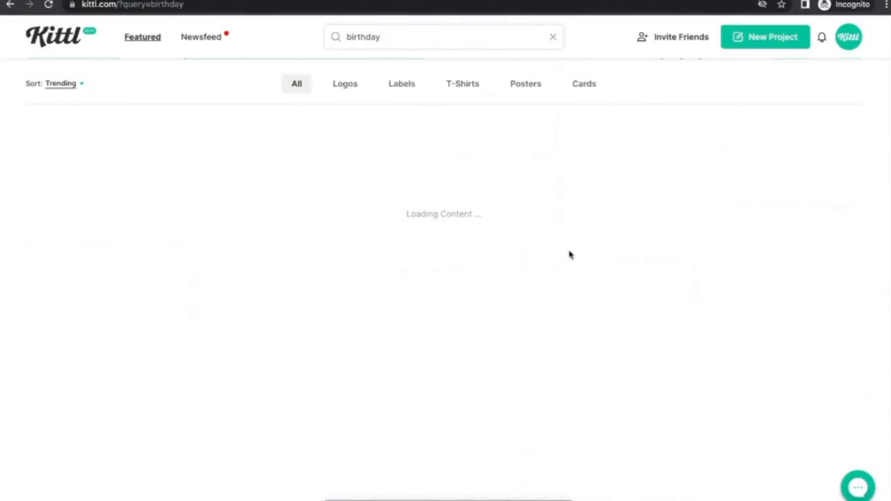
{"action": "scroll", "coordinate": [743, 306], "scroll_direction": "down", "scroll_amount": 4}
{"action": "scroll", "coordinate": [742, 306], "scroll_direction": "down", "scroll_amount": 5}
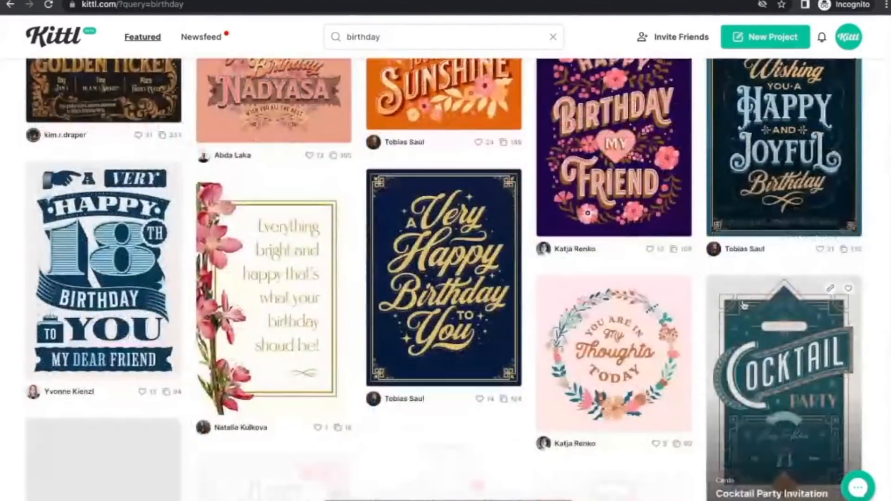
{"action": "scroll", "coordinate": [743, 305], "scroll_direction": "down", "scroll_amount": 2}
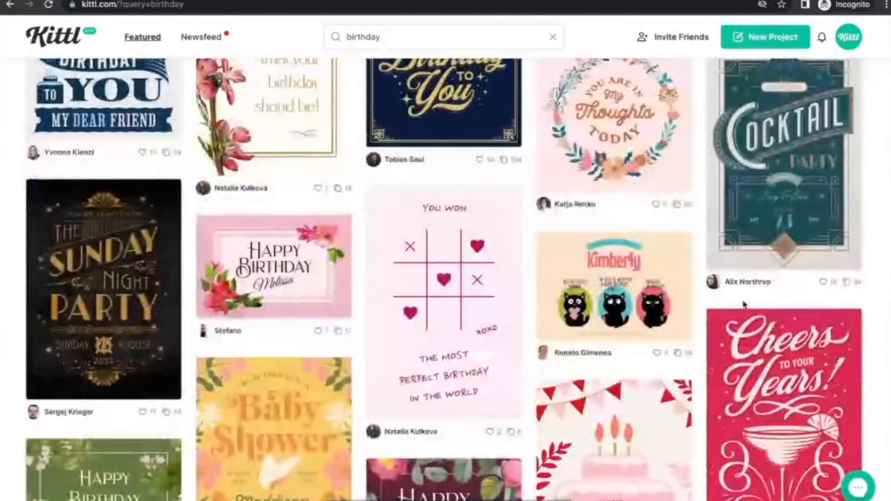
{"action": "scroll", "coordinate": [700, 278], "scroll_direction": "up", "scroll_amount": 10}
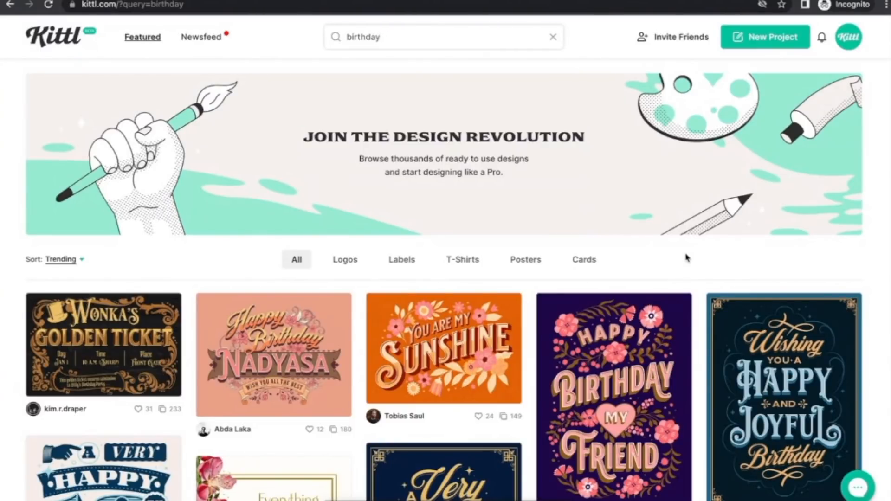
Limit the birthday search to Posters, switch it back to all categories and look over the designs
{"action": "left_click", "coordinate": [519, 262]}
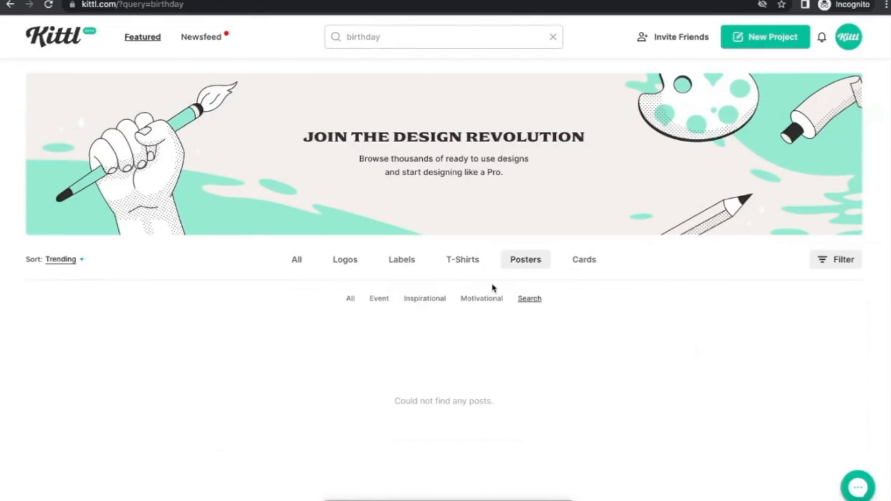
{"action": "left_click", "coordinate": [296, 264]}
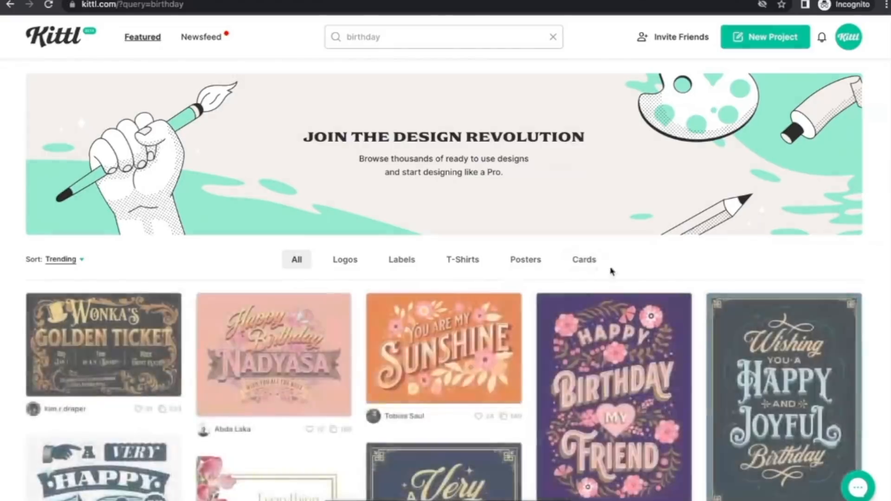
{"action": "scroll", "coordinate": [617, 273], "scroll_direction": "down", "scroll_amount": 4}
{"action": "scroll", "coordinate": [642, 274], "scroll_direction": "up", "scroll_amount": 4}
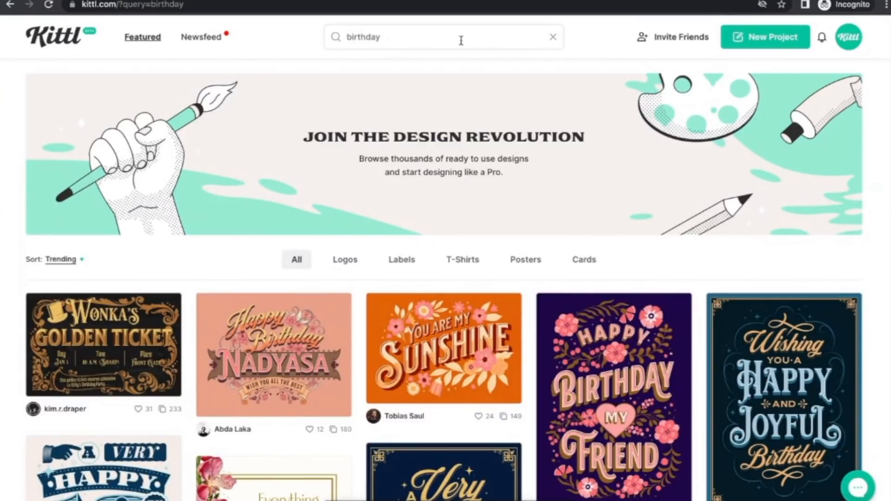
Clear the birthday search and look through the Outdoor designs in the Logos category
{"action": "left_click", "coordinate": [553, 37]}
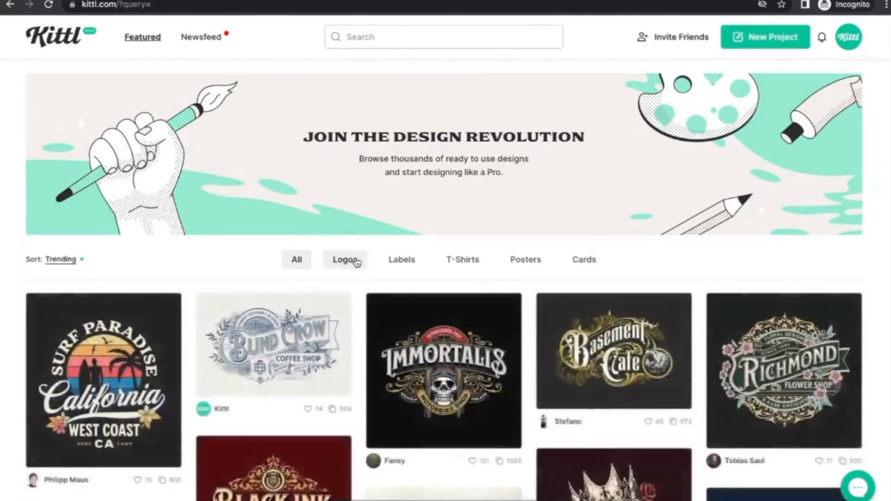
{"action": "left_click", "coordinate": [353, 260]}
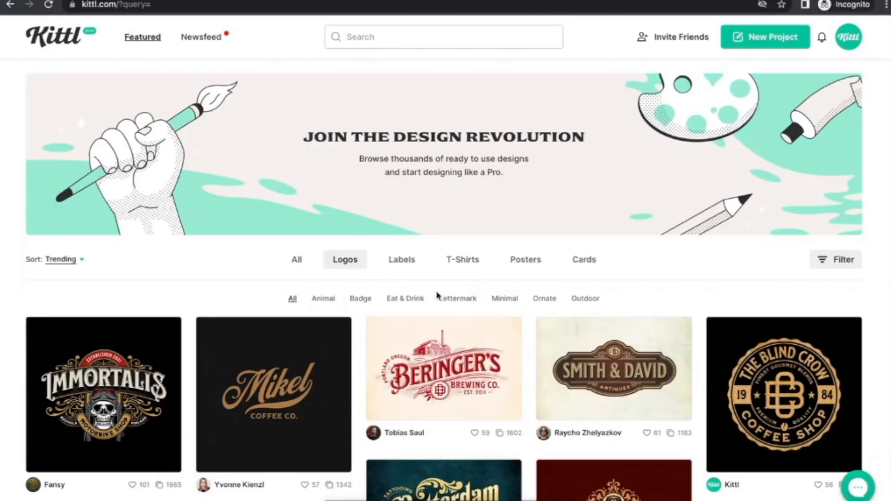
{"action": "left_click", "coordinate": [587, 301]}
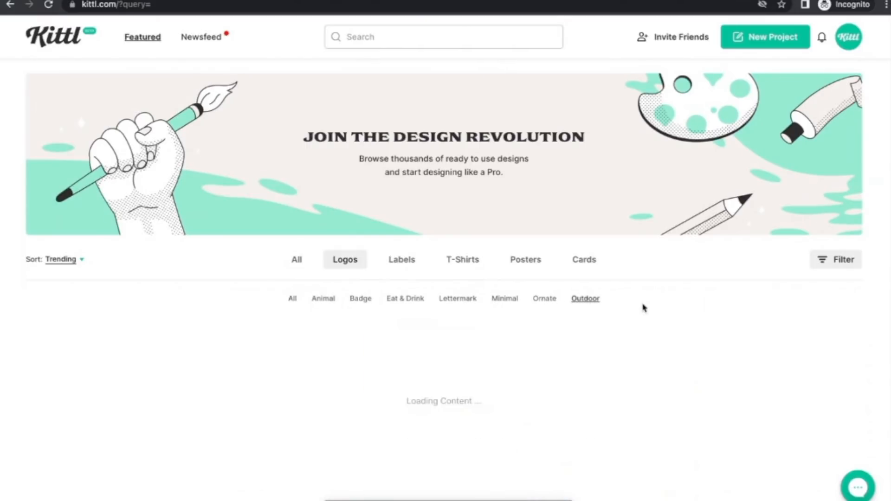
{"action": "scroll", "coordinate": [641, 309], "scroll_direction": "down", "scroll_amount": 1}
{"action": "scroll", "coordinate": [642, 311], "scroll_direction": "down", "scroll_amount": 4}
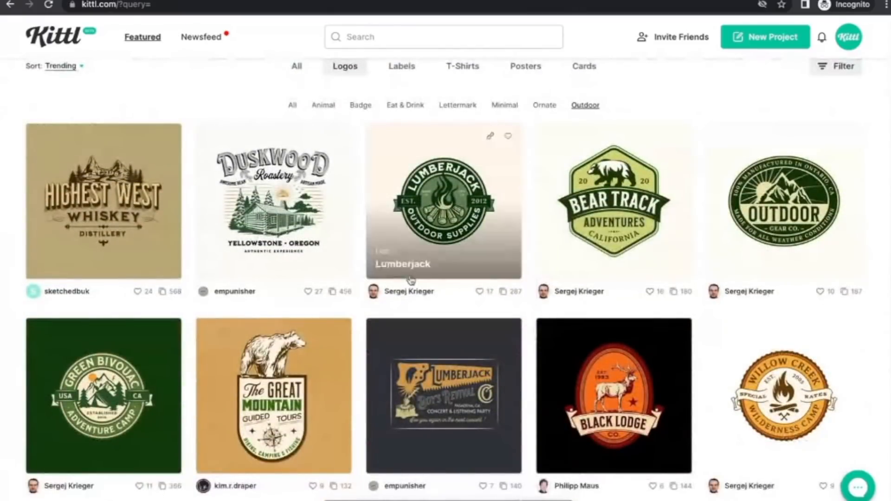
{"action": "scroll", "coordinate": [416, 280], "scroll_direction": "down", "scroll_amount": 1}
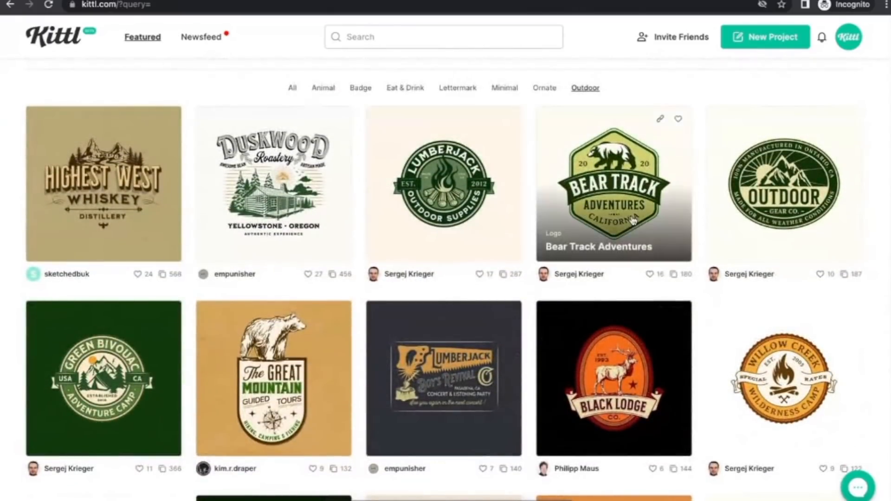
Open the Bear Track Adventures logo and post the comment "Great design!!" on it
{"action": "left_click", "coordinate": [614, 191]}
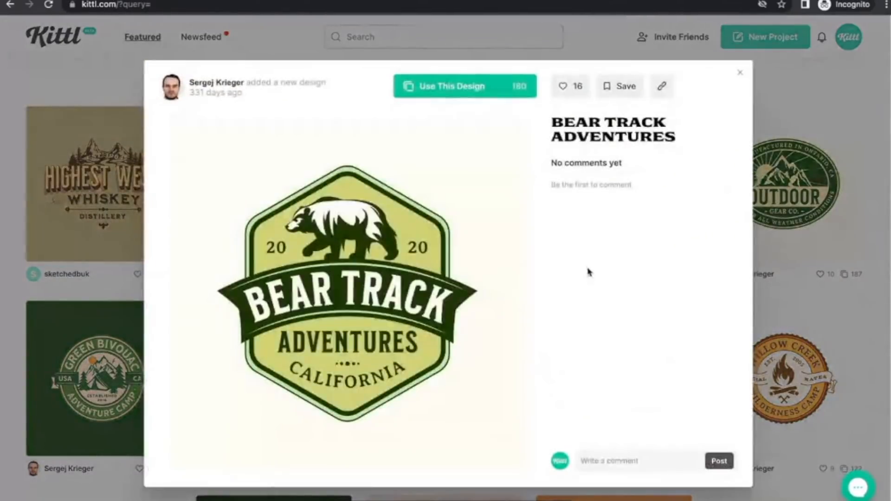
{"action": "left_click", "coordinate": [625, 458]}
{"action": "type", "text": "G"}
{"action": "key", "text": "BackSpace"}
{"action": "type", "text": "Great design"}
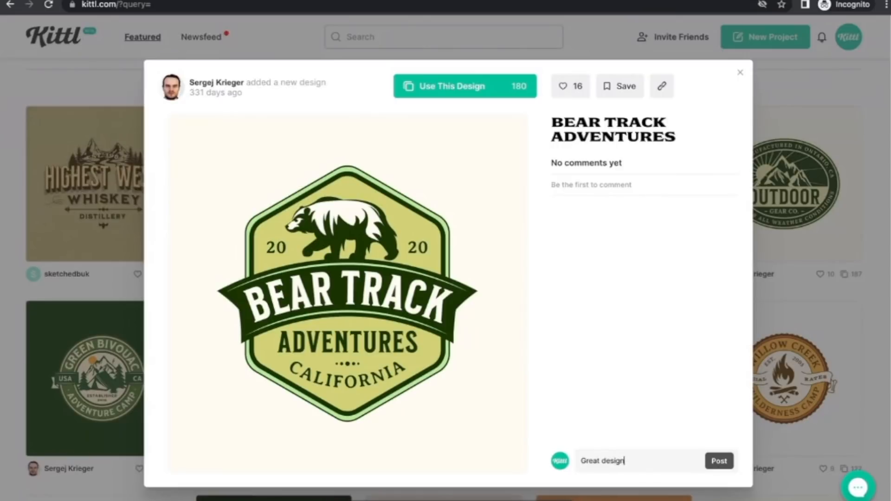
{"action": "type", "text": "!!"}
{"action": "left_click", "coordinate": [719, 459]}
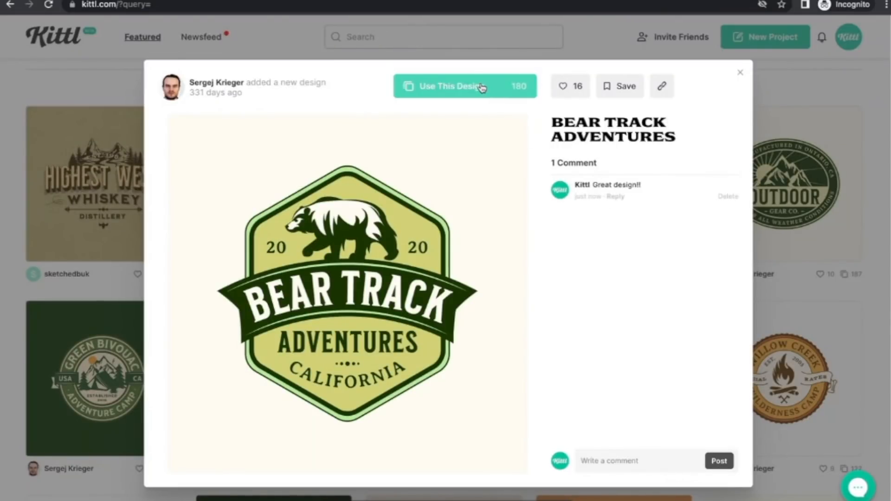
Like the Bear Track Adventures design and open it for editing
{"action": "left_click", "coordinate": [560, 87]}
{"action": "left_click", "coordinate": [464, 88]}
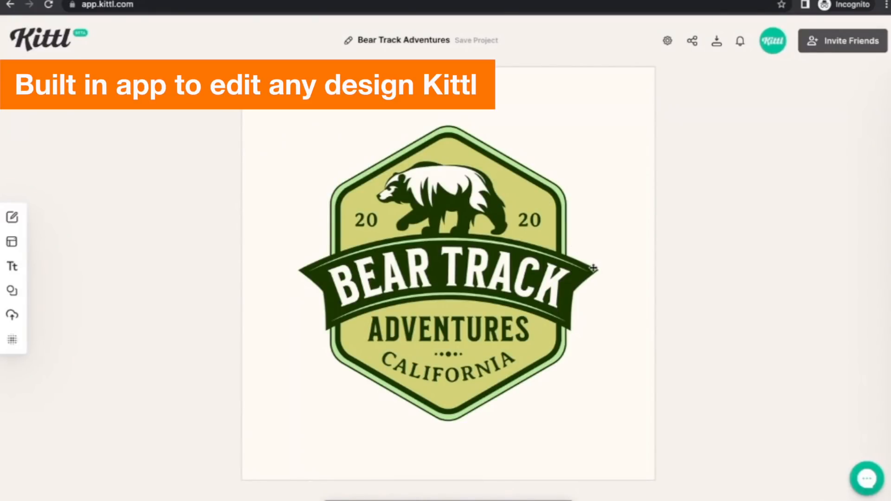
{"action": "scroll", "coordinate": [579, 256], "scroll_direction": "up", "scroll_amount": 1}
{"action": "scroll", "coordinate": [578, 255], "scroll_direction": "down", "scroll_amount": 1}
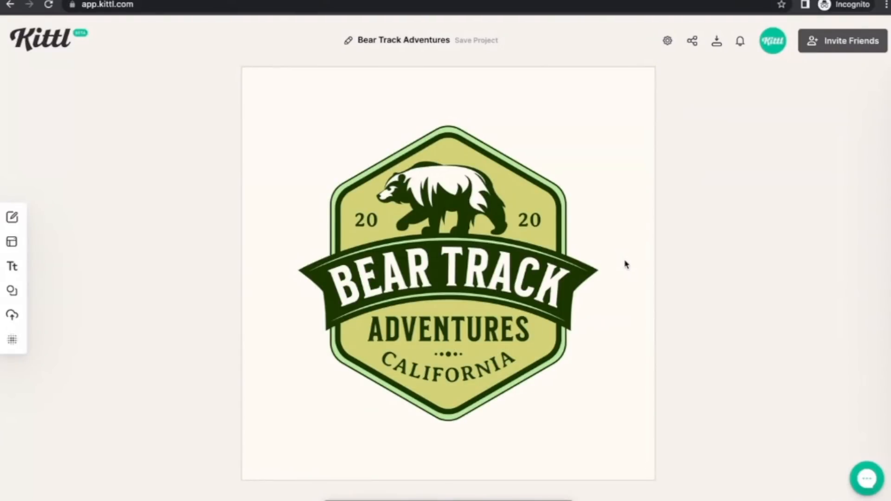
{"action": "scroll", "coordinate": [625, 267], "scroll_direction": "up", "scroll_amount": 1}
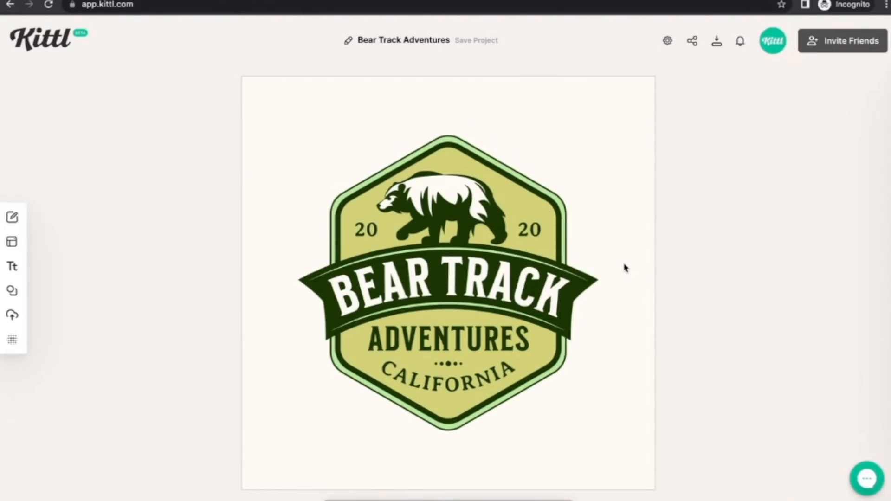
{"action": "scroll", "coordinate": [625, 268], "scroll_direction": "down", "scroll_amount": 1}
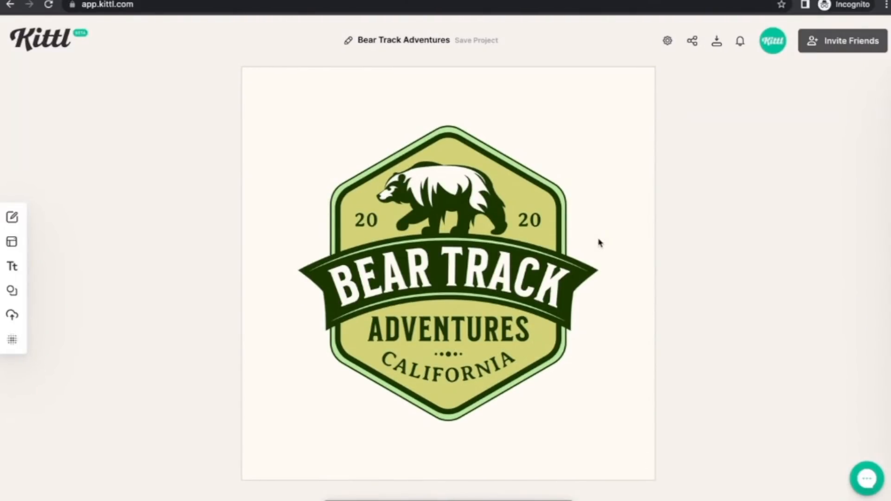
Try beige c2b79e, dark green 1a3500, light green accf8b and olive d2d274 as the artboard's background color
{"action": "left_click", "coordinate": [632, 201]}
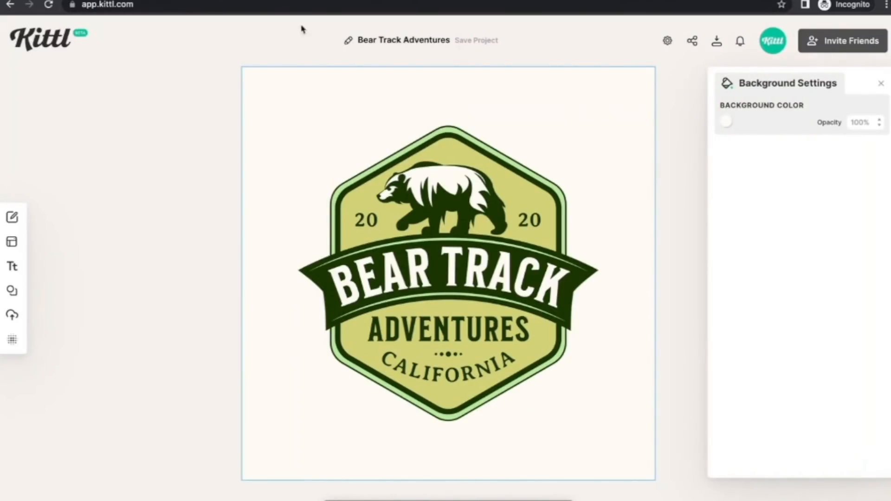
{"action": "left_click", "coordinate": [726, 121]}
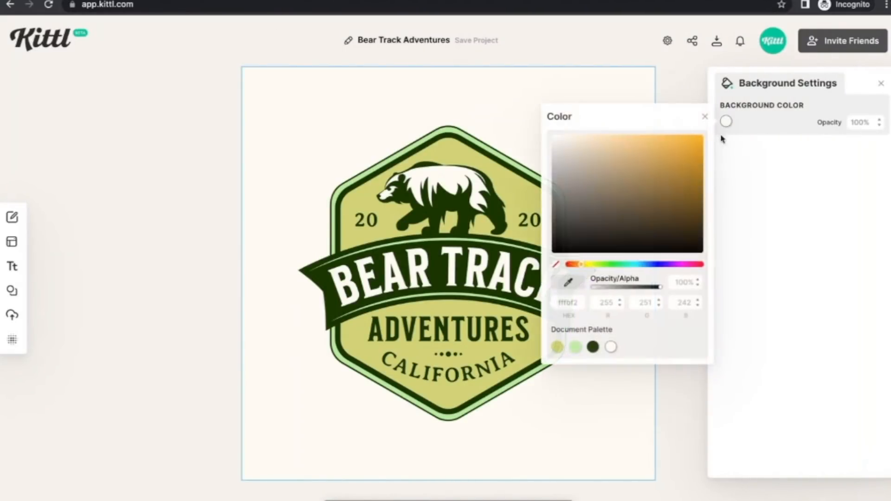
{"action": "left_click_drag", "start_coordinate": [632, 181], "coordinate": [580, 163]}
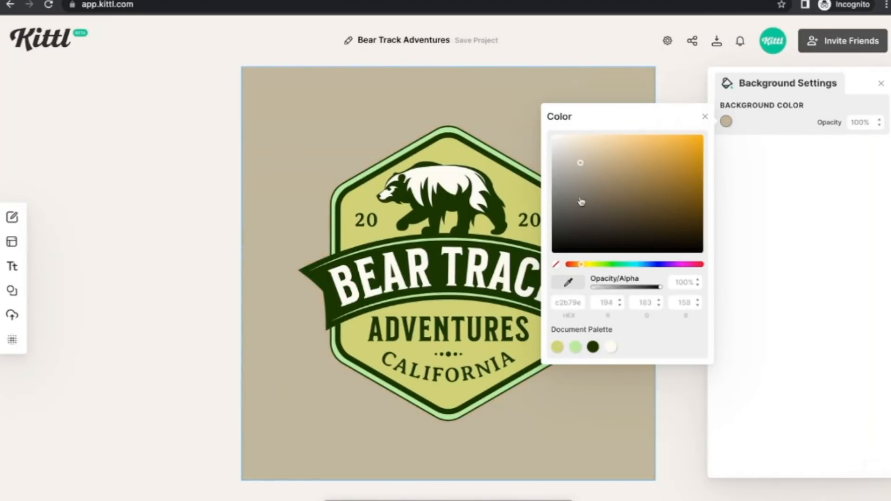
{"action": "left_click", "coordinate": [593, 347]}
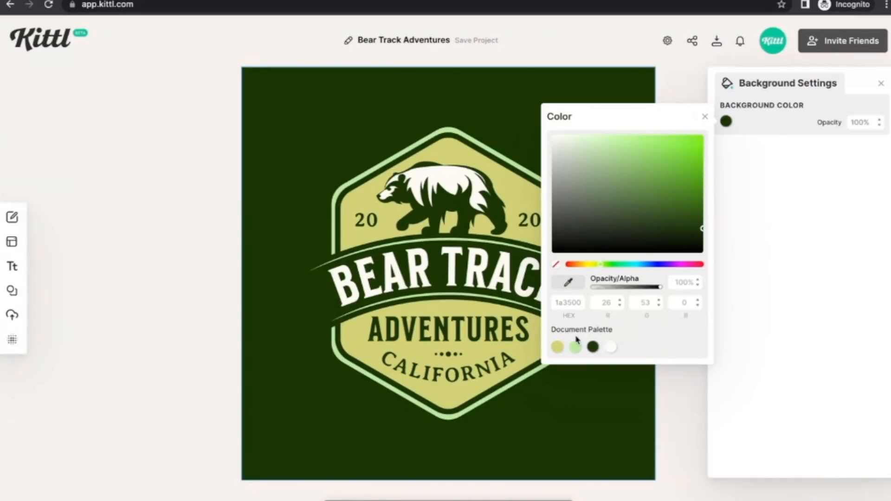
{"action": "mouse_move", "coordinate": [696, 230]}
{"action": "left_mouse_down"}
{"action": "mouse_move", "coordinate": [679, 244]}
{"action": "mouse_move", "coordinate": [656, 230]}
{"action": "mouse_move", "coordinate": [617, 153]}
{"action": "mouse_move", "coordinate": [602, 160]}
{"action": "left_mouse_up"}
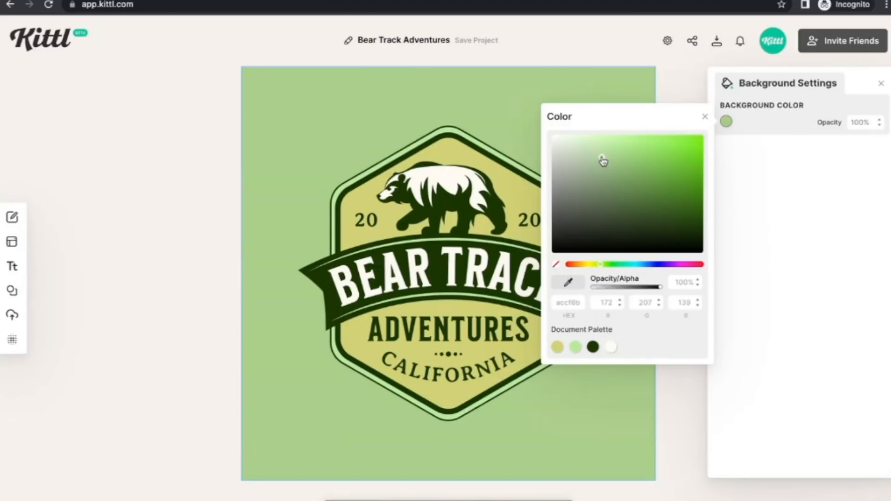
{"action": "left_click", "coordinate": [557, 347]}
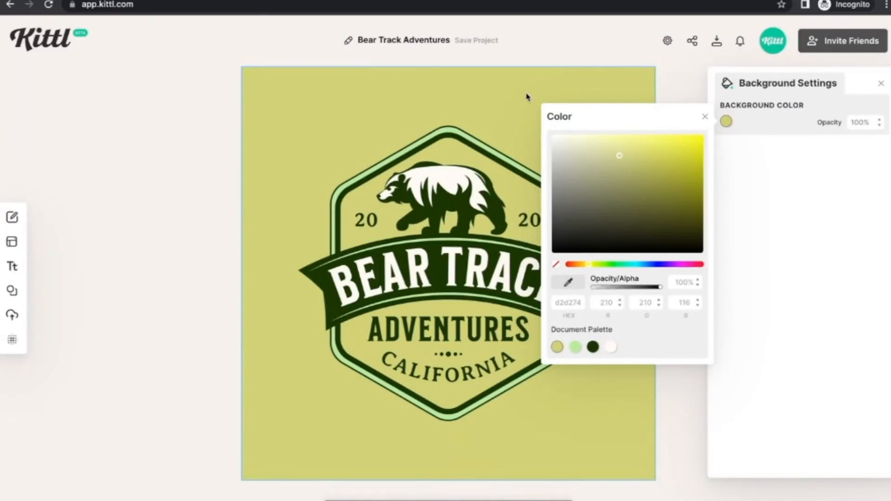
{"action": "left_click", "coordinate": [726, 121]}
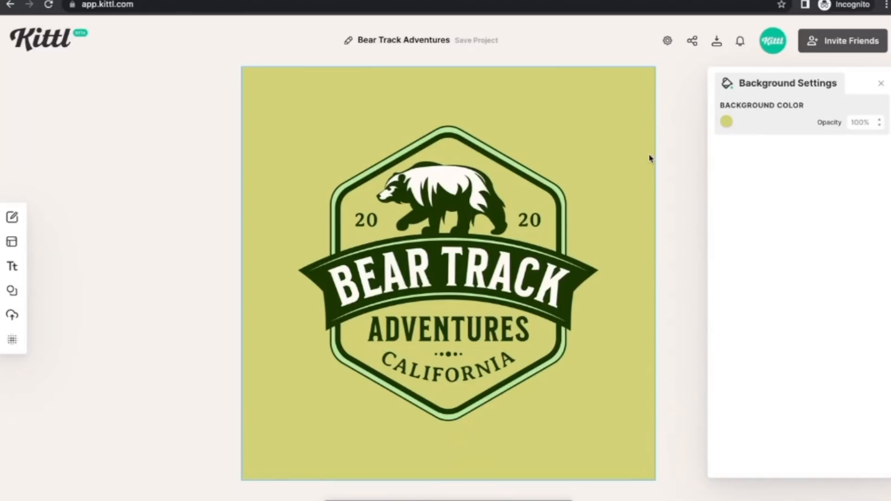
Set the artboard's background color to black (000000) and close the color picker
{"action": "left_click", "coordinate": [726, 121]}
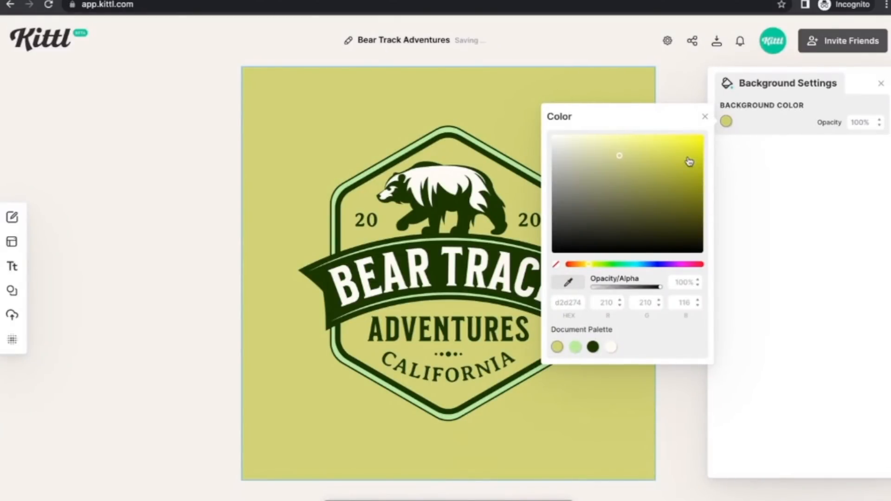
{"action": "mouse_move", "coordinate": [636, 223]}
{"action": "left_mouse_down"}
{"action": "mouse_move", "coordinate": [596, 229]}
{"action": "mouse_move", "coordinate": [474, 335]}
{"action": "left_mouse_up"}
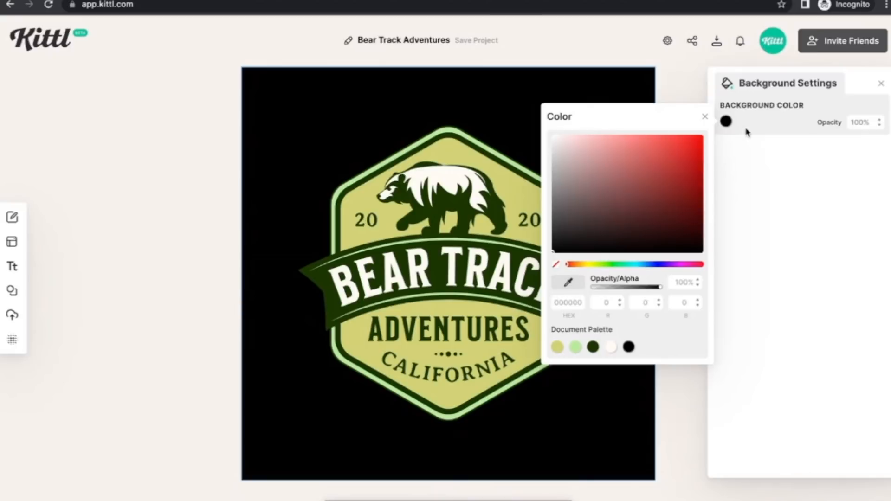
{"action": "left_click", "coordinate": [726, 123]}
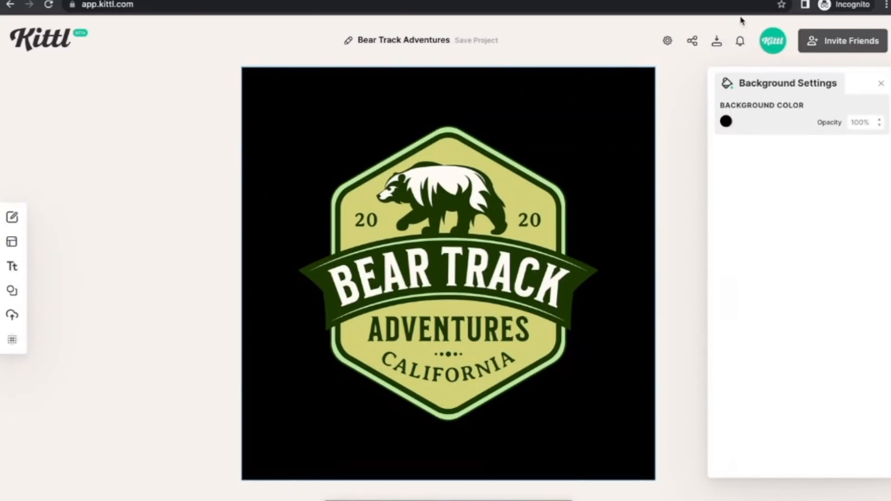
Turn on background removal in the design's download options and close them without exporting
{"action": "left_click", "coordinate": [716, 41]}
{"action": "left_click", "coordinate": [704, 167]}
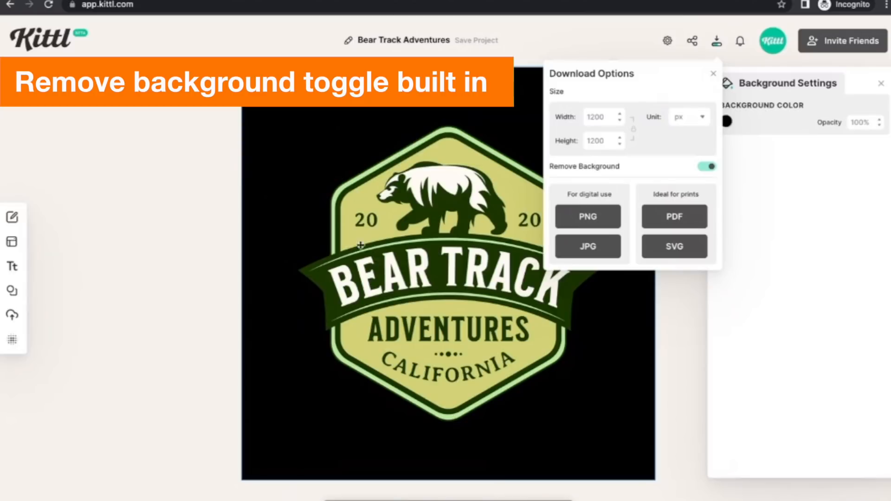
{"action": "left_click", "coordinate": [713, 73]}
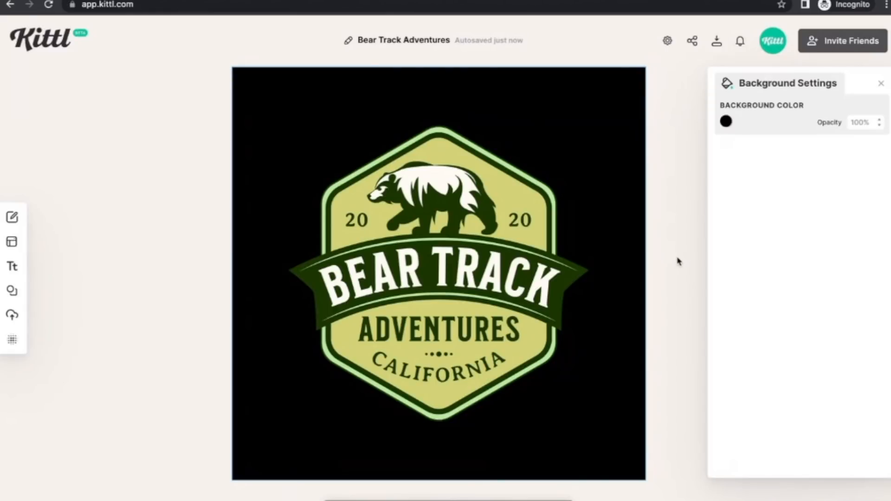
Replace the curved BEAR TRACK text on the banner with "BEEF JERKY"
{"action": "scroll", "coordinate": [678, 262], "scroll_direction": "up", "scroll_amount": 1}
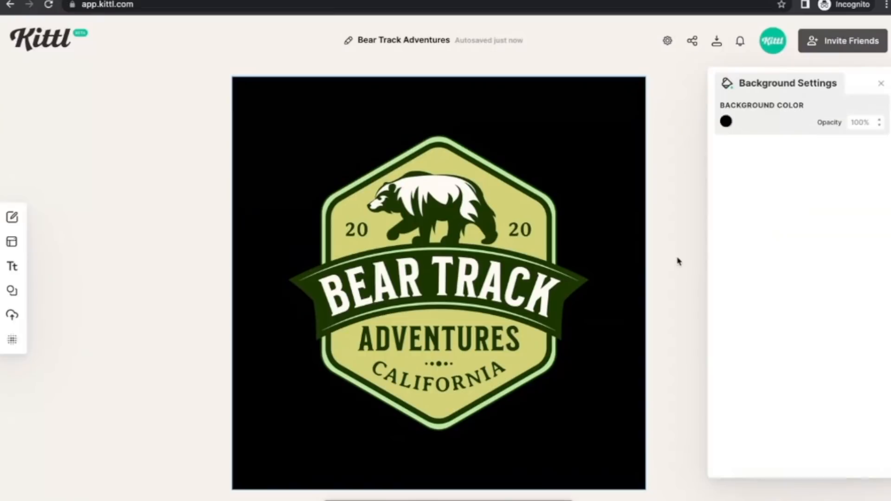
{"action": "scroll", "coordinate": [678, 262], "scroll_direction": "down", "scroll_amount": 1}
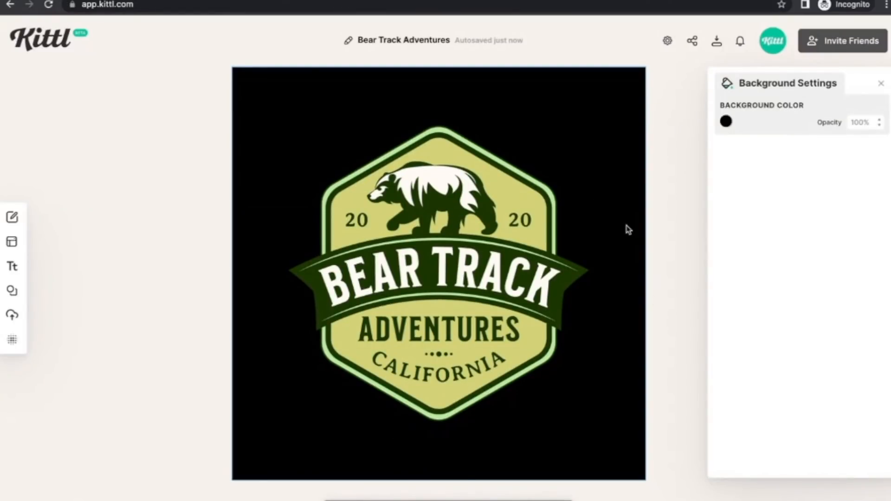
{"action": "left_click", "coordinate": [500, 278]}
{"action": "double_click", "coordinate": [503, 280]}
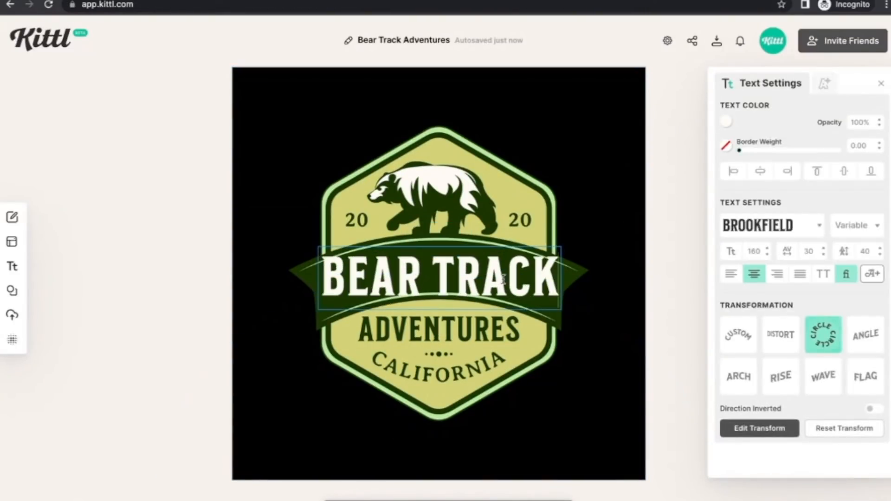
{"action": "key", "text": "super+a"}
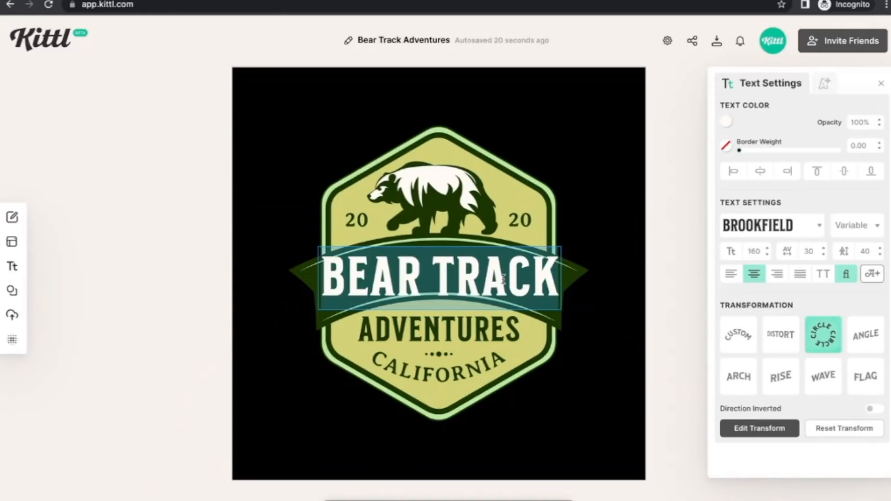
{"action": "type", "text": "BEEF JERKY"}
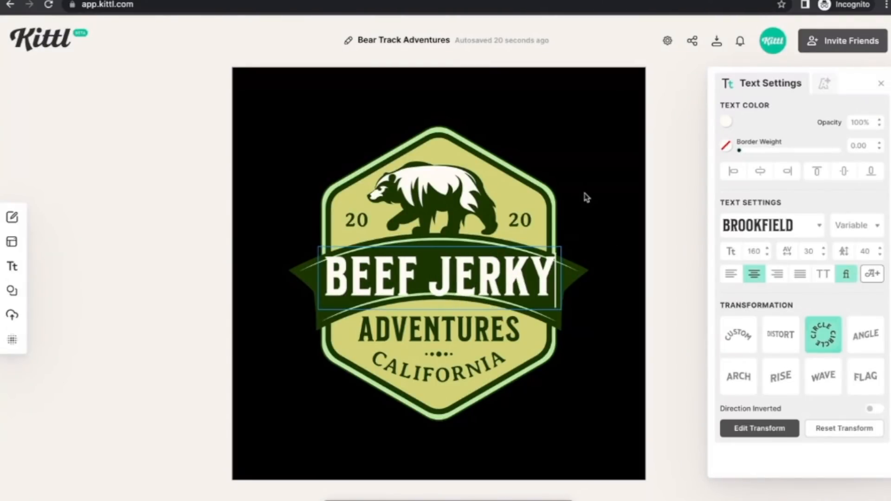
{"action": "key", "text": "Escape"}
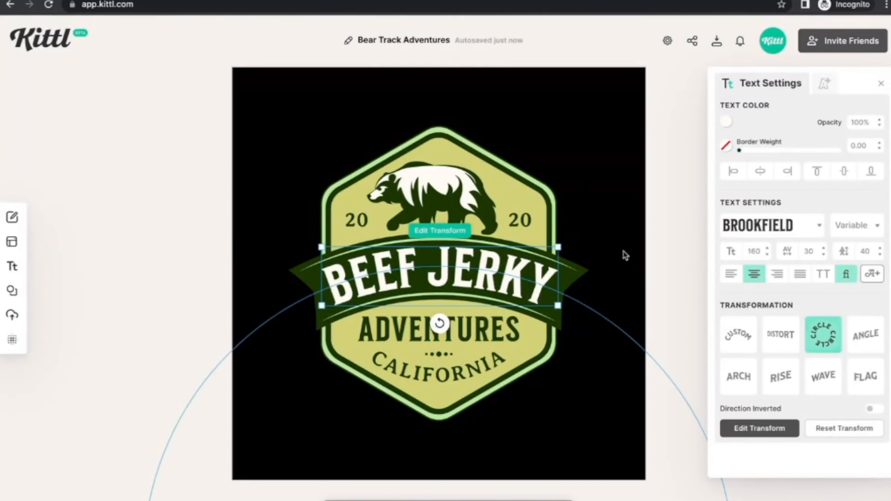
Change the second half of the year, beside the bear's hind legs, to "22"
{"action": "left_click", "coordinate": [521, 221]}
{"action": "double_click", "coordinate": [529, 223]}
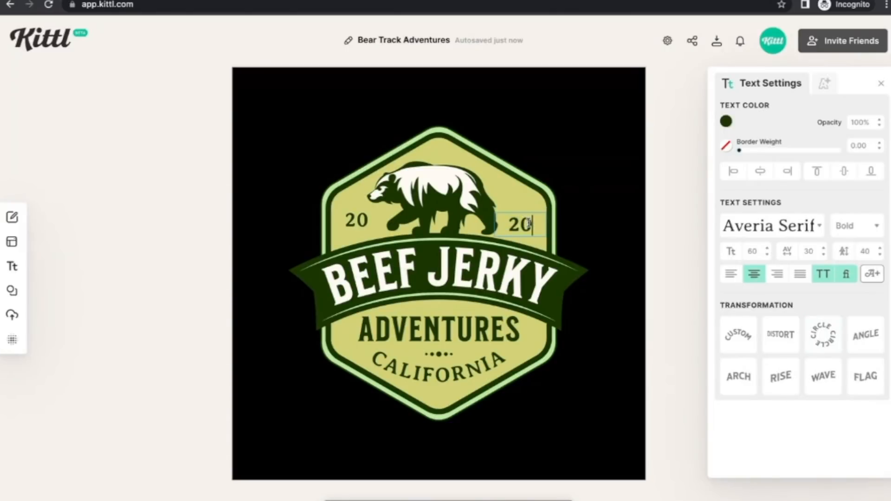
{"action": "key", "text": "BackSpace"}
{"action": "type", "text": "2"}
{"action": "key", "text": "Escape"}
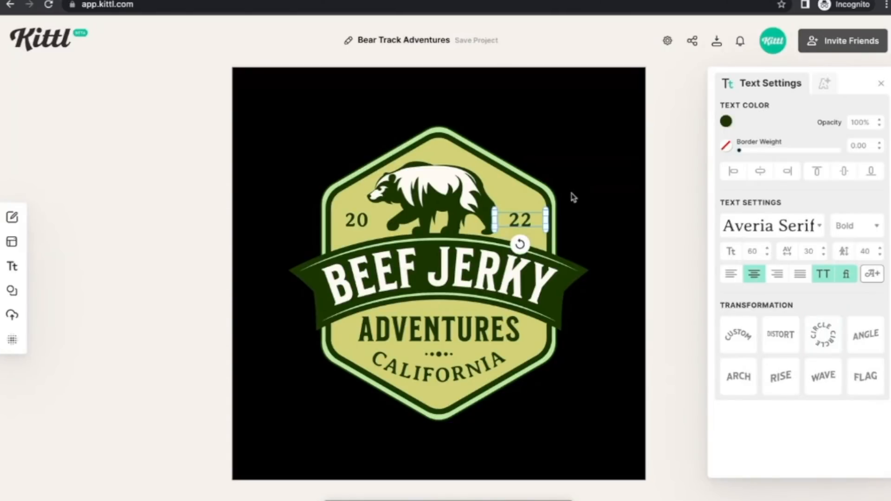
Replace the ADVENTURES text below the banner with "SNACKS"
{"action": "left_click", "coordinate": [424, 330]}
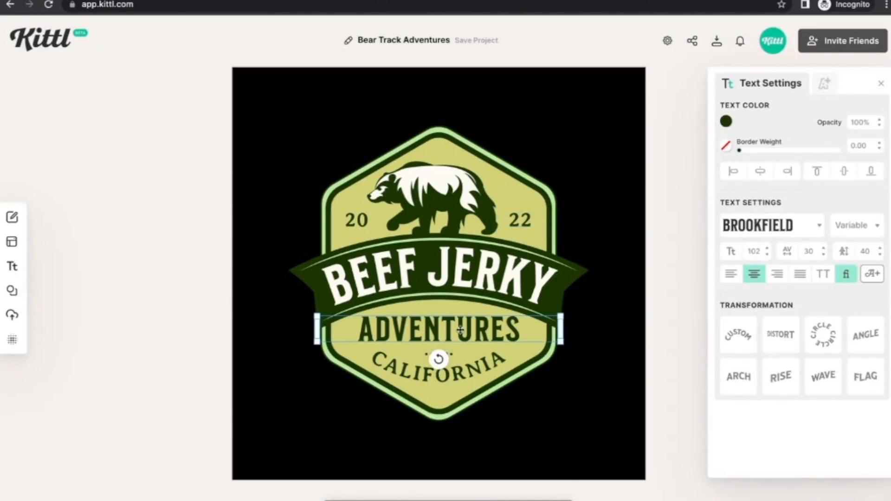
{"action": "double_click", "coordinate": [473, 337]}
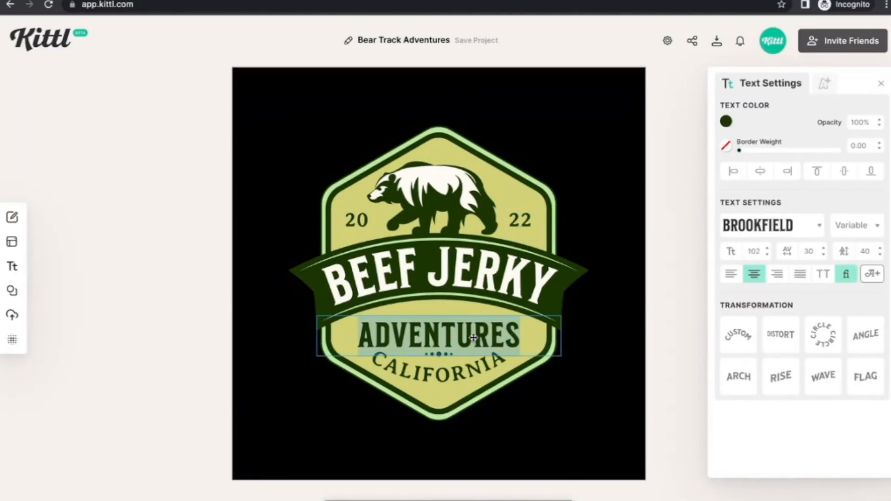
{"action": "type", "text": "SNACK"}
{"action": "key", "text": "BackSpace"}
{"action": "key", "text": "BackSpace"}
{"action": "key", "text": "BackSpace"}
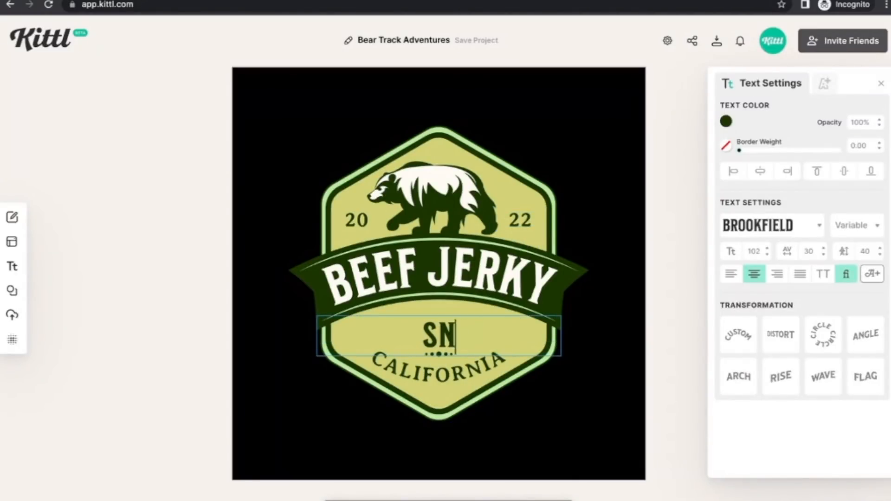
{"action": "type", "text": "ACKS"}
Replace the curved CALIFORNIA text near the badge's lower edge with "montana"
{"action": "left_click", "coordinate": [489, 369]}
{"action": "left_click", "coordinate": [488, 369]}
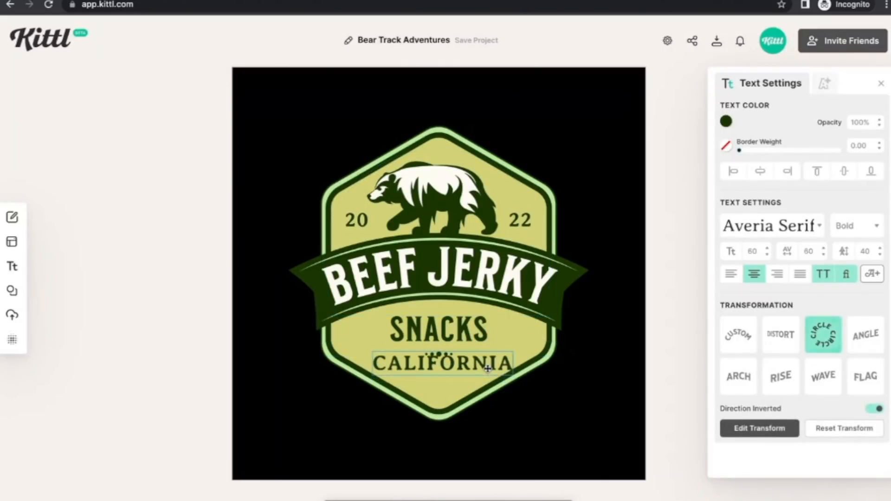
{"action": "double_click", "coordinate": [487, 369]}
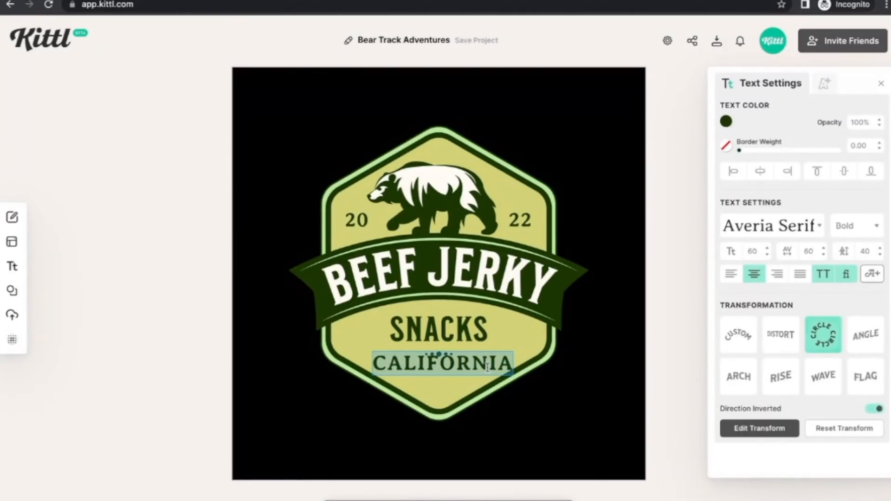
{"action": "type", "text": "montana"}
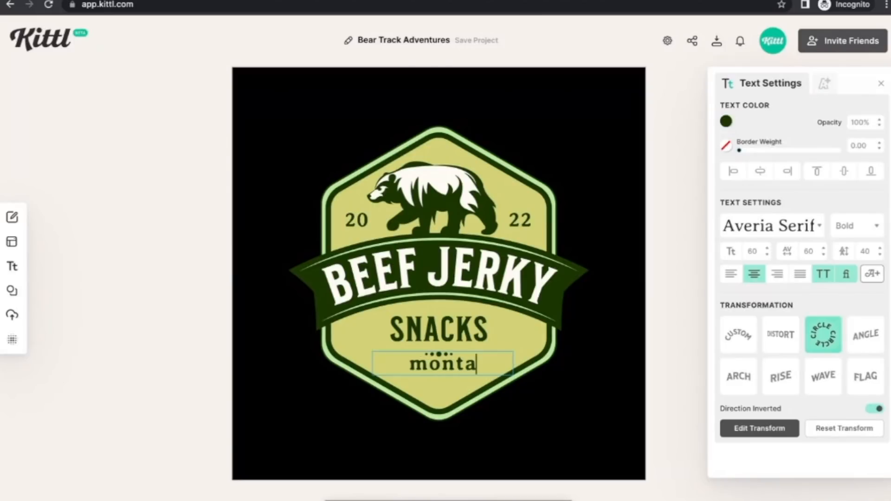
{"action": "key", "text": "Escape"}
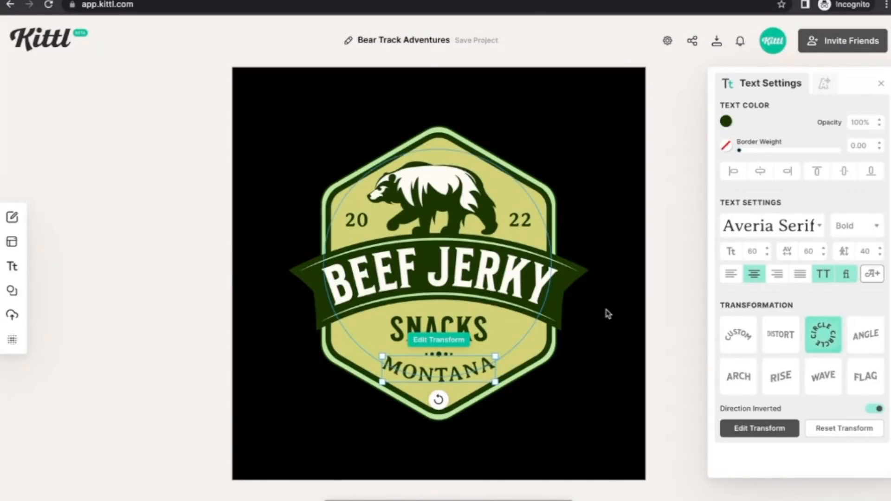
Nudge the bear slightly upward and search the element library for "buck" and "deer"
{"action": "left_click", "coordinate": [471, 202]}
{"action": "left_click_drag", "start_coordinate": [472, 203], "coordinate": [474, 198]}
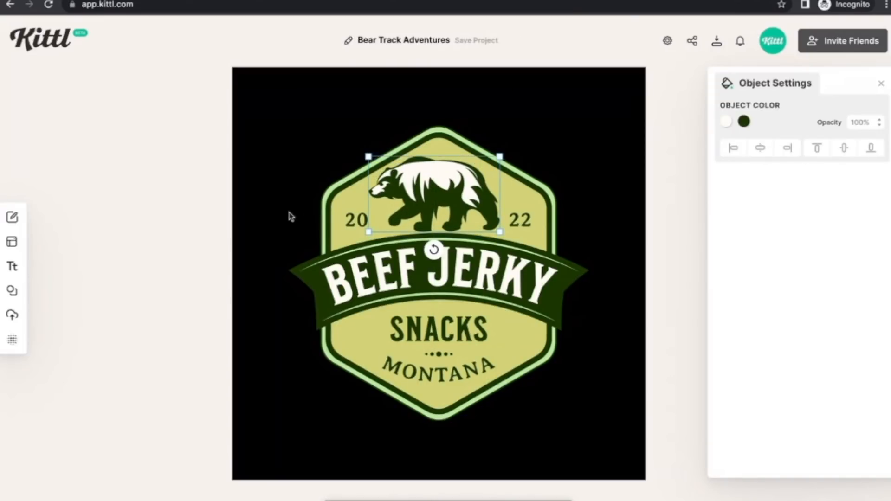
{"action": "mouse_move", "coordinate": [19, 297]}
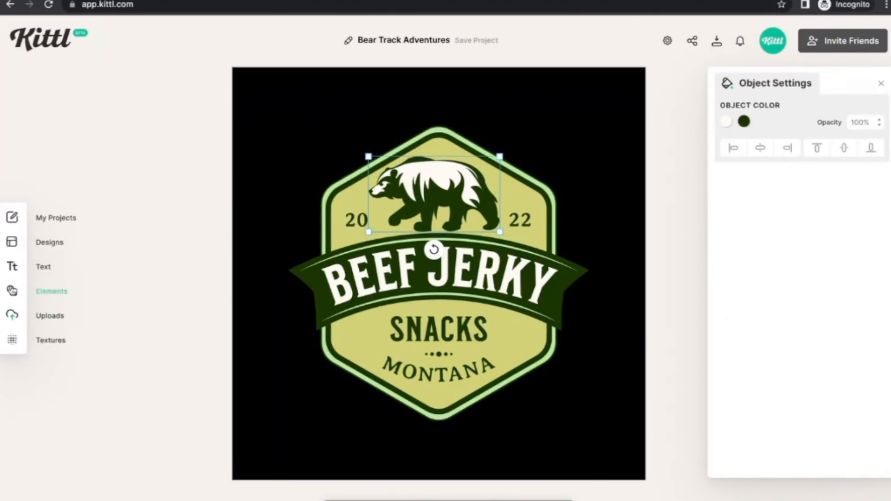
{"action": "left_click", "coordinate": [11, 293]}
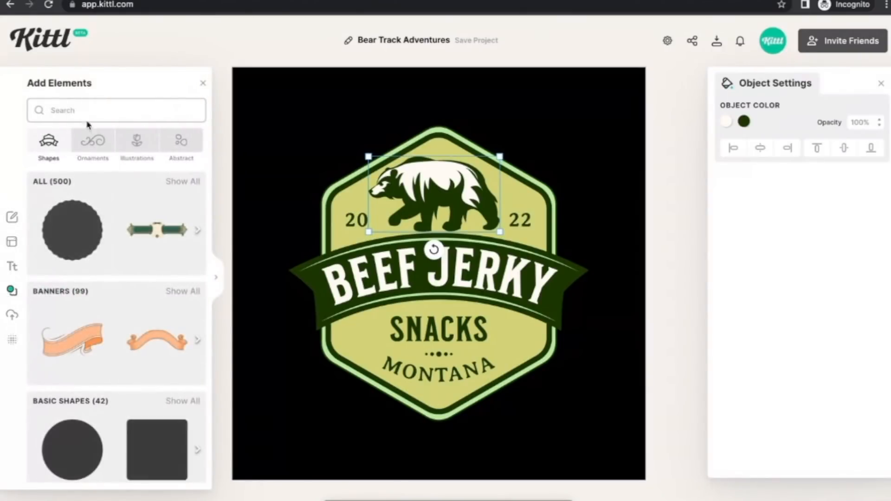
{"action": "type", "text": "d"}
{"action": "key", "text": "BackSpace"}
{"action": "type", "text": "buc"}
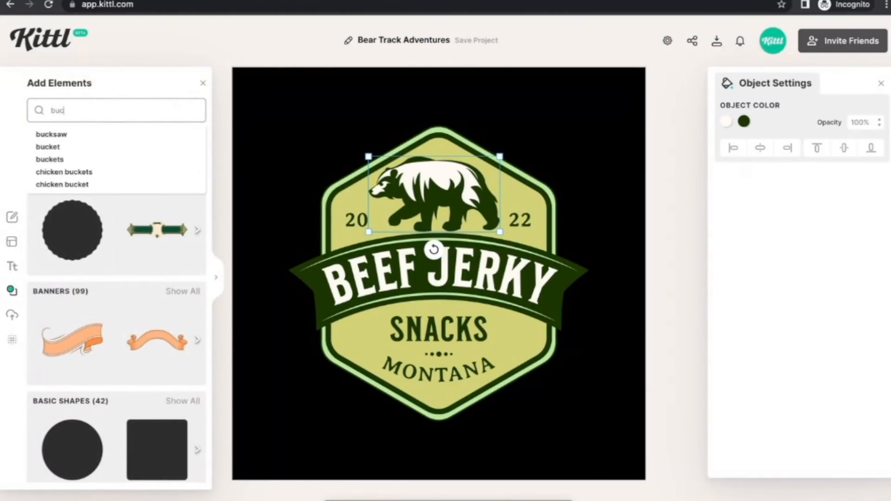
{"action": "type", "text": "k"}
{"action": "key", "text": "Return"}
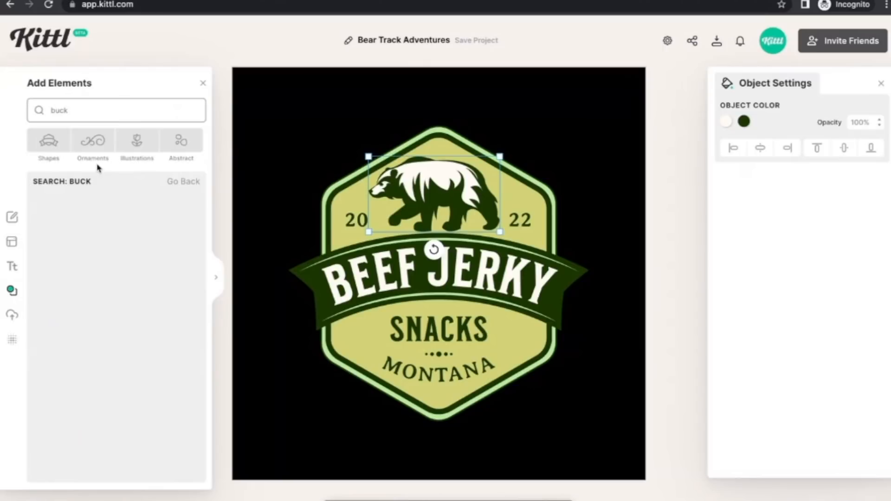
{"action": "double_click", "coordinate": [90, 114]}
{"action": "type", "text": "deer"}
{"action": "key", "text": "Return"}
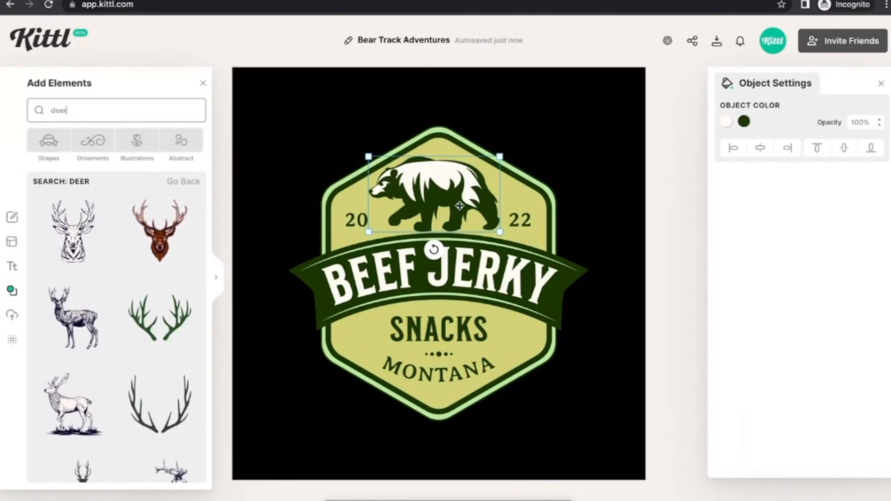
Delete the bear illustration from the badge
{"action": "left_click_drag", "start_coordinate": [458, 199], "coordinate": [458, 194]}
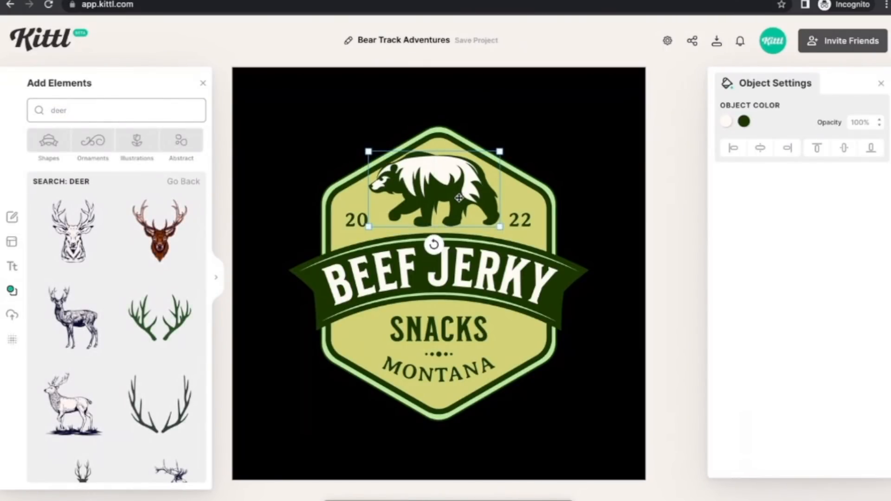
{"action": "key", "text": "Delete"}
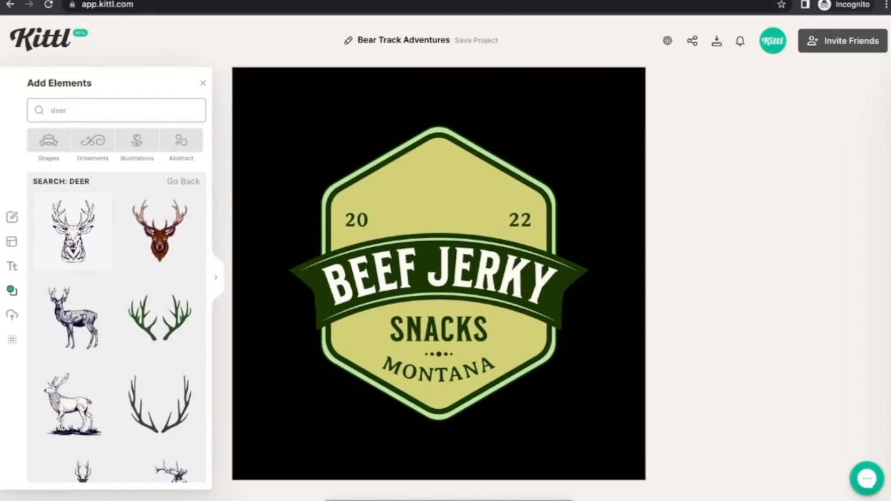
Try the brown deer head above the BEEF JERKY banner, replacing the first small copy with a larger one
{"action": "left_click_drag", "start_coordinate": [168, 254], "coordinate": [444, 199]}
{"action": "left_click_drag", "start_coordinate": [463, 147], "coordinate": [493, 114]}
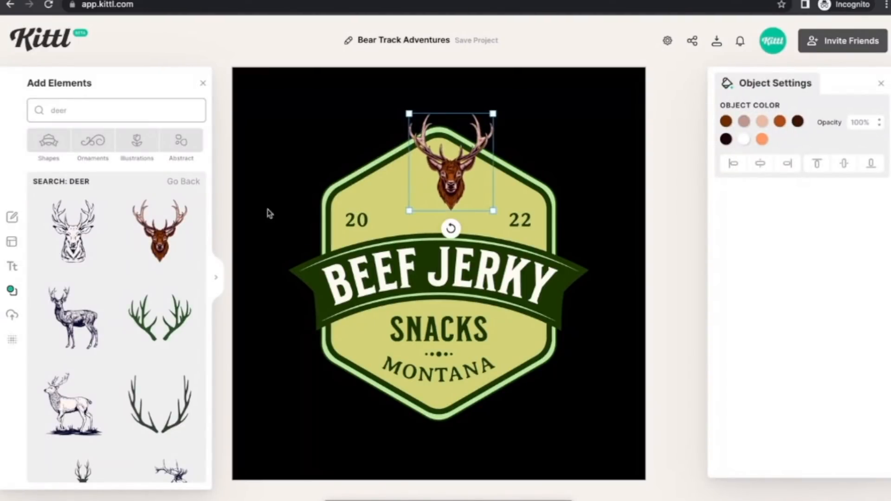
{"action": "left_click", "coordinate": [156, 238]}
{"action": "left_click_drag", "start_coordinate": [452, 318], "coordinate": [391, 285]}
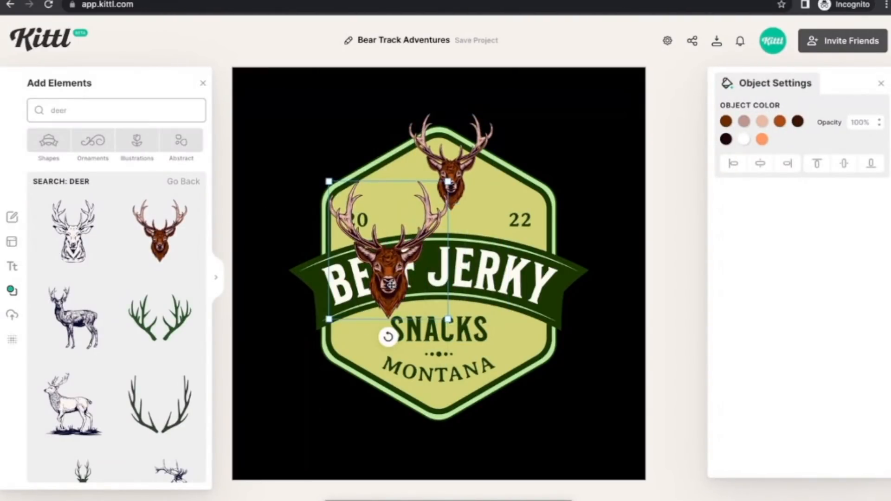
{"action": "key", "text": "BackSpace"}
{"action": "left_click", "coordinate": [443, 181]}
{"action": "left_click_drag", "start_coordinate": [407, 209], "coordinate": [434, 200]}
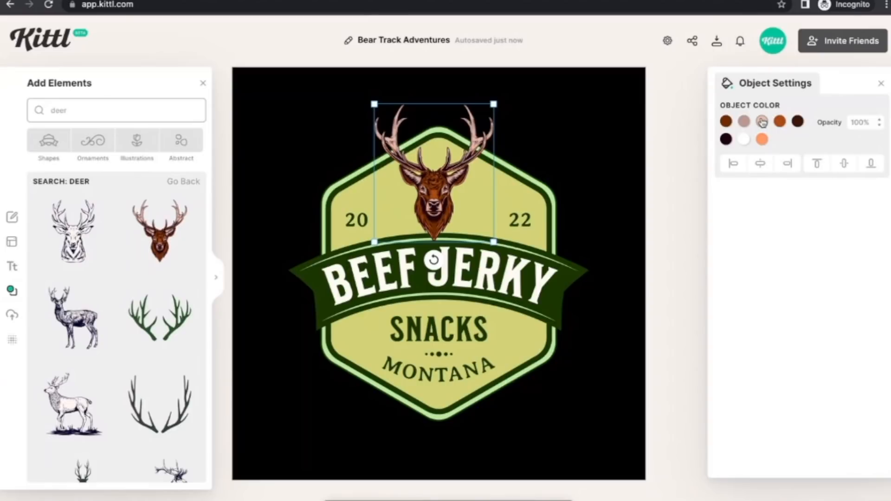
Add the blue deer head from the deer results, delete the brown one, and center the blue head above the banner
{"action": "scroll", "coordinate": [130, 375], "scroll_direction": "down", "scroll_amount": 3}
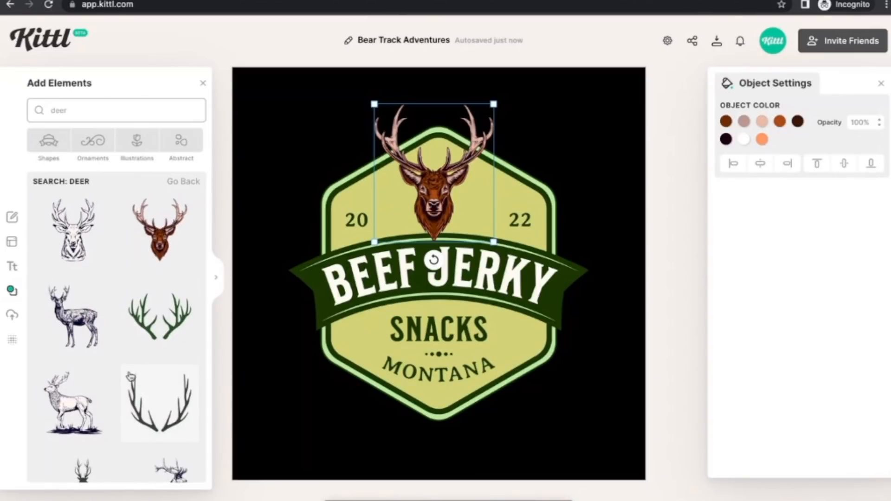
{"action": "scroll", "coordinate": [131, 376], "scroll_direction": "down", "scroll_amount": 4}
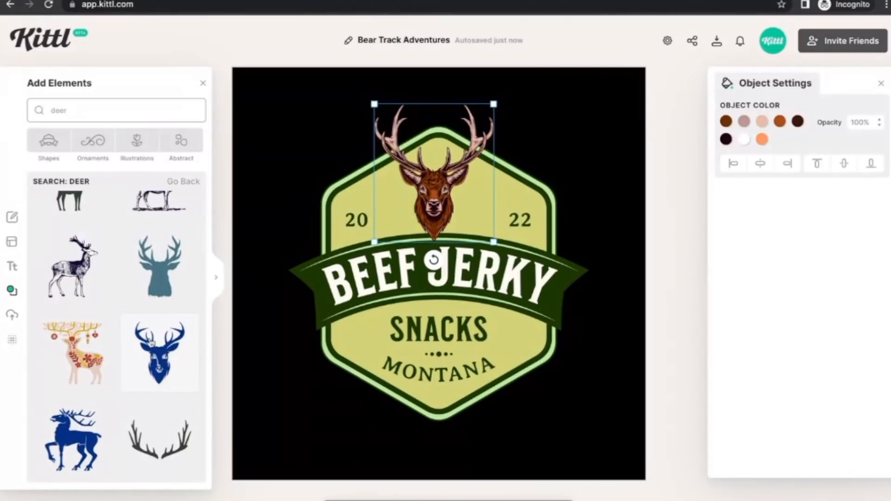
{"action": "left_click", "coordinate": [159, 350]}
{"action": "left_click_drag", "start_coordinate": [466, 306], "coordinate": [510, 285]}
{"action": "left_click", "coordinate": [420, 181]}
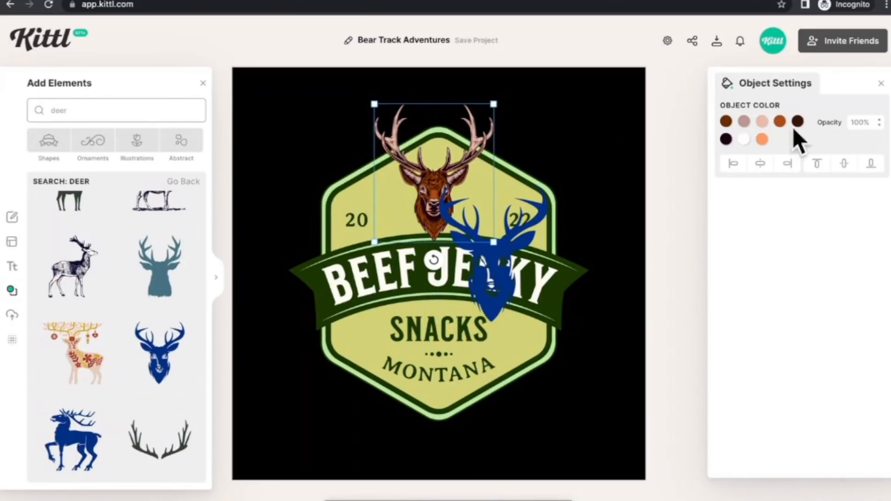
{"action": "key", "text": "Delete"}
{"action": "left_click_drag", "start_coordinate": [499, 254], "coordinate": [448, 161]}
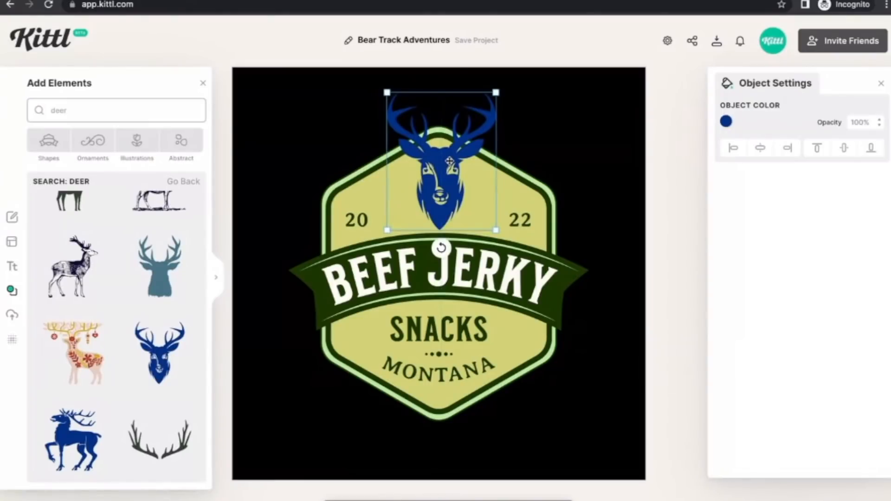
Recolor the deer head with the palette's dark green 1a3500 and nudge it slightly down toward the banner
{"action": "left_click", "coordinate": [725, 121]}
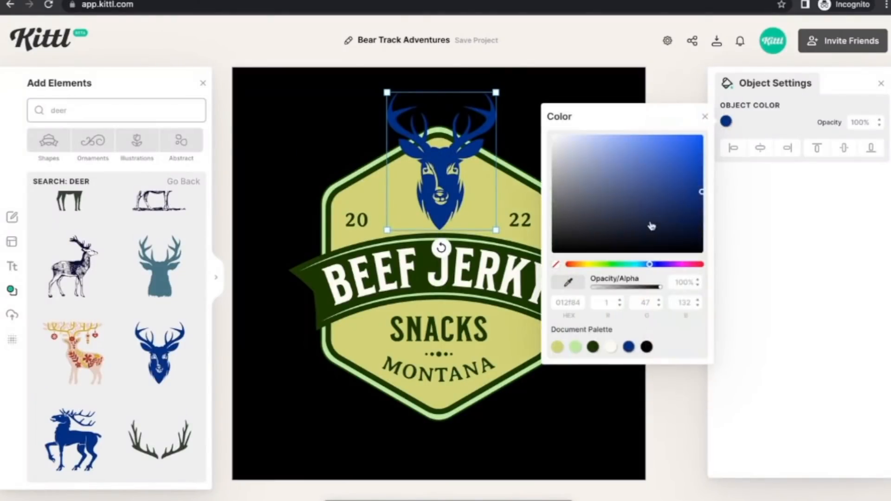
{"action": "left_click", "coordinate": [593, 347]}
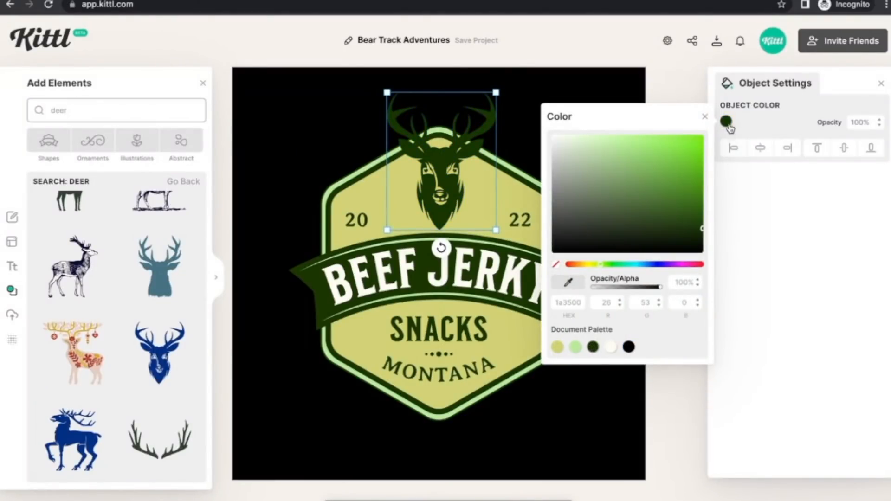
{"action": "left_click", "coordinate": [726, 123]}
{"action": "left_click_drag", "start_coordinate": [441, 182], "coordinate": [443, 182]}
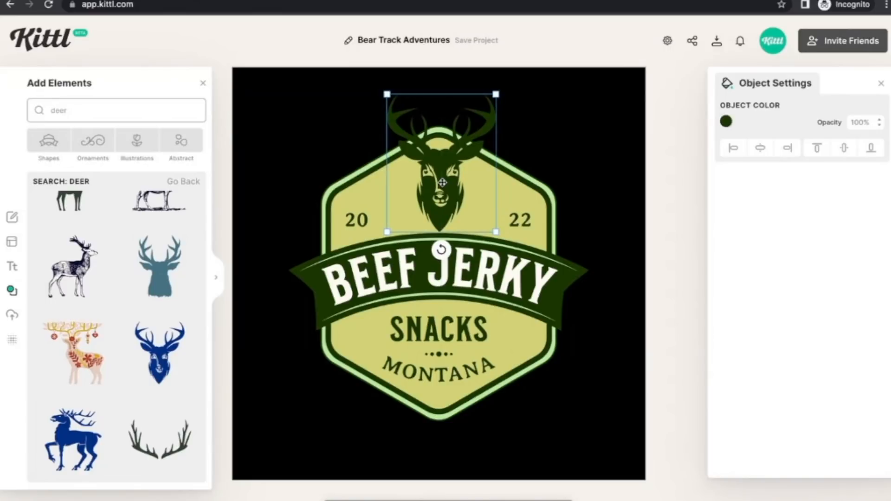
Enlarge the deer head and raise it slightly, and move the 20 and 22 inward to sit closer beside it
{"action": "left_click_drag", "start_coordinate": [498, 94], "coordinate": [507, 80]}
{"action": "left_click_drag", "start_coordinate": [444, 180], "coordinate": [442, 167]}
{"action": "left_click_drag", "start_coordinate": [359, 221], "coordinate": [377, 212]}
{"action": "left_click_drag", "start_coordinate": [526, 220], "coordinate": [507, 213]}
{"action": "left_click_drag", "start_coordinate": [375, 213], "coordinate": [378, 213]}
{"action": "left_click_drag", "start_coordinate": [498, 210], "coordinate": [496, 210]}
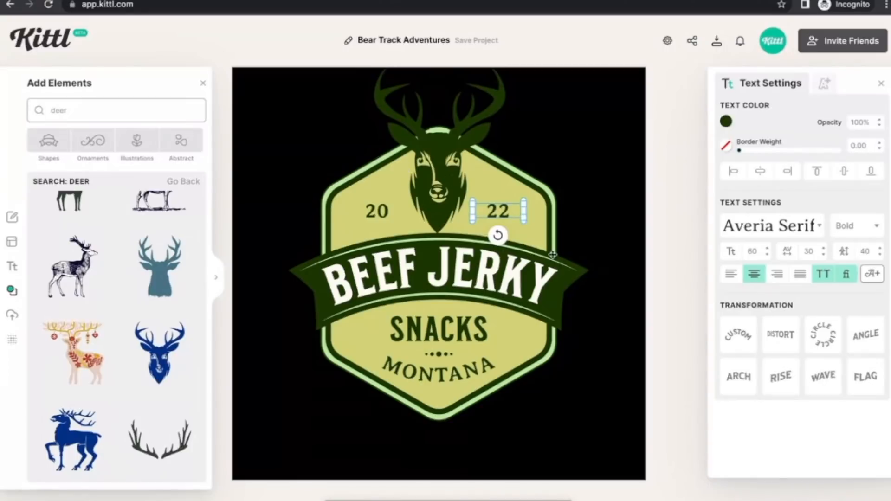
{"action": "left_click", "coordinate": [615, 304]}
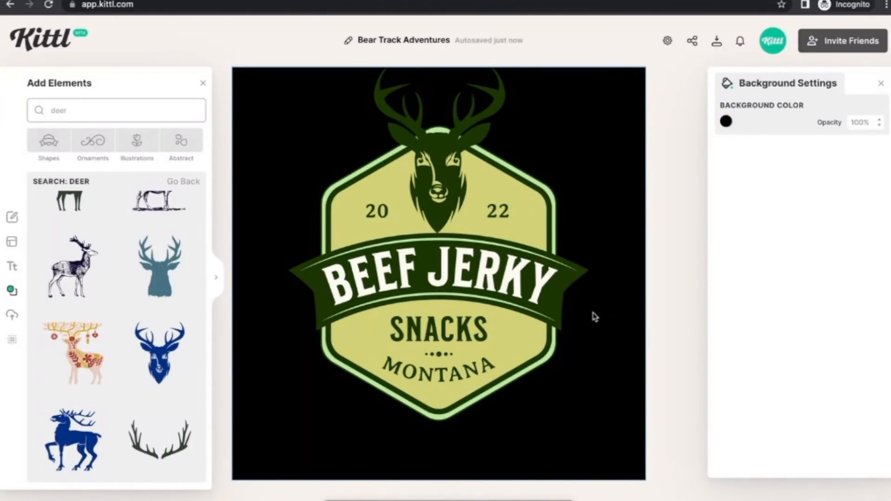
Move the whole badge down so the antlers fit inside the canvas, and close the elements library
{"action": "left_click_drag", "start_coordinate": [295, 110], "coordinate": [570, 375]}
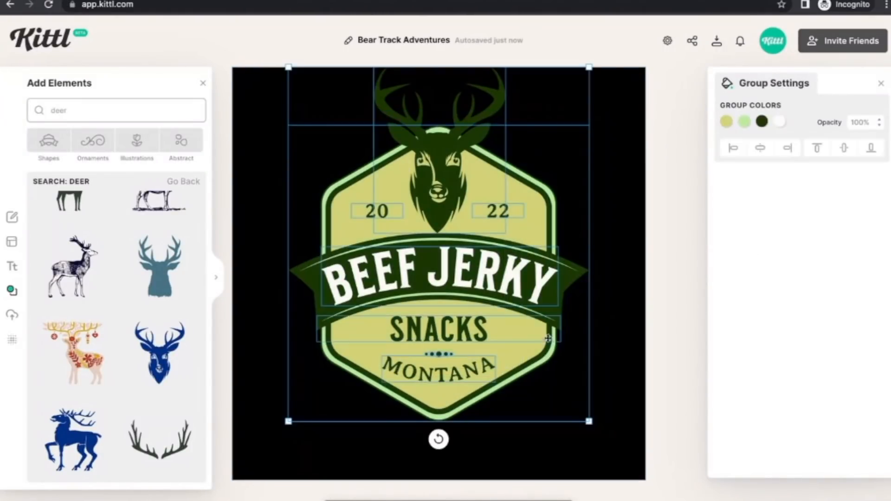
{"action": "left_click_drag", "start_coordinate": [504, 279], "coordinate": [504, 299]}
{"action": "left_click", "coordinate": [660, 302]}
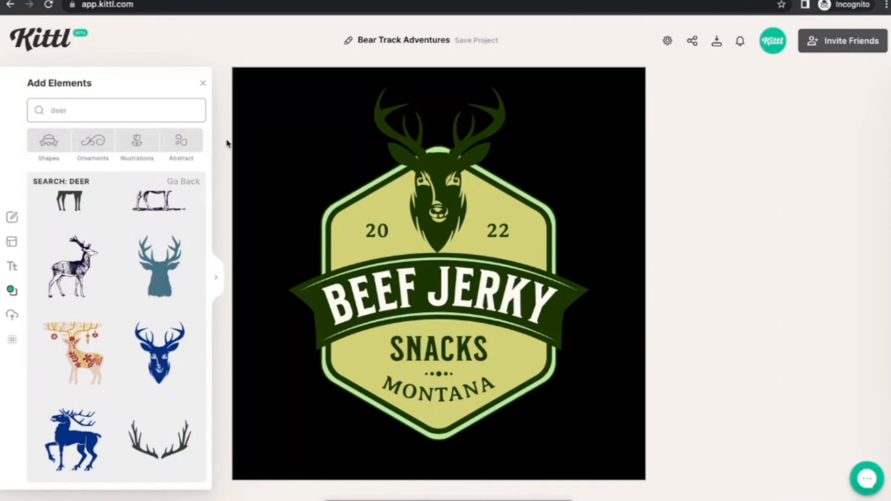
{"action": "left_click", "coordinate": [202, 84]}
{"action": "left_click", "coordinate": [471, 144]}
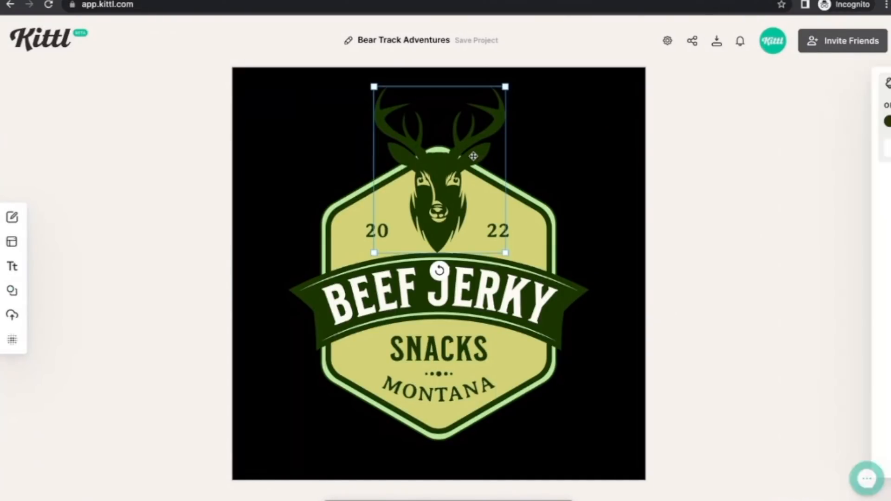
{"action": "left_click", "coordinate": [681, 155]}
Change the dark green project color to olive gold 9e9036
{"action": "mouse_move", "coordinate": [766, 486]}
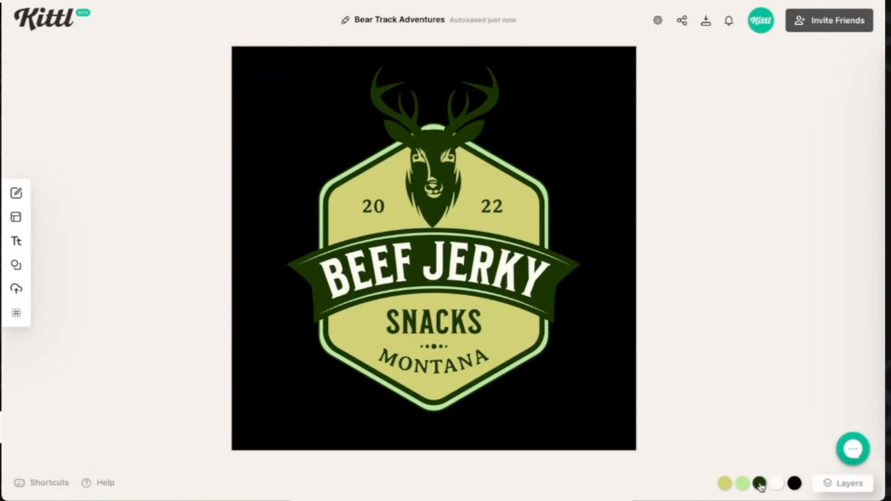
{"action": "left_click", "coordinate": [760, 485]}
{"action": "left_click_drag", "start_coordinate": [807, 364], "coordinate": [730, 330]}
{"action": "left_click_drag", "start_coordinate": [732, 405], "coordinate": [717, 405]}
{"action": "left_click_drag", "start_coordinate": [728, 354], "coordinate": [782, 326]}
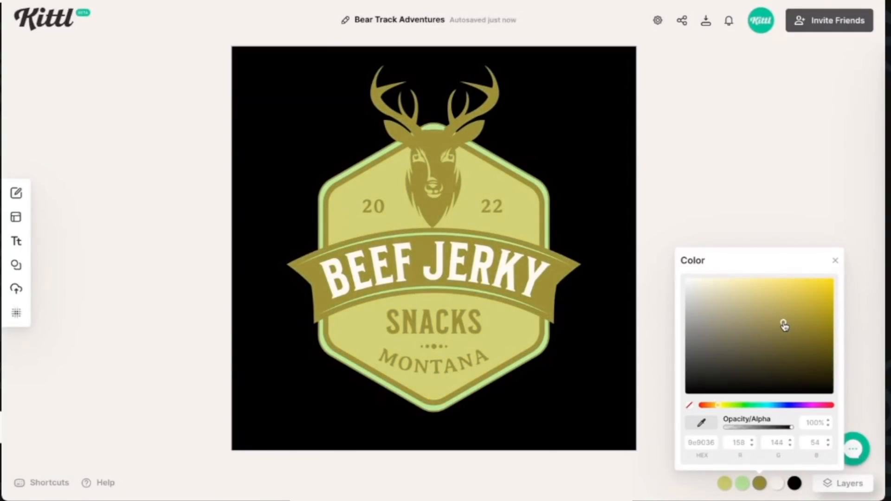
{"action": "left_click", "coordinate": [757, 488]}
Change both the light green and the pale yellow project colors to white
{"action": "left_click", "coordinate": [742, 484]}
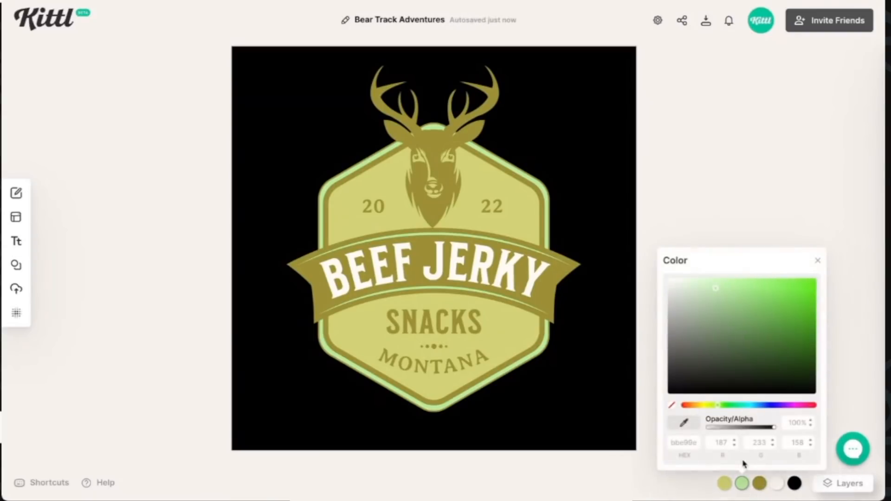
{"action": "left_click_drag", "start_coordinate": [713, 290], "coordinate": [662, 275]}
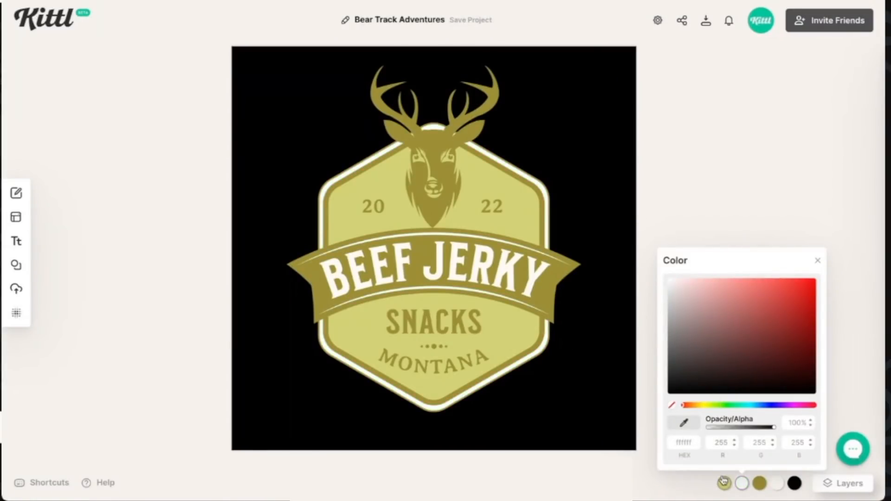
{"action": "left_click", "coordinate": [741, 483]}
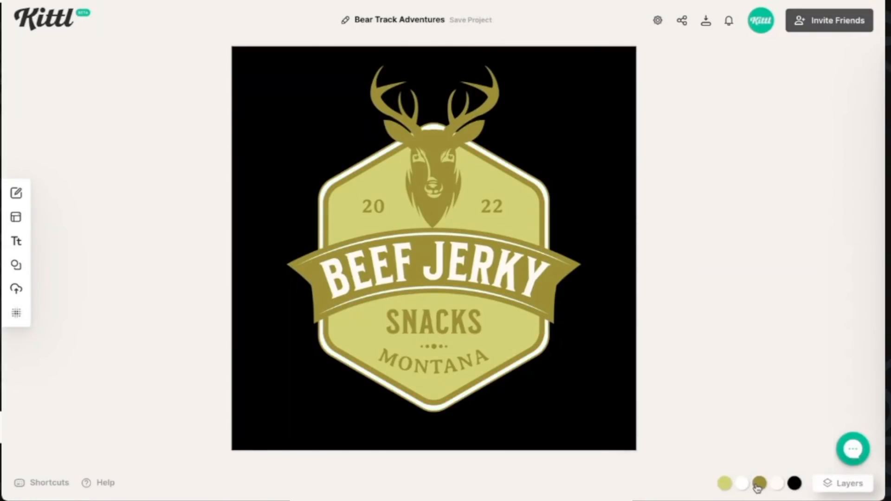
{"action": "left_click", "coordinate": [723, 483]}
{"action": "left_click", "coordinate": [694, 305]}
{"action": "left_click_drag", "start_coordinate": [694, 310], "coordinate": [647, 278]}
{"action": "left_click", "coordinate": [614, 253]}
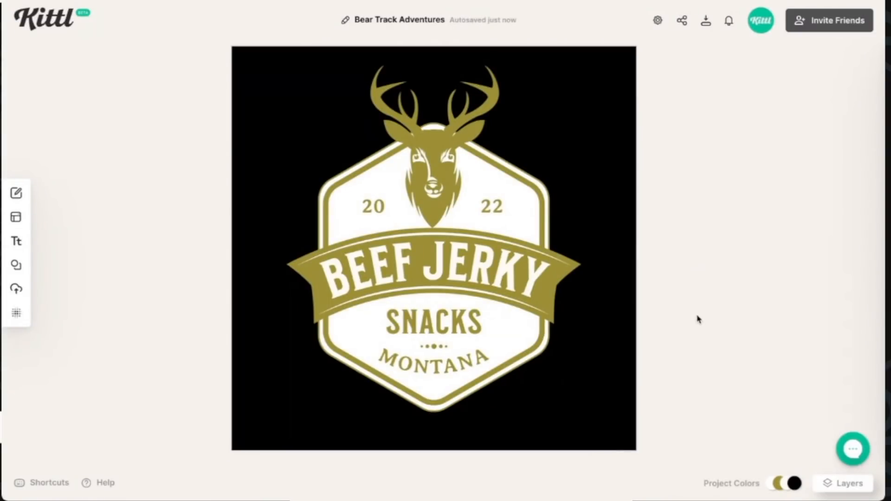
Nudge the complete badge slightly down on the canvas
{"action": "left_click_drag", "start_coordinate": [281, 76], "coordinate": [607, 436]}
{"action": "left_click_drag", "start_coordinate": [507, 291], "coordinate": [508, 288]}
{"action": "left_click", "coordinate": [657, 286]}
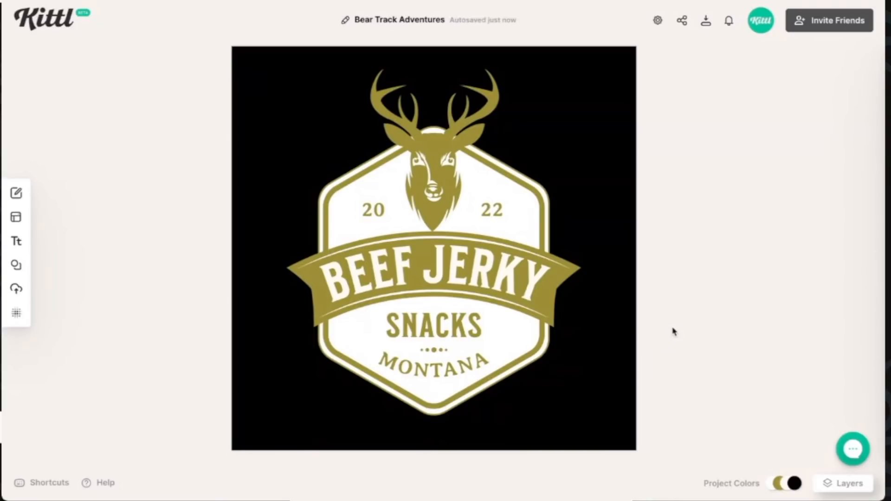
Try the artboard background in muted purple 64535c, dark maroon 43112a, and with no color
{"action": "mouse_move", "coordinate": [785, 490]}
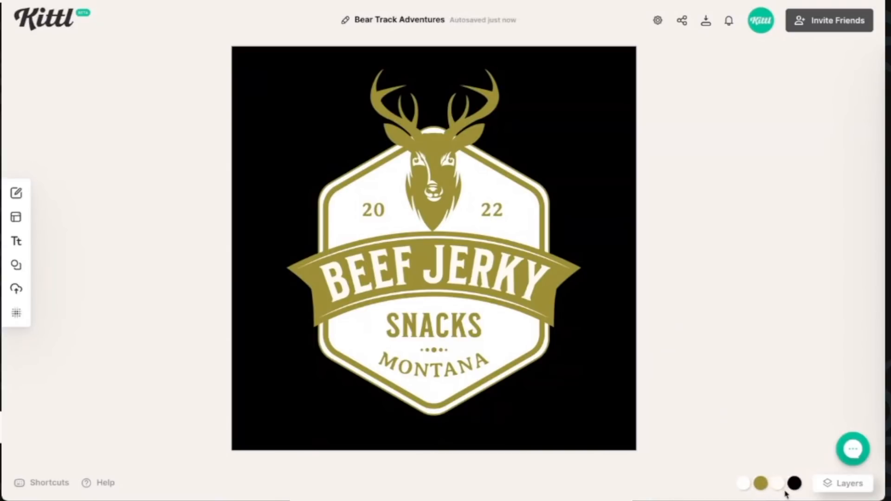
{"action": "left_click", "coordinate": [795, 484]}
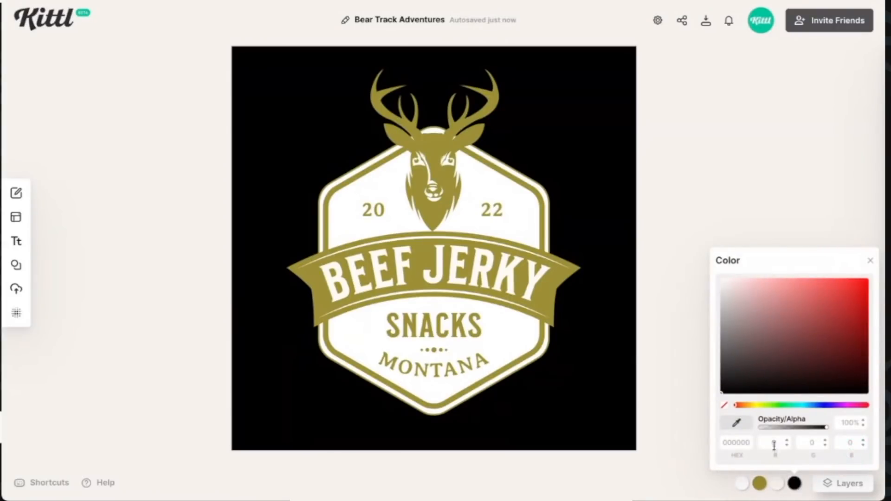
{"action": "left_click_drag", "start_coordinate": [735, 372], "coordinate": [747, 352]}
{"action": "left_click_drag", "start_coordinate": [740, 407], "coordinate": [858, 407]}
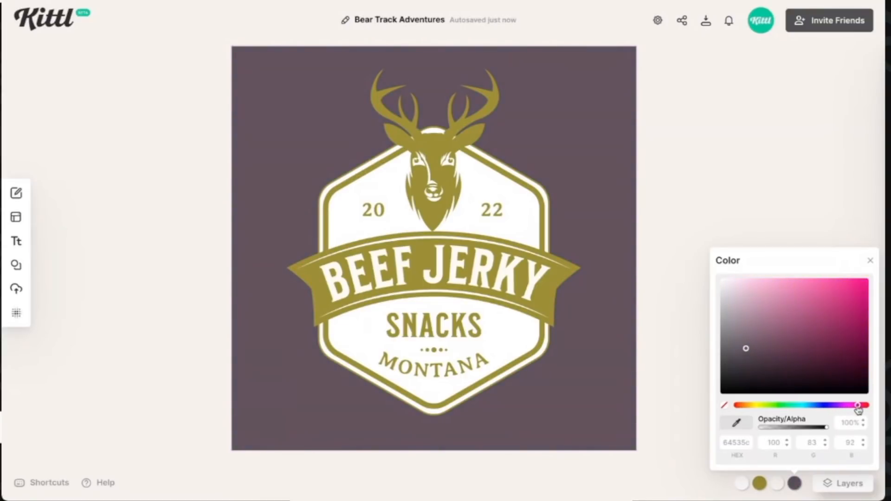
{"action": "left_click_drag", "start_coordinate": [745, 348], "coordinate": [840, 366]}
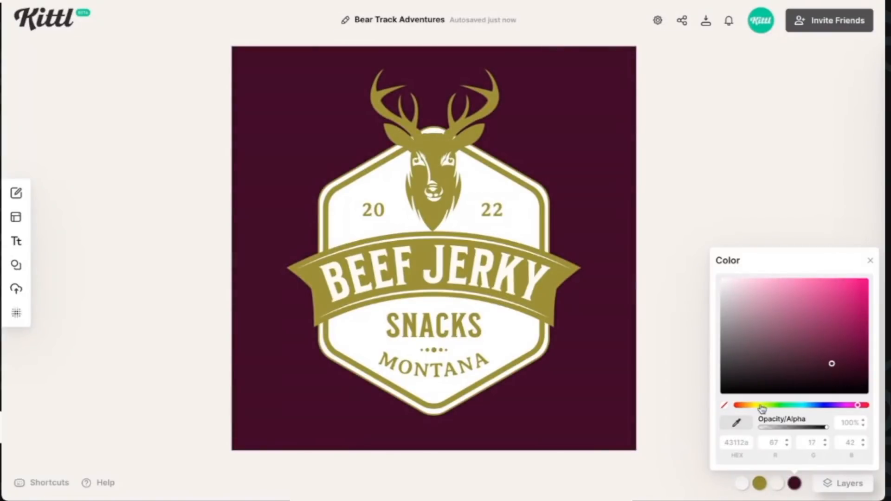
{"action": "left_click", "coordinate": [724, 405]}
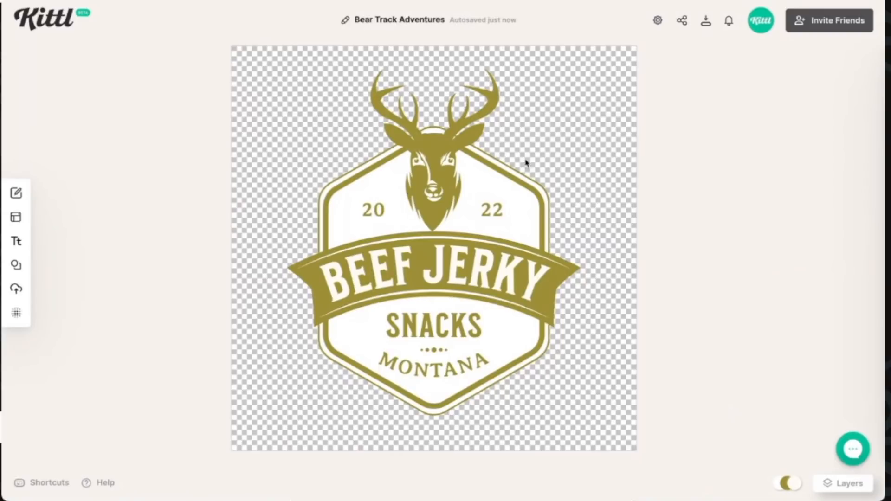
Turn on Remove Background in the download options and close them without exporting
{"action": "left_click", "coordinate": [705, 22]}
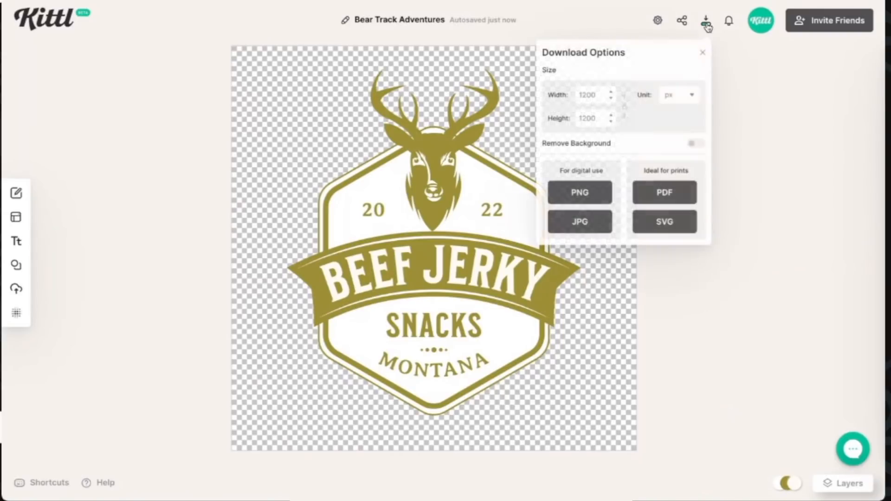
{"action": "left_click", "coordinate": [695, 144]}
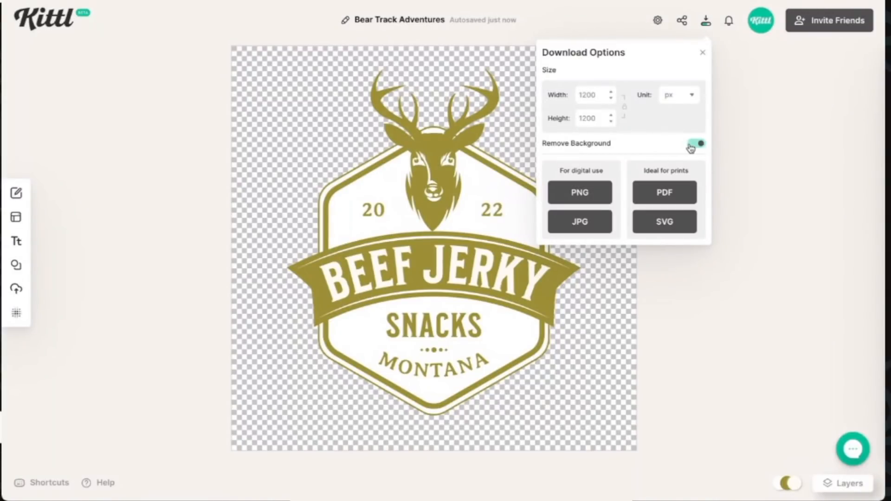
{"action": "left_click", "coordinate": [703, 53]}
Try a white ffffff artboard background and settle on solid black 000000
{"action": "left_click", "coordinate": [613, 138]}
{"action": "left_click", "coordinate": [715, 100]}
{"action": "left_click", "coordinate": [643, 170]}
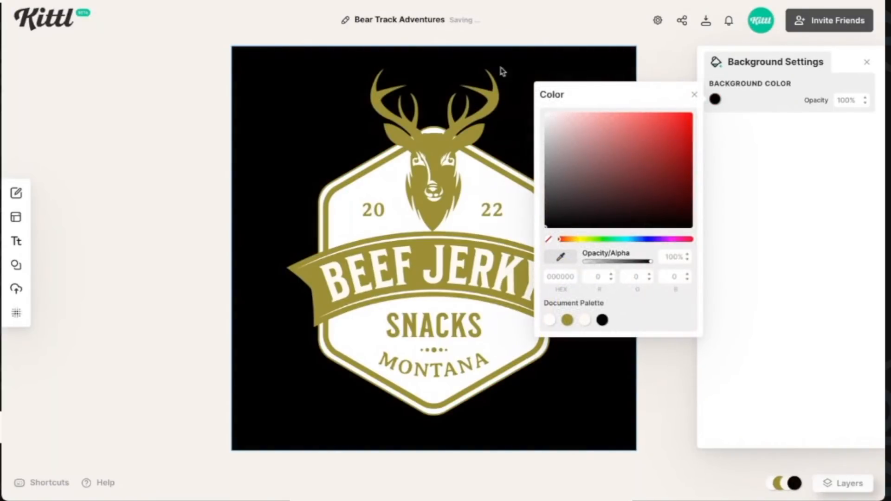
{"action": "left_click_drag", "start_coordinate": [562, 172], "coordinate": [519, 52]}
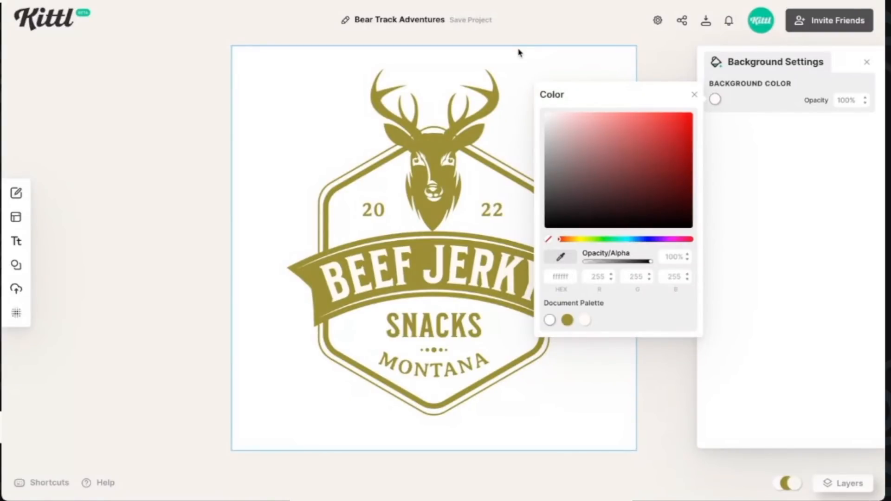
{"action": "left_click_drag", "start_coordinate": [555, 123], "coordinate": [514, 288]}
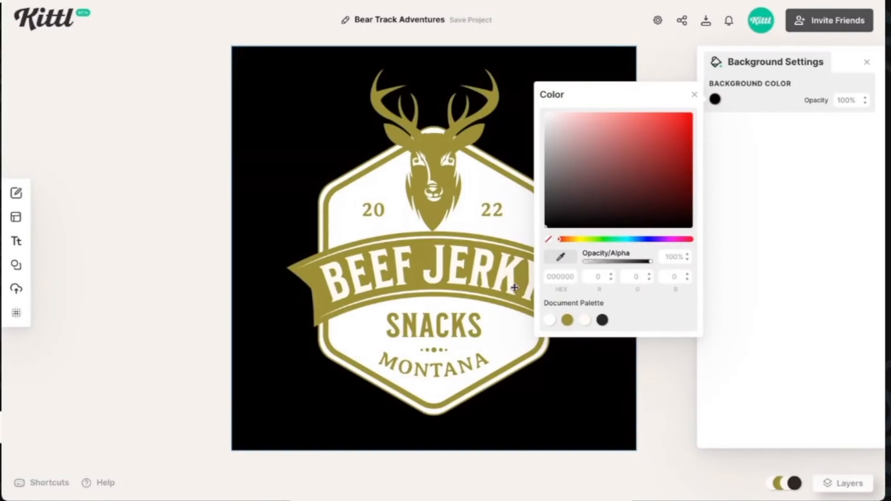
{"action": "left_click", "coordinate": [695, 96]}
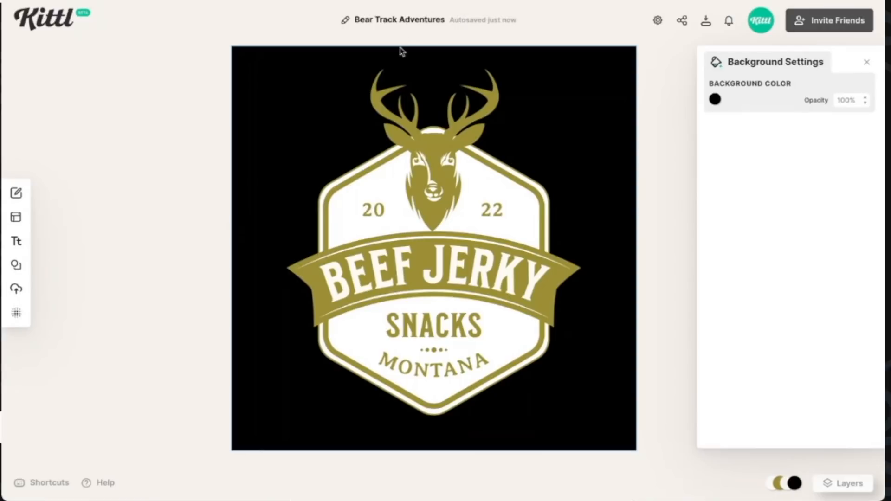
Rename the project to Beef Jerky and save it
{"action": "double_click", "coordinate": [404, 18]}
{"action": "key", "text": "BackSpace"}
{"action": "type", "text": "Beef Jerky"}
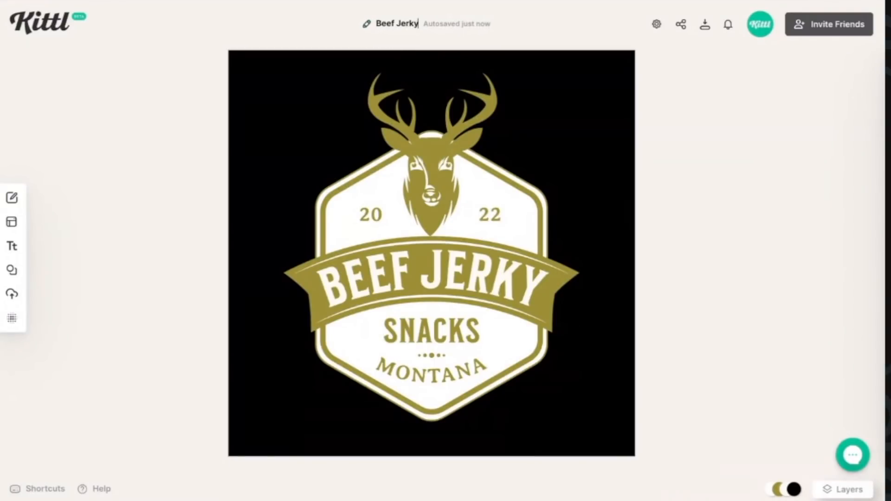
{"action": "key", "text": "Return"}
{"action": "left_click", "coordinate": [445, 27]}
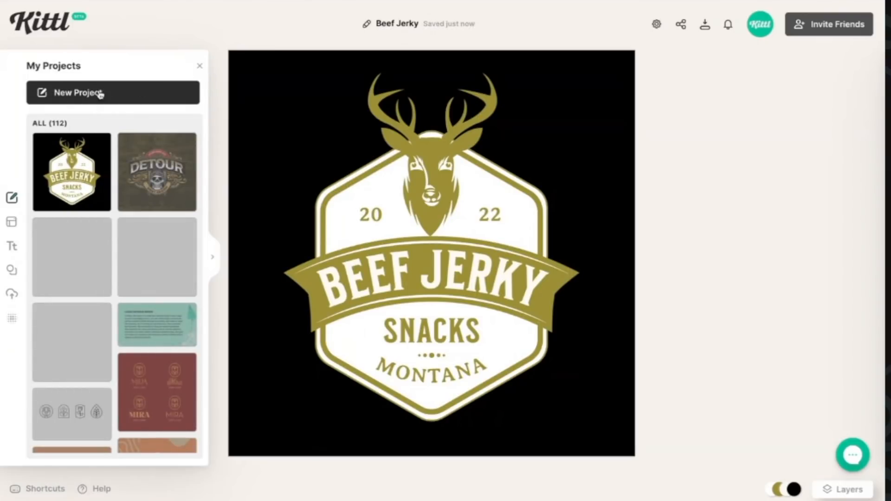
{"action": "left_click", "coordinate": [199, 67]}
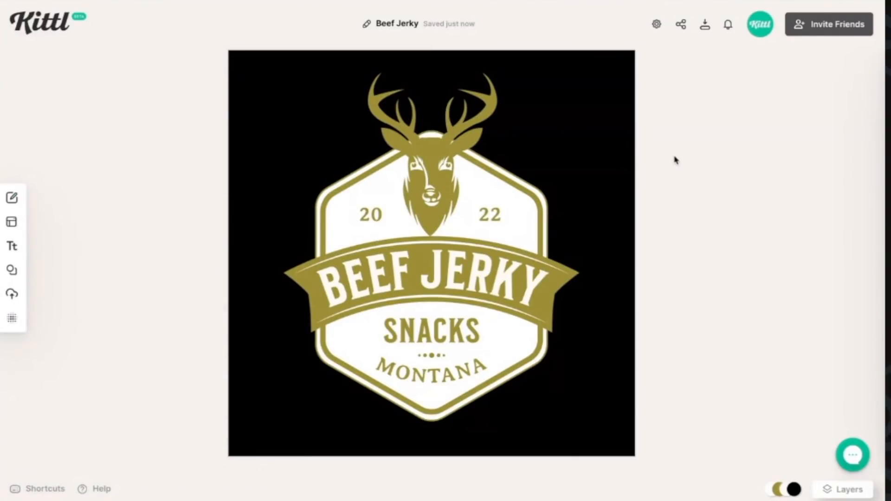
Browse the logo design templates in full view by category, and show all designs in the Badge category
{"action": "left_click", "coordinate": [12, 223]}
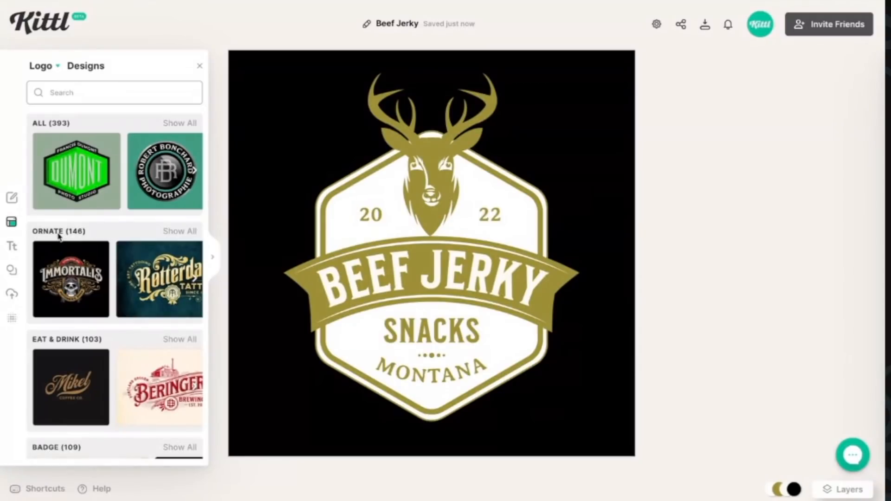
{"action": "left_click", "coordinate": [214, 262]}
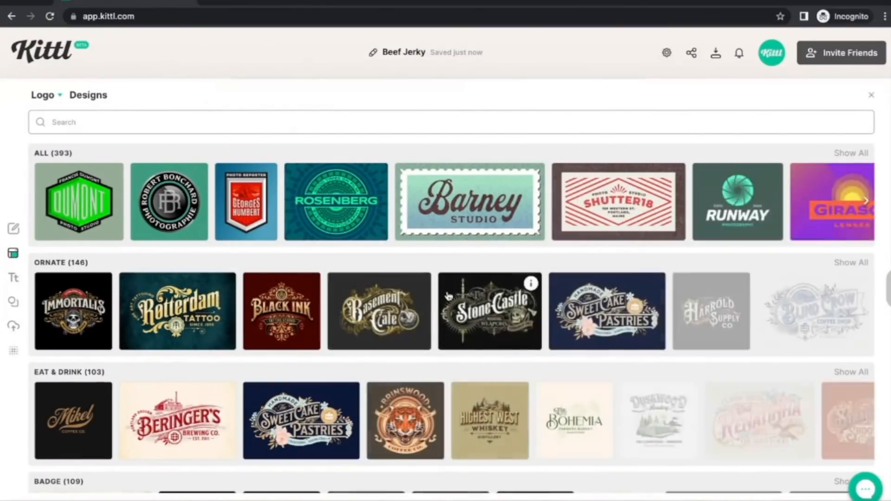
{"action": "scroll", "coordinate": [258, 323], "scroll_direction": "down", "scroll_amount": 3}
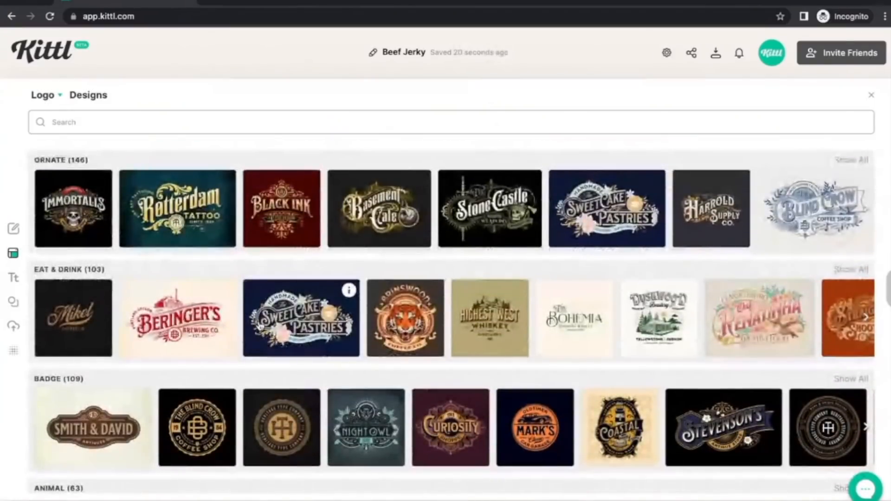
{"action": "scroll", "coordinate": [268, 331], "scroll_direction": "down", "scroll_amount": 5}
{"action": "scroll", "coordinate": [268, 330], "scroll_direction": "down", "scroll_amount": 4}
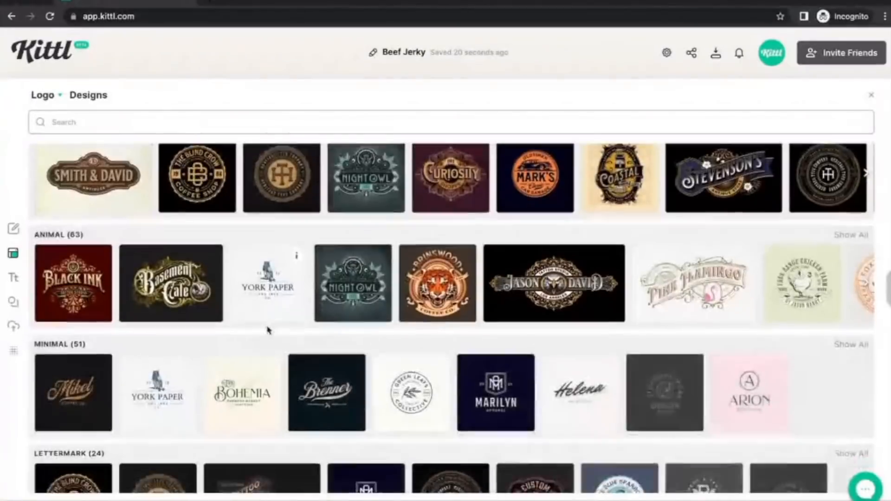
{"action": "scroll", "coordinate": [268, 331], "scroll_direction": "down", "scroll_amount": 2}
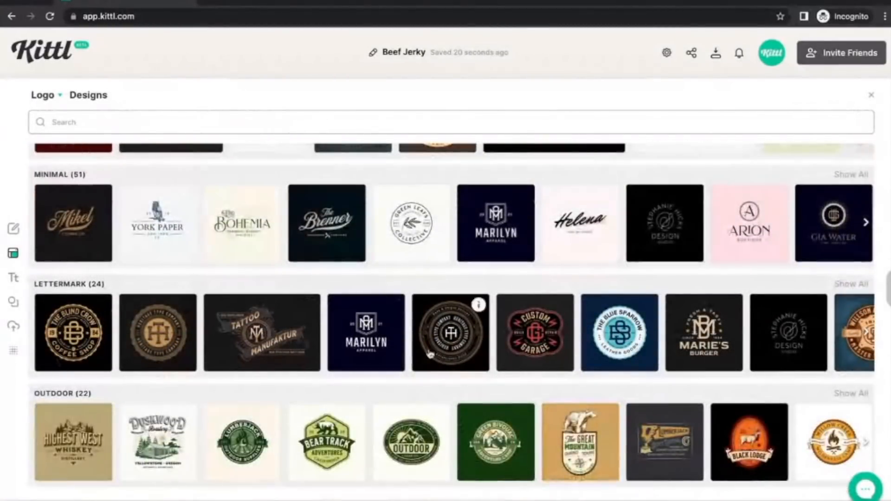
{"action": "scroll", "coordinate": [499, 366], "scroll_direction": "up", "scroll_amount": 3}
{"action": "scroll", "coordinate": [498, 367], "scroll_direction": "up", "scroll_amount": 3}
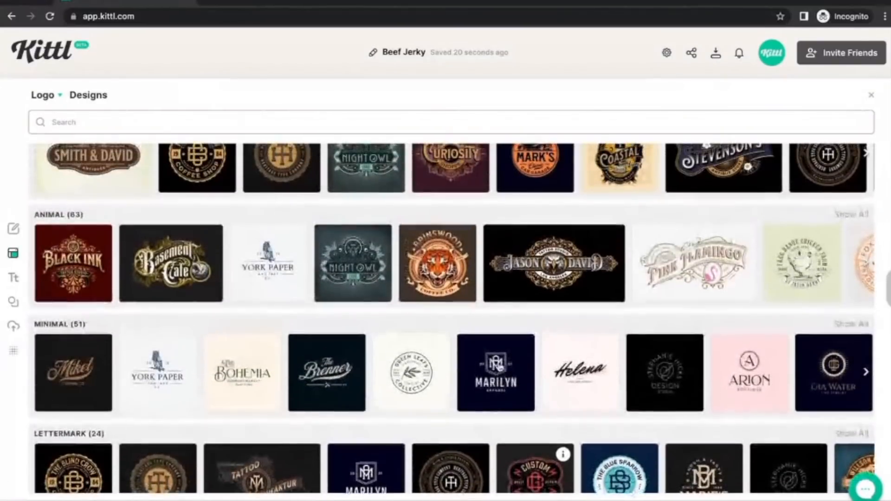
{"action": "scroll", "coordinate": [499, 367], "scroll_direction": "up", "scroll_amount": 2}
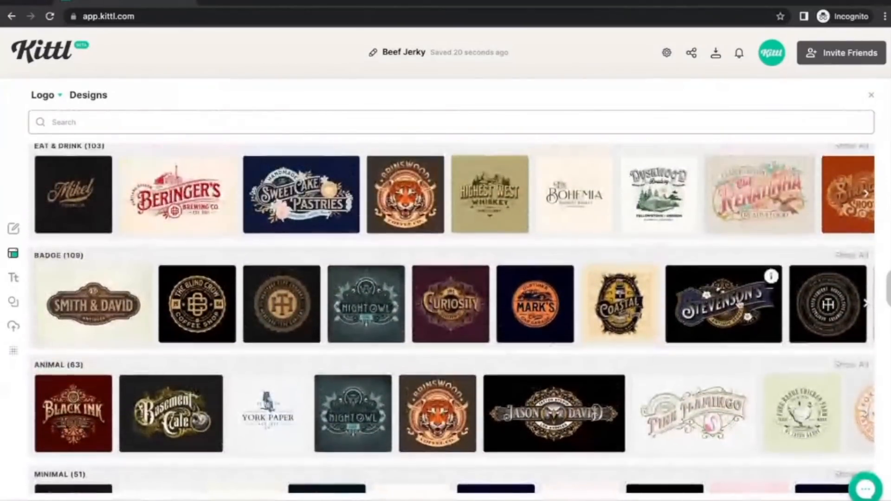
{"action": "left_click", "coordinate": [850, 255]}
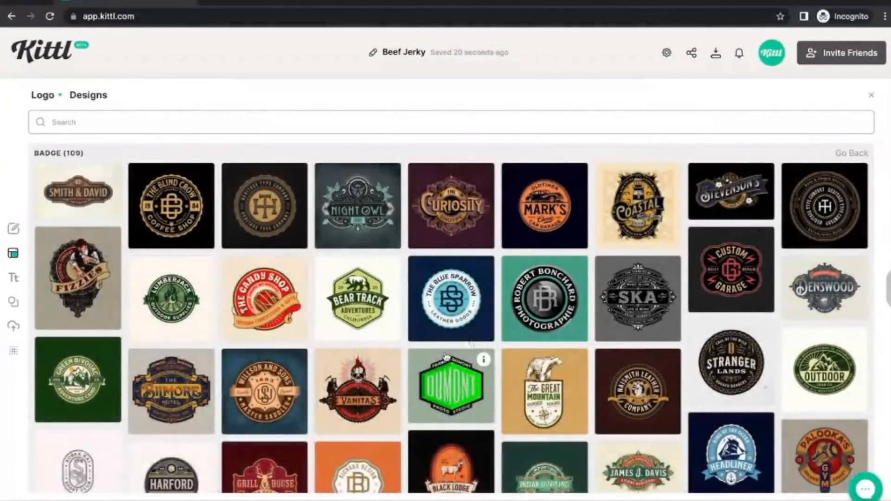
{"action": "scroll", "coordinate": [445, 357], "scroll_direction": "down", "scroll_amount": 3}
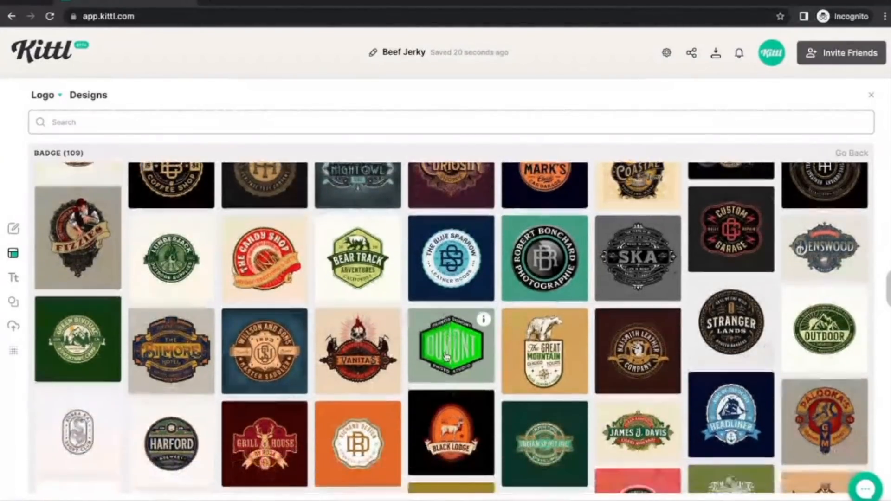
Browse the Badge category and open the Coastal lighthouse badge template as a new project
{"action": "scroll", "coordinate": [446, 358], "scroll_direction": "up", "scroll_amount": 2}
{"action": "scroll", "coordinate": [446, 357], "scroll_direction": "up", "scroll_amount": 2}
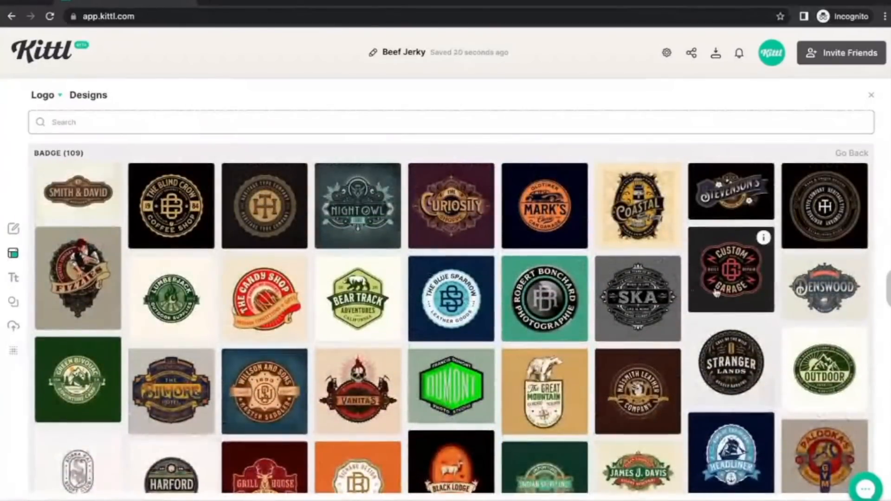
{"action": "left_click", "coordinate": [851, 153]}
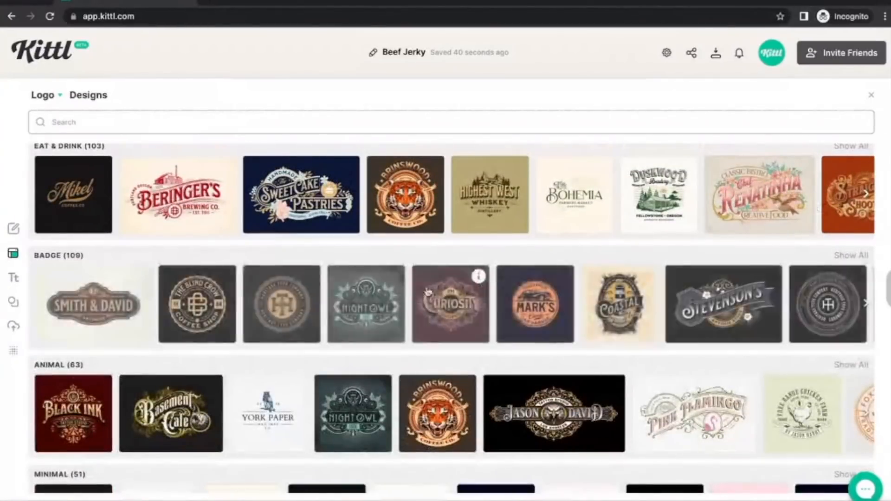
{"action": "left_click", "coordinate": [851, 255]}
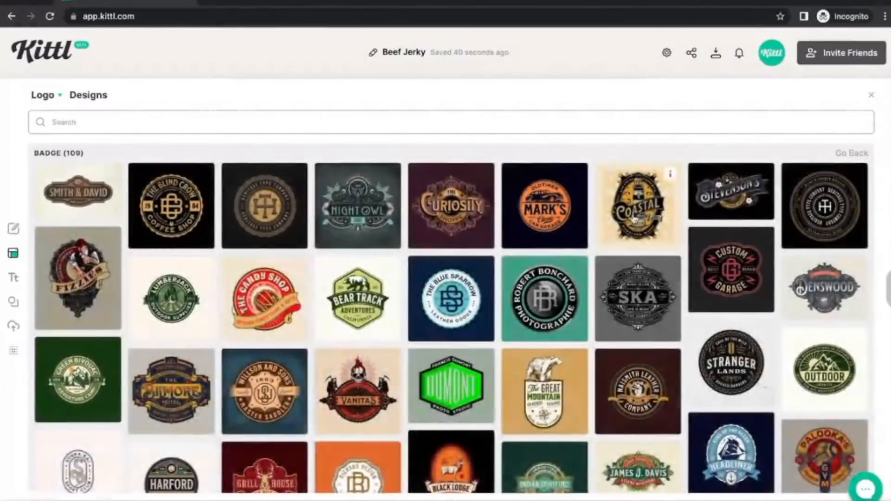
{"action": "left_click", "coordinate": [633, 219]}
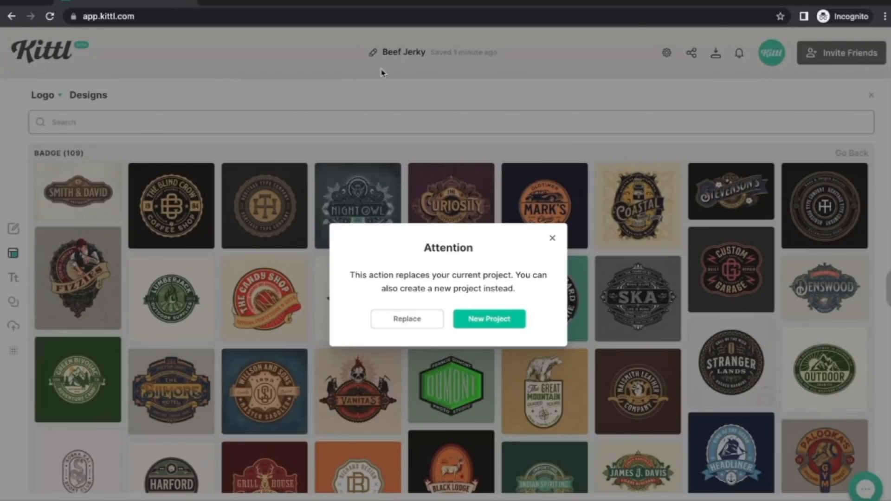
{"action": "left_click", "coordinate": [493, 319]}
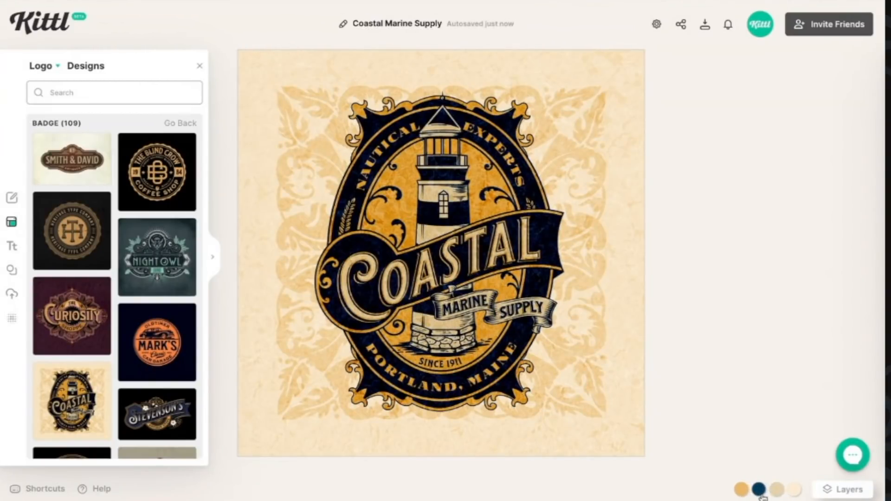
Try changing the project's navy color to near-black 302c2c
{"action": "left_click", "coordinate": [759, 490]}
{"action": "mouse_move", "coordinate": [775, 349]}
{"action": "left_mouse_down"}
{"action": "mouse_move", "coordinate": [724, 291]}
{"action": "mouse_move", "coordinate": [701, 299]}
{"action": "mouse_move", "coordinate": [692, 376]}
{"action": "left_mouse_up"}
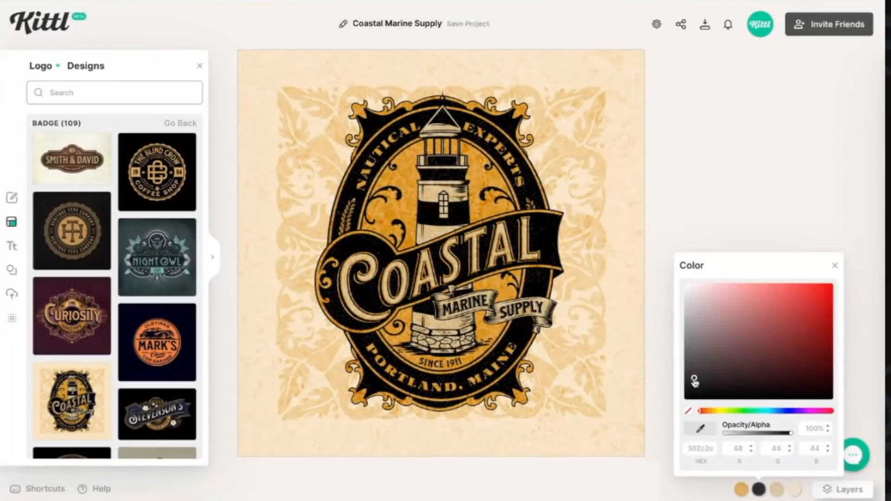
{"action": "left_click", "coordinate": [760, 493]}
Try replacing the curved NAUTICAL EXPERTS text with dfgdfg, and undo both the text edit and the project color change
{"action": "left_click", "coordinate": [387, 142]}
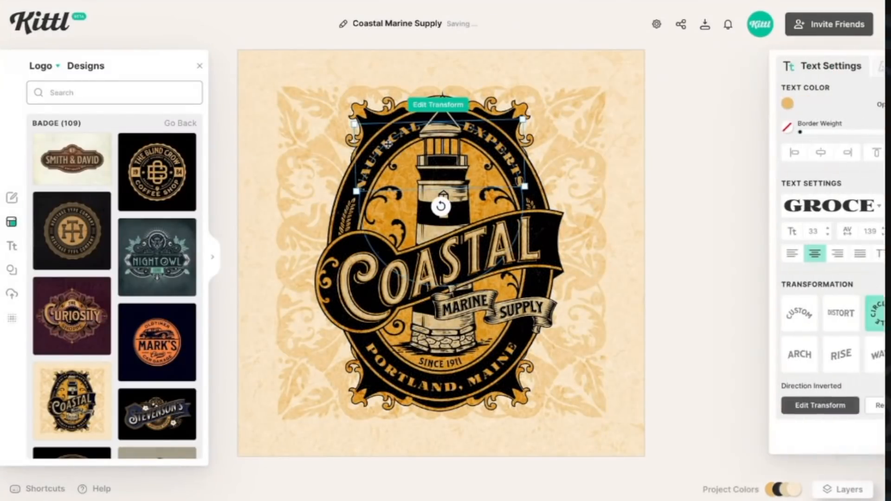
{"action": "double_click", "coordinate": [388, 140]}
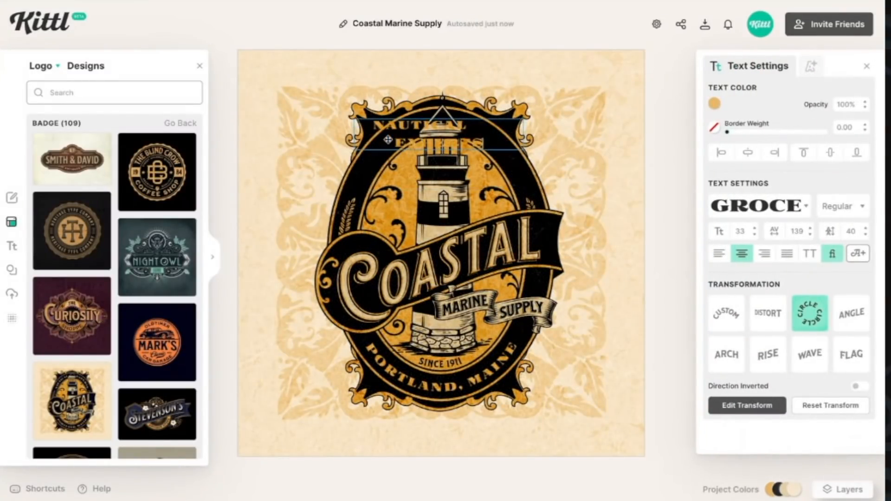
{"action": "key", "text": "ctrl+a"}
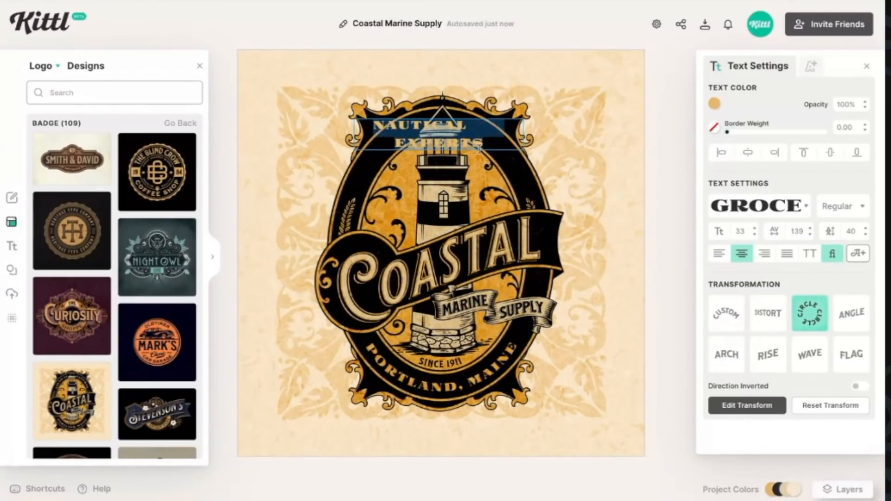
{"action": "type", "text": "dfgdfg"}
{"action": "left_click", "coordinate": [614, 129]}
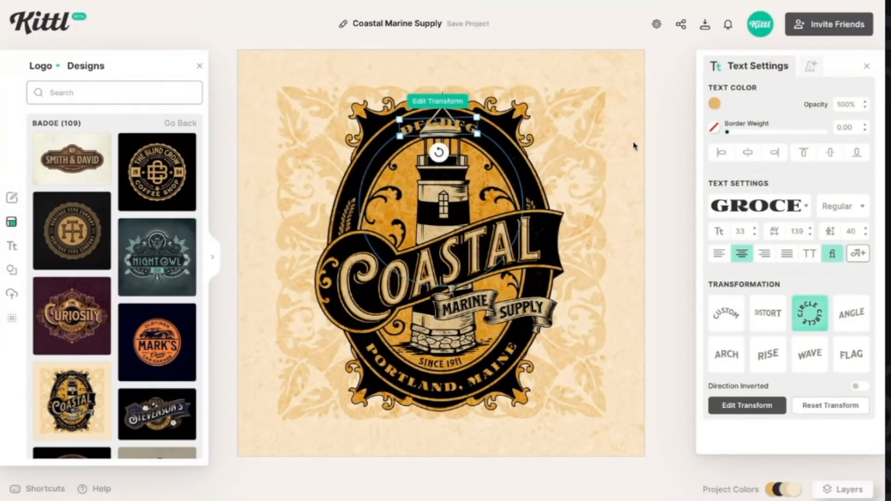
{"action": "key", "text": "ctrl+z"}
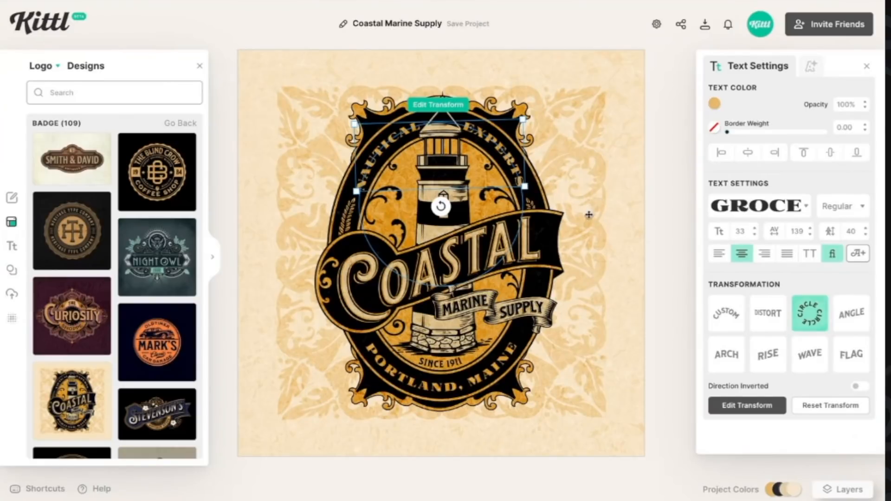
{"action": "key", "text": "ctrl+z"}
{"action": "key", "text": "ctrl+shift+z"}
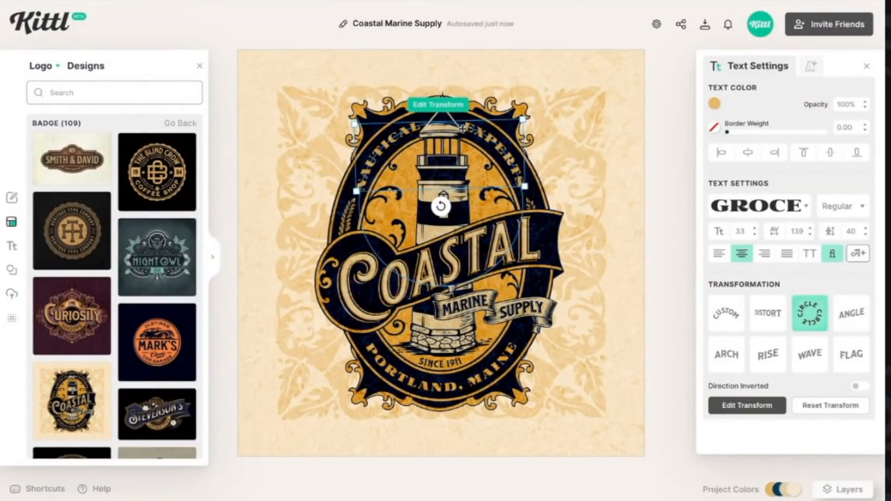
Flip the lighthouse illustration horizontally
{"action": "left_click", "coordinate": [450, 160]}
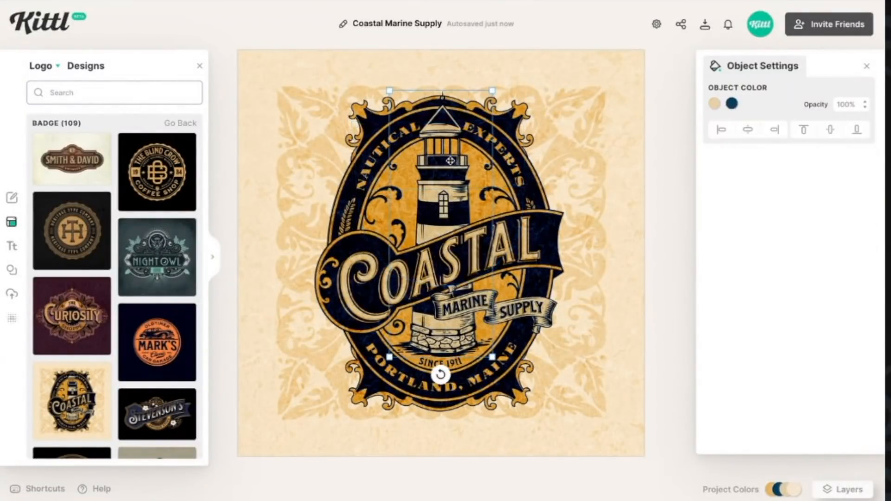
{"action": "right_click", "coordinate": [450, 165]}
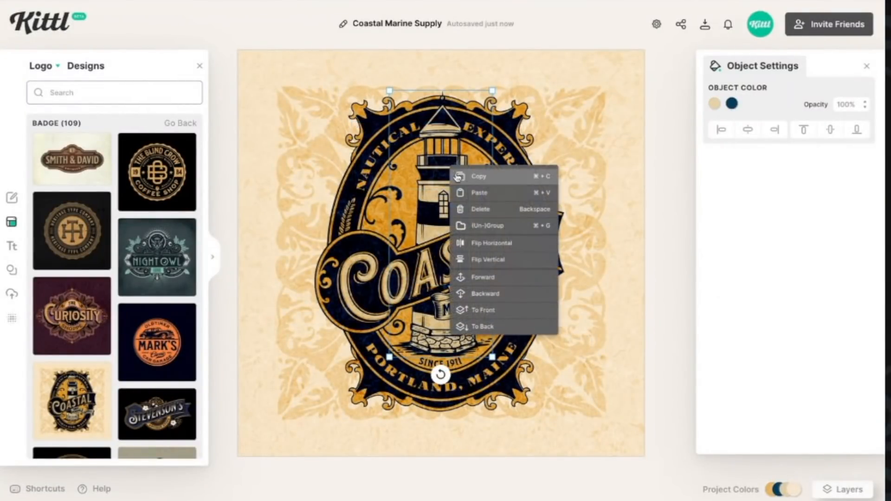
{"action": "left_click", "coordinate": [503, 243]}
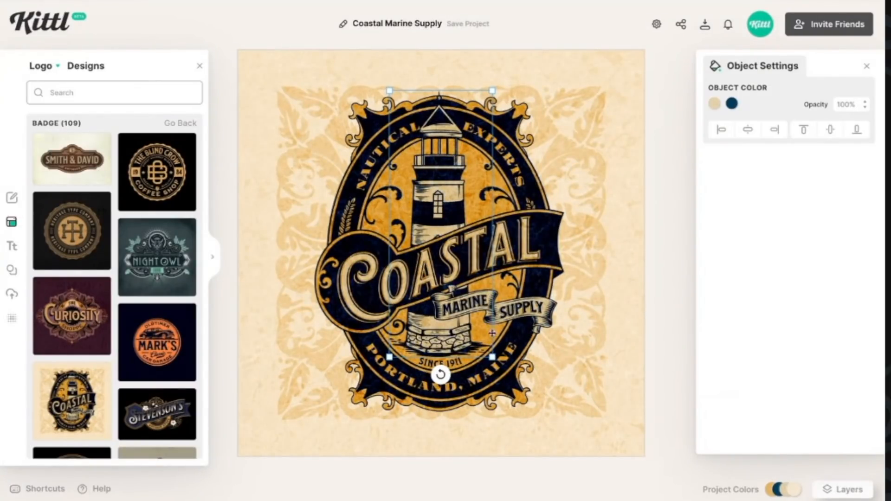
Try flipping the lighthouse vertically and moving it lower in the badge, and undo both changes
{"action": "right_click", "coordinate": [453, 165]}
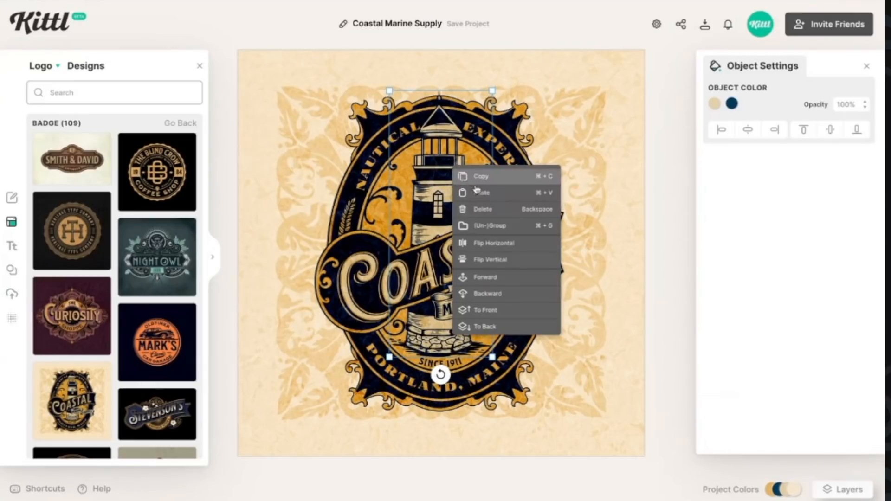
{"action": "left_click", "coordinate": [519, 256]}
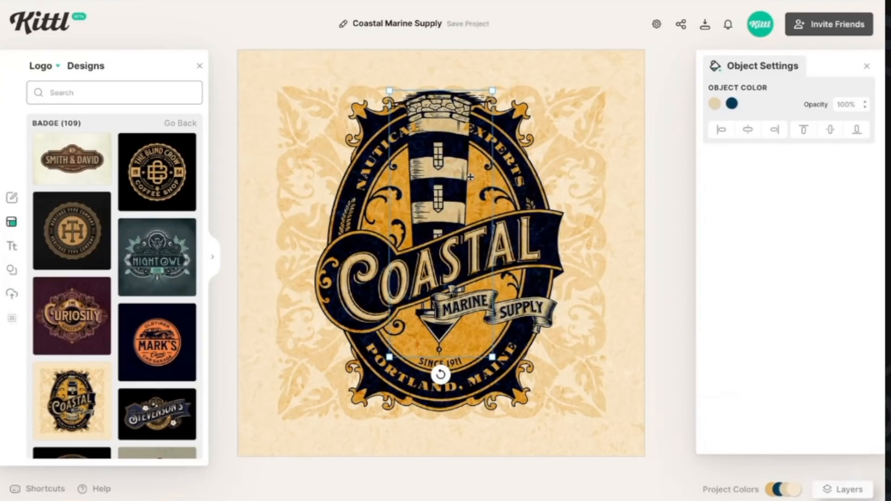
{"action": "left_click_drag", "start_coordinate": [457, 138], "coordinate": [457, 201]}
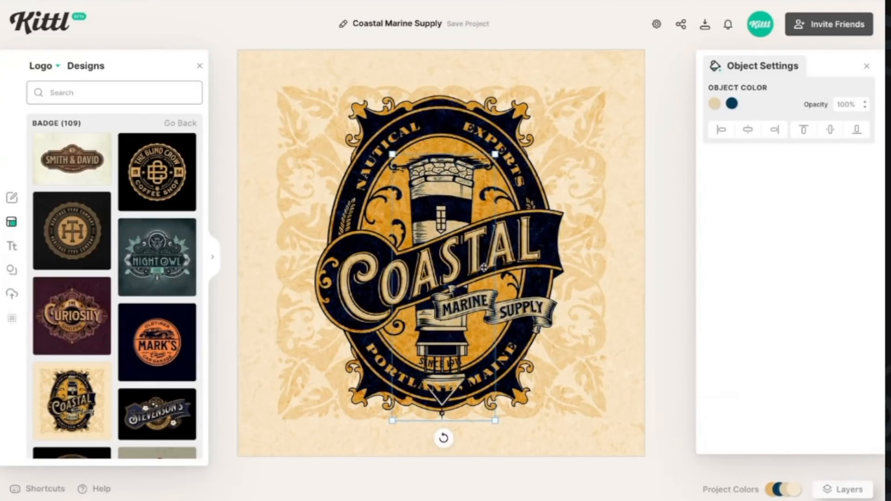
{"action": "key", "text": "ctrl+z"}
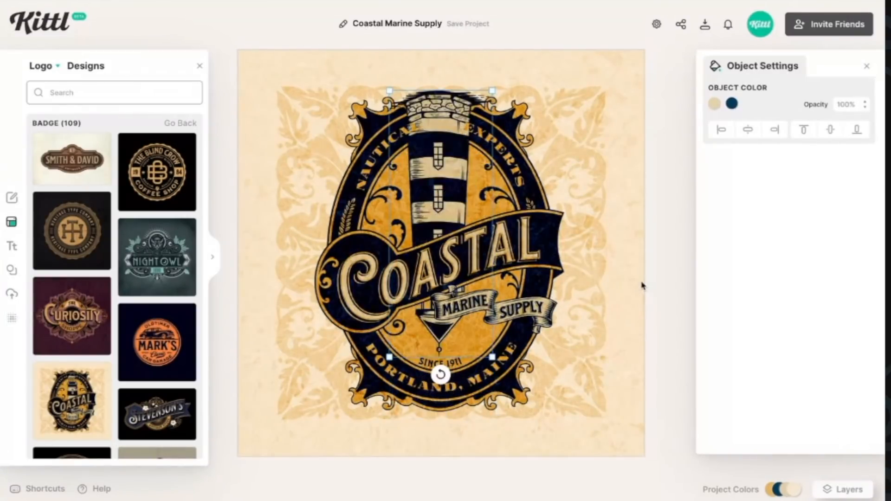
{"action": "key", "text": "ctrl+z"}
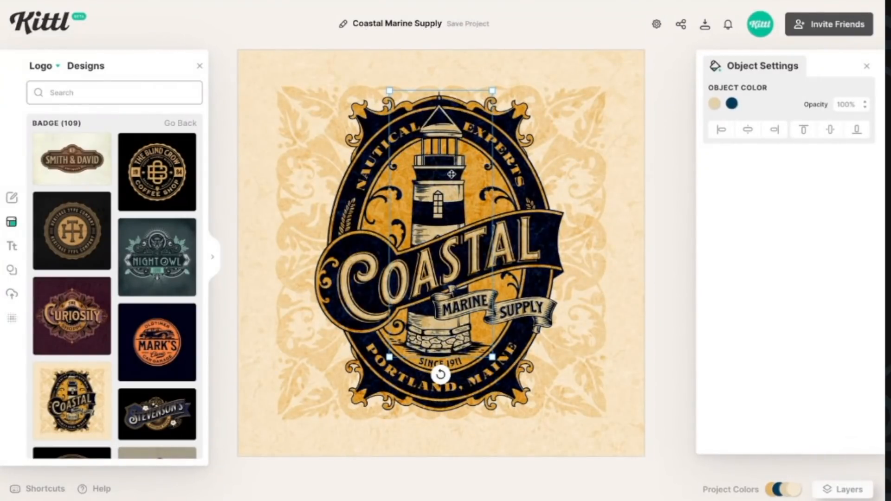
Try ungrouping the lighthouse and moving it toward the badge's upper left, and undo the move
{"action": "right_click", "coordinate": [451, 175]}
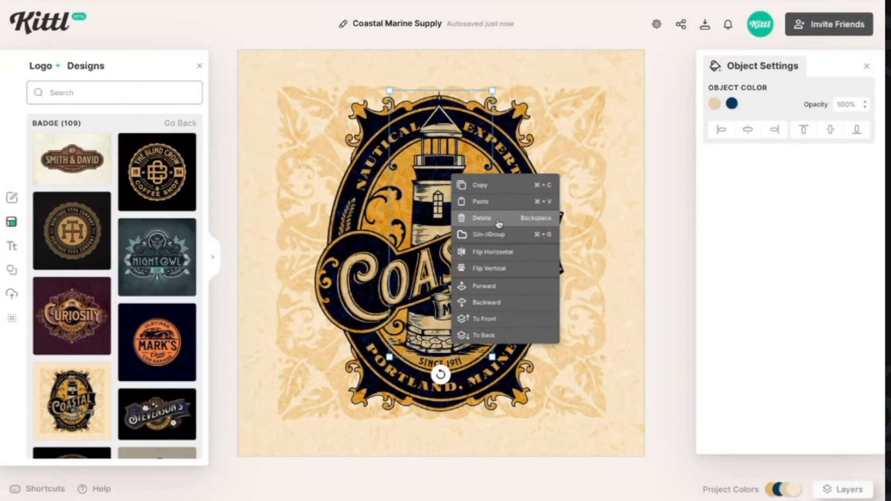
{"action": "left_click", "coordinate": [517, 237]}
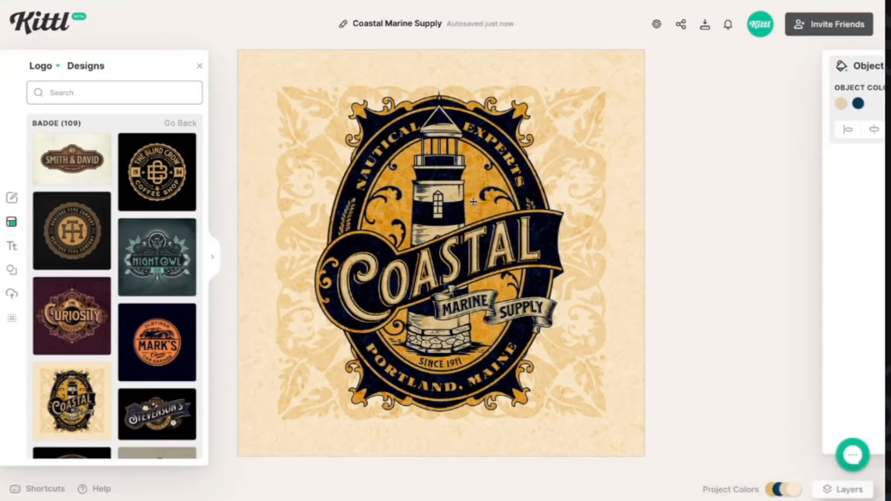
{"action": "left_click_drag", "start_coordinate": [449, 188], "coordinate": [360, 155]}
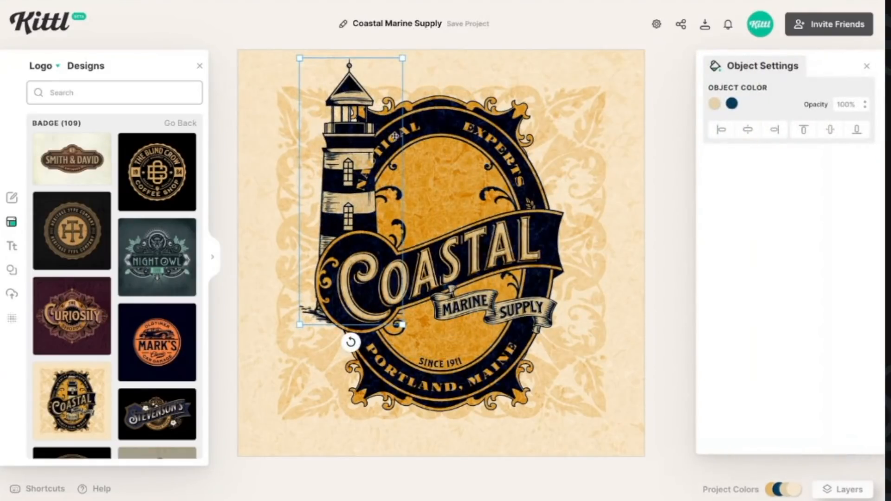
{"action": "key", "text": "ctrl+z"}
Group all the badge elements, try moving the group slightly up and left, and undo the move
{"action": "left_click_drag", "start_coordinate": [301, 71], "coordinate": [603, 440]}
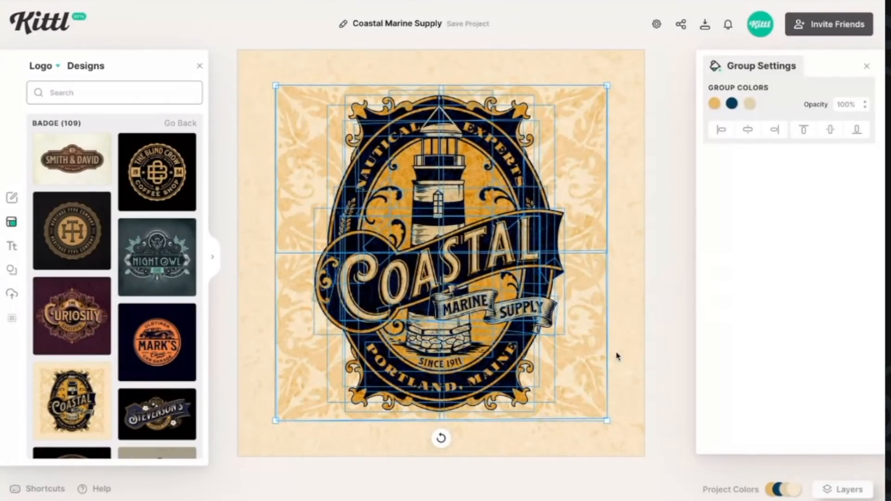
{"action": "left_click", "coordinate": [665, 292]}
{"action": "left_click_drag", "start_coordinate": [410, 285], "coordinate": [397, 266]}
{"action": "key", "text": "super+z"}
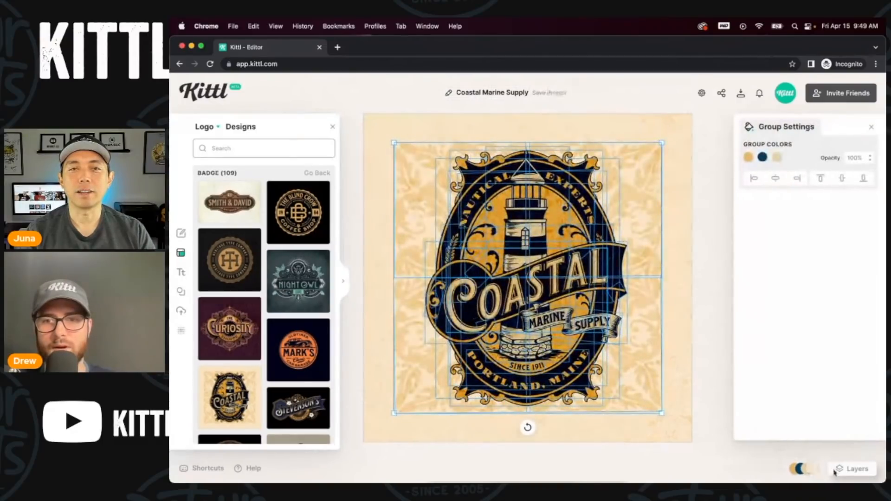
Examine the layers inside New Group, from the text layers to the background ornaments, and close the layer list
{"action": "left_click", "coordinate": [834, 491]}
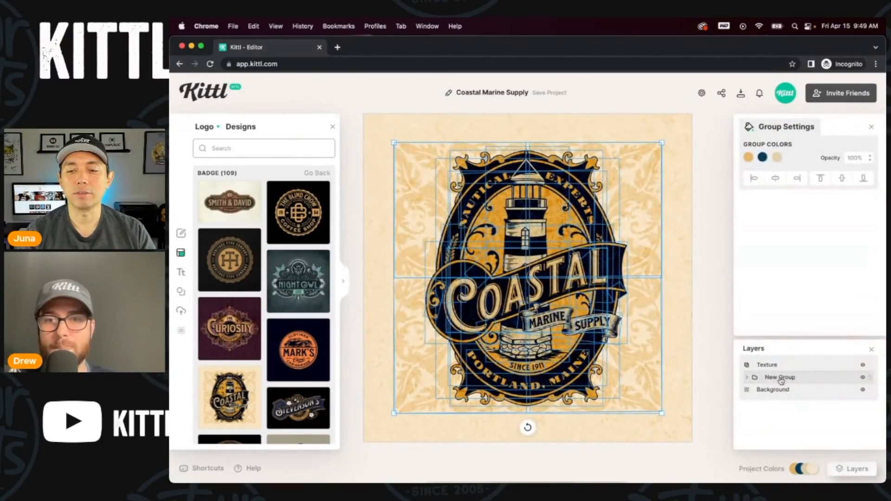
{"action": "left_click", "coordinate": [747, 378]}
{"action": "scroll", "coordinate": [788, 394], "scroll_direction": "down", "scroll_amount": 3}
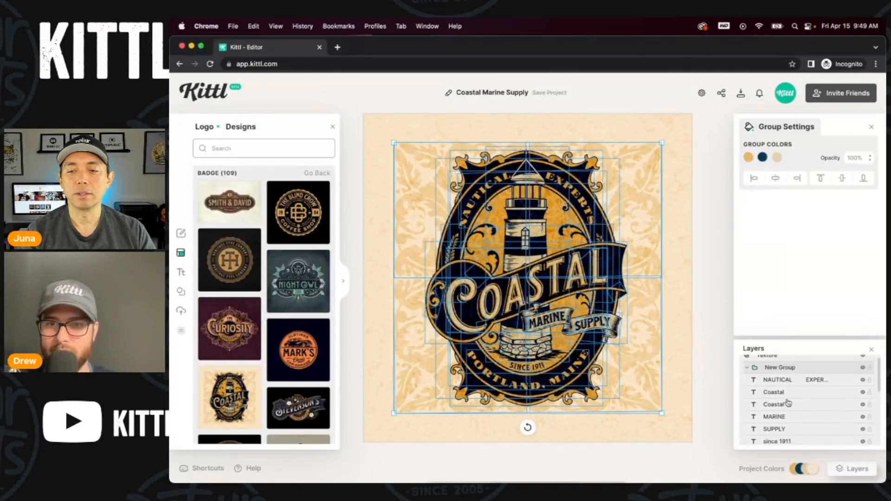
{"action": "scroll", "coordinate": [782, 400], "scroll_direction": "up", "scroll_amount": 2}
{"action": "scroll", "coordinate": [784, 399], "scroll_direction": "down", "scroll_amount": 5}
{"action": "scroll", "coordinate": [784, 394], "scroll_direction": "up", "scroll_amount": 1}
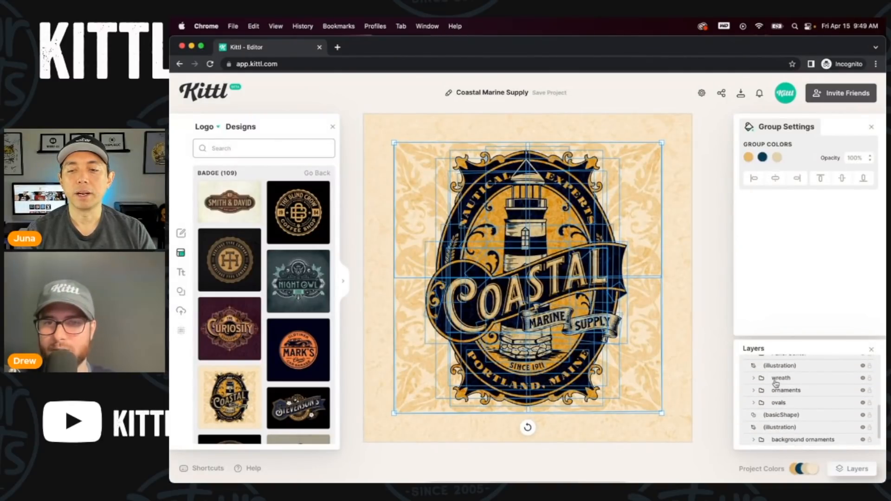
{"action": "scroll", "coordinate": [776, 394], "scroll_direction": "up", "scroll_amount": 10}
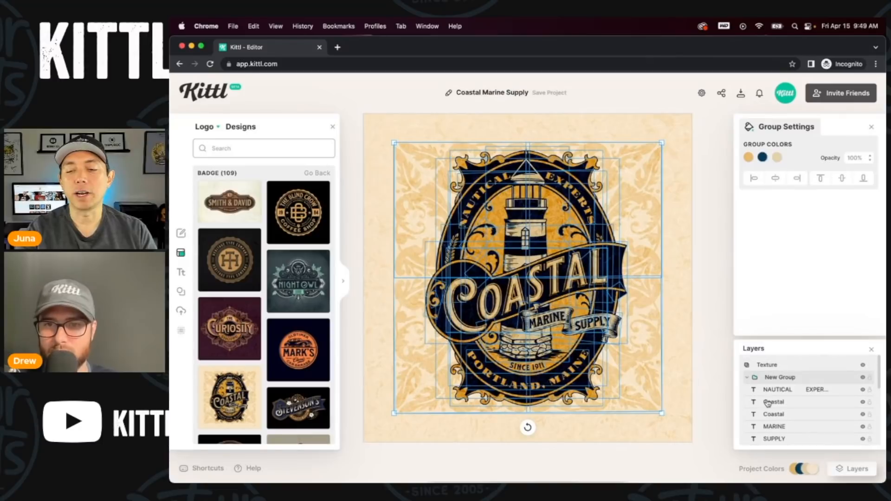
{"action": "left_click", "coordinate": [747, 377]}
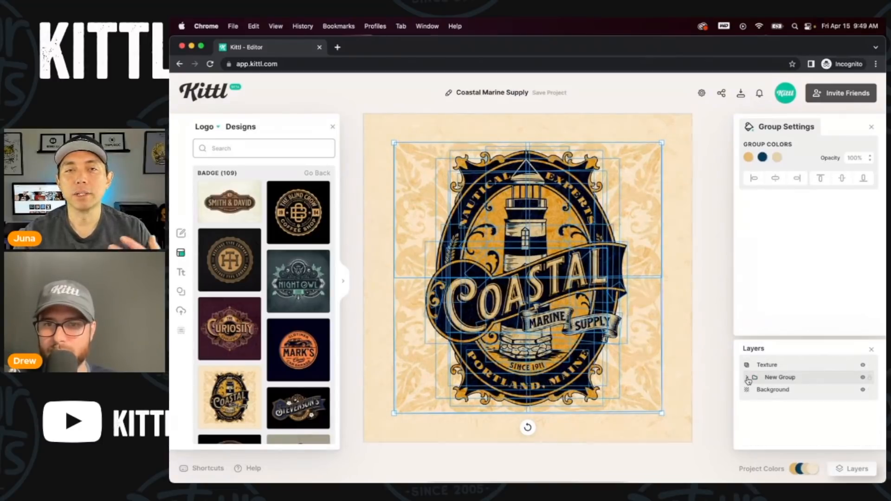
{"action": "left_click", "coordinate": [873, 351]}
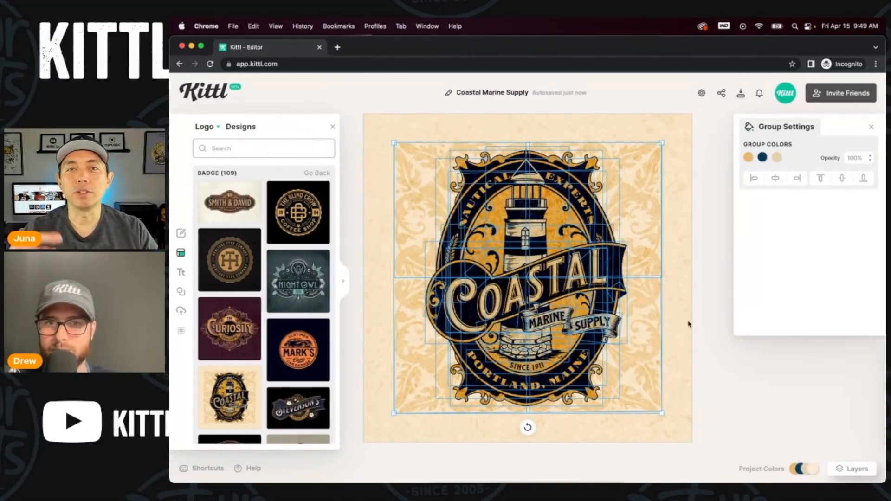
Ungroup the badge elements and check that the lighthouse can be selected on its own
{"action": "right_click", "coordinate": [606, 293]}
{"action": "left_click", "coordinate": [633, 337]}
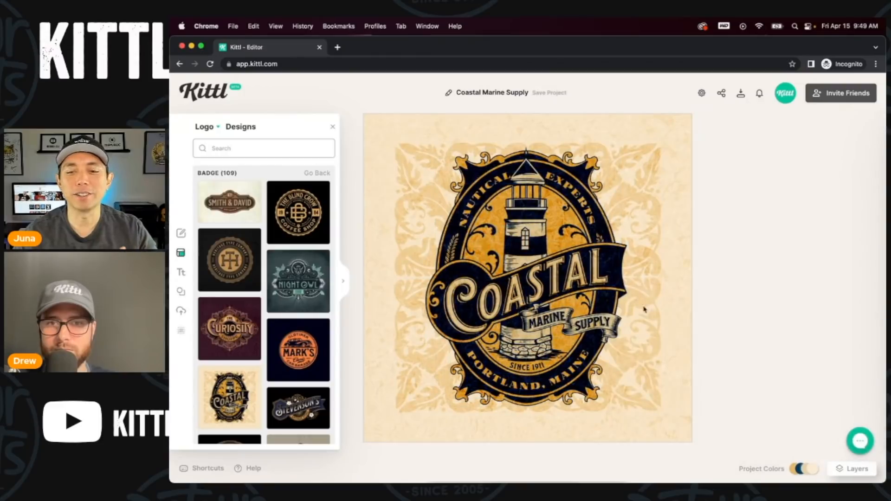
{"action": "left_click", "coordinate": [529, 249]}
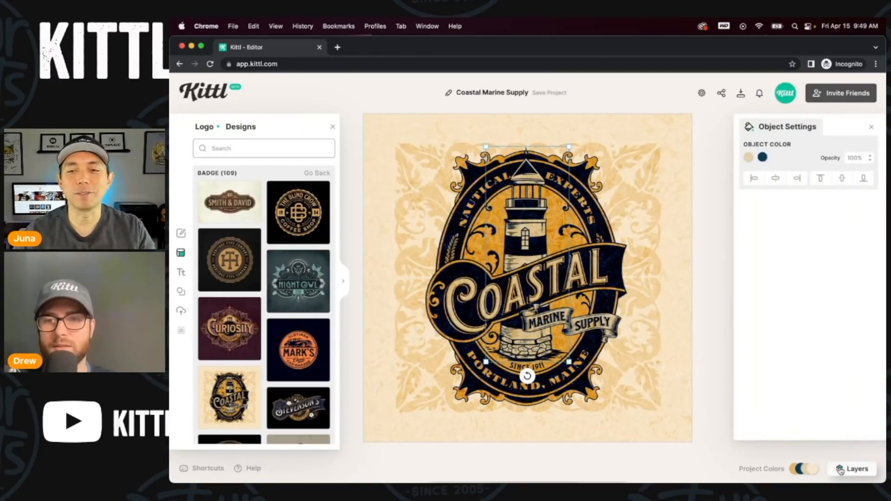
{"action": "left_click", "coordinate": [709, 309]}
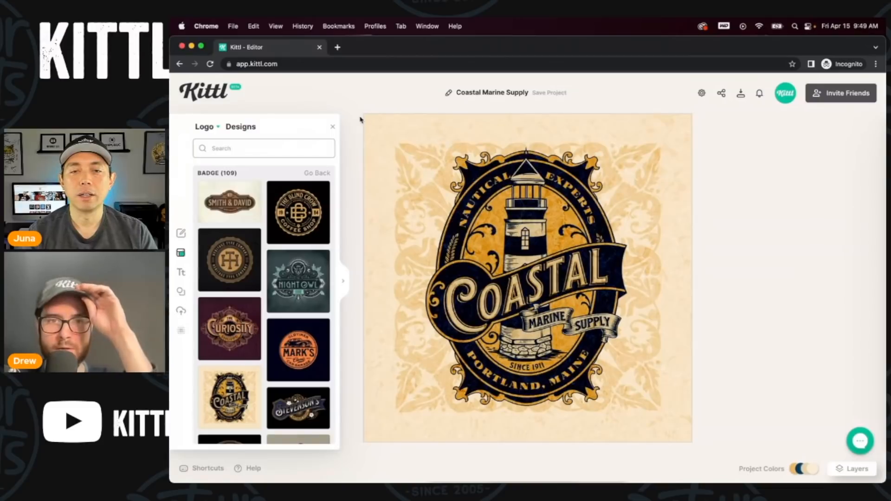
View the arrange options for all selected badge elements, then examine the ungrouped layer list from Texture downward and close it
{"action": "left_click_drag", "start_coordinate": [393, 125], "coordinate": [689, 415]}
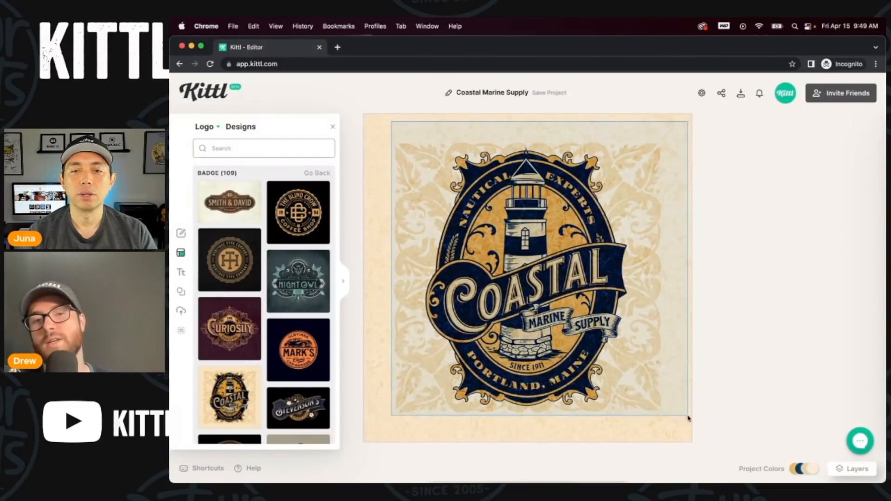
{"action": "right_click", "coordinate": [536, 284]}
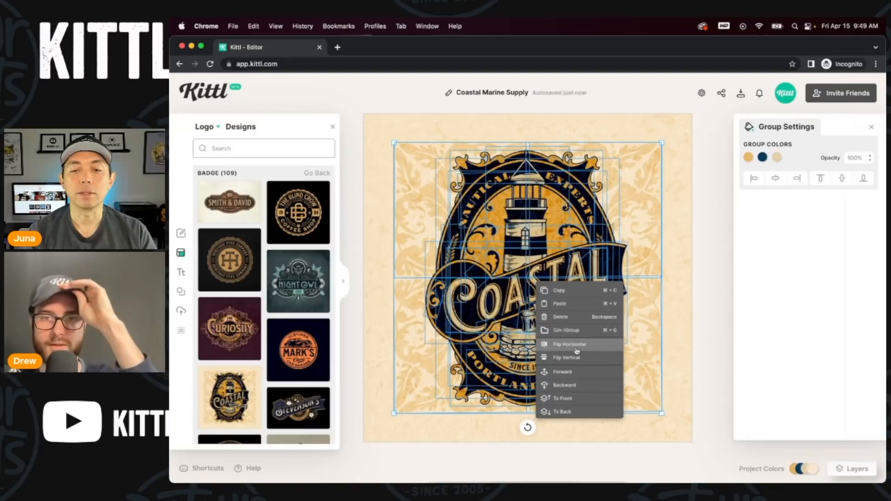
{"action": "left_click", "coordinate": [704, 351]}
{"action": "left_click", "coordinate": [847, 473]}
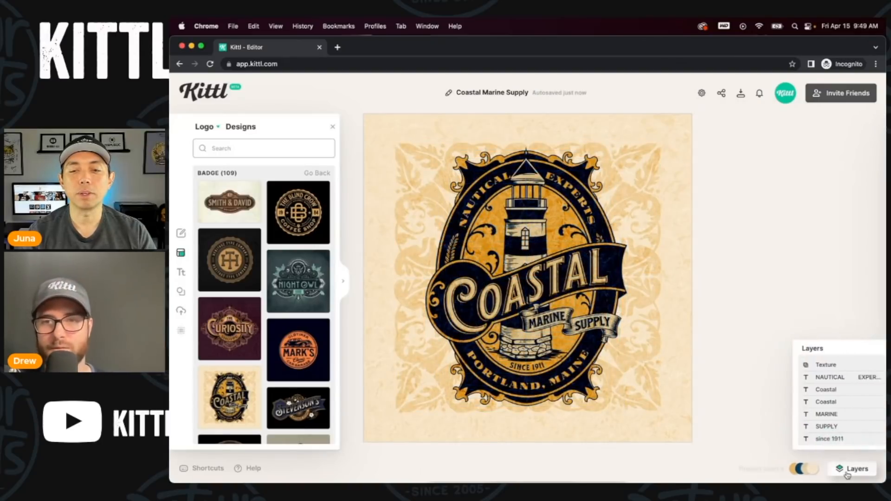
{"action": "scroll", "coordinate": [806, 408], "scroll_direction": "down", "scroll_amount": 5}
{"action": "scroll", "coordinate": [806, 408], "scroll_direction": "up", "scroll_amount": 5}
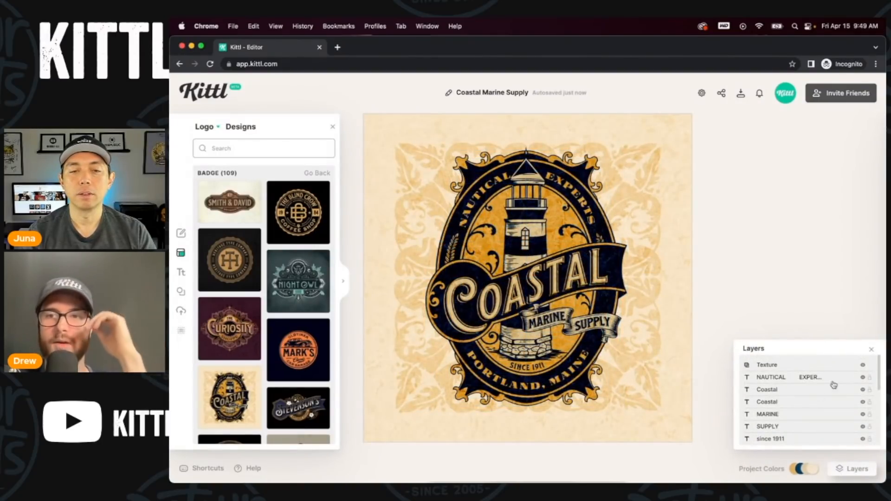
{"action": "left_click", "coordinate": [871, 350]}
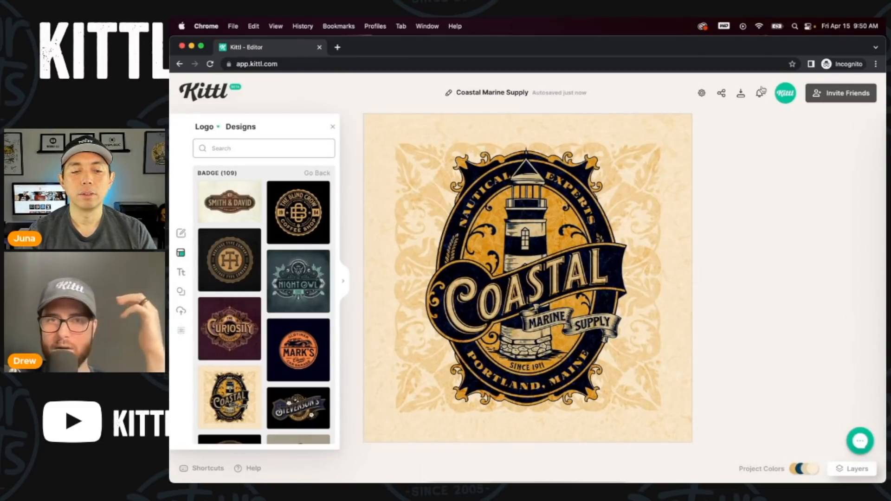
Try a 42% Rise curve on the COASTAL text, move the text to the badge's upper right, and remove its Rise transformation
{"action": "left_click", "coordinate": [545, 273]}
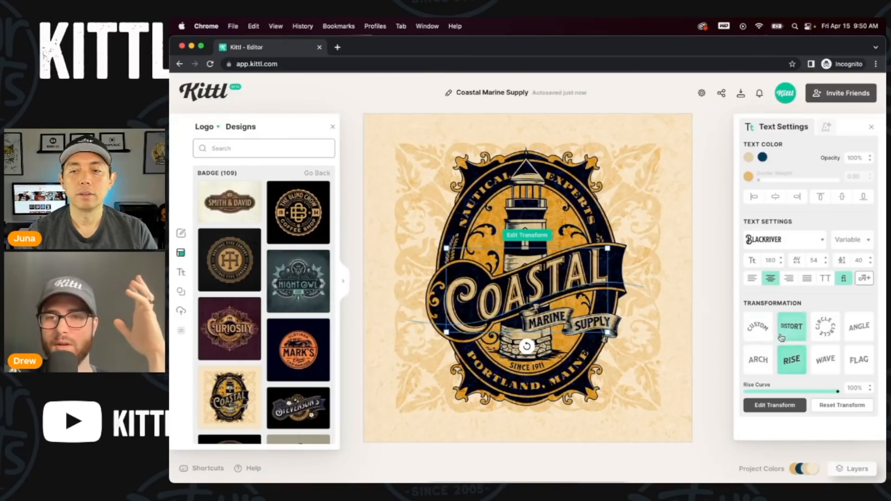
{"action": "mouse_move", "coordinate": [837, 396]}
{"action": "left_mouse_down"}
{"action": "mouse_move", "coordinate": [820, 396]}
{"action": "mouse_move", "coordinate": [842, 393]}
{"action": "left_mouse_up"}
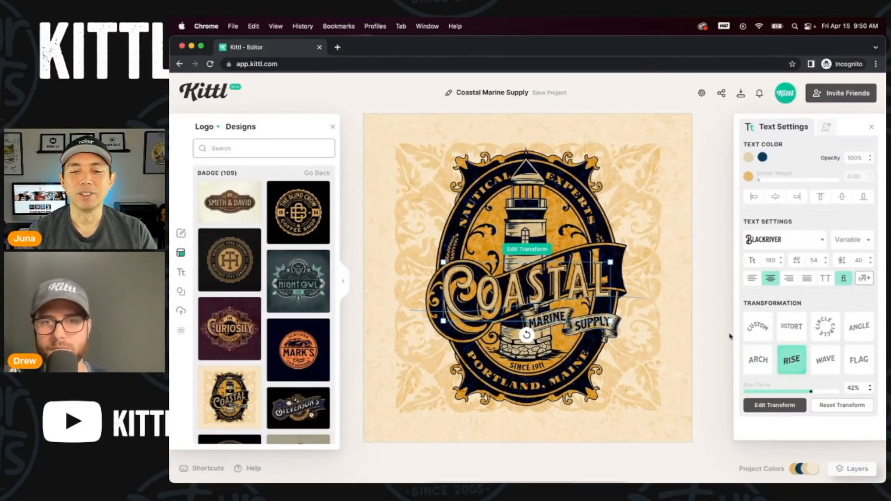
{"action": "left_click_drag", "start_coordinate": [595, 276], "coordinate": [651, 163]}
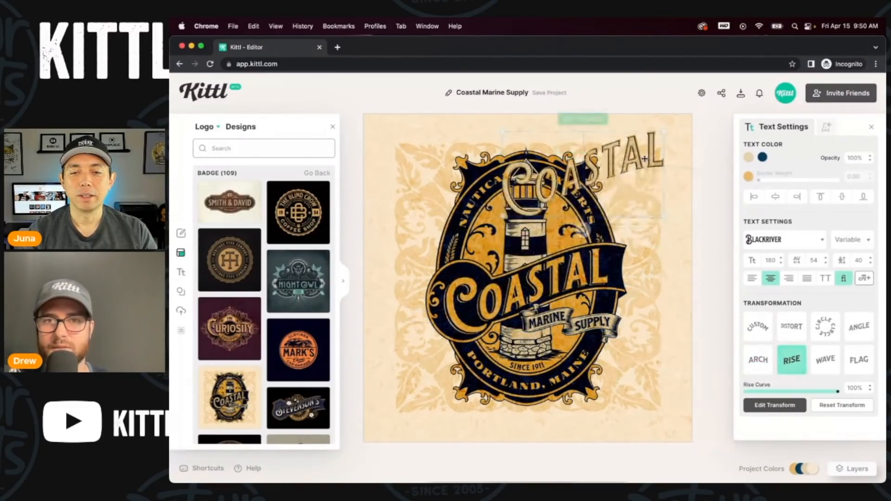
{"action": "left_click", "coordinate": [793, 366]}
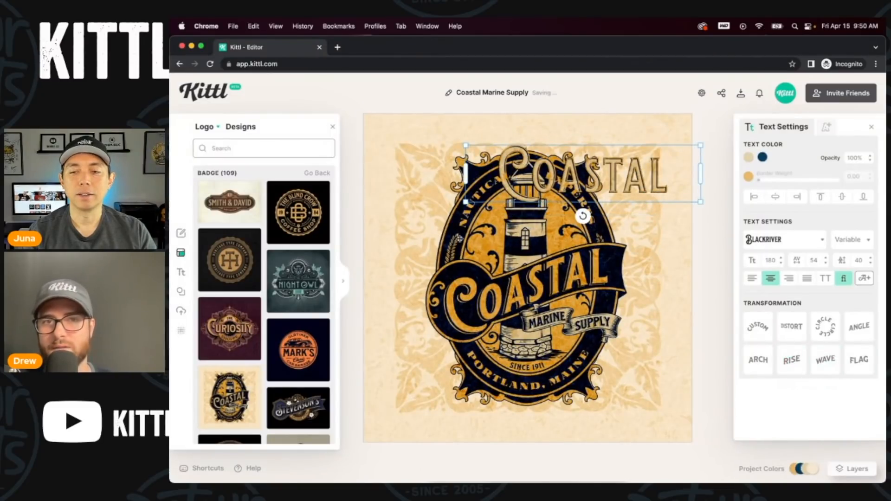
Delete the remaining badge elements except the arched NAUTICAL EXPERTS text, and move COASTAL to the middle of the canvas
{"action": "left_click_drag", "start_coordinate": [367, 246], "coordinate": [647, 364]}
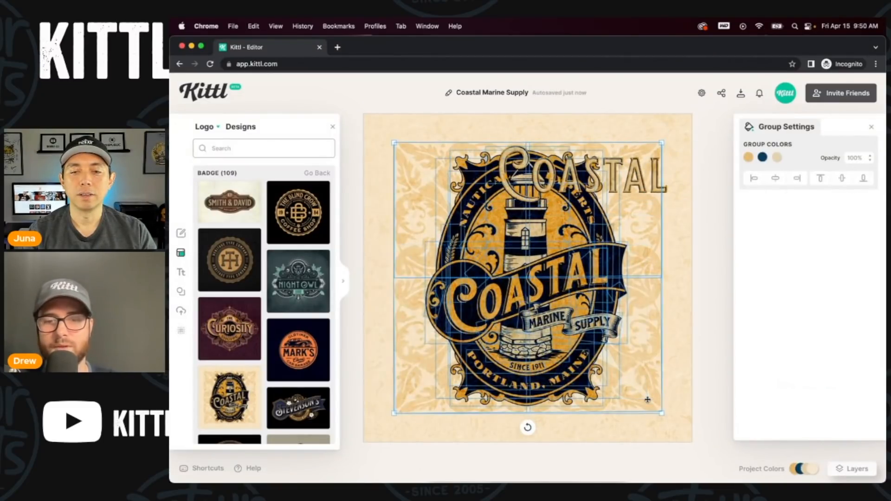
{"action": "key", "text": "Delete"}
{"action": "left_click_drag", "start_coordinate": [623, 200], "coordinate": [555, 312]}
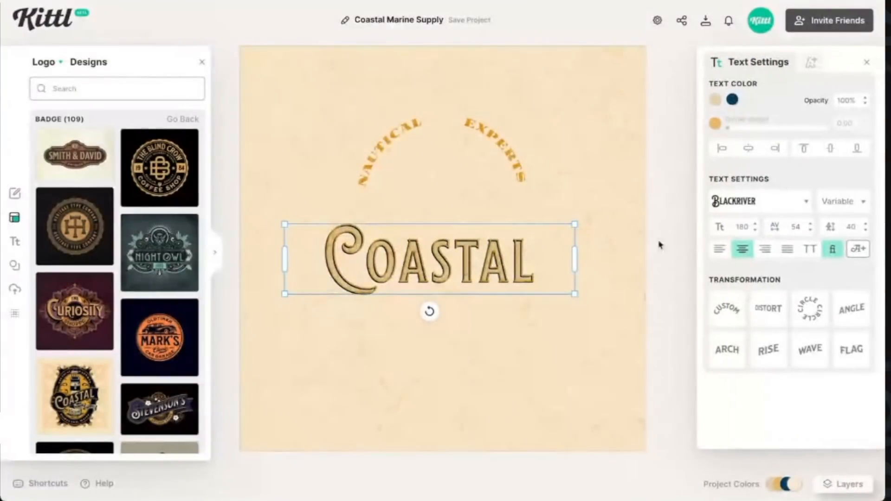
Slant the COASTAL text upward with the Angle transformation, and try its default shape with an 80% angle curve
{"action": "left_click", "coordinate": [858, 326]}
{"action": "left_click_drag", "start_coordinate": [574, 252], "coordinate": [599, 239]}
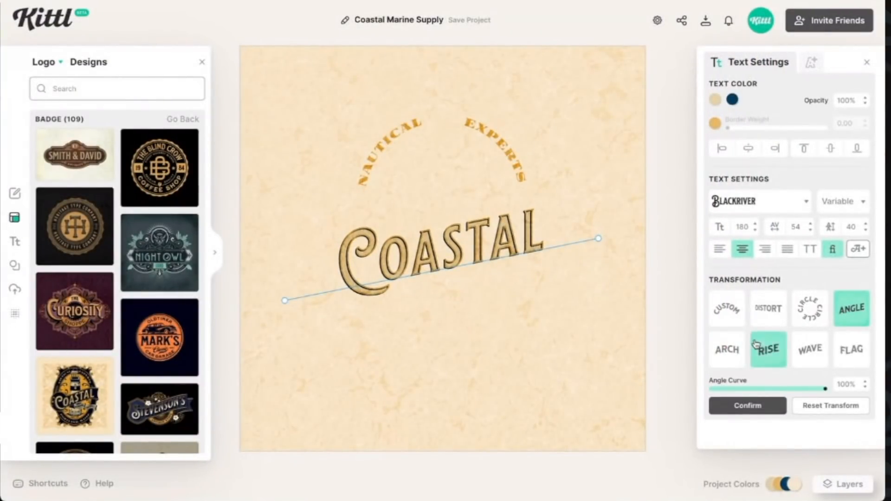
{"action": "mouse_move", "coordinate": [818, 388]}
{"action": "left_mouse_down"}
{"action": "mouse_move", "coordinate": [740, 390]}
{"action": "mouse_move", "coordinate": [825, 391]}
{"action": "left_mouse_up"}
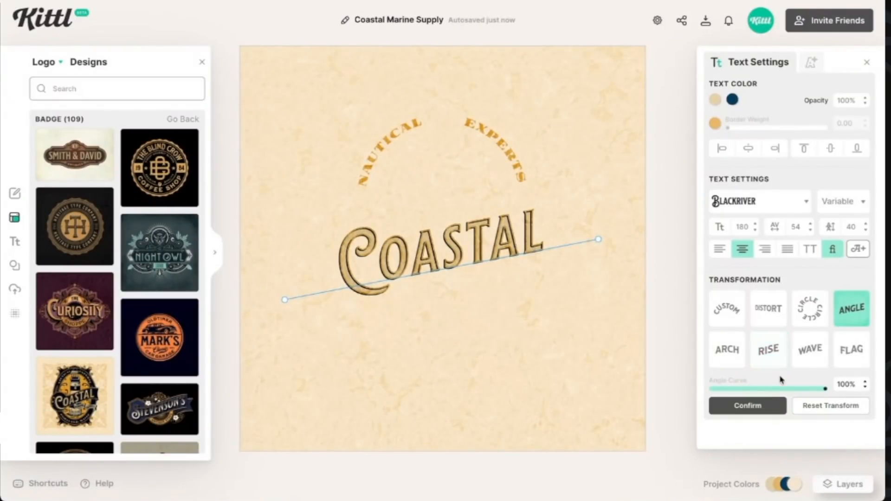
{"action": "left_click", "coordinate": [825, 407]}
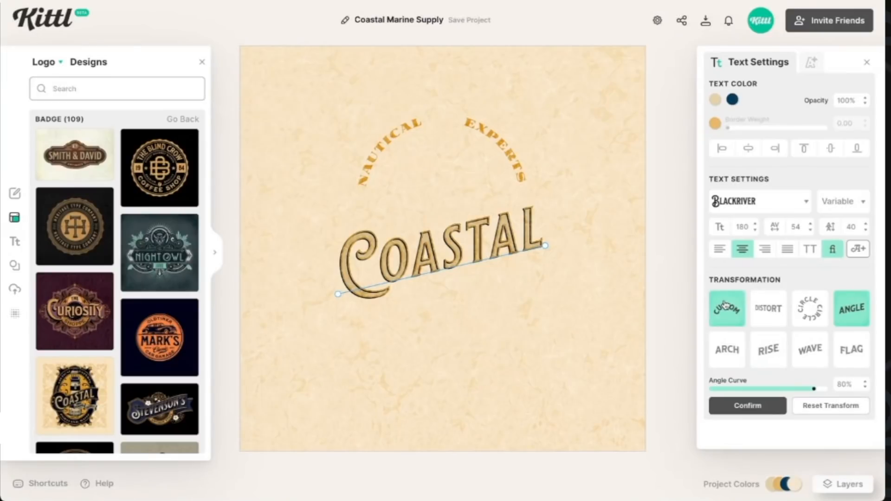
Decorate COASTAL with Oblique Lines at 3% weight and 1% distance, and colour the lines dark red
{"action": "left_click", "coordinate": [809, 63]}
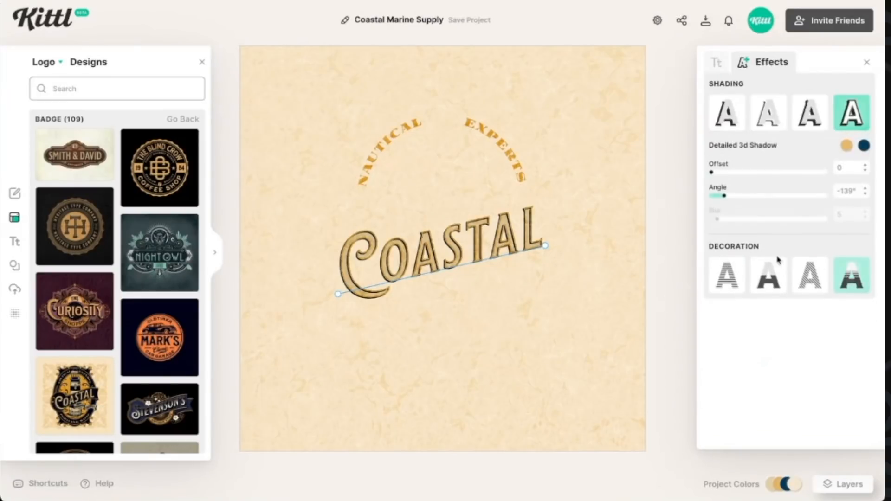
{"action": "left_click", "coordinate": [808, 286]}
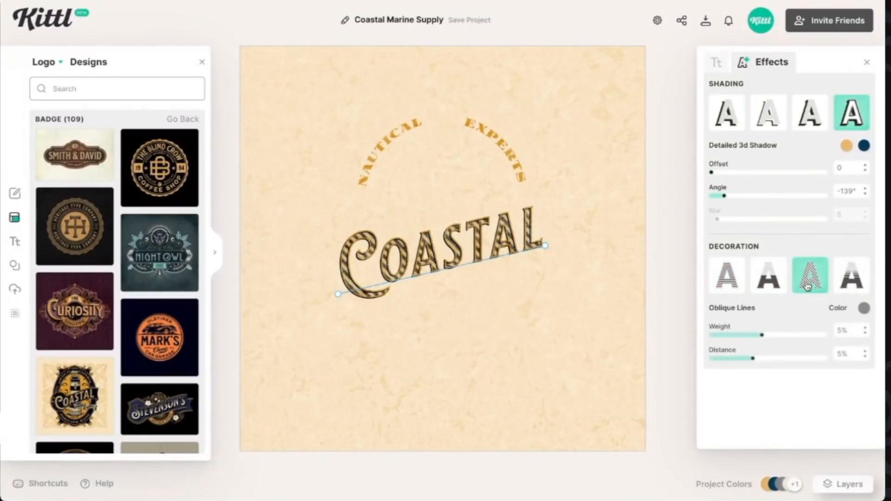
{"action": "left_click_drag", "start_coordinate": [761, 334], "coordinate": [711, 366]}
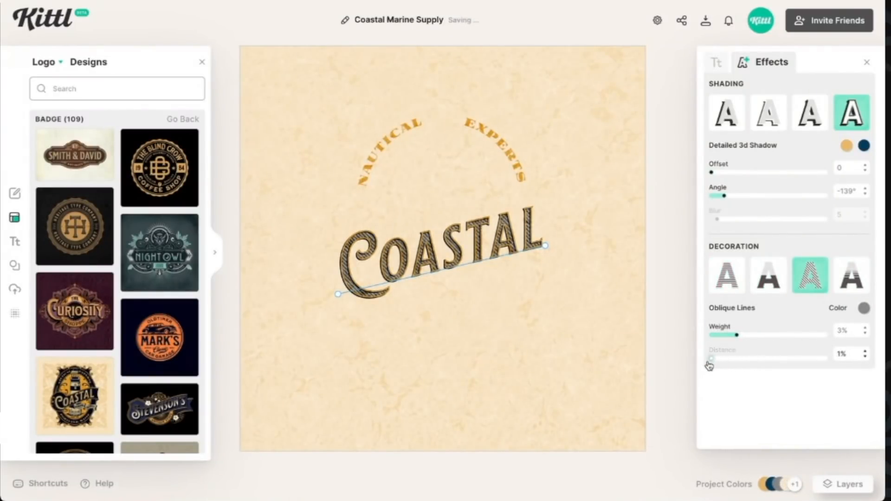
{"action": "left_click", "coordinate": [863, 308]}
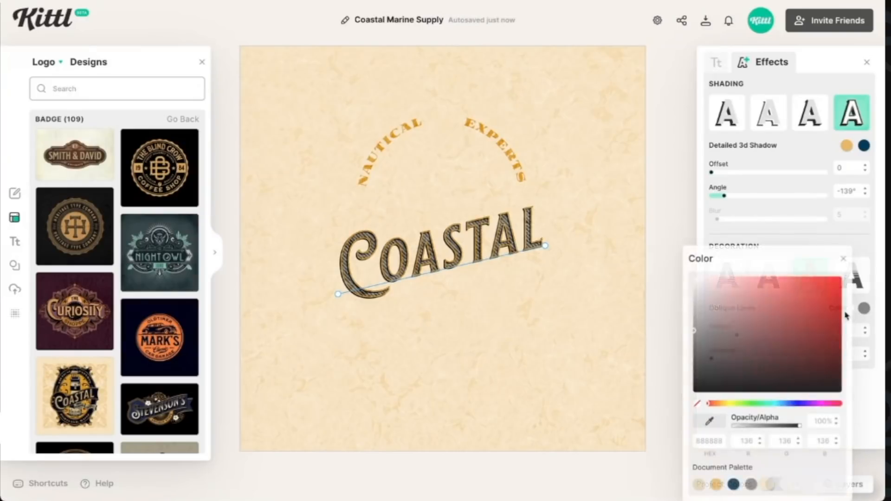
{"action": "left_click_drag", "start_coordinate": [730, 313], "coordinate": [828, 364]}
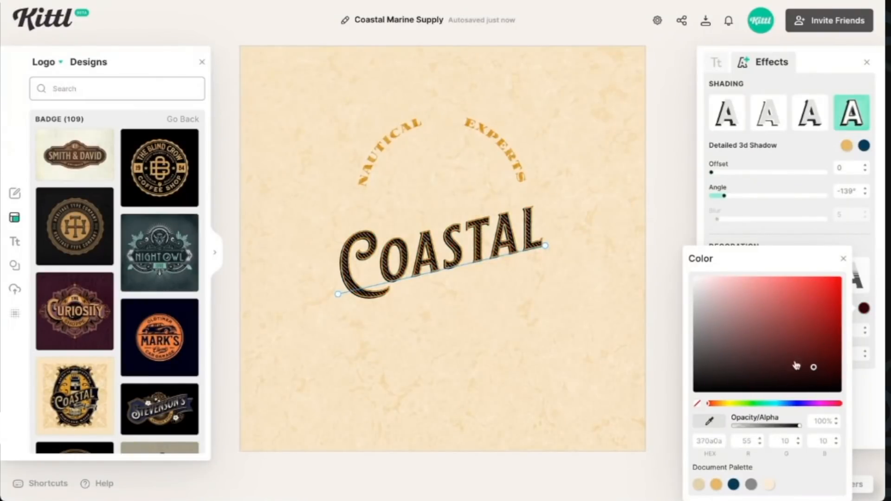
{"action": "left_click", "coordinate": [612, 339]}
Try the Distort transformation on COASTAL, arching its lower edge upward and dipping its upper edge, and reset the distortion
{"action": "left_click", "coordinate": [499, 236]}
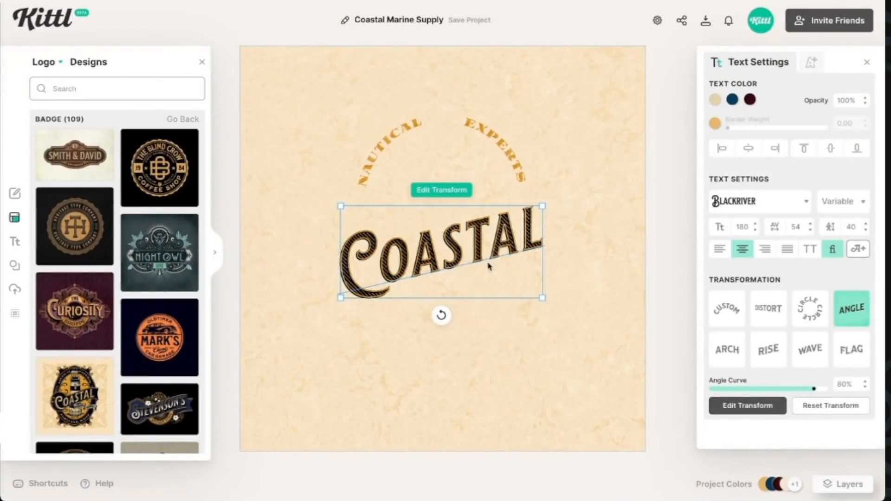
{"action": "left_click", "coordinate": [773, 319]}
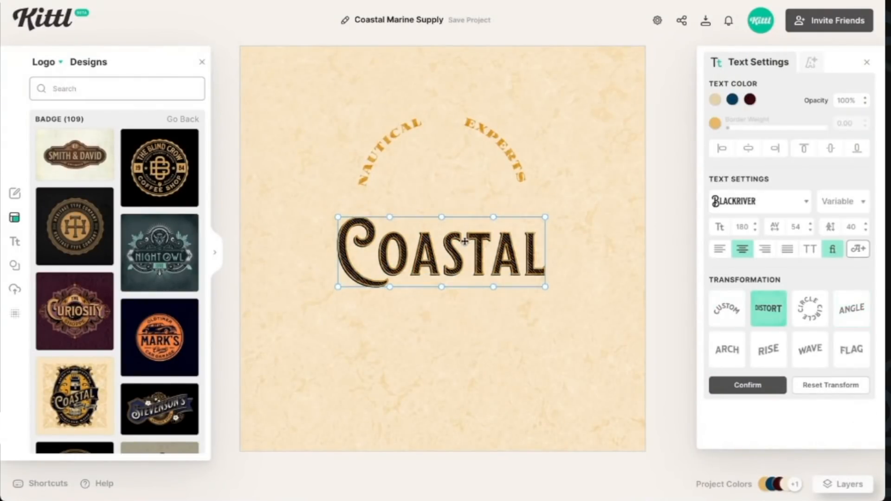
{"action": "left_click_drag", "start_coordinate": [440, 287], "coordinate": [442, 268]}
{"action": "left_click_drag", "start_coordinate": [441, 217], "coordinate": [441, 222]}
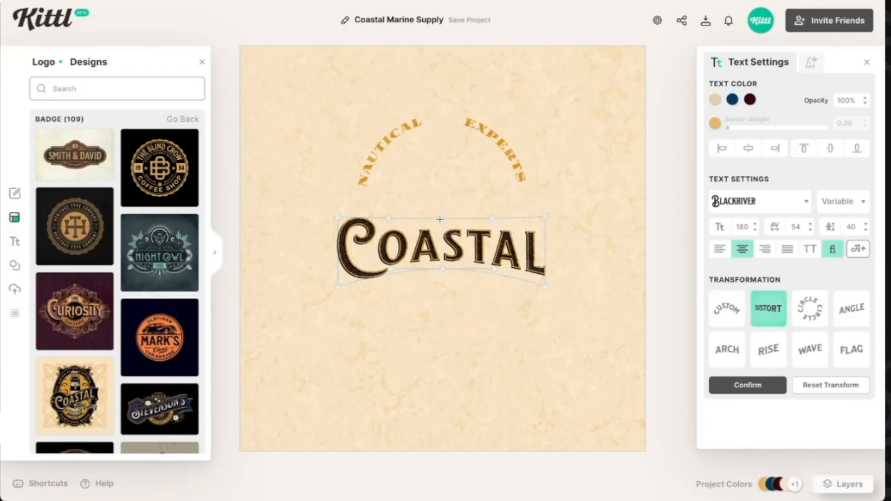
{"action": "left_click_drag", "start_coordinate": [441, 269], "coordinate": [440, 264]}
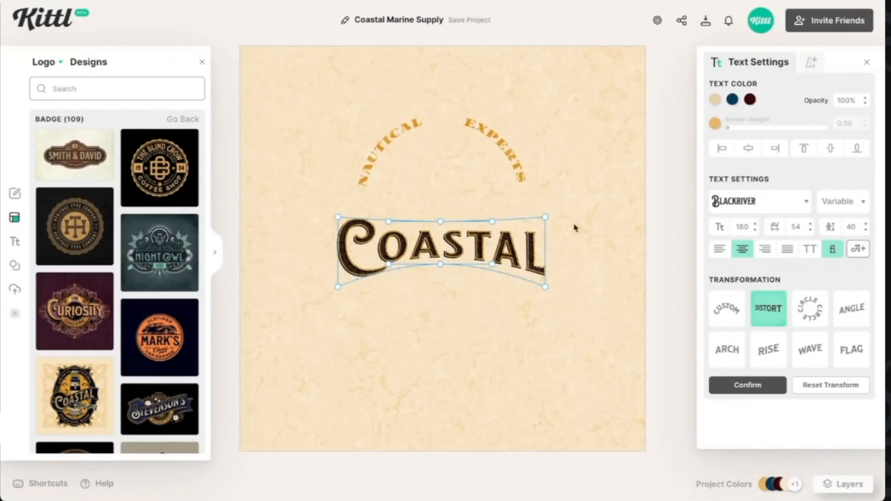
{"action": "left_click", "coordinate": [826, 385]}
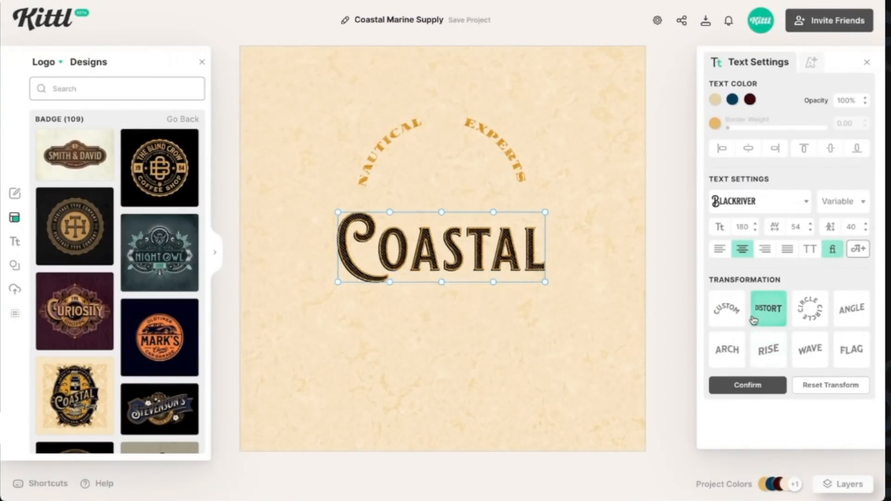
Apply the Custom transformation to COASTAL and place the orange wavy ribbon banner below the text
{"action": "left_click", "coordinate": [737, 312]}
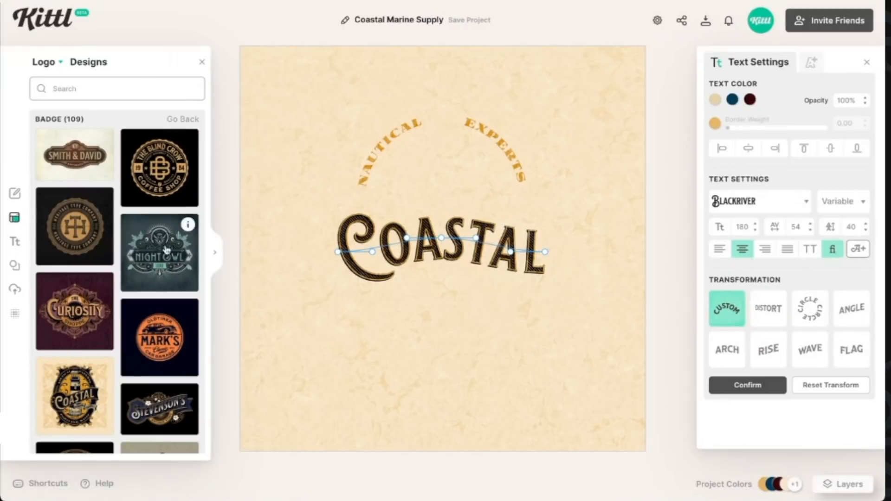
{"action": "left_click", "coordinate": [13, 266]}
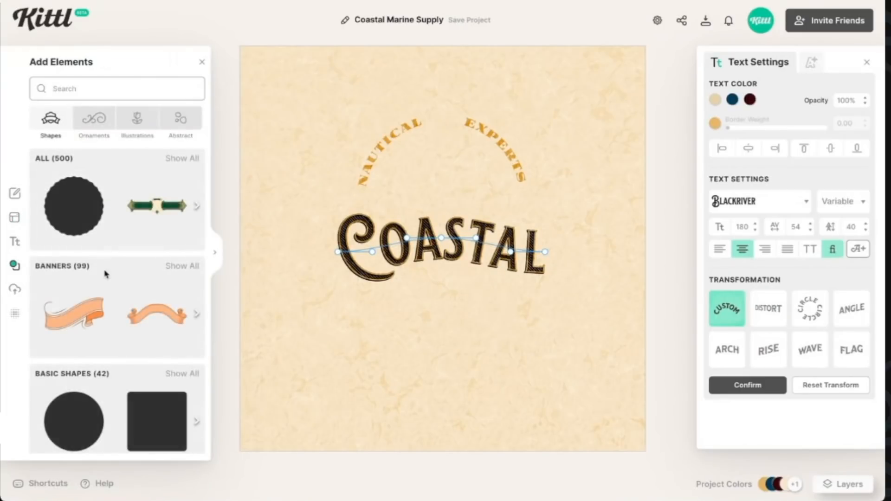
{"action": "left_click", "coordinate": [71, 315]}
{"action": "left_click_drag", "start_coordinate": [459, 244], "coordinate": [571, 260]}
{"action": "left_click_drag", "start_coordinate": [541, 291], "coordinate": [516, 303]}
Arrange the orange banner behind the COASTAL text and position the text over the banner
{"action": "left_click", "coordinate": [455, 250]}
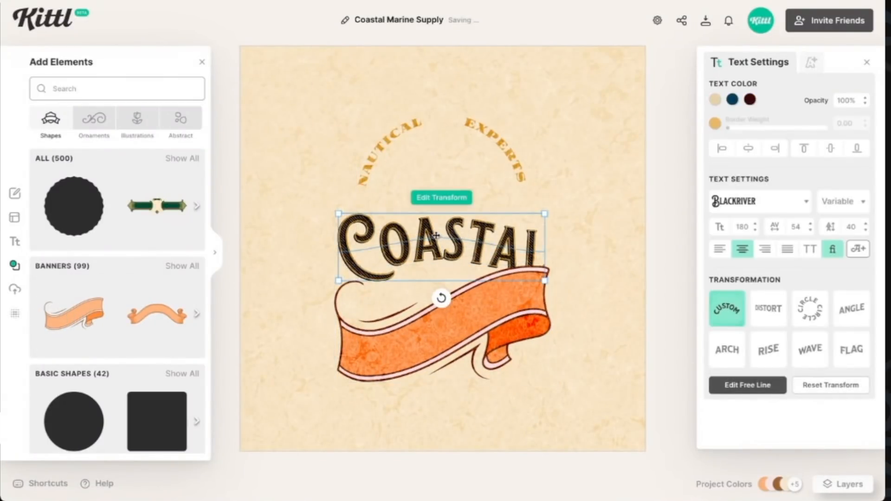
{"action": "left_click_drag", "start_coordinate": [455, 251], "coordinate": [434, 276]}
{"action": "right_click", "coordinate": [418, 264]}
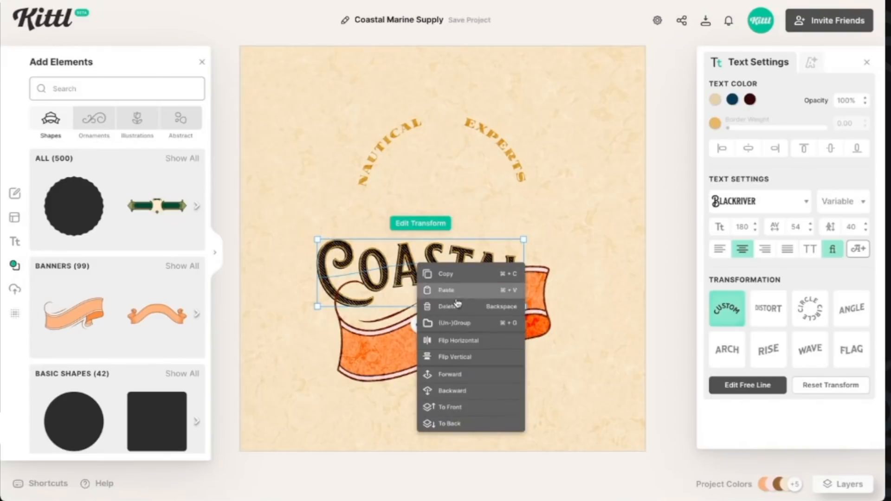
{"action": "left_click", "coordinate": [473, 373]}
{"action": "left_click_drag", "start_coordinate": [434, 264], "coordinate": [425, 247]}
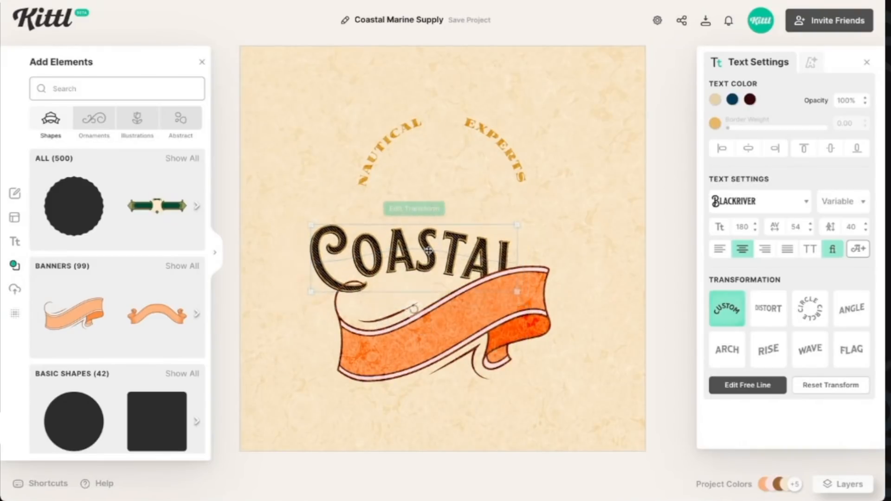
{"action": "right_click", "coordinate": [486, 313]}
{"action": "left_click", "coordinate": [544, 443]}
{"action": "left_click_drag", "start_coordinate": [452, 255], "coordinate": [473, 297]}
Reshape COASTAL's custom curve so the lettering rises along the banner's wave
{"action": "left_click", "coordinate": [449, 264]}
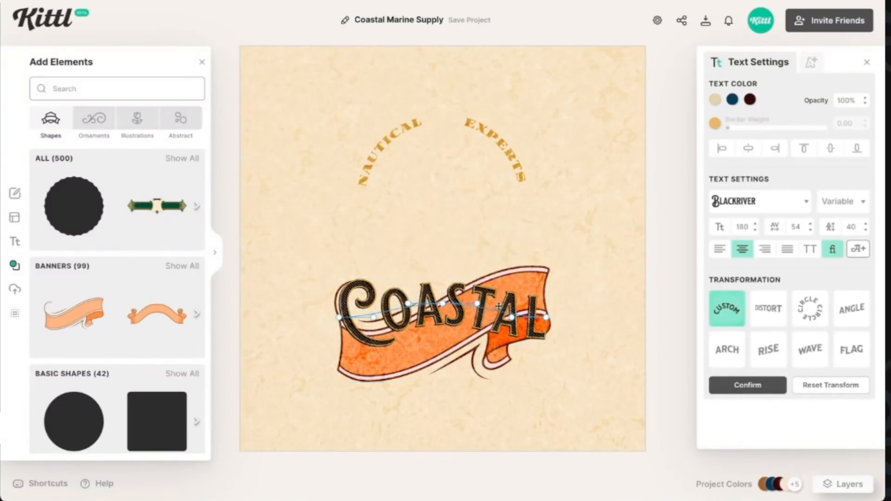
{"action": "left_click_drag", "start_coordinate": [546, 320], "coordinate": [544, 294]}
{"action": "left_click_drag", "start_coordinate": [477, 303], "coordinate": [479, 307]}
{"action": "left_click_drag", "start_coordinate": [408, 299], "coordinate": [454, 320]}
{"action": "left_click_drag", "start_coordinate": [521, 311], "coordinate": [517, 297]}
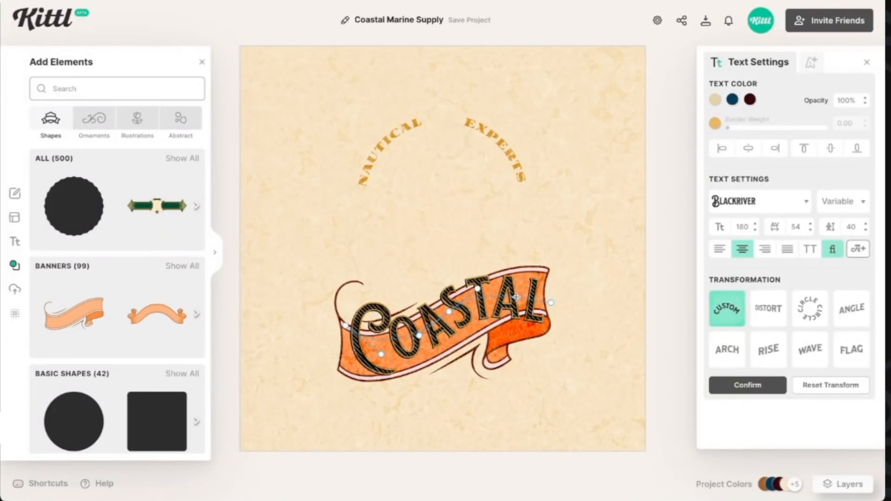
Reduce the COASTAL font size to 129 and nudge the banner slightly upward behind the text
{"action": "left_click", "coordinate": [755, 230]}
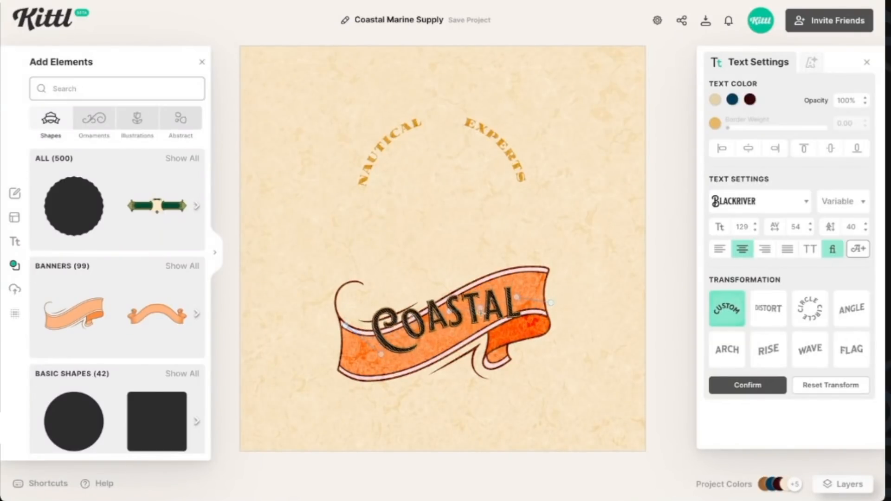
{"action": "mouse_move", "coordinate": [449, 316]}
{"action": "left_mouse_down"}
{"action": "mouse_move", "coordinate": [452, 327]}
{"action": "mouse_move", "coordinate": [448, 313]}
{"action": "left_mouse_up"}
{"action": "left_click", "coordinate": [450, 310]}
{"action": "left_click", "coordinate": [447, 269]}
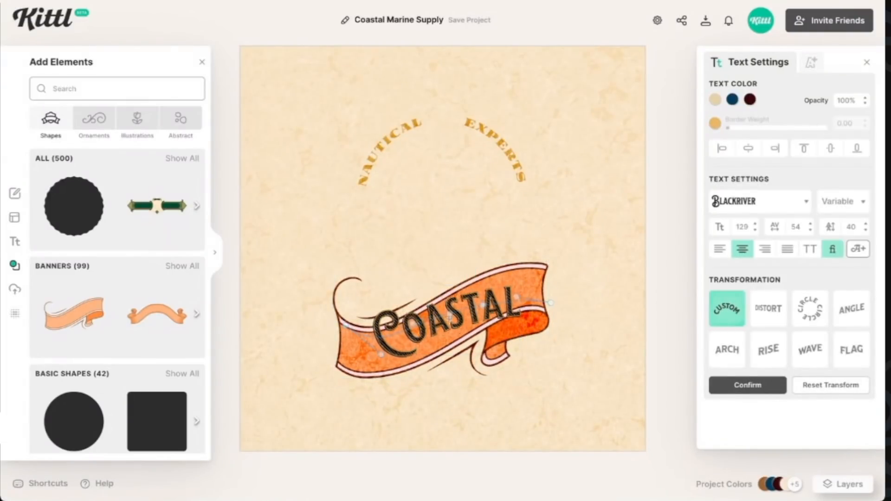
Refine COASTAL's curve points to fit the lettering inside the banner, and finish editing the free line
{"action": "left_click_drag", "start_coordinate": [488, 314], "coordinate": [482, 303]}
{"action": "left_click_drag", "start_coordinate": [551, 302], "coordinate": [547, 286]}
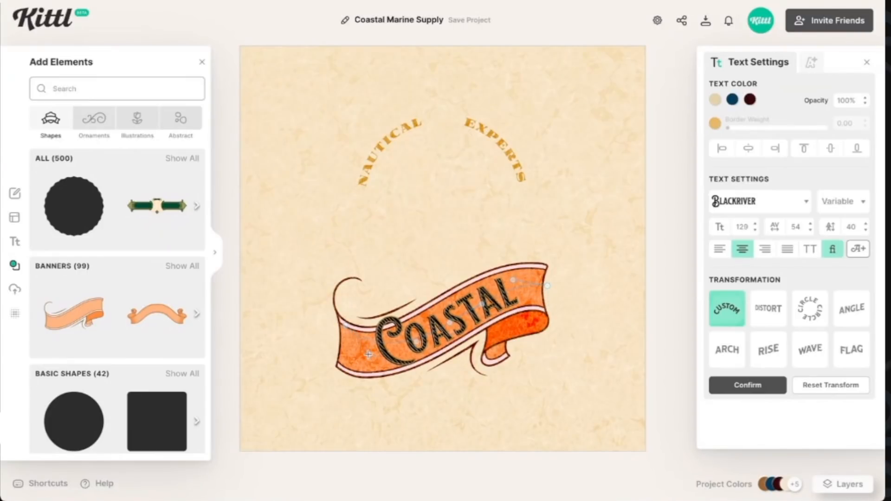
{"action": "left_click", "coordinate": [560, 383]}
Move the banner and COASTAL text together up and to the left, and select the text on its own
{"action": "left_click_drag", "start_coordinate": [379, 238], "coordinate": [587, 390]}
{"action": "left_click_drag", "start_coordinate": [482, 328], "coordinate": [437, 287]}
{"action": "left_click", "coordinate": [505, 346]}
{"action": "left_click", "coordinate": [445, 264]}
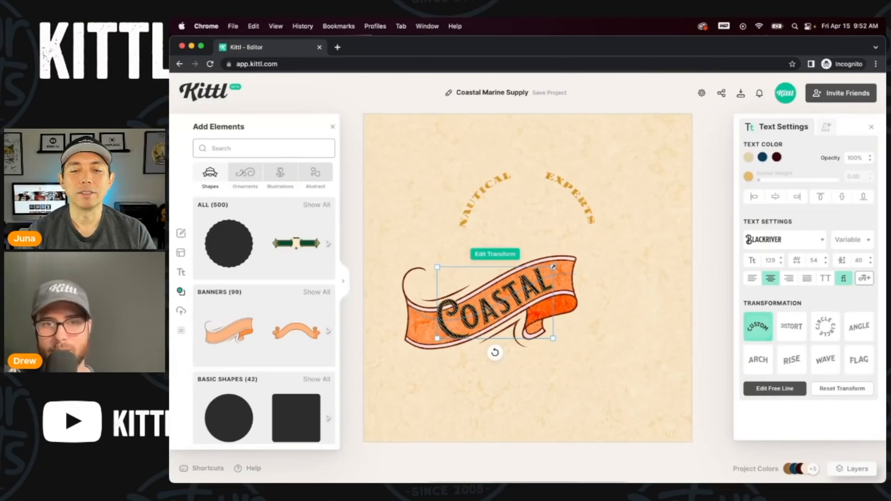
Replace COASTAL's ornate initial letter with a plain lowercase c
{"action": "left_click", "coordinate": [578, 337]}
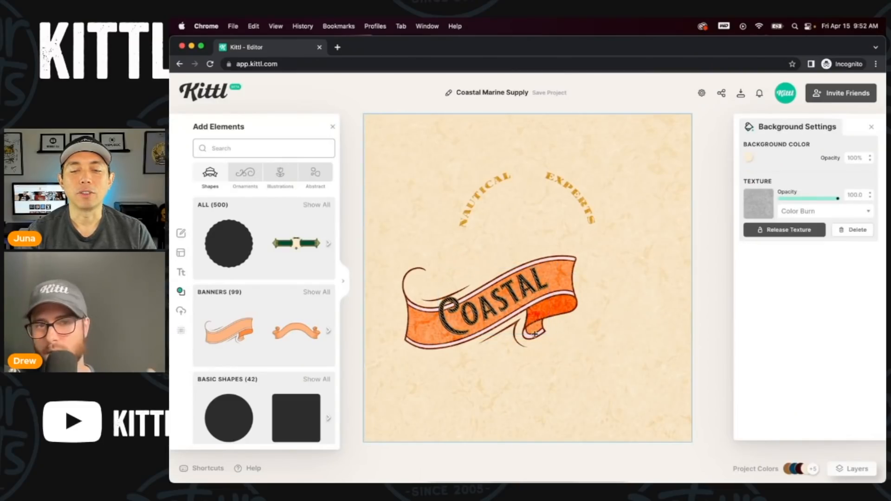
{"action": "double_click", "coordinate": [463, 320]}
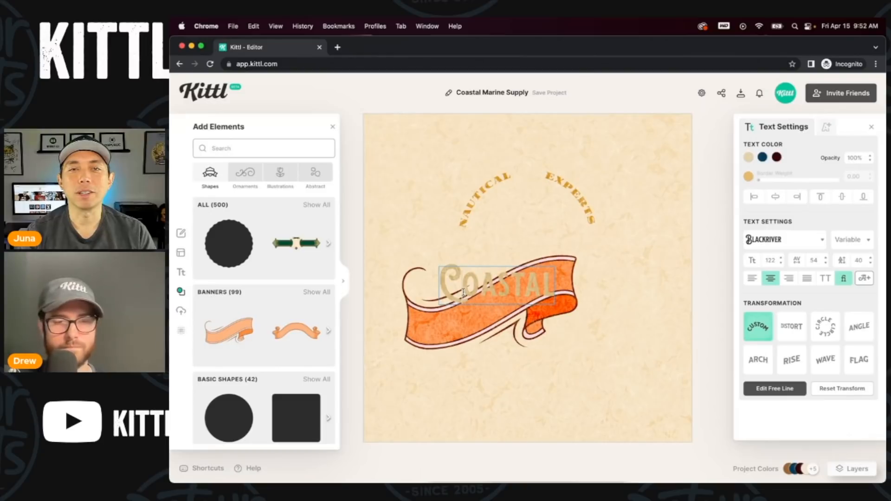
{"action": "key", "text": "BackSpace"}
{"action": "type", "text": "c"}
{"action": "left_click", "coordinate": [585, 334]}
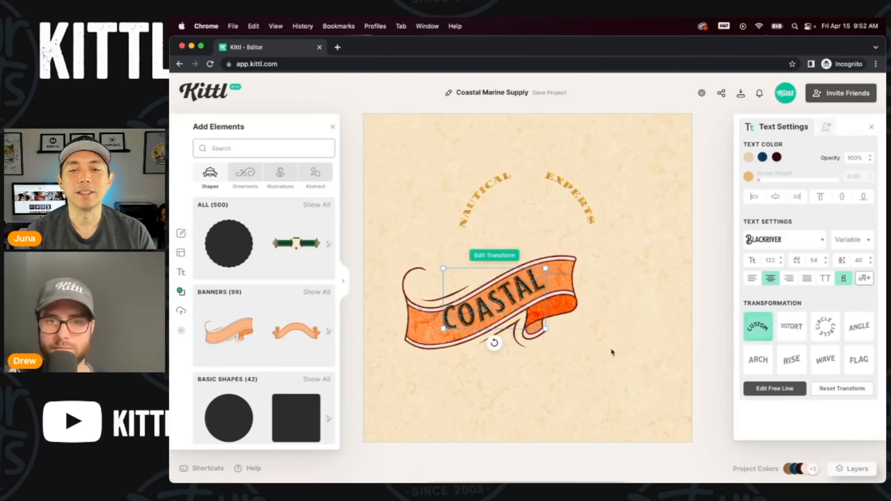
{"action": "left_click", "coordinate": [610, 349]}
Reopen COASTAL's custom transform and lower the starting point of its curve inside the banner
{"action": "left_click", "coordinate": [473, 317]}
{"action": "left_click", "coordinate": [495, 257]}
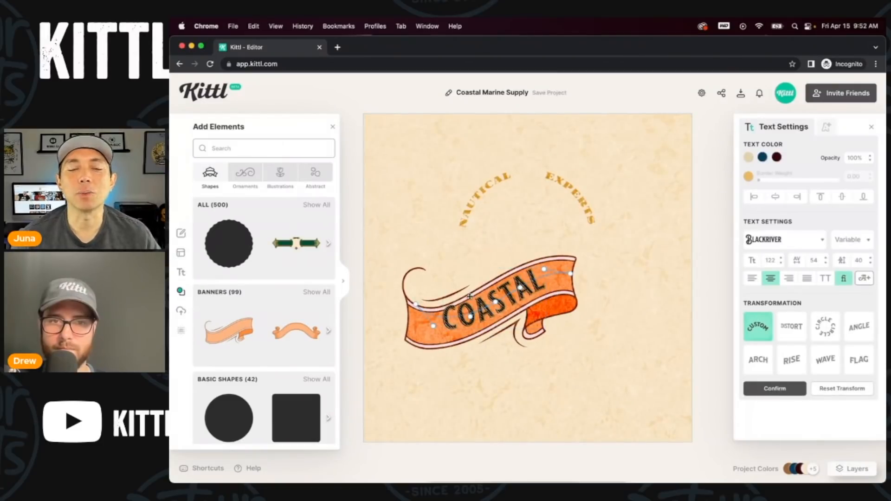
{"action": "left_click_drag", "start_coordinate": [415, 305], "coordinate": [416, 316]}
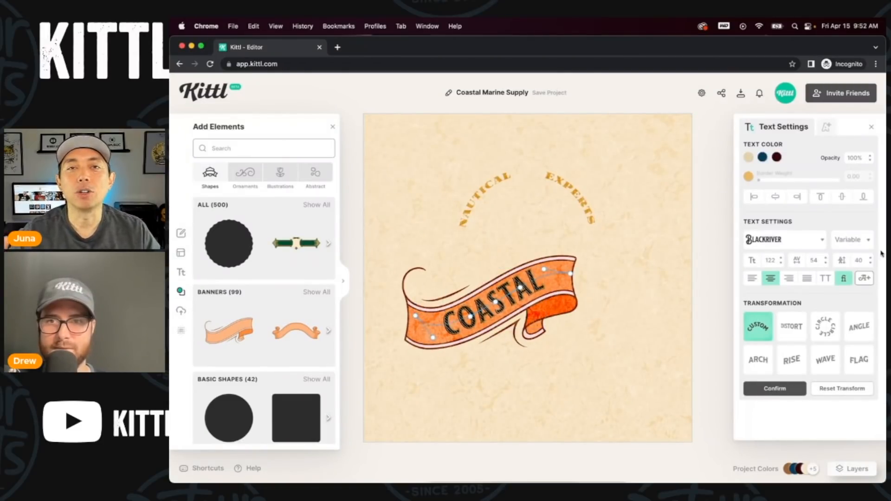
Set COASTAL's variable font width to 519, slightly lower the end point of its curve, and finish the transform
{"action": "left_click", "coordinate": [847, 240]}
{"action": "left_click_drag", "start_coordinate": [698, 253], "coordinate": [744, 262]}
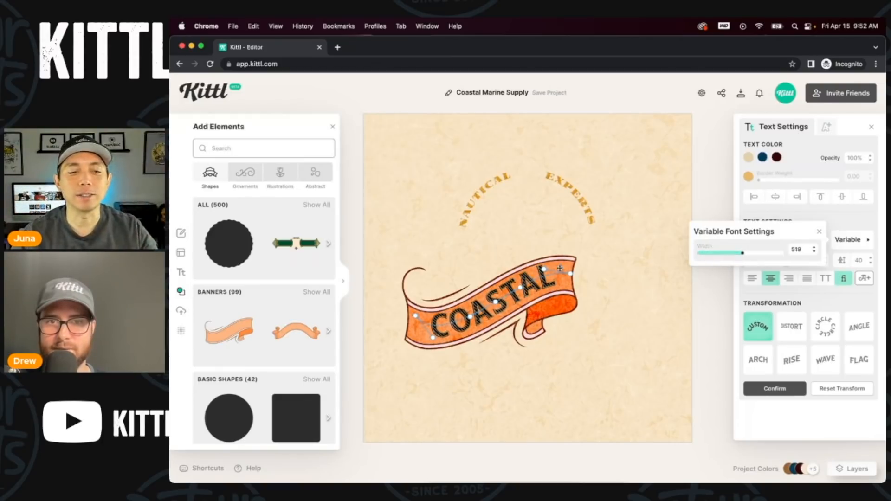
{"action": "left_click_drag", "start_coordinate": [569, 273], "coordinate": [570, 276]}
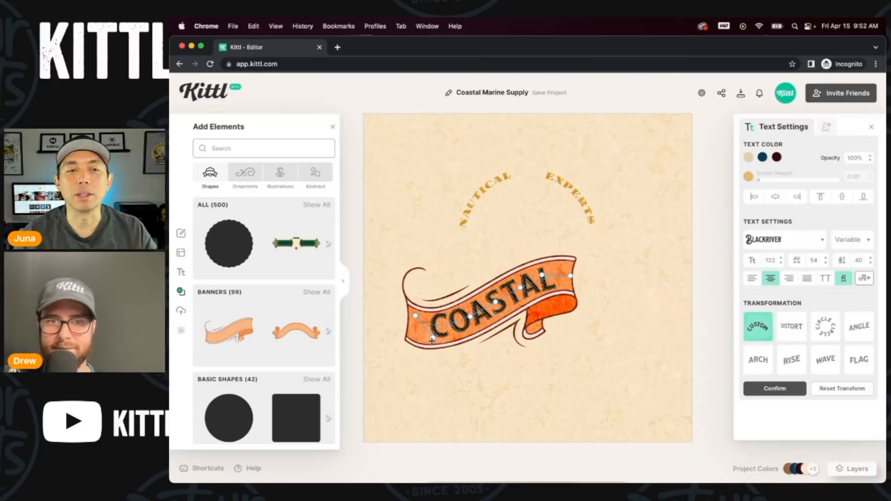
{"action": "left_click", "coordinate": [602, 381]}
Move the banner and COASTAL text together down and to the right
{"action": "left_click_drag", "start_coordinate": [441, 254], "coordinate": [549, 345]}
{"action": "left_click_drag", "start_coordinate": [547, 327], "coordinate": [580, 342]}
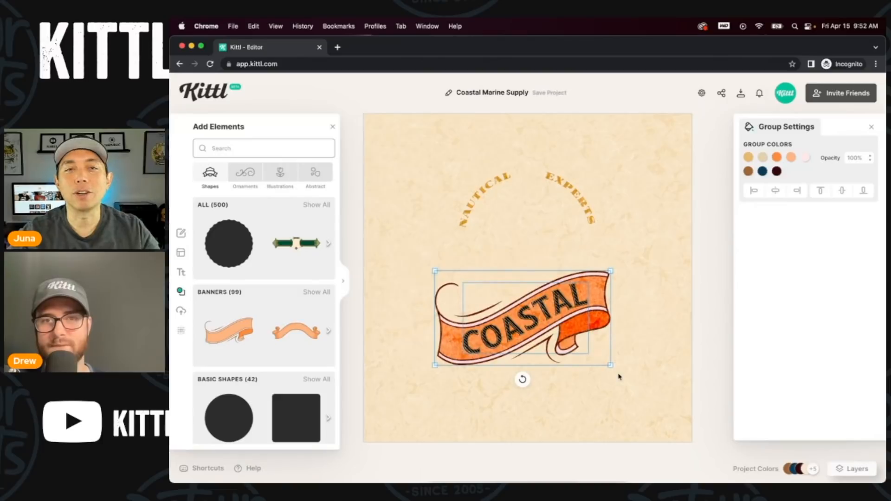
{"action": "left_click", "coordinate": [636, 348]}
Change the banner's first orange object colour to the lighter peach FFB583 from the document palette
{"action": "left_click", "coordinate": [595, 302]}
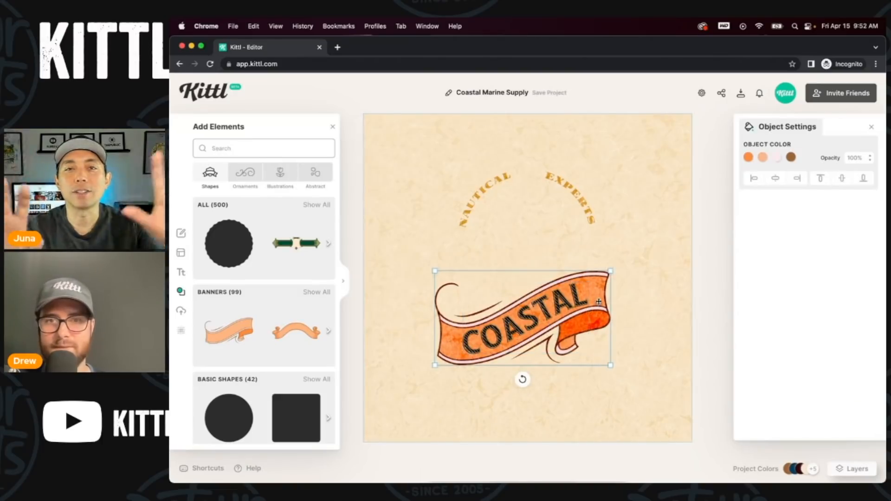
{"action": "left_click", "coordinate": [748, 157]}
{"action": "left_click", "coordinate": [613, 272]}
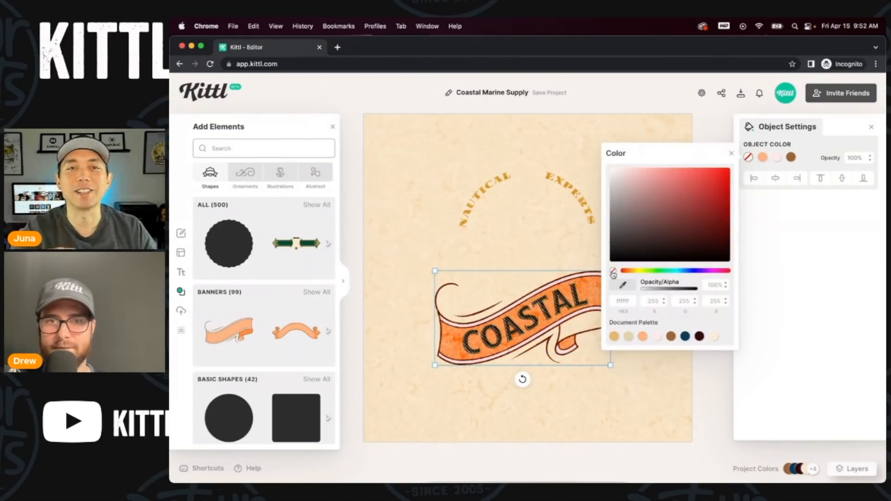
{"action": "left_click", "coordinate": [643, 337]}
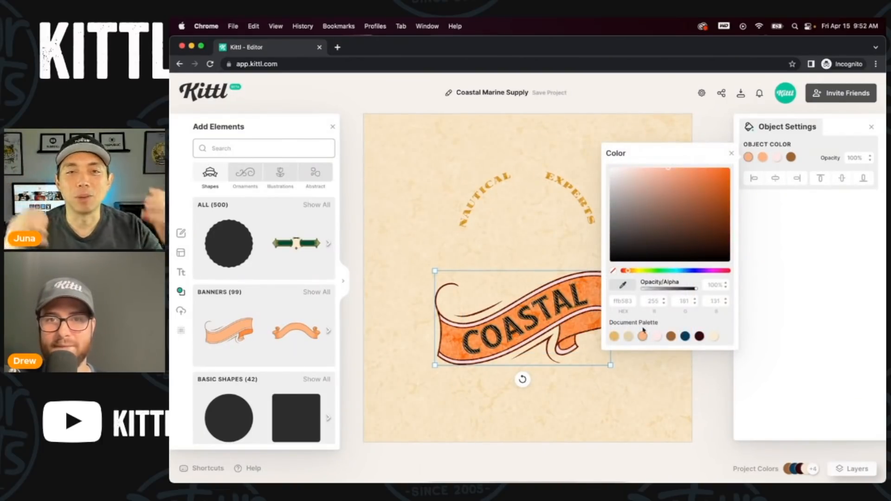
{"action": "left_click", "coordinate": [541, 232]}
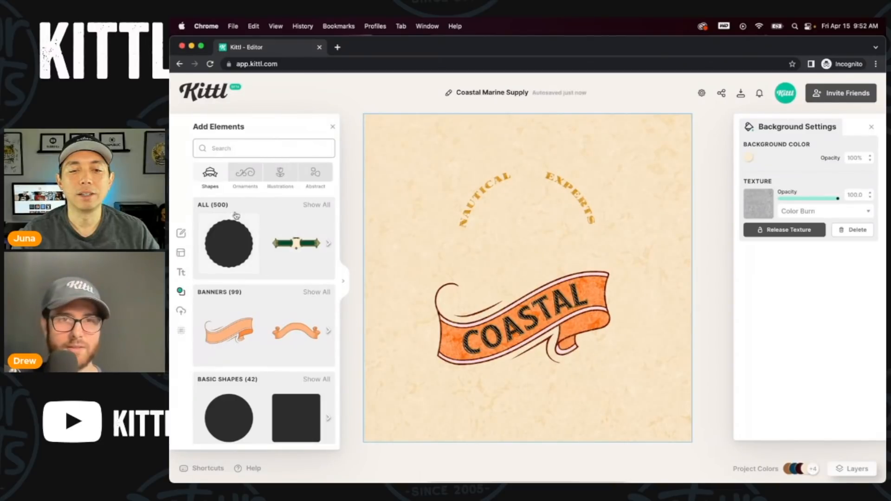
Look through the saved projects and delete the curved NAUTICAL EXPERTS text from the design
{"action": "left_click", "coordinate": [181, 232]}
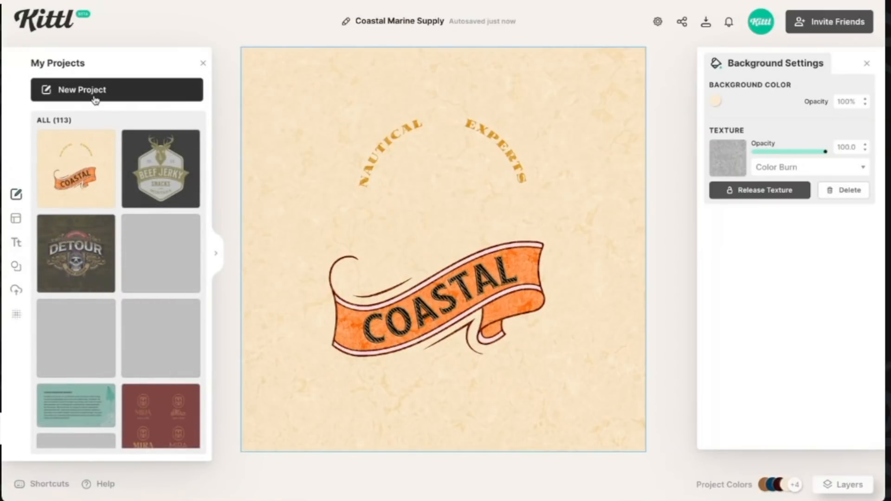
{"action": "scroll", "coordinate": [172, 310], "scroll_direction": "down", "scroll_amount": 3}
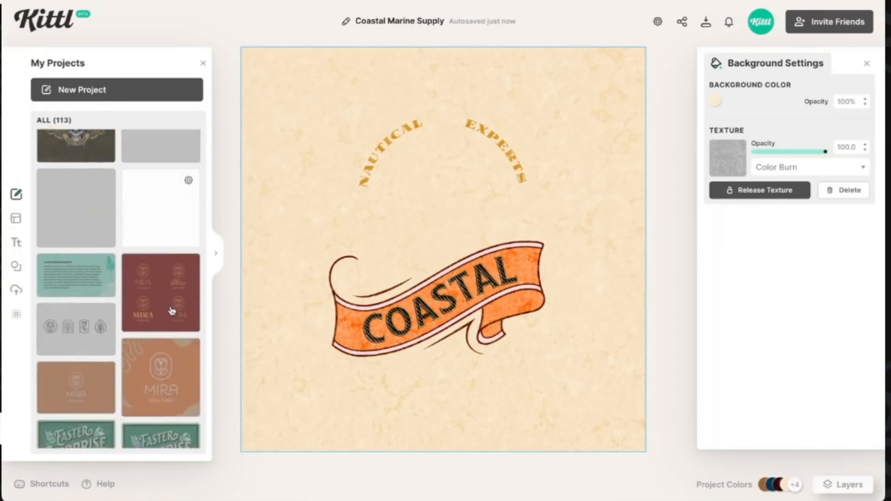
{"action": "scroll", "coordinate": [171, 310], "scroll_direction": "up", "scroll_amount": 2}
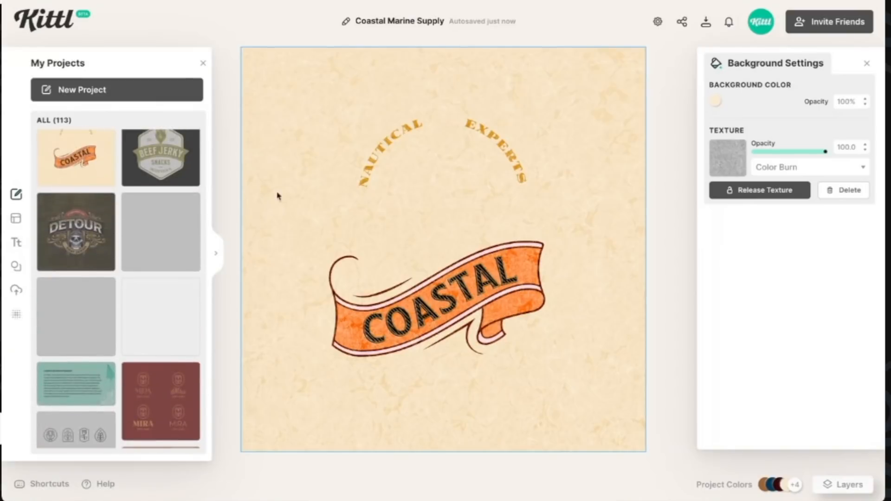
{"action": "left_click", "coordinate": [378, 110]}
{"action": "key", "text": "Delete"}
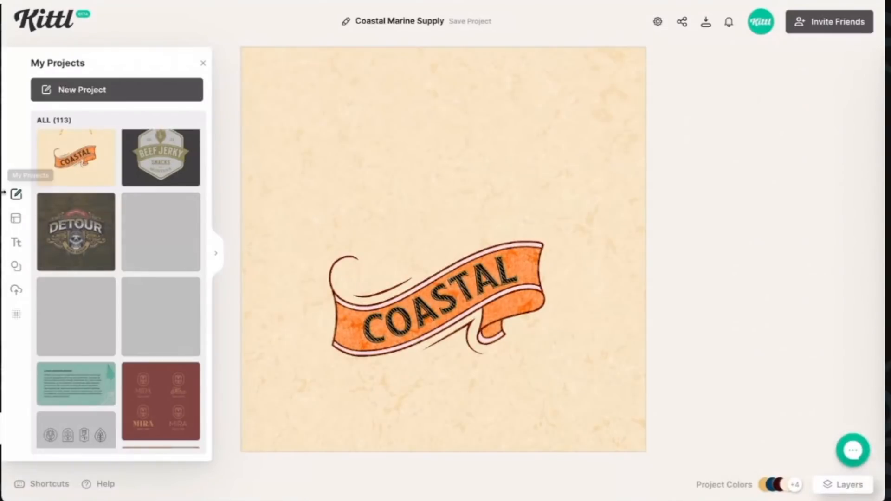
Browse the logo design template categories and search the templates for "animal"
{"action": "left_click", "coordinate": [15, 218]}
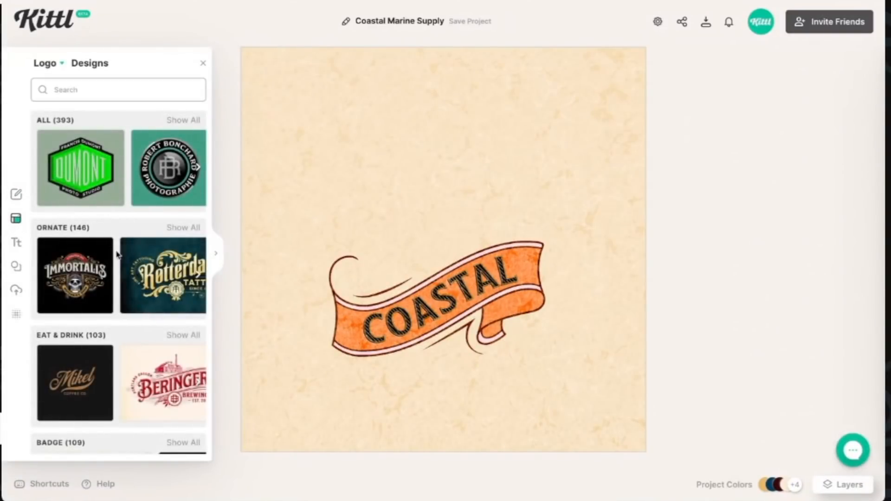
{"action": "scroll", "coordinate": [118, 278], "scroll_direction": "down", "scroll_amount": 3}
{"action": "scroll", "coordinate": [150, 328], "scroll_direction": "right", "scroll_amount": 1}
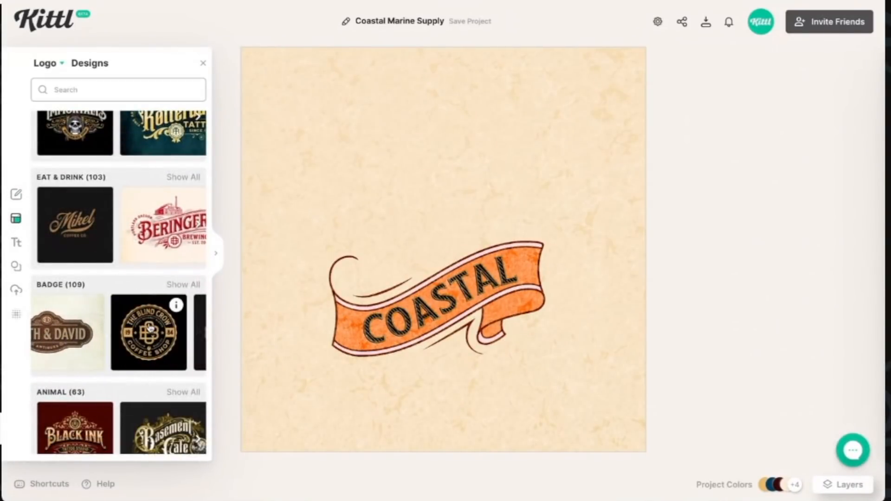
{"action": "scroll", "coordinate": [149, 331], "scroll_direction": "down", "scroll_amount": 7}
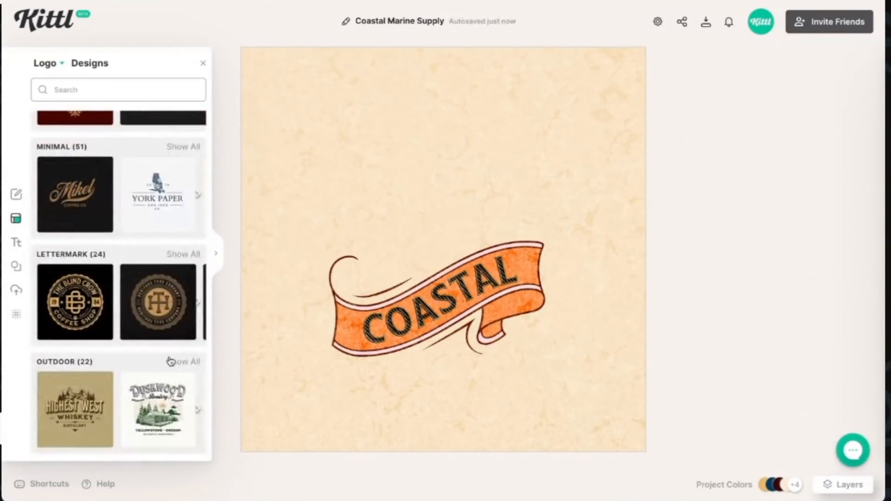
{"action": "scroll", "coordinate": [102, 269], "scroll_direction": "up", "scroll_amount": 10}
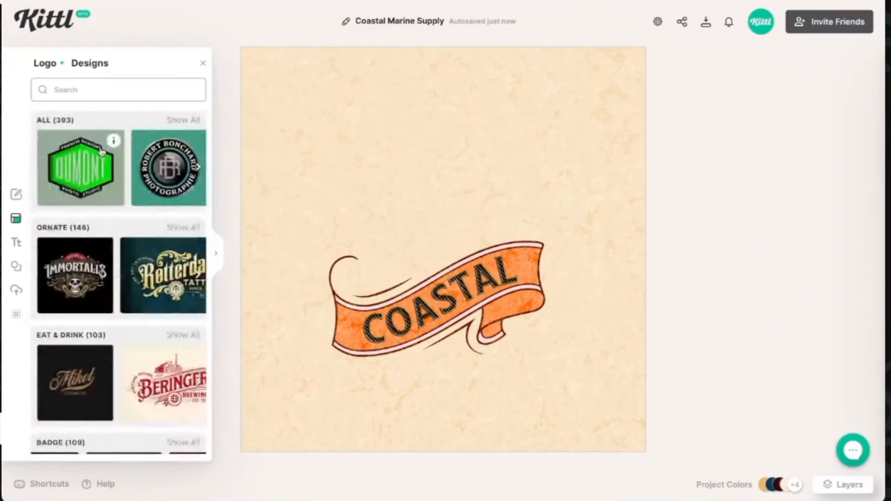
{"action": "left_click", "coordinate": [84, 84]}
{"action": "type", "text": "animal"}
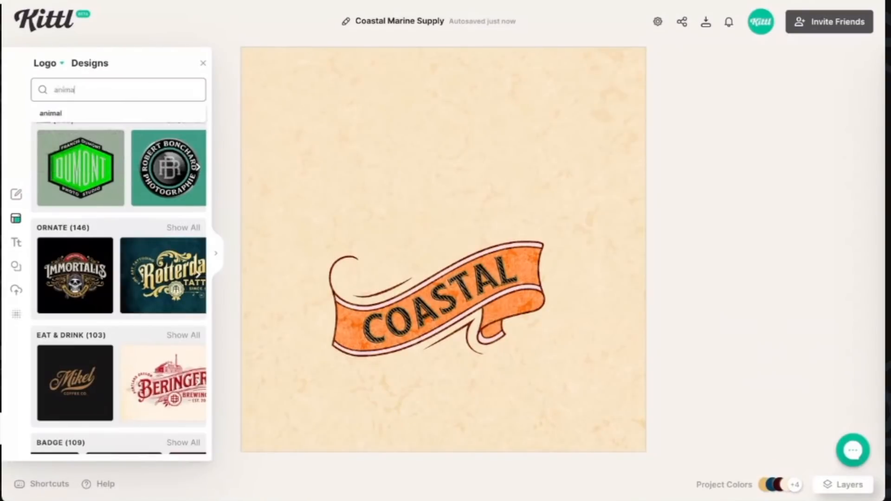
{"action": "key", "text": "Return"}
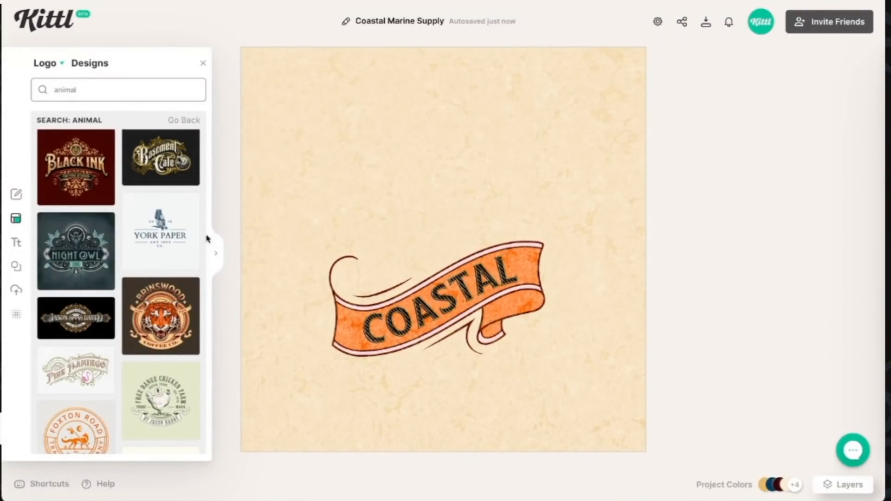
Clear the banner design from the canvas and add the vintage BLACKSMITH BREWERY text template
{"action": "left_click", "coordinate": [18, 246]}
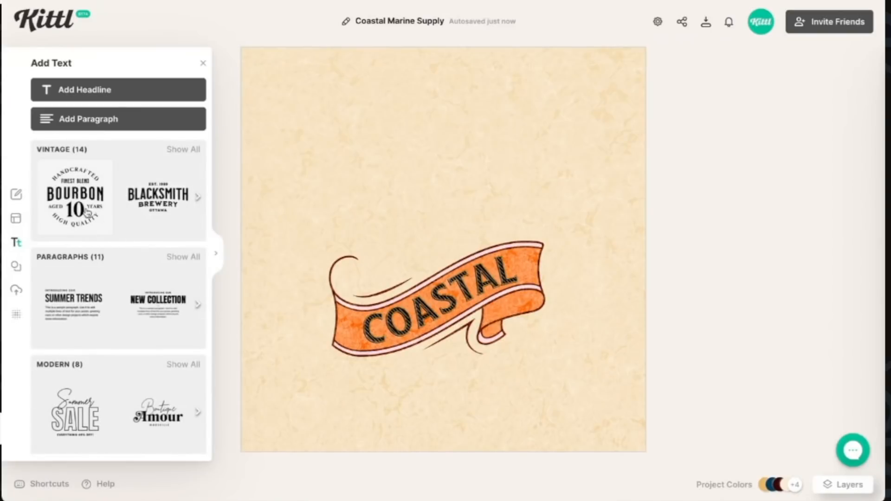
{"action": "scroll", "coordinate": [124, 296], "scroll_direction": "down", "scroll_amount": 5}
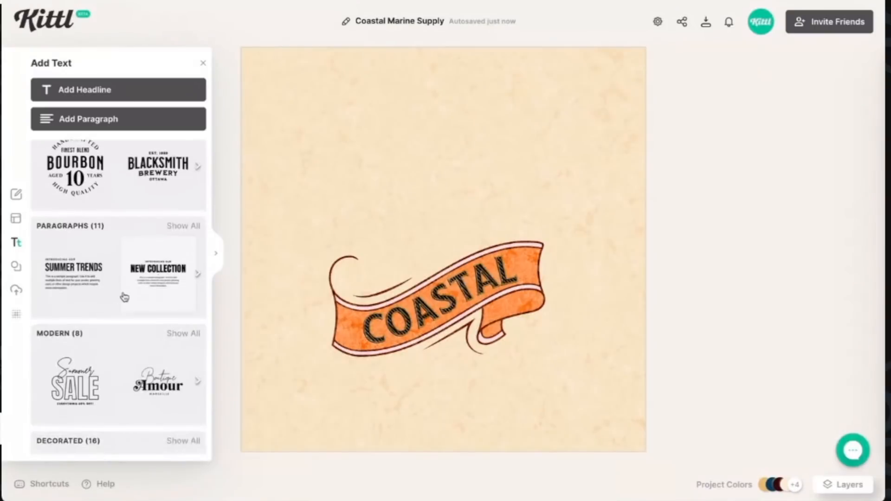
{"action": "scroll", "coordinate": [134, 300], "scroll_direction": "up", "scroll_amount": 5}
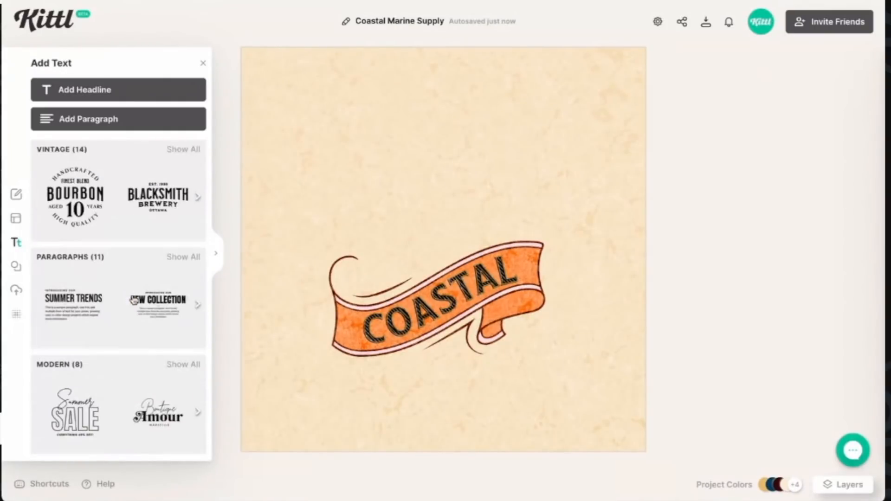
{"action": "left_click", "coordinate": [217, 258]}
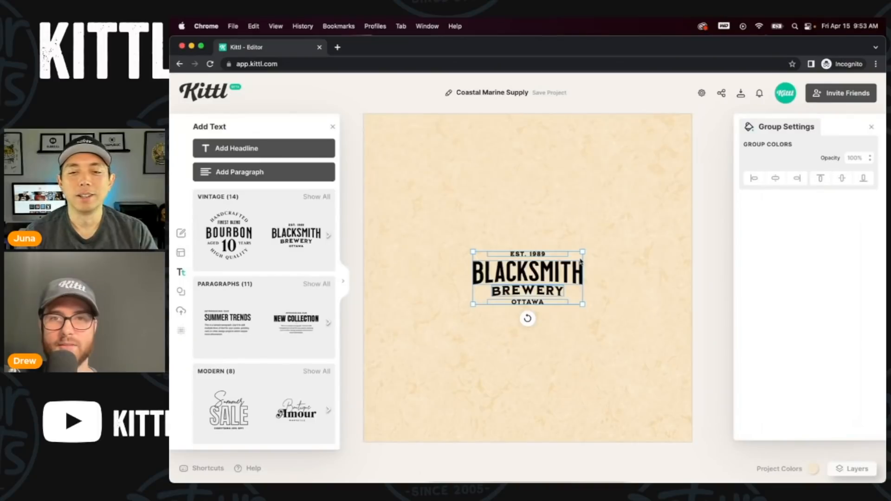
Enlarge the BLACKSMITH BREWERY text group to about three quarters of the canvas width and position it near the centre
{"action": "left_click_drag", "start_coordinate": [613, 228], "coordinate": [642, 218]}
{"action": "left_click_drag", "start_coordinate": [619, 274], "coordinate": [575, 274]}
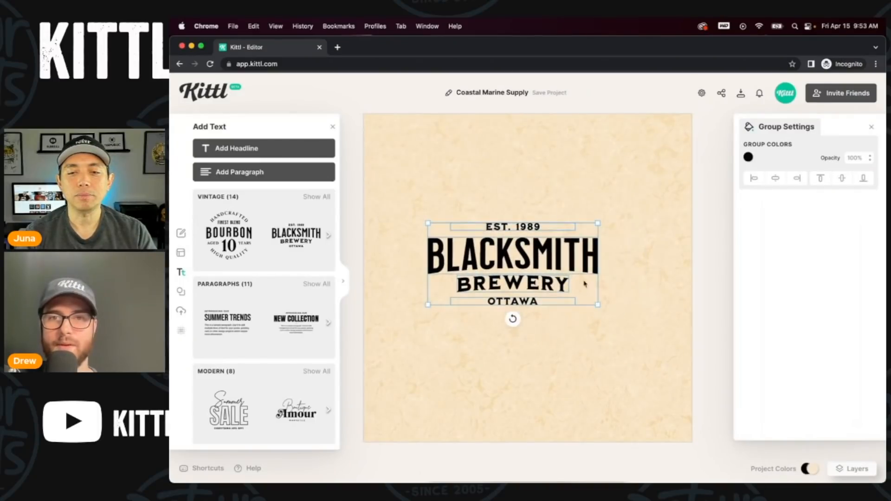
{"action": "left_click_drag", "start_coordinate": [597, 306], "coordinate": [643, 368]}
{"action": "left_click_drag", "start_coordinate": [579, 277], "coordinate": [562, 263]}
{"action": "left_click_drag", "start_coordinate": [523, 238], "coordinate": [505, 243]}
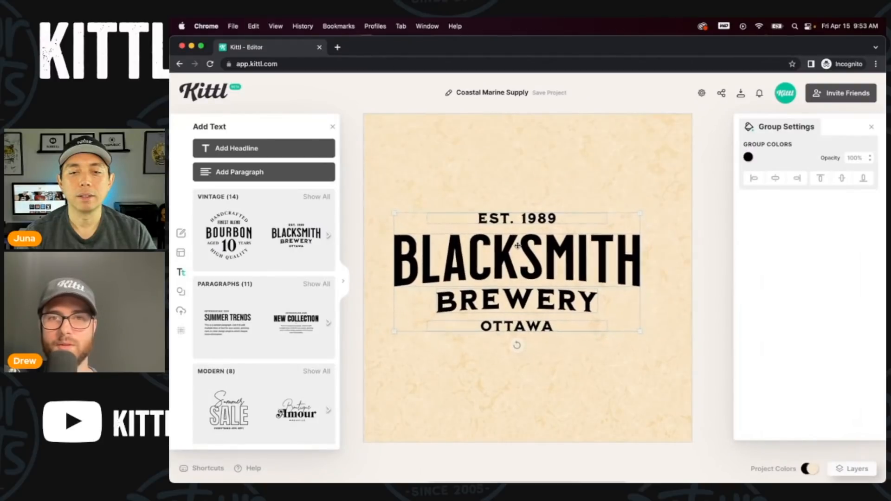
Ungroup the text template and replace BLACKSMITH with DETOUR SHIRTS
{"action": "right_click", "coordinate": [526, 257]}
{"action": "left_click", "coordinate": [557, 305]}
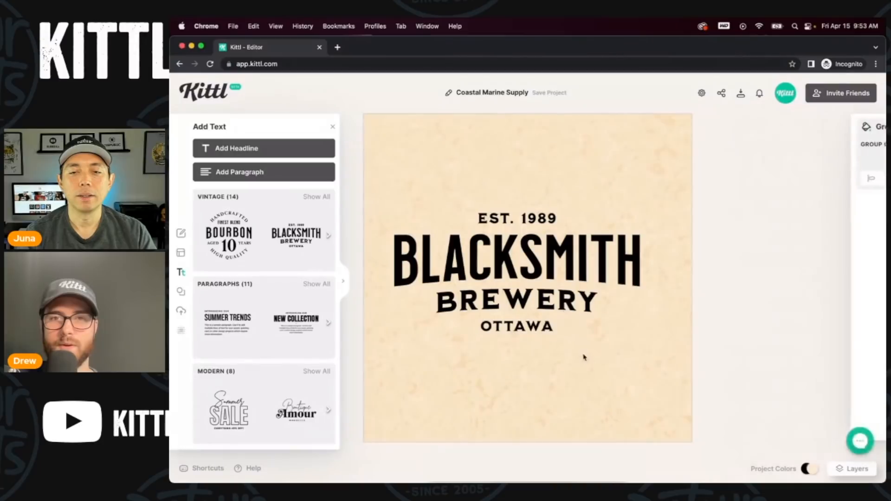
{"action": "left_click", "coordinate": [563, 258]}
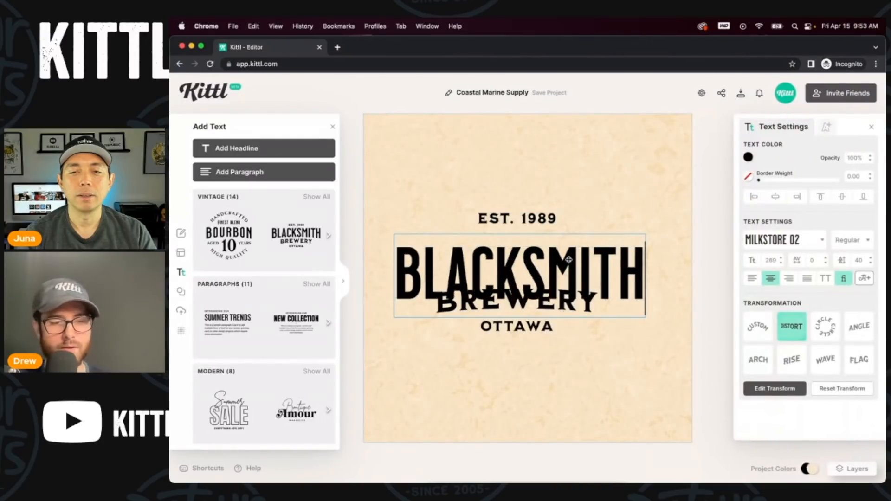
{"action": "double_click", "coordinate": [569, 260]}
{"action": "type", "text": "DETOUR SHIRTS"}
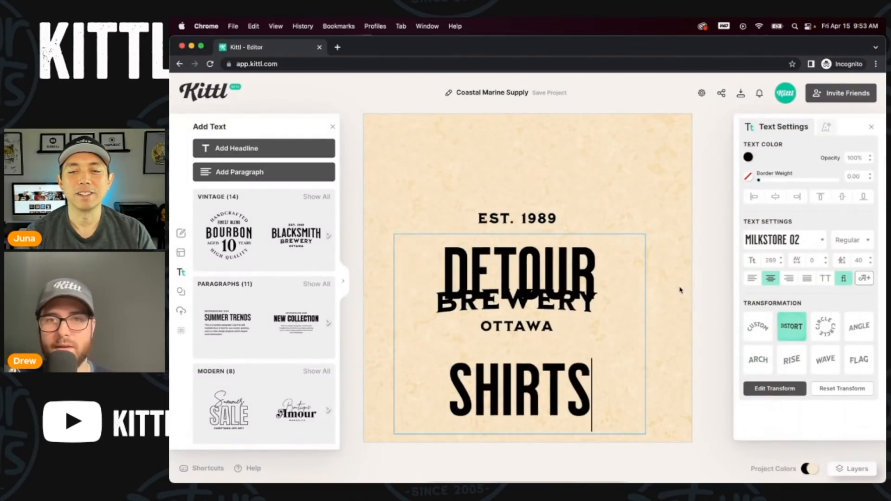
{"action": "key", "text": "Escape"}
{"action": "left_click", "coordinate": [667, 298]}
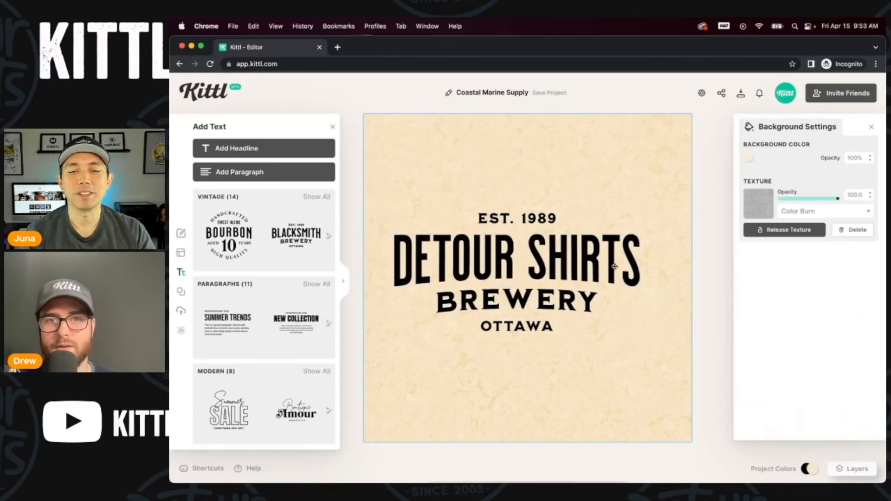
Centre DETOUR SHIRTS on the canvas, and move BREWERY and EST. 1989 down to even out the spacing around it
{"action": "left_click", "coordinate": [589, 260]}
{"action": "left_click", "coordinate": [770, 200]}
{"action": "left_click", "coordinate": [771, 202]}
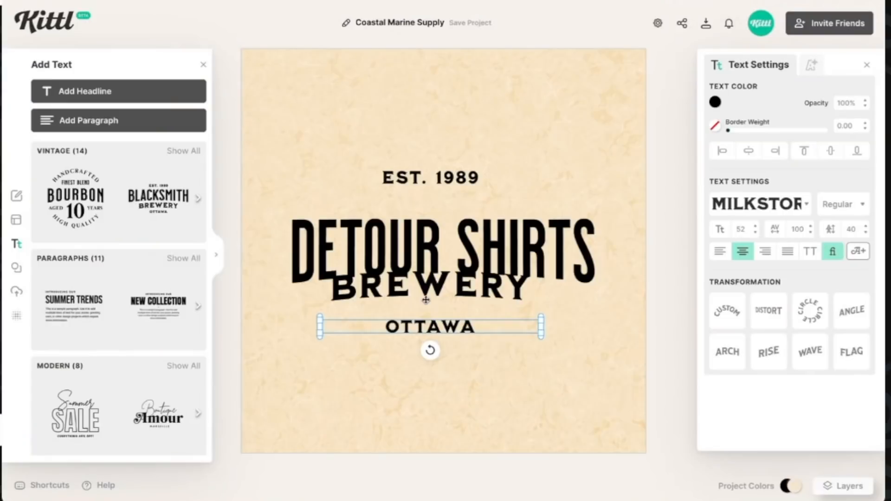
{"action": "left_click_drag", "start_coordinate": [426, 299], "coordinate": [426, 315]}
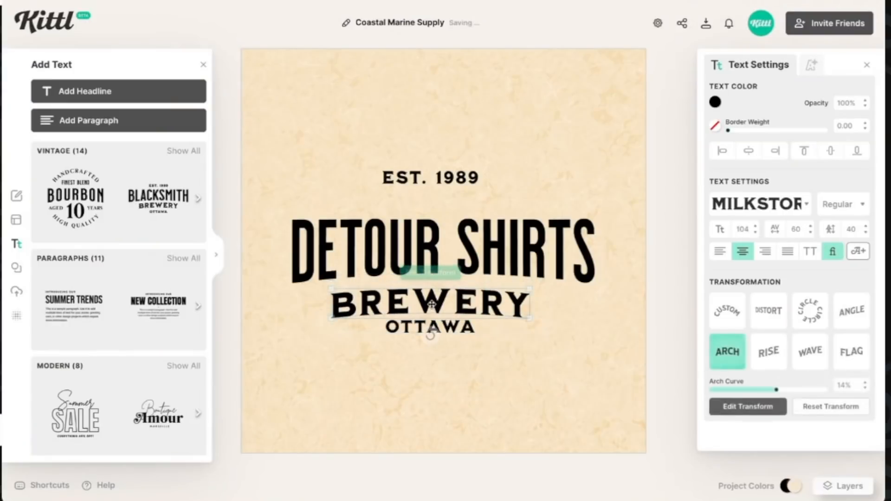
{"action": "left_click_drag", "start_coordinate": [447, 177], "coordinate": [447, 198]}
{"action": "left_click", "coordinate": [446, 244]}
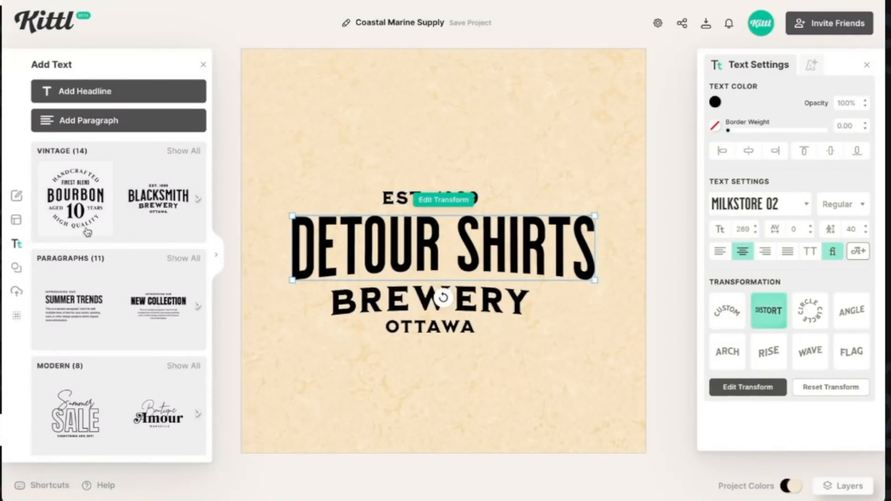
Add a new headline text and place it above EST. 1989
{"action": "scroll", "coordinate": [121, 301], "scroll_direction": "down", "scroll_amount": 5}
{"action": "scroll", "coordinate": [116, 334], "scroll_direction": "up", "scroll_amount": 2}
{"action": "scroll", "coordinate": [110, 360], "scroll_direction": "down", "scroll_amount": 2}
{"action": "scroll", "coordinate": [110, 360], "scroll_direction": "up", "scroll_amount": 4}
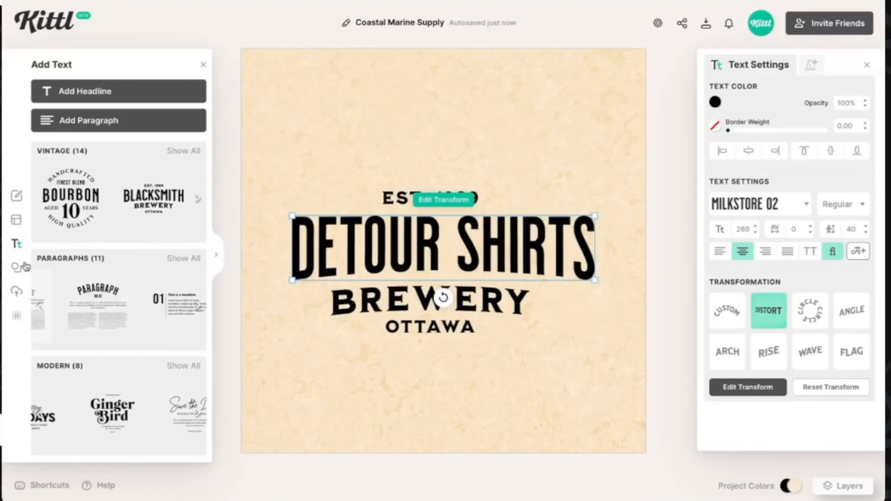
{"action": "left_click", "coordinate": [102, 94]}
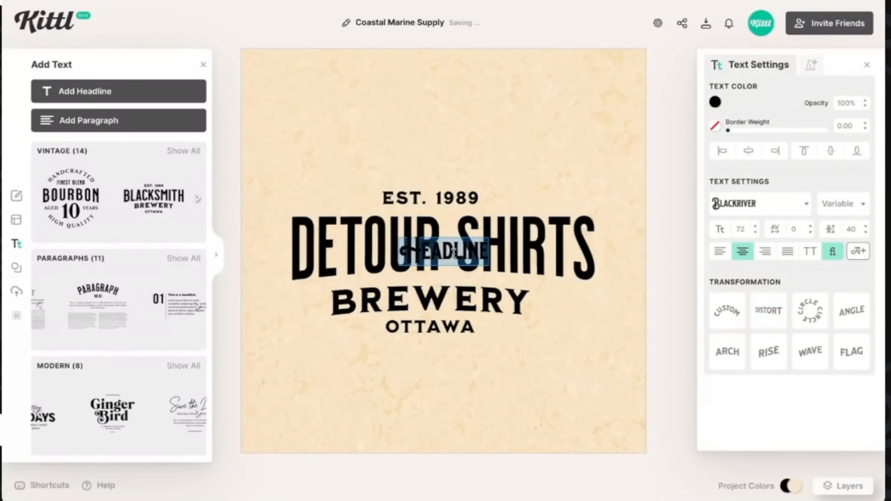
{"action": "left_click_drag", "start_coordinate": [469, 254], "coordinate": [483, 135]}
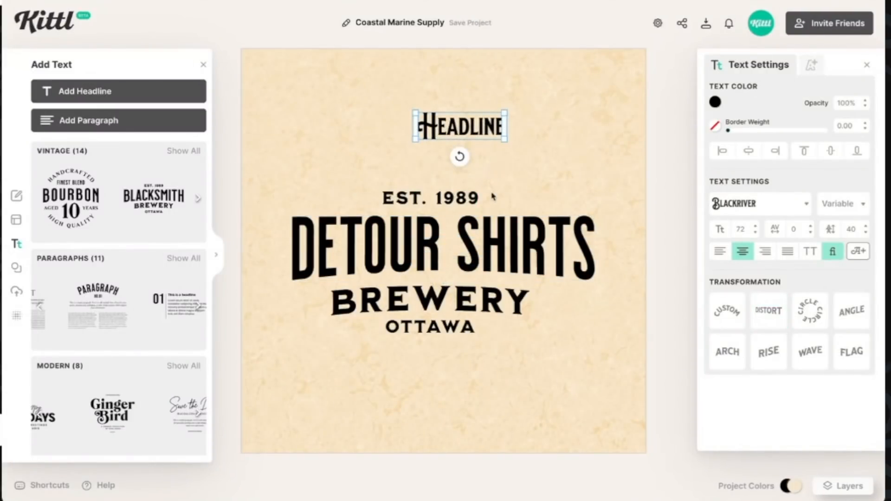
Check the keyboard shortcuts reference and add a second headline text just below the existing headline
{"action": "left_click", "coordinate": [41, 484]}
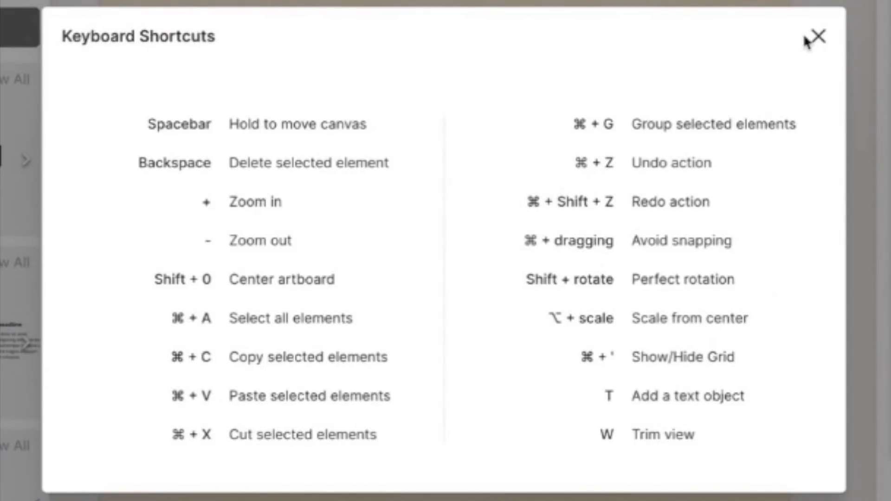
{"action": "left_click", "coordinate": [818, 38]}
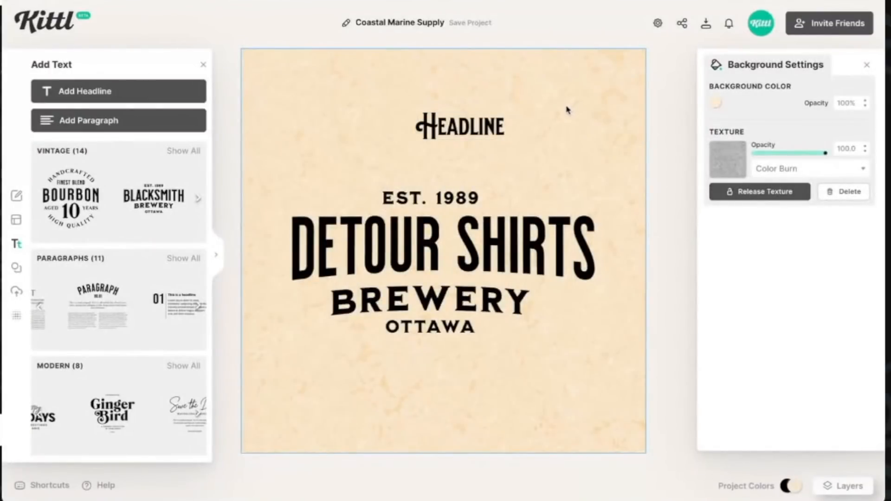
{"action": "key", "text": "t"}
{"action": "left_click_drag", "start_coordinate": [445, 252], "coordinate": [549, 157]}
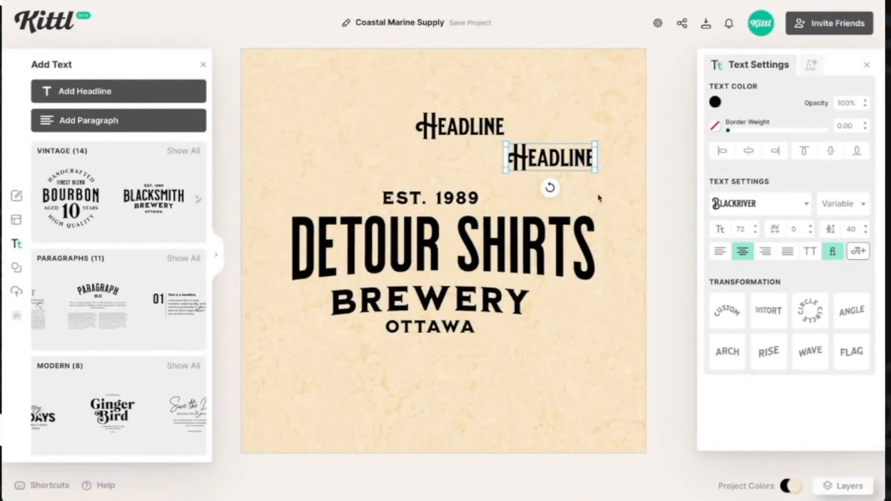
Browse the available typefaces for the new headline without choosing one
{"action": "left_click", "coordinate": [709, 207]}
{"action": "scroll", "coordinate": [604, 240], "scroll_direction": "down", "scroll_amount": 7}
{"action": "scroll", "coordinate": [603, 240], "scroll_direction": "down", "scroll_amount": 5}
{"action": "left_click", "coordinate": [395, 148]}
{"action": "left_click", "coordinate": [549, 160]}
{"action": "left_click", "coordinate": [754, 204]}
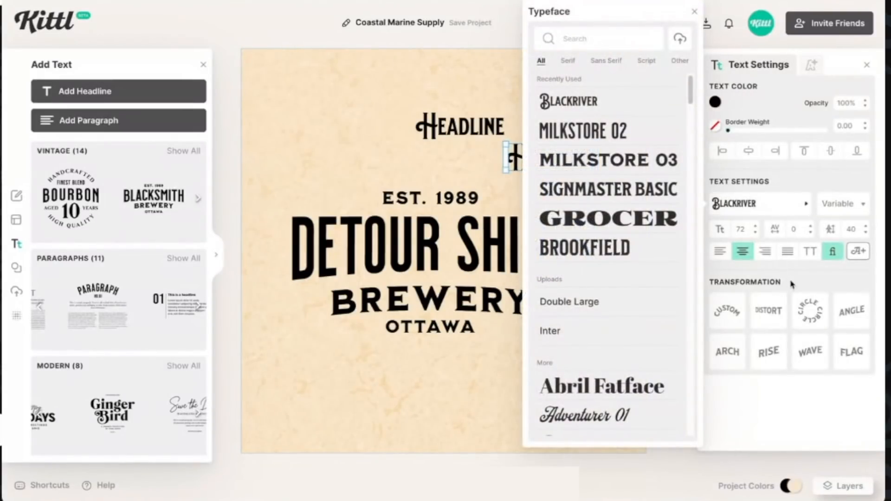
{"action": "left_click", "coordinate": [490, 177]}
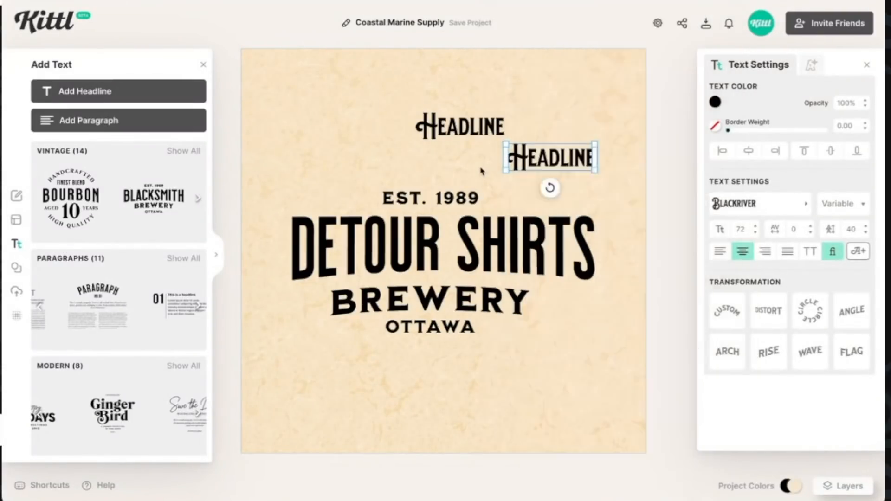
Delete both headline texts above the EST. 1989 line
{"action": "left_click", "coordinate": [525, 163]}
{"action": "key", "text": "Delete"}
{"action": "left_click", "coordinate": [483, 114]}
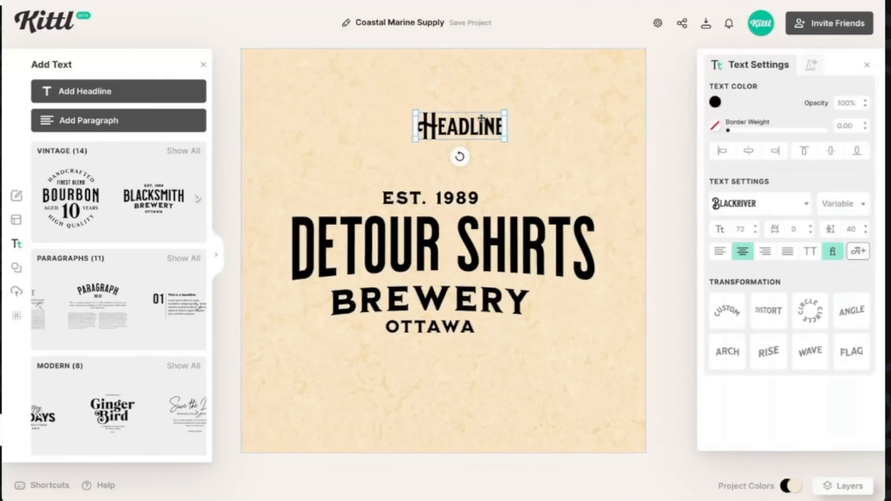
{"action": "key", "text": "Delete"}
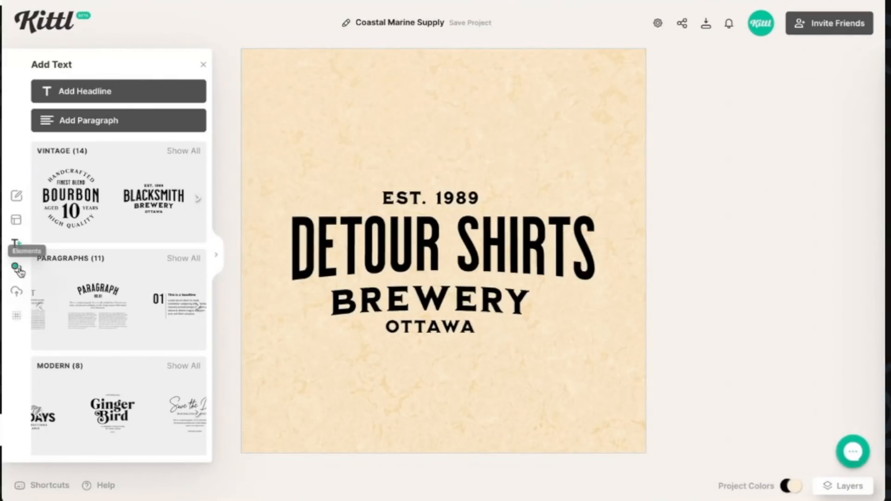
Browse the shape elements in an expanded view, looking through the banners, basic shapes and badges
{"action": "left_click", "coordinate": [16, 268]}
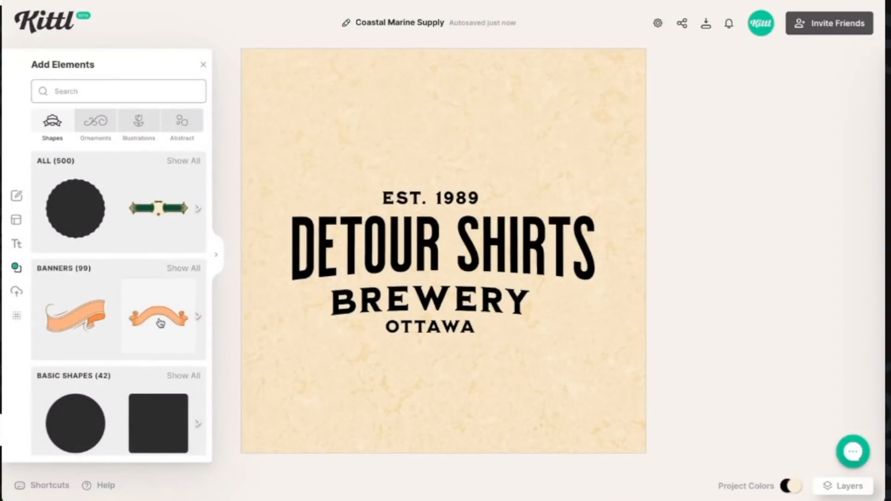
{"action": "scroll", "coordinate": [160, 322], "scroll_direction": "down", "scroll_amount": 3}
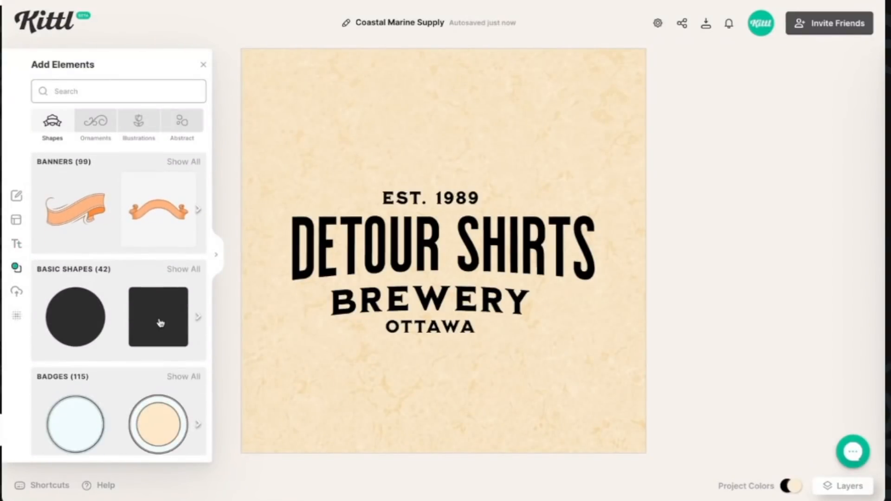
{"action": "scroll", "coordinate": [160, 323], "scroll_direction": "up", "scroll_amount": 2}
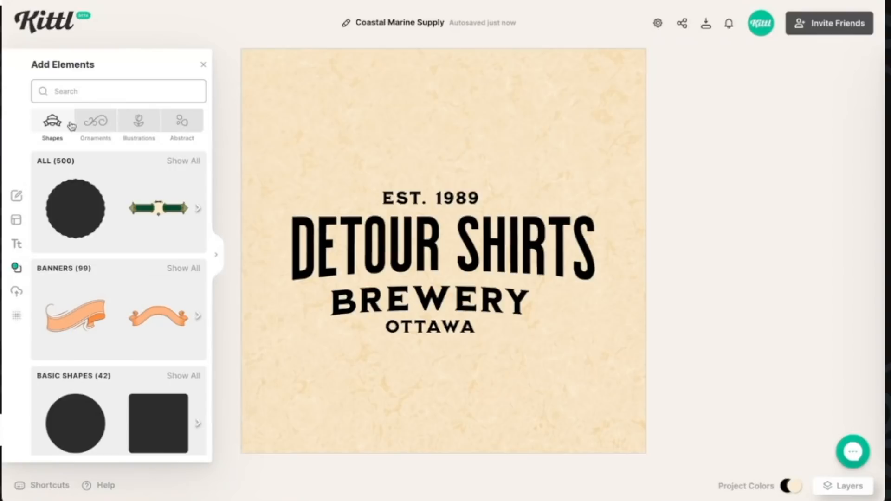
{"action": "left_click", "coordinate": [219, 257]}
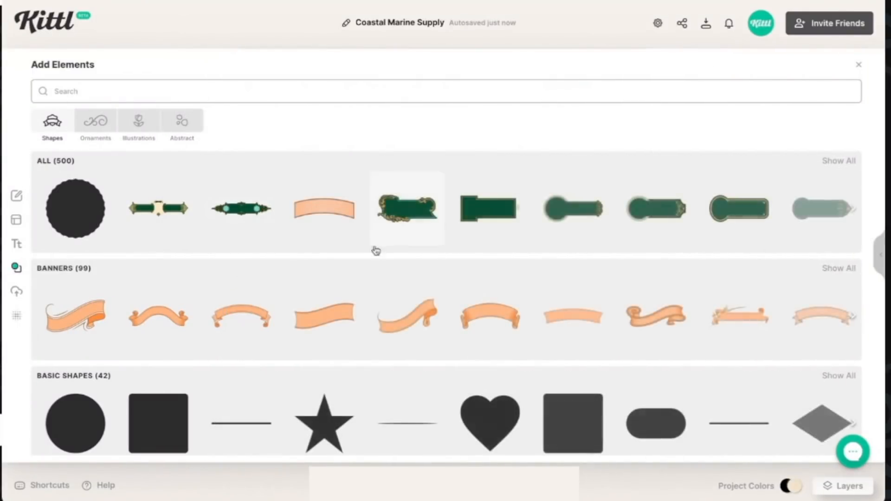
{"action": "scroll", "coordinate": [511, 277], "scroll_direction": "down", "scroll_amount": 3}
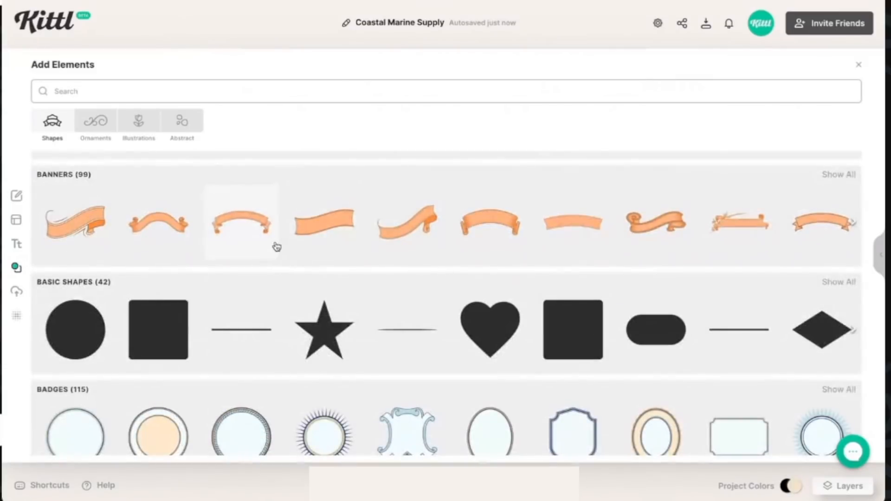
{"action": "scroll", "coordinate": [285, 241], "scroll_direction": "right", "scroll_amount": 5}
{"action": "scroll", "coordinate": [267, 300], "scroll_direction": "down", "scroll_amount": 2}
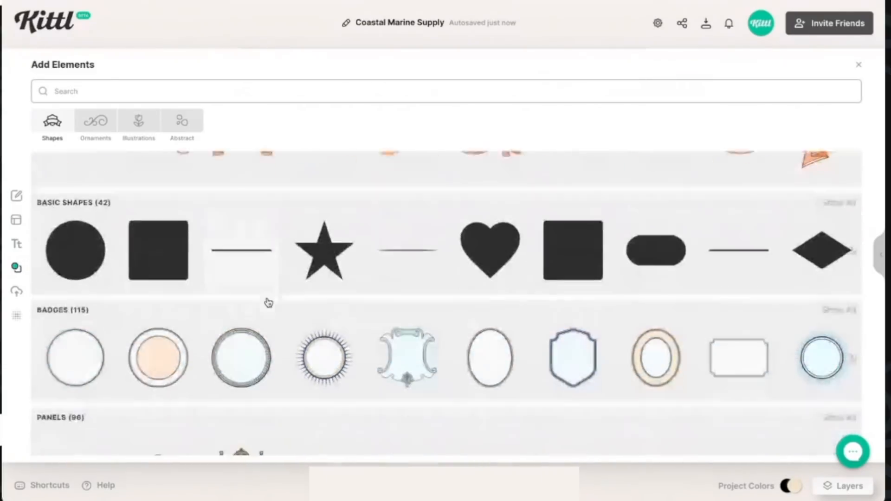
{"action": "scroll", "coordinate": [304, 243], "scroll_direction": "right", "scroll_amount": 4}
{"action": "scroll", "coordinate": [306, 244], "scroll_direction": "right", "scroll_amount": 4}
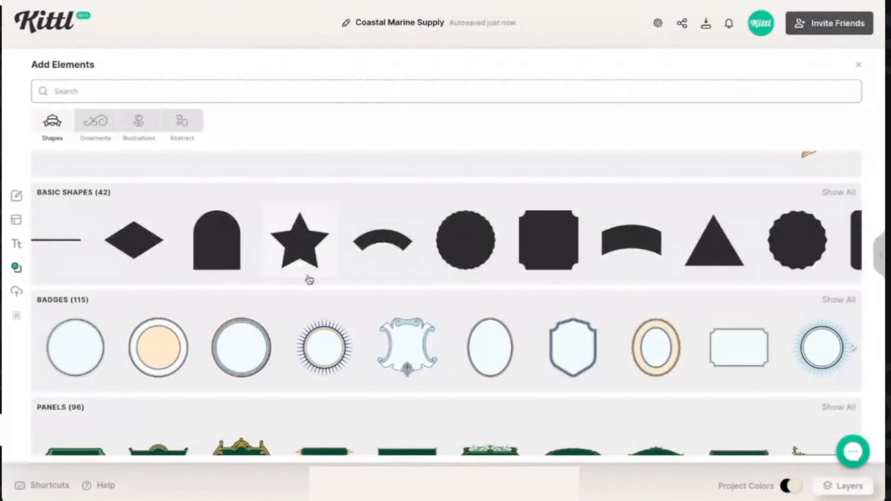
{"action": "scroll", "coordinate": [308, 278], "scroll_direction": "down", "scroll_amount": 2}
{"action": "scroll", "coordinate": [325, 295], "scroll_direction": "right", "scroll_amount": 6}
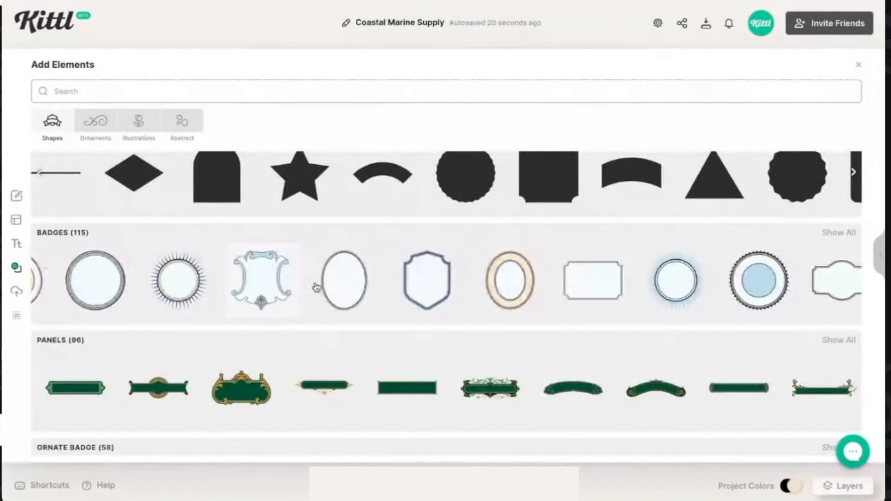
{"action": "scroll", "coordinate": [316, 287], "scroll_direction": "right", "scroll_amount": 10}
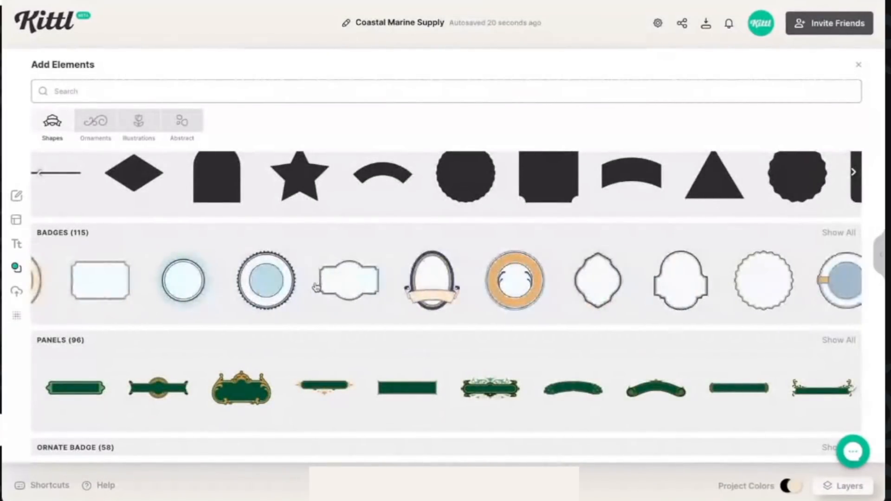
{"action": "scroll", "coordinate": [316, 287], "scroll_direction": "right", "scroll_amount": 6}
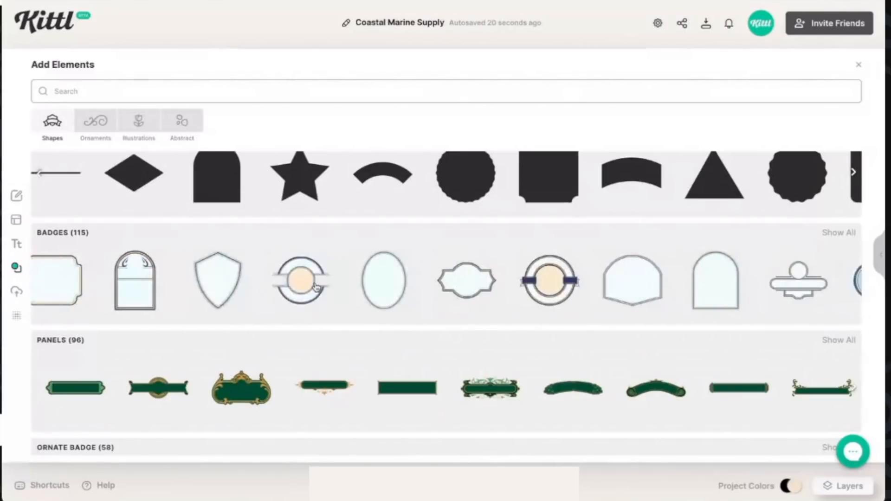
Examine the panels, ornate badges, ornate circles, simple components and rise elements among the shapes
{"action": "scroll", "coordinate": [393, 357], "scroll_direction": "down", "scroll_amount": 3}
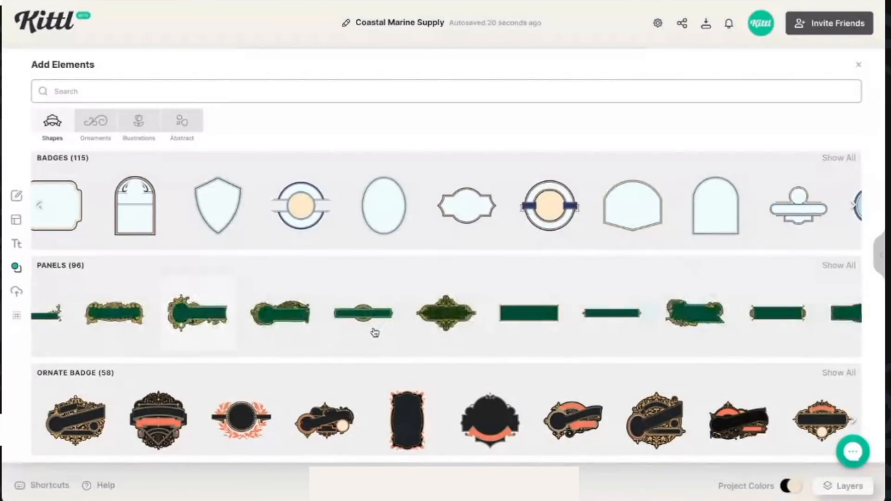
{"action": "scroll", "coordinate": [371, 343], "scroll_direction": "down", "scroll_amount": 3}
{"action": "scroll", "coordinate": [370, 351], "scroll_direction": "right", "scroll_amount": 5}
{"action": "scroll", "coordinate": [369, 351], "scroll_direction": "right", "scroll_amount": 5}
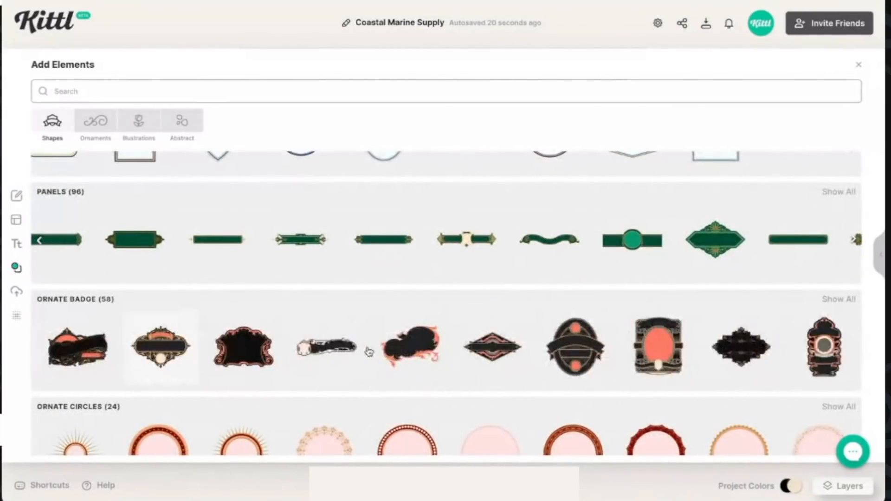
{"action": "scroll", "coordinate": [511, 288], "scroll_direction": "down", "scroll_amount": 6}
{"action": "scroll", "coordinate": [396, 281], "scroll_direction": "right", "scroll_amount": 6}
{"action": "scroll", "coordinate": [395, 280], "scroll_direction": "right", "scroll_amount": 4}
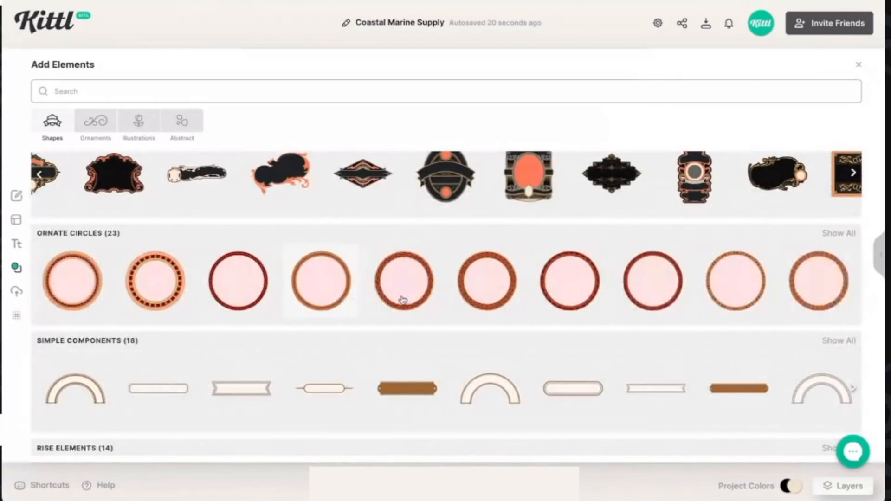
{"action": "scroll", "coordinate": [397, 358], "scroll_direction": "down", "scroll_amount": 3}
{"action": "scroll", "coordinate": [402, 330], "scroll_direction": "right", "scroll_amount": 5}
{"action": "scroll", "coordinate": [401, 331], "scroll_direction": "right", "scroll_amount": 4}
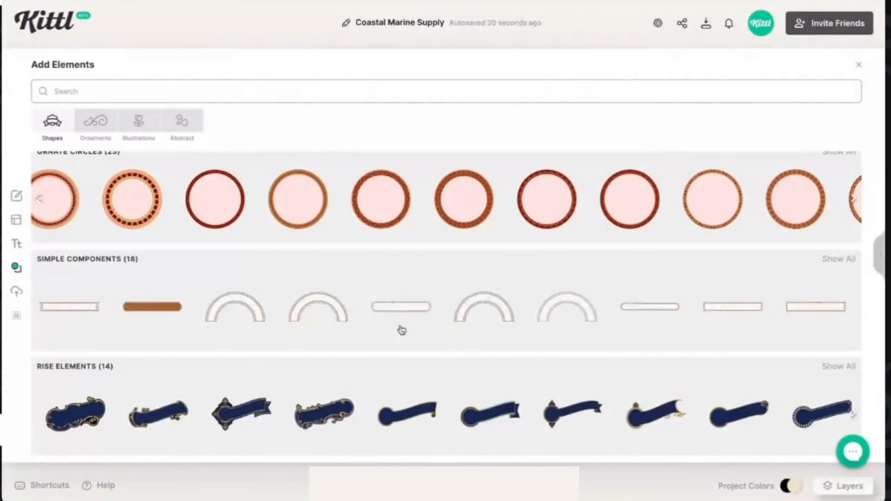
{"action": "scroll", "coordinate": [445, 371], "scroll_direction": "down", "scroll_amount": 1}
{"action": "scroll", "coordinate": [422, 384], "scroll_direction": "right", "scroll_amount": 5}
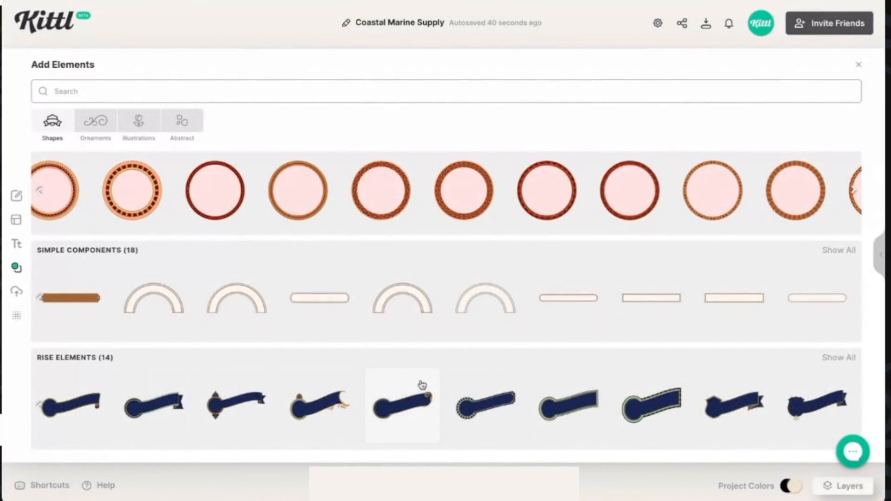
{"action": "scroll", "coordinate": [429, 387], "scroll_direction": "up", "scroll_amount": 9}
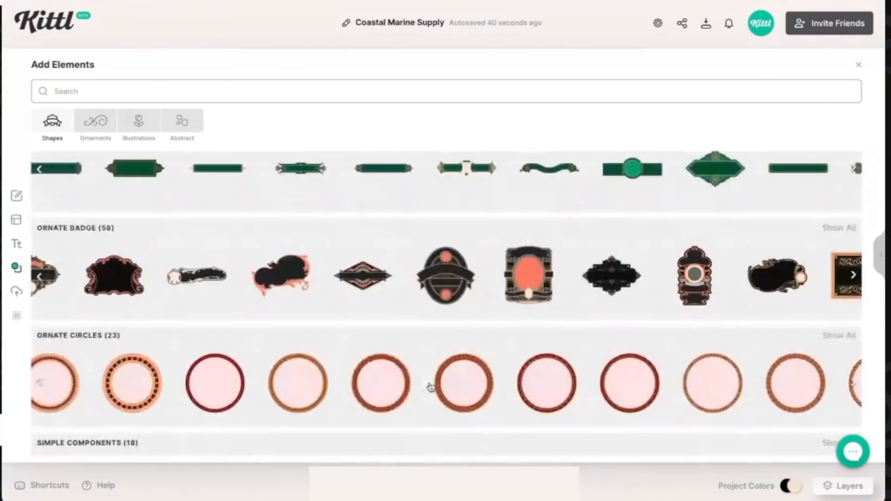
{"action": "scroll", "coordinate": [234, 303], "scroll_direction": "up", "scroll_amount": 5}
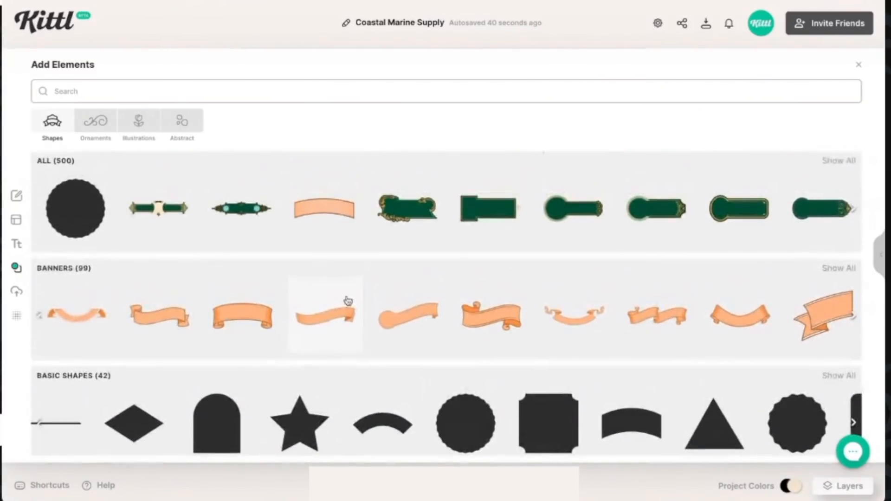
Look through the uploaded media and the texture library, and return to the canvas
{"action": "left_click", "coordinate": [17, 292]}
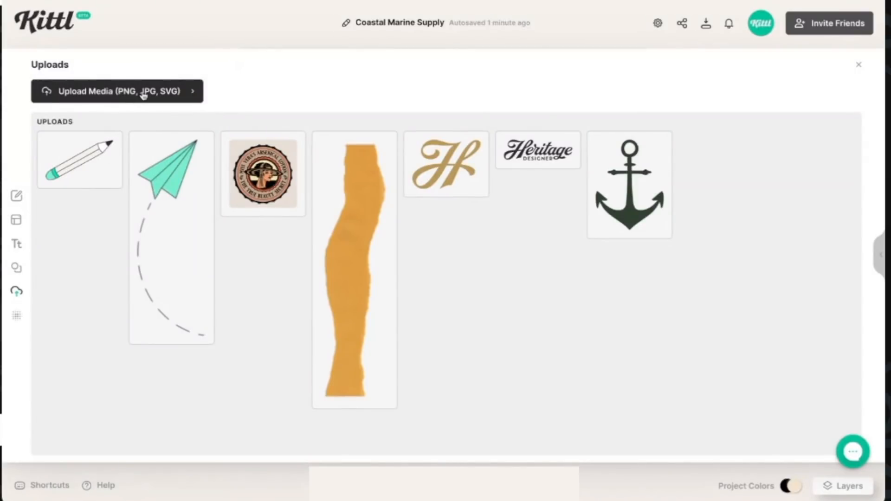
{"action": "left_click", "coordinate": [18, 317]}
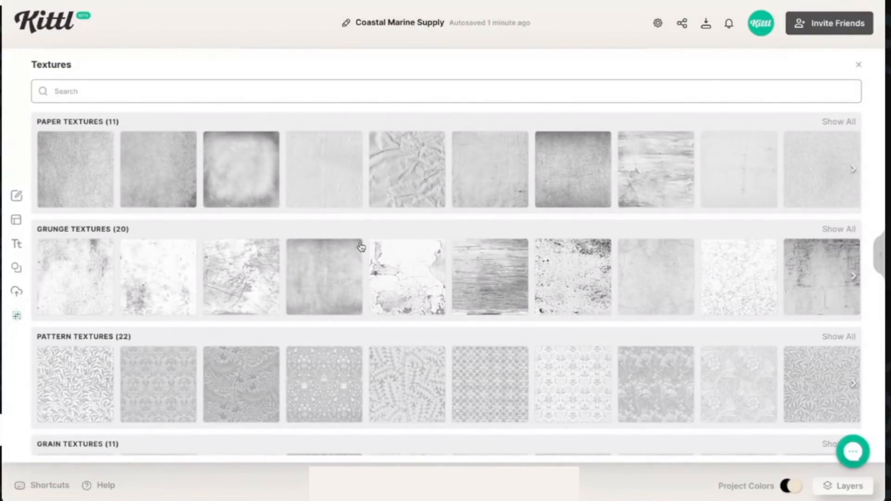
{"action": "scroll", "coordinate": [263, 342], "scroll_direction": "down", "scroll_amount": 2}
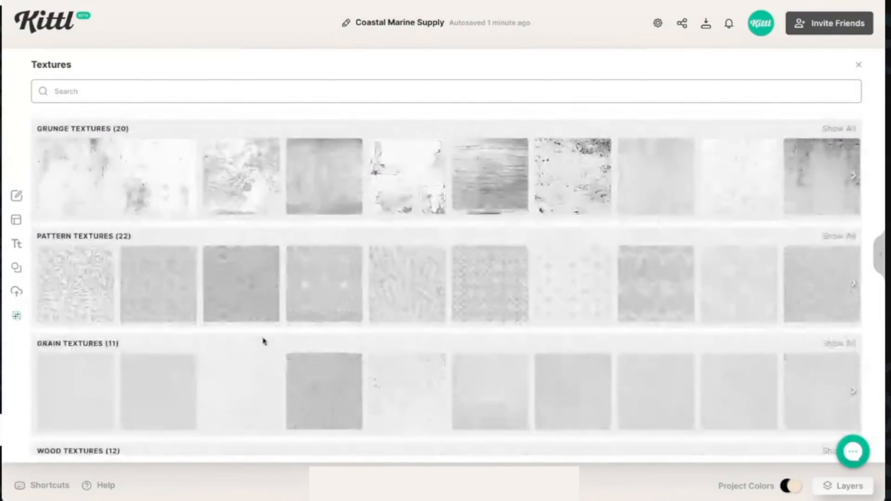
{"action": "left_click", "coordinate": [858, 67]}
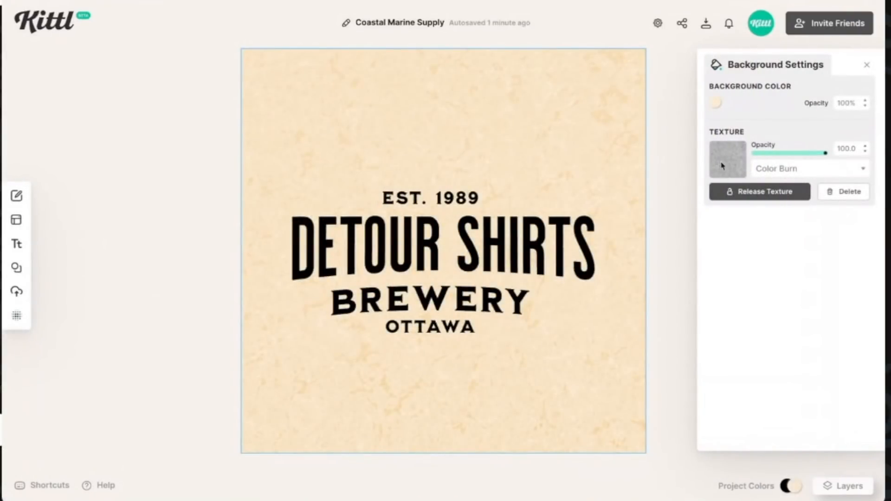
Keep the background texture opacity at 100 and change the background color to golden orange, RGB 234, 190, 116
{"action": "mouse_move", "coordinate": [825, 153]}
{"action": "left_mouse_down"}
{"action": "mouse_move", "coordinate": [782, 157]}
{"action": "mouse_move", "coordinate": [819, 154]}
{"action": "left_mouse_up"}
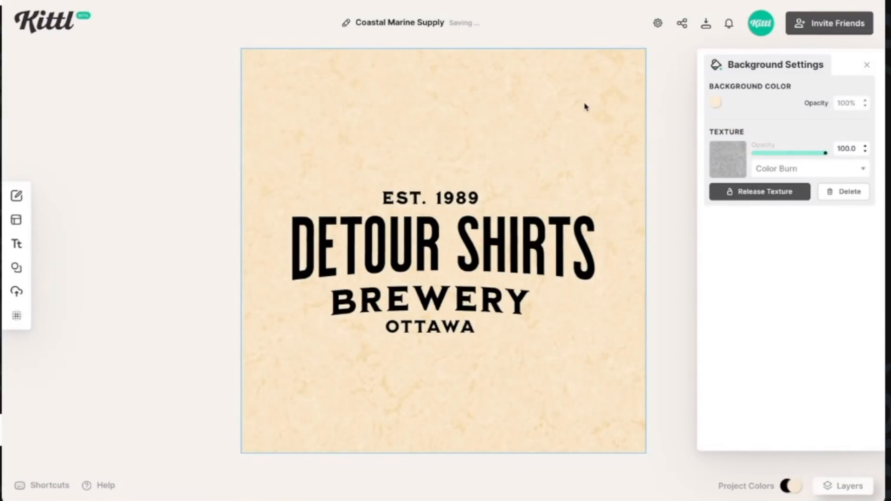
{"action": "left_click", "coordinate": [716, 102]}
{"action": "left_click_drag", "start_coordinate": [587, 135], "coordinate": [618, 128]}
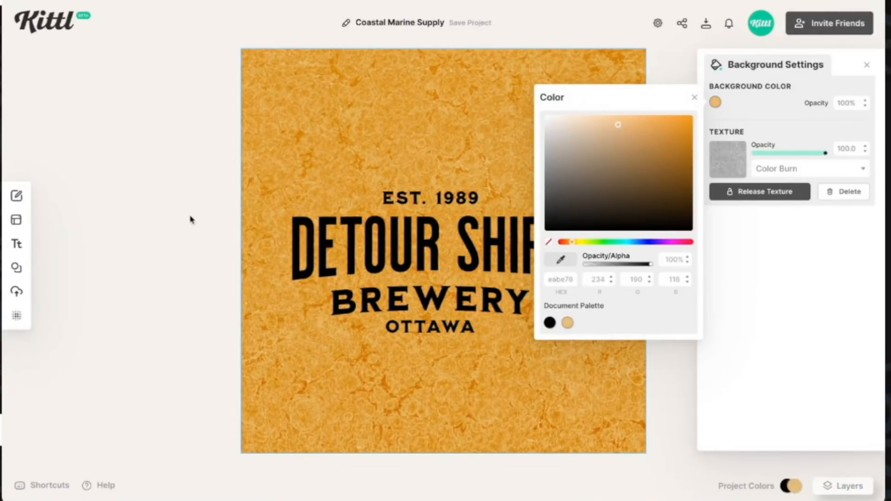
Apply the second grain texture to the background
{"action": "left_click", "coordinate": [16, 315]}
{"action": "scroll", "coordinate": [155, 320], "scroll_direction": "down", "scroll_amount": 2}
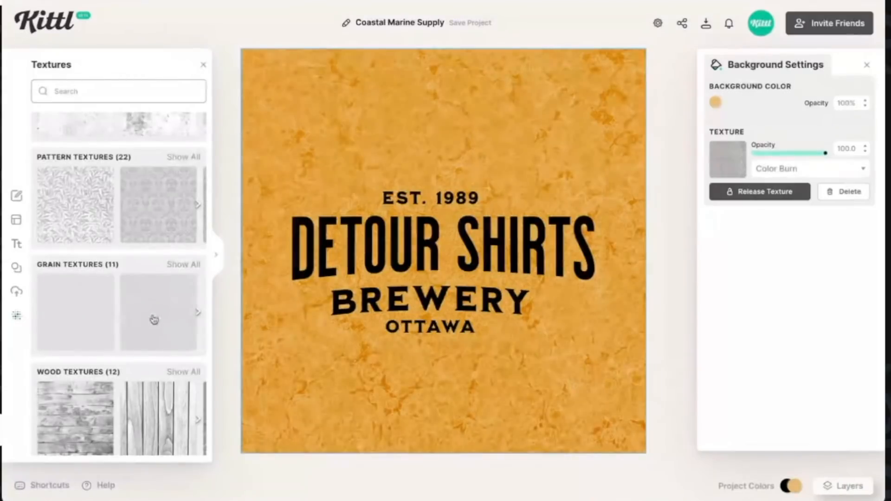
{"action": "left_click", "coordinate": [153, 323]}
Apply the first brick texture, the one with regular light bricks, to the background
{"action": "scroll", "coordinate": [151, 320], "scroll_direction": "down", "scroll_amount": 5}
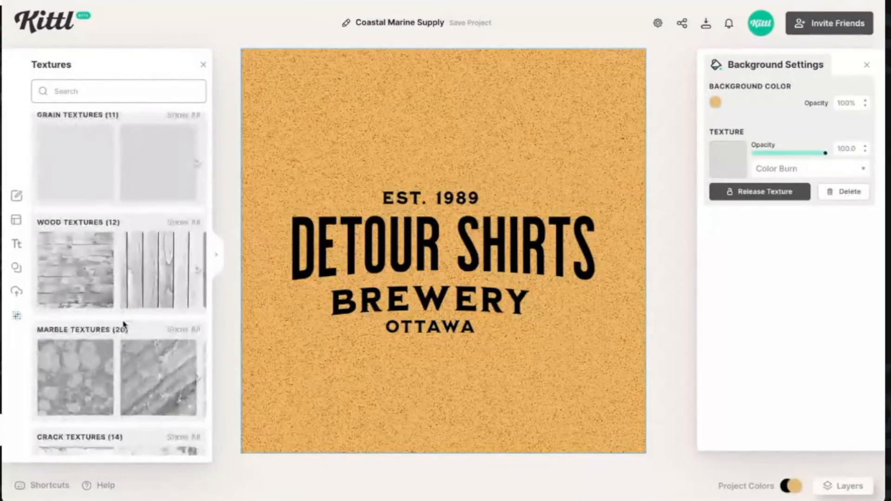
{"action": "scroll", "coordinate": [126, 341], "scroll_direction": "down", "scroll_amount": 2}
{"action": "left_click", "coordinate": [74, 390]}
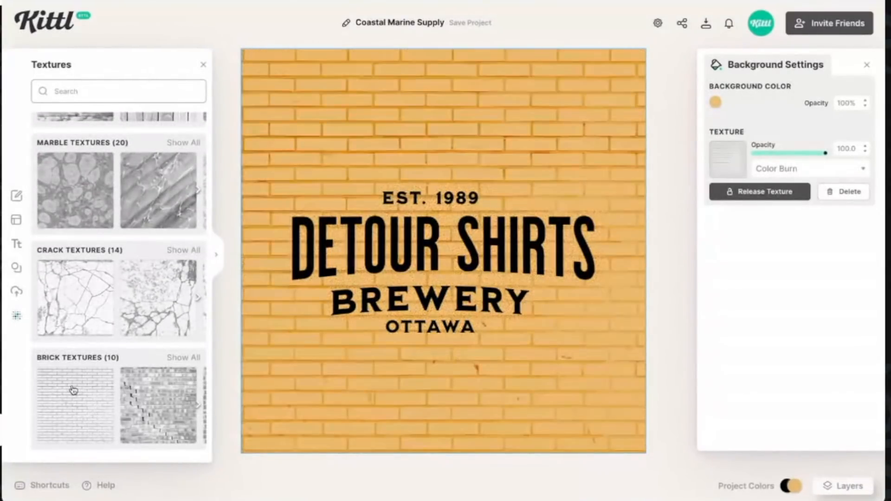
Apply the crumpled paper texture from the paper textures to the background and return to the canvas
{"action": "scroll", "coordinate": [137, 296], "scroll_direction": "up", "scroll_amount": 10}
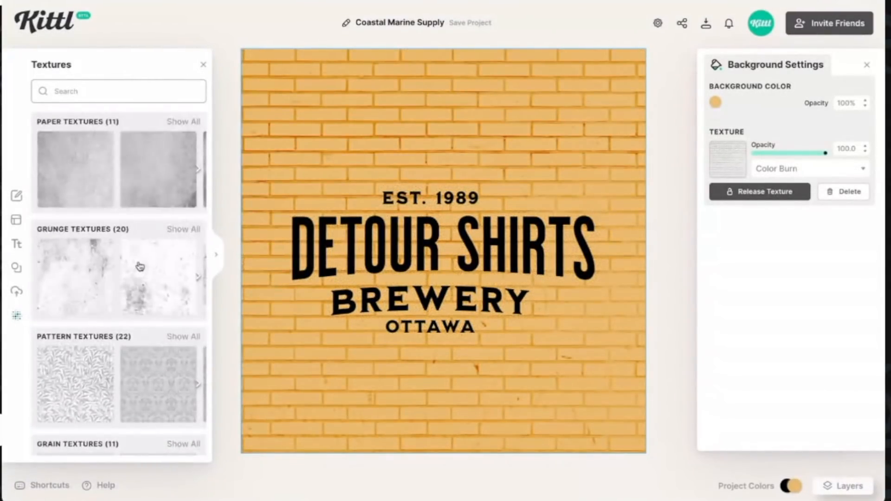
{"action": "scroll", "coordinate": [181, 194], "scroll_direction": "right", "scroll_amount": 3}
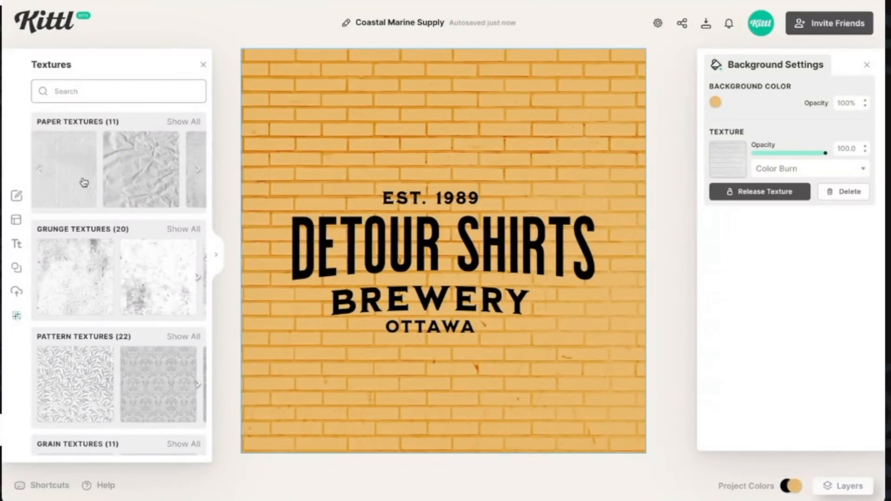
{"action": "left_click", "coordinate": [84, 182]}
{"action": "left_click", "coordinate": [147, 181]}
{"action": "scroll", "coordinate": [153, 250], "scroll_direction": "down", "scroll_amount": 1}
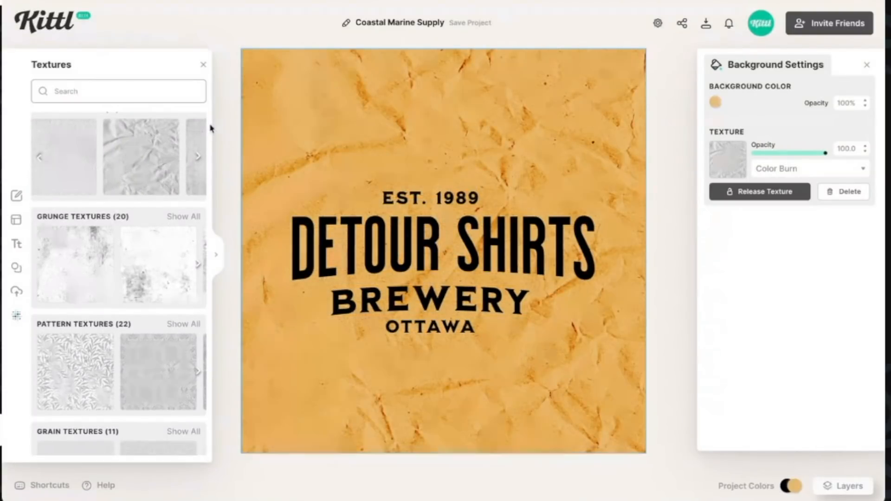
{"action": "left_click", "coordinate": [203, 65]}
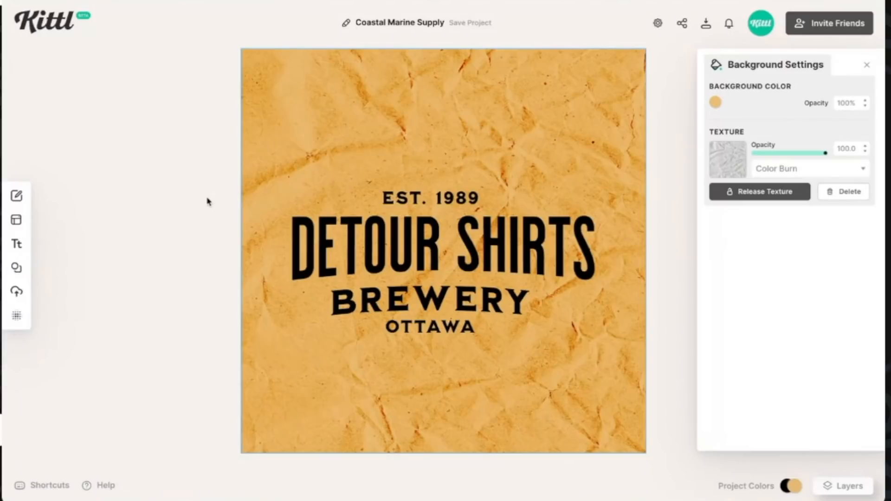
Shift the BREWERY line and the OTTAWA line slightly up and to the right beneath DETOUR SHIRTS
{"action": "left_click_drag", "start_coordinate": [308, 163], "coordinate": [558, 352]}
{"action": "left_click", "coordinate": [558, 352]}
{"action": "left_click_drag", "start_coordinate": [508, 300], "coordinate": [518, 296]}
{"action": "left_click_drag", "start_coordinate": [473, 324], "coordinate": [478, 321]}
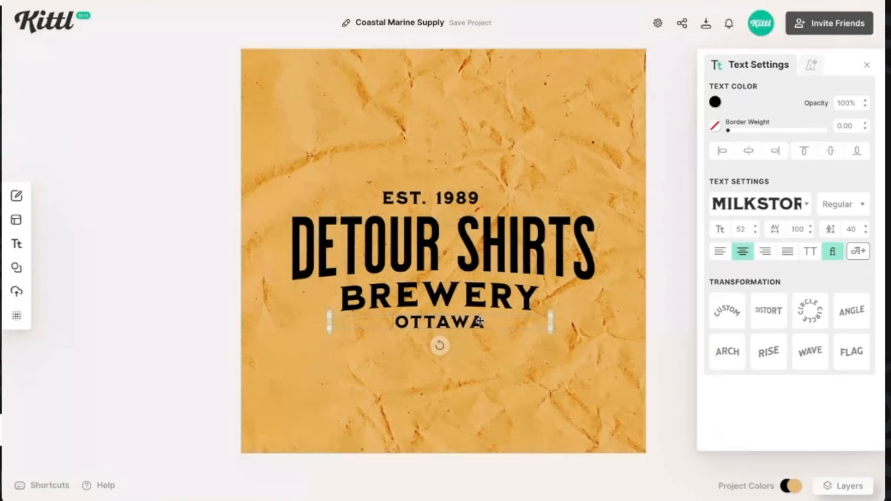
{"action": "left_click", "coordinate": [653, 308]}
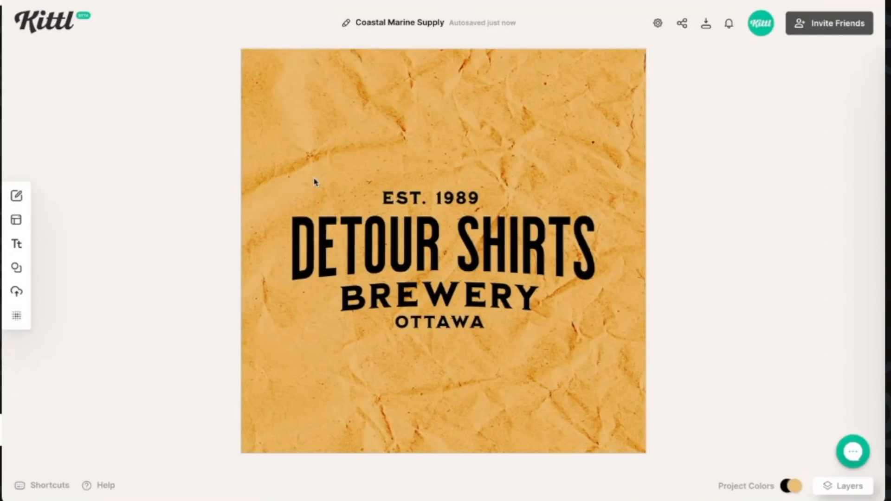
Select all the text lines of the Detour Shirts Brewery design and delete them, keeping the textured background
{"action": "left_click", "coordinate": [403, 197]}
{"action": "left_click", "coordinate": [427, 246]}
{"action": "left_click", "coordinate": [436, 321]}
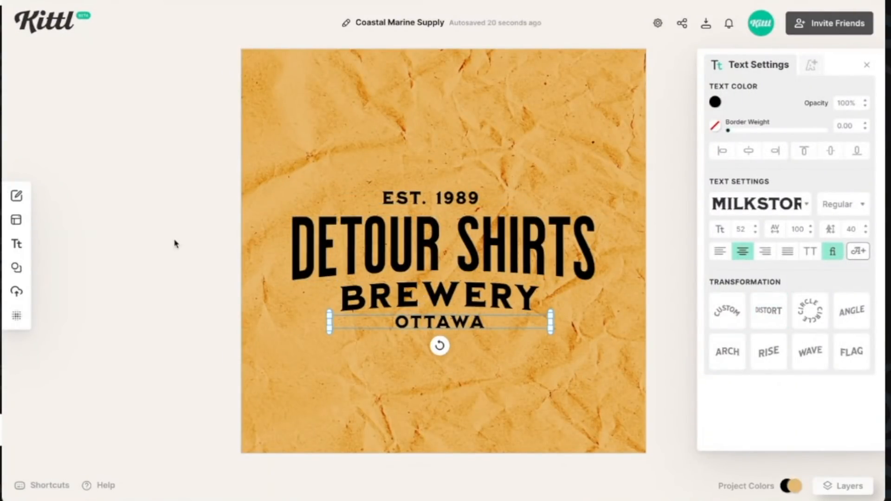
{"action": "scroll", "coordinate": [128, 299], "scroll_direction": "up", "scroll_amount": 1}
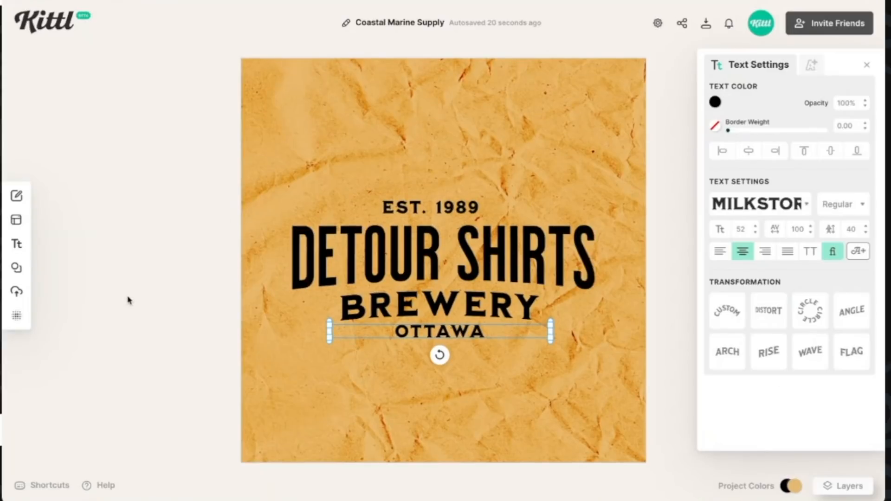
{"action": "scroll", "coordinate": [128, 299], "scroll_direction": "right", "scroll_amount": 3}
{"action": "left_click_drag", "start_coordinate": [218, 193], "coordinate": [557, 362]}
{"action": "key", "text": "Delete"}
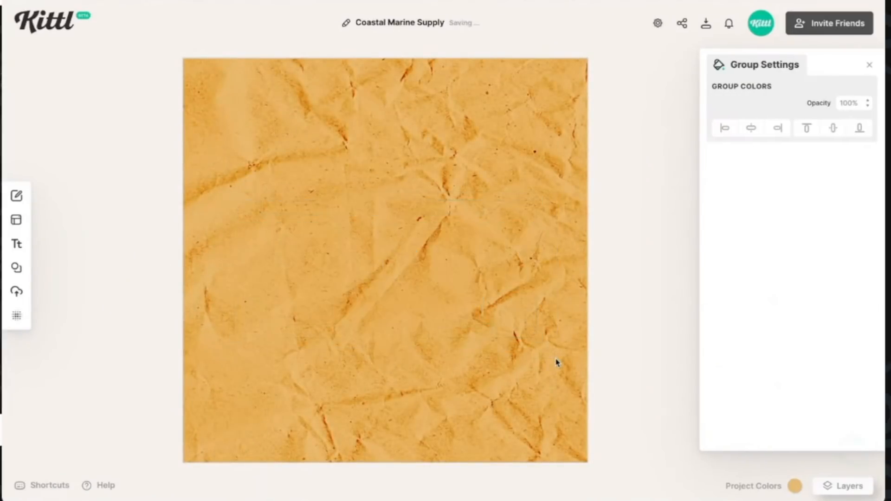
Add a new Headline text and place it in the middle of the artboard
{"action": "key", "text": "t"}
{"action": "key", "text": "Escape"}
{"action": "mouse_move", "coordinate": [472, 244]}
{"action": "left_mouse_down"}
{"action": "mouse_move", "coordinate": [438, 238]}
{"action": "mouse_move", "coordinate": [527, 202]}
{"action": "mouse_move", "coordinate": [468, 260]}
{"action": "left_mouse_up"}
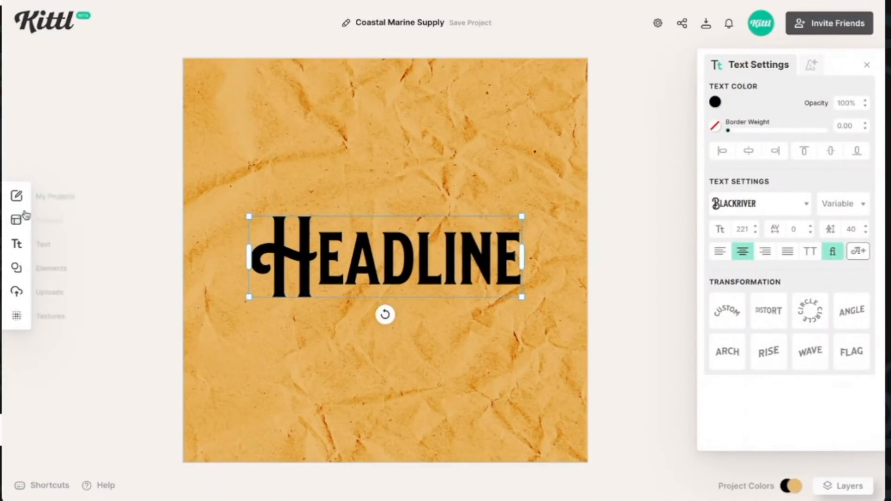
Add the first large frame from the ornaments, the one with decorated corners, and enlarge it to surround the headline
{"action": "left_click", "coordinate": [16, 267]}
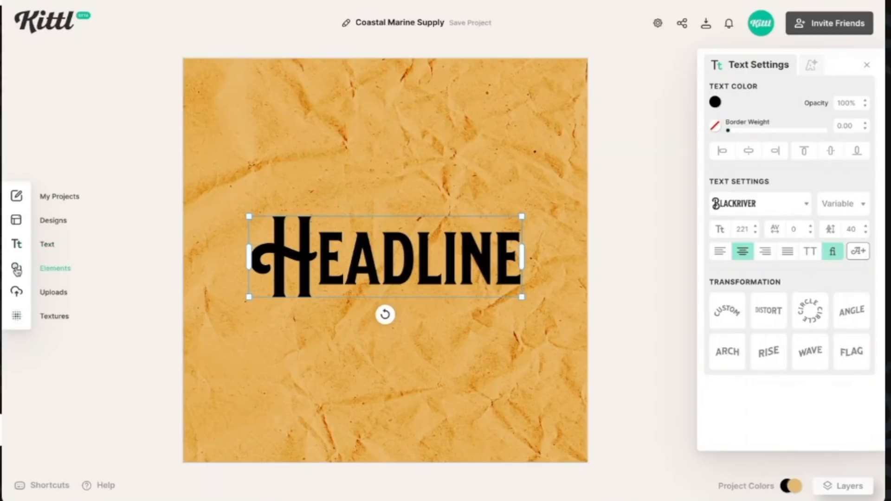
{"action": "left_click", "coordinate": [94, 130]}
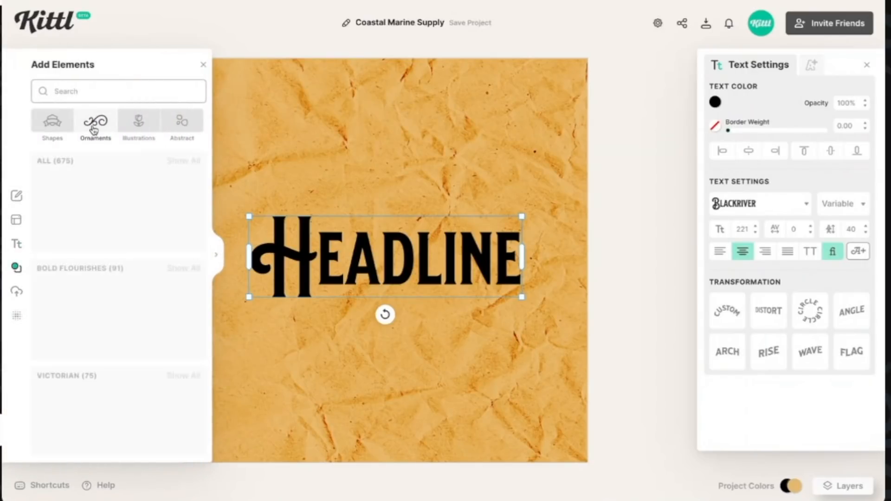
{"action": "scroll", "coordinate": [128, 336], "scroll_direction": "down", "scroll_amount": 12}
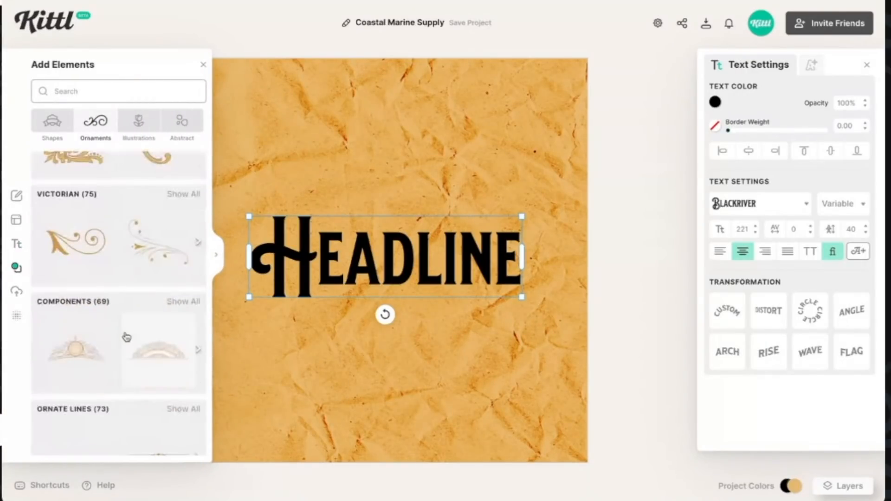
{"action": "scroll", "coordinate": [127, 336], "scroll_direction": "down", "scroll_amount": 6}
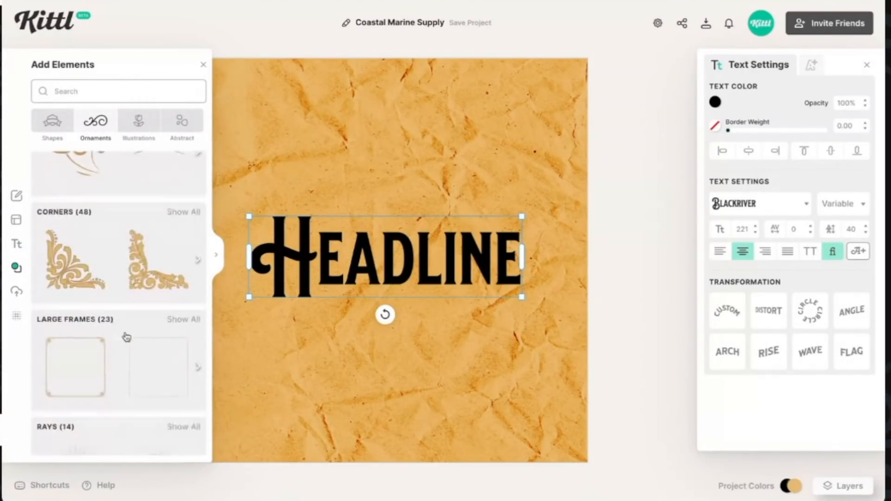
{"action": "scroll", "coordinate": [126, 337], "scroll_direction": "up", "scroll_amount": 2}
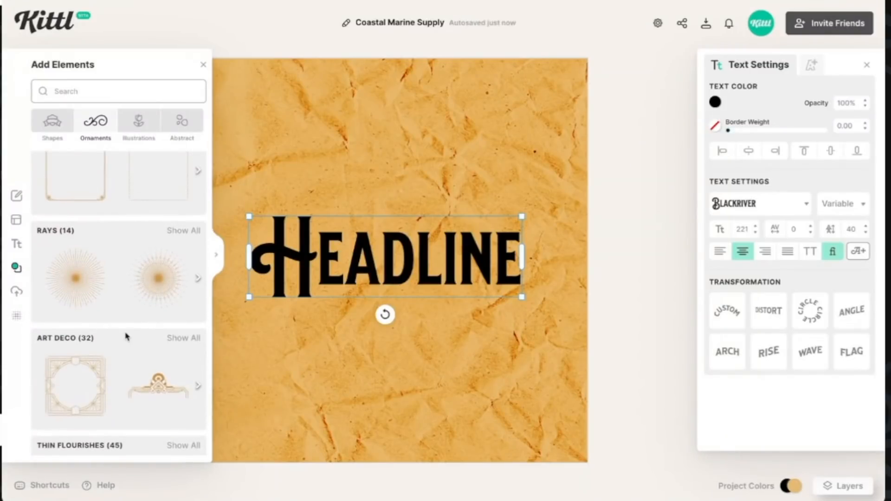
{"action": "left_click", "coordinate": [104, 222]}
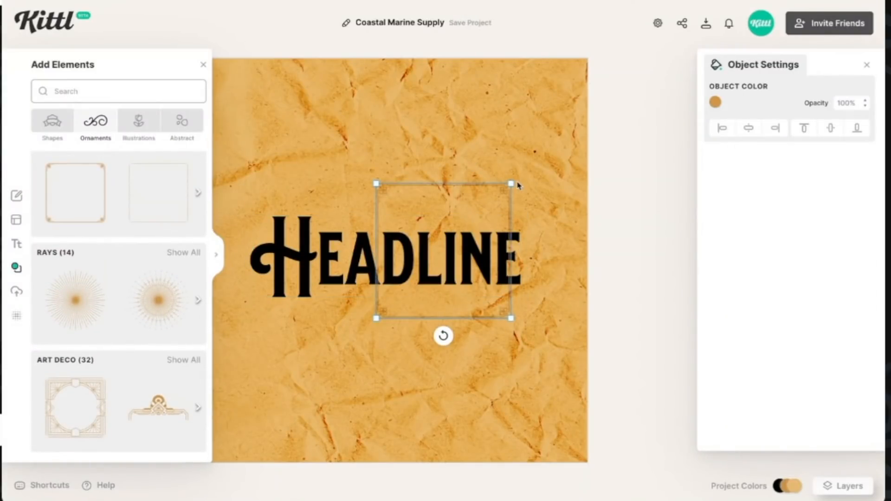
{"action": "left_click_drag", "start_coordinate": [511, 183], "coordinate": [499, 120]}
Look through the remaining ornament categories, including Art Deco, thin flourishes and wreaths
{"action": "scroll", "coordinate": [139, 312], "scroll_direction": "down", "scroll_amount": 2}
{"action": "scroll", "coordinate": [141, 320], "scroll_direction": "down", "scroll_amount": 2}
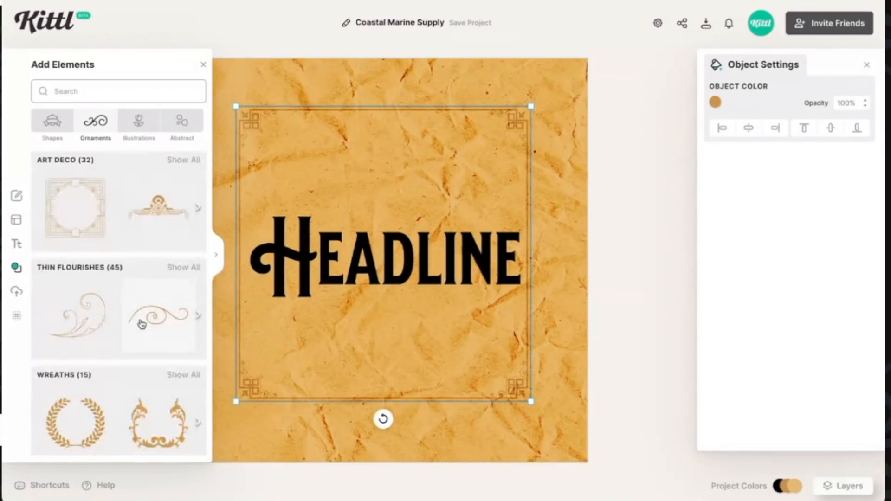
{"action": "scroll", "coordinate": [131, 282], "scroll_direction": "up", "scroll_amount": 5}
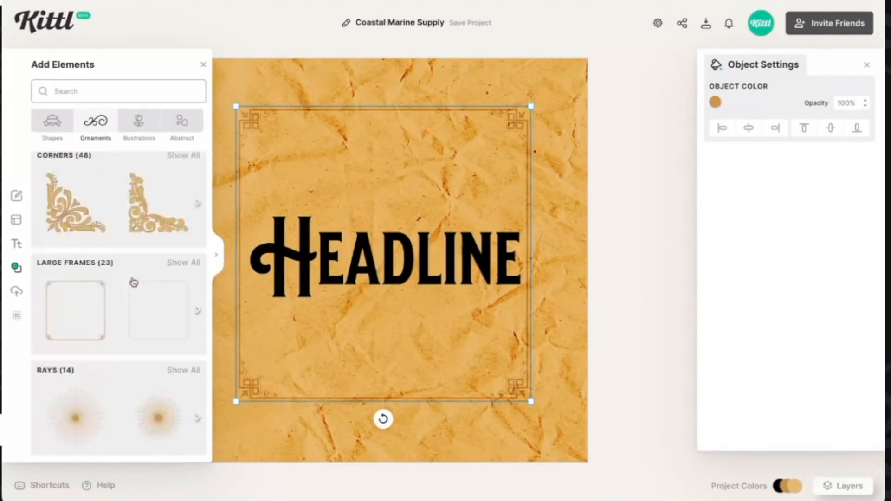
{"action": "scroll", "coordinate": [126, 314], "scroll_direction": "down", "scroll_amount": 5}
{"action": "scroll", "coordinate": [108, 410], "scroll_direction": "right", "scroll_amount": 3}
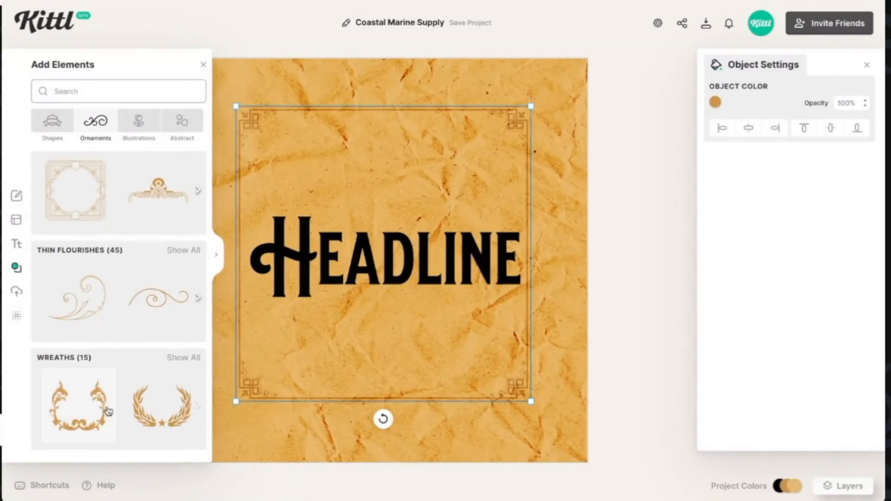
Expand the illustration library to full width and look through its categories, including the complete Vintage Flowers collection
{"action": "left_click", "coordinate": [129, 142]}
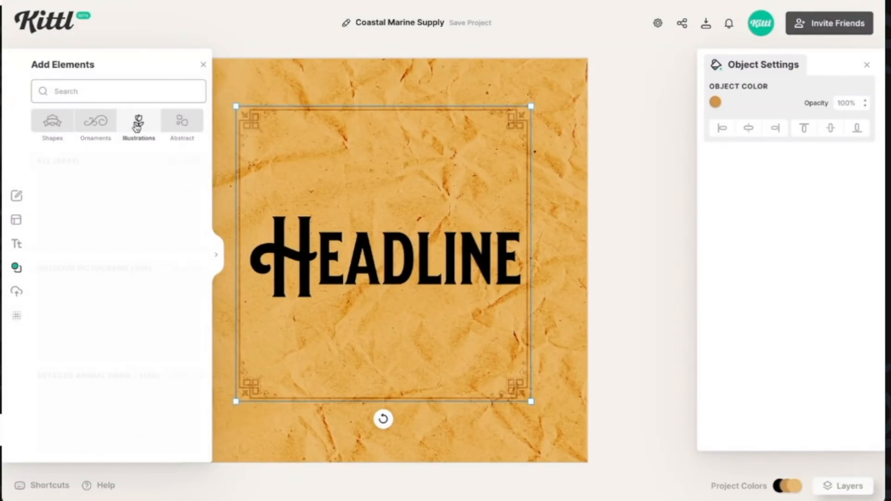
{"action": "left_click", "coordinate": [216, 258]}
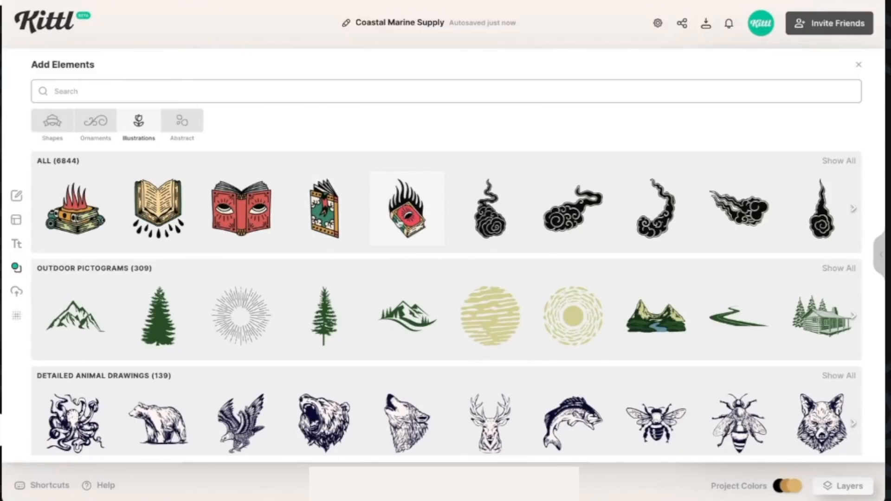
{"action": "scroll", "coordinate": [440, 228], "scroll_direction": "right", "scroll_amount": 5}
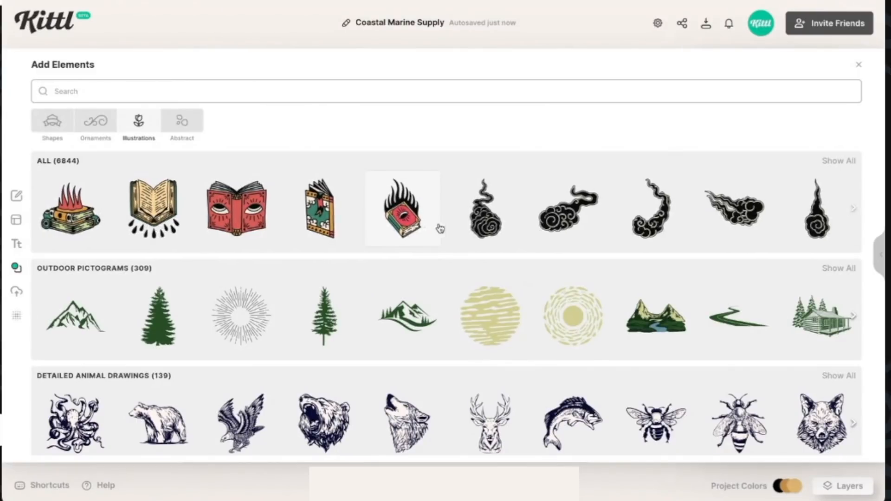
{"action": "scroll", "coordinate": [439, 228], "scroll_direction": "right", "scroll_amount": 6}
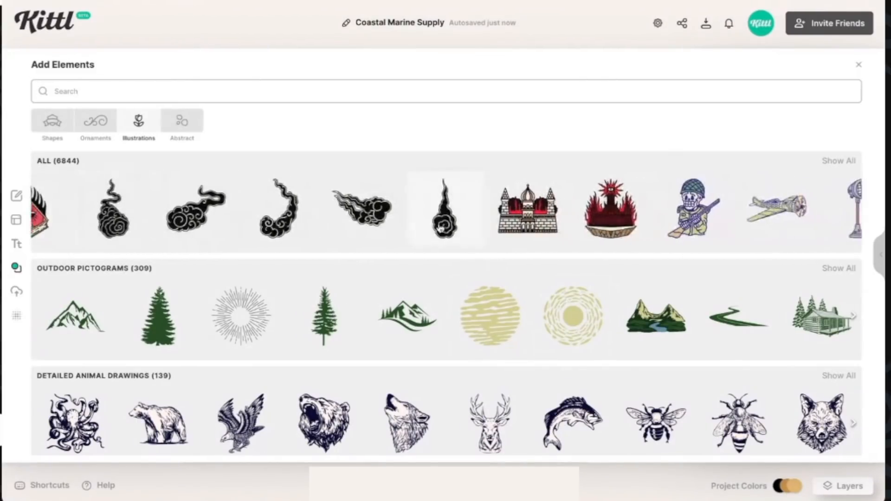
{"action": "scroll", "coordinate": [437, 287], "scroll_direction": "down", "scroll_amount": 1}
{"action": "scroll", "coordinate": [434, 303], "scroll_direction": "down", "scroll_amount": 6}
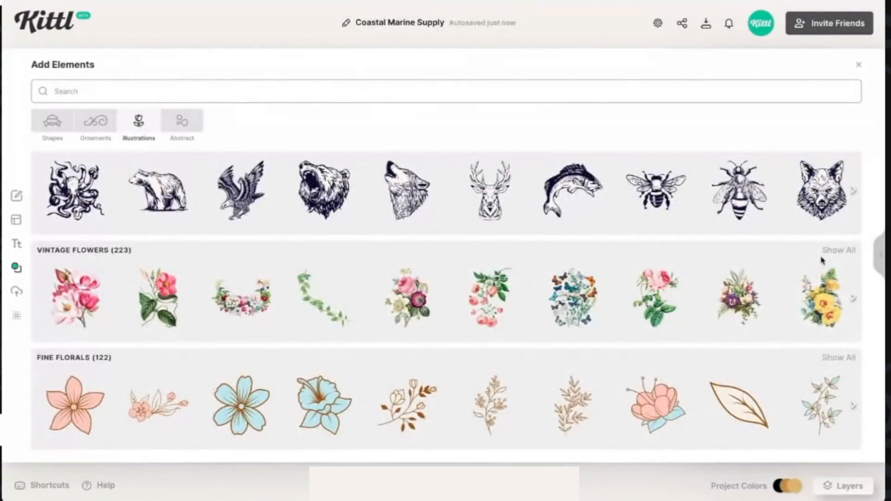
{"action": "left_click", "coordinate": [834, 251]}
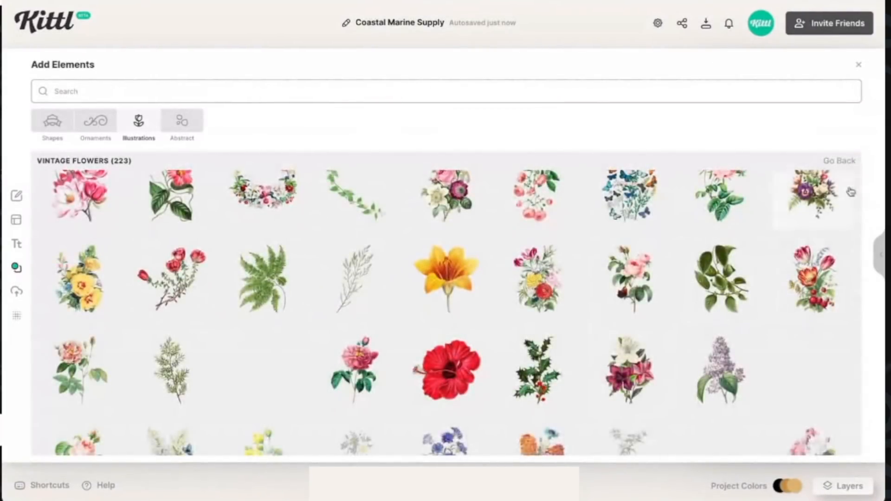
{"action": "left_click", "coordinate": [839, 161]}
{"action": "scroll", "coordinate": [580, 311], "scroll_direction": "down", "scroll_amount": 3}
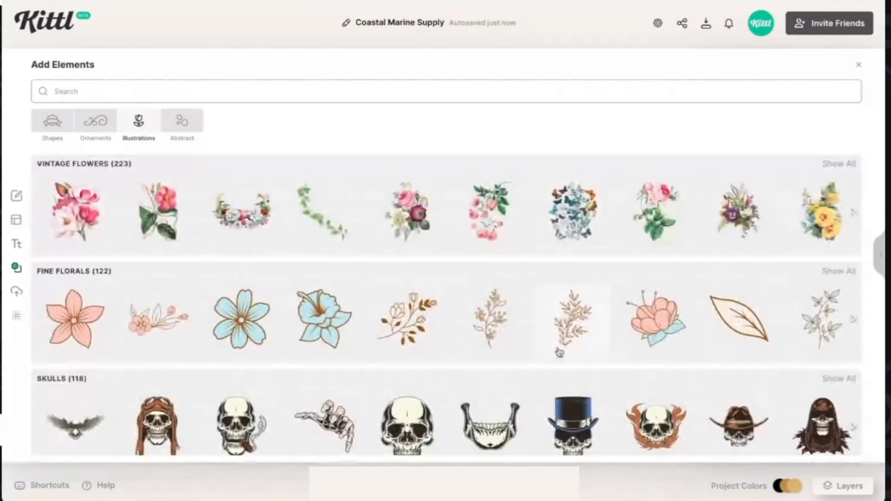
{"action": "scroll", "coordinate": [565, 317], "scroll_direction": "down", "scroll_amount": 2}
{"action": "scroll", "coordinate": [557, 334], "scroll_direction": "up", "scroll_amount": 10}
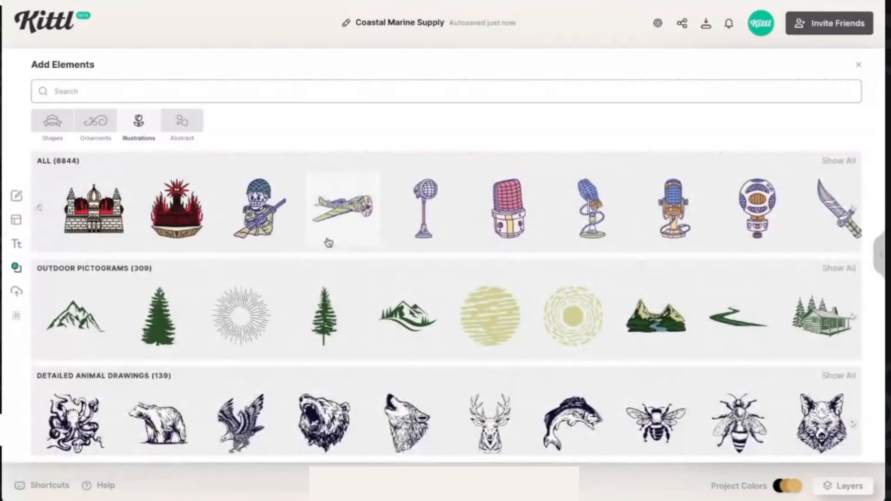
Look through the complete Detailed Animal Drawings collection and return to the illustration category overview
{"action": "scroll", "coordinate": [328, 243], "scroll_direction": "left", "scroll_amount": 5}
{"action": "scroll", "coordinate": [390, 331], "scroll_direction": "down", "scroll_amount": 5}
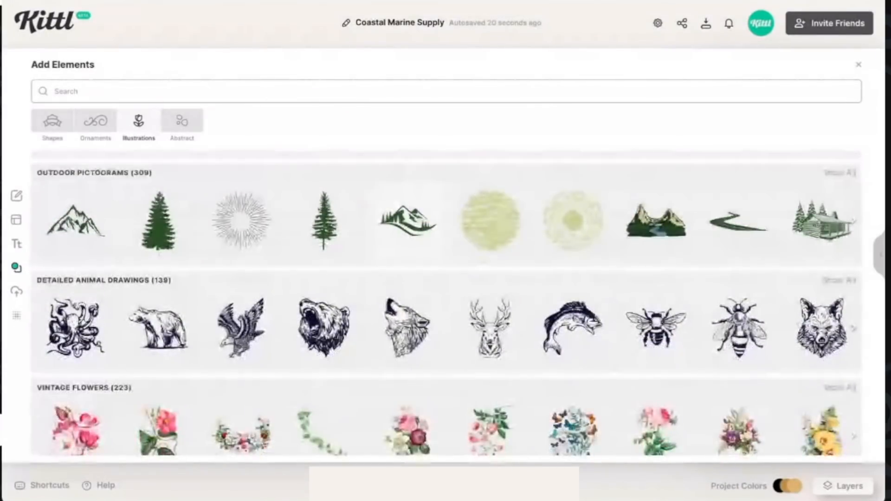
{"action": "scroll", "coordinate": [424, 348], "scroll_direction": "up", "scroll_amount": 2}
{"action": "left_click", "coordinate": [853, 201]}
{"action": "scroll", "coordinate": [622, 360], "scroll_direction": "down", "scroll_amount": 4}
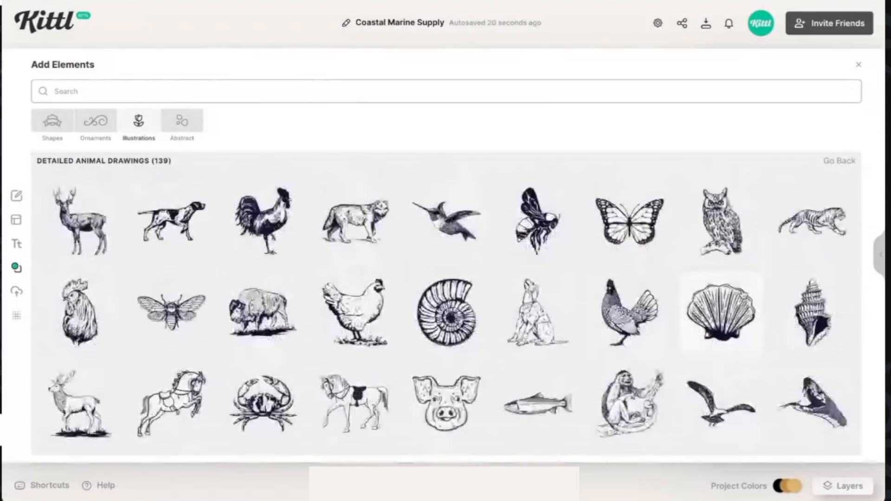
{"action": "left_click", "coordinate": [835, 160]}
Look through the further illustration categories from skulls and animal heads down to brewing, and browse along the Ocean Beach row
{"action": "scroll", "coordinate": [688, 324], "scroll_direction": "down", "scroll_amount": 6}
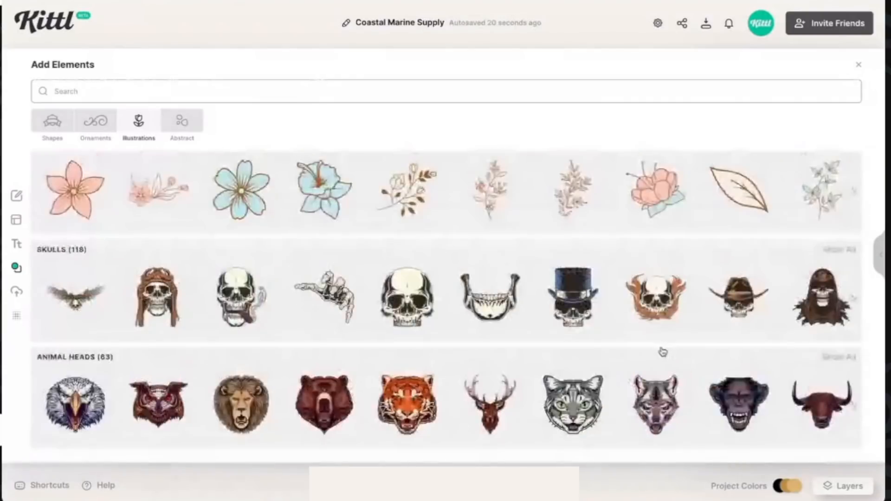
{"action": "scroll", "coordinate": [115, 306], "scroll_direction": "down", "scroll_amount": 5}
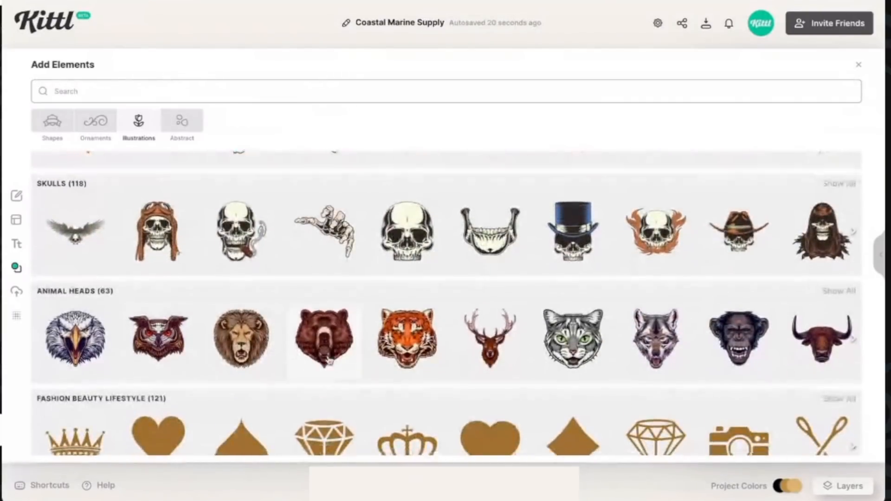
{"action": "scroll", "coordinate": [421, 335], "scroll_direction": "down", "scroll_amount": 7}
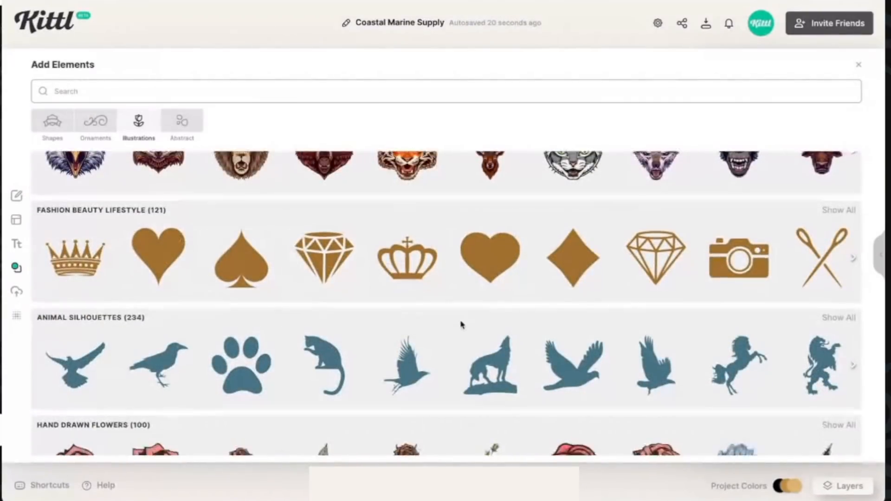
{"action": "scroll", "coordinate": [421, 335], "scroll_direction": "down", "scroll_amount": 8}
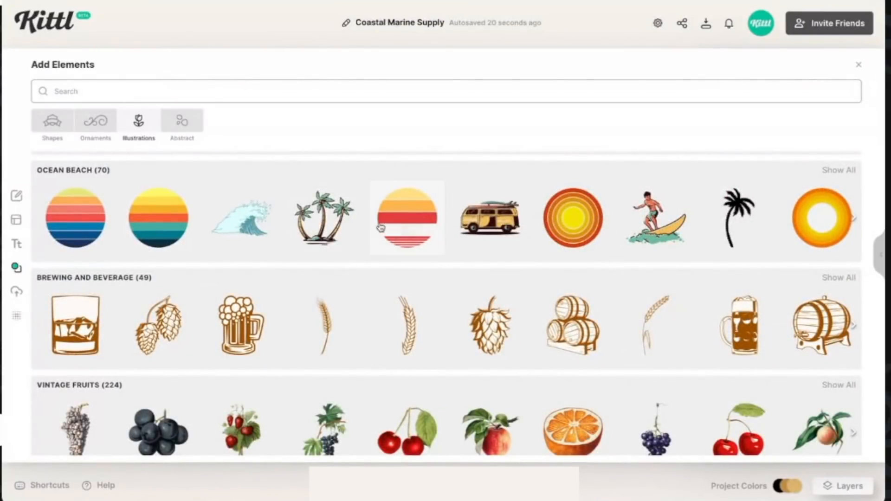
{"action": "scroll", "coordinate": [376, 227], "scroll_direction": "up", "scroll_amount": 1}
{"action": "scroll", "coordinate": [357, 244], "scroll_direction": "right", "scroll_amount": 2}
{"action": "scroll", "coordinate": [356, 245], "scroll_direction": "right", "scroll_amount": 15}
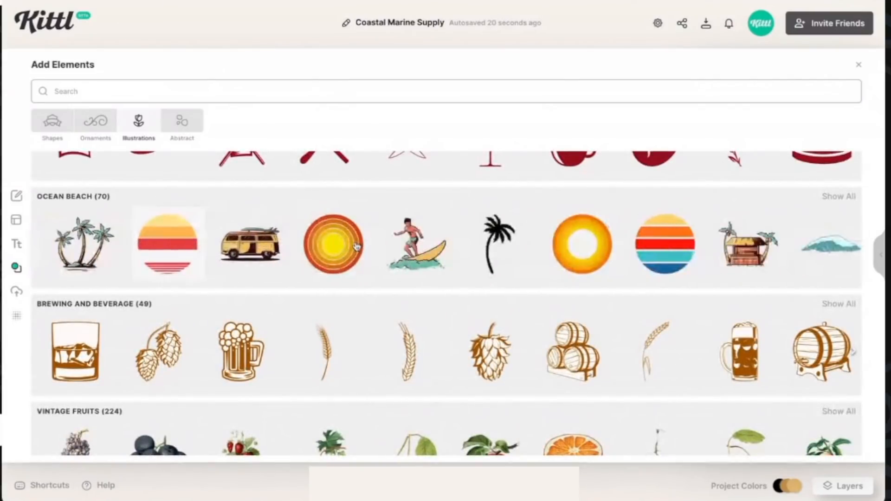
{"action": "scroll", "coordinate": [357, 246], "scroll_direction": "right", "scroll_amount": 5}
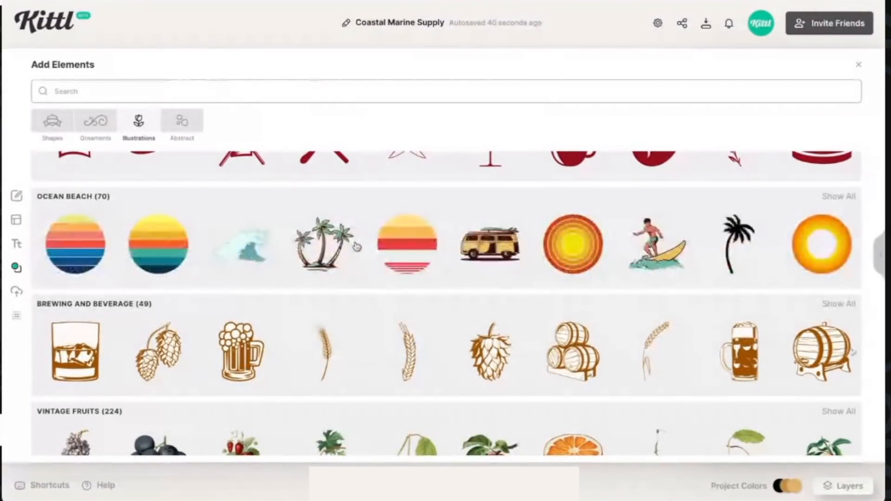
Look through the remaining illustration categories, including music, vintage vehicles and Art Nouveau flowers, and close the element library
{"action": "scroll", "coordinate": [402, 318], "scroll_direction": "down", "scroll_amount": 10}
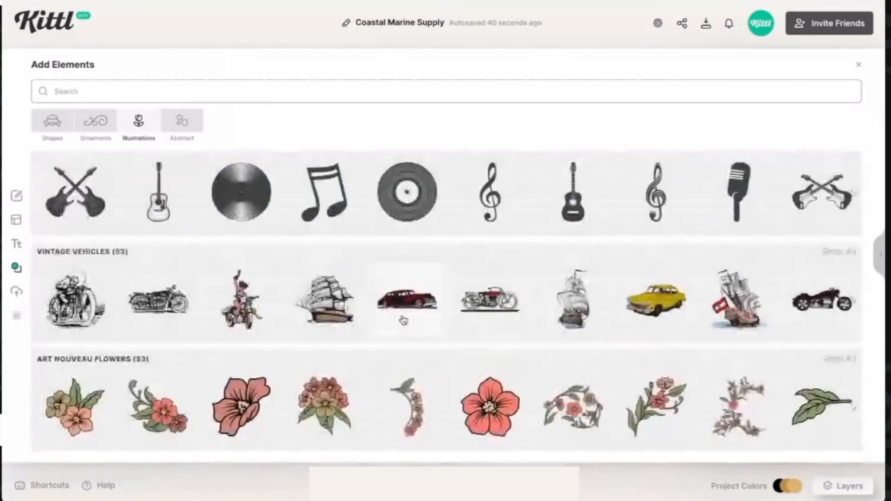
{"action": "scroll", "coordinate": [403, 319], "scroll_direction": "down", "scroll_amount": 3}
{"action": "scroll", "coordinate": [403, 319], "scroll_direction": "up", "scroll_amount": 12}
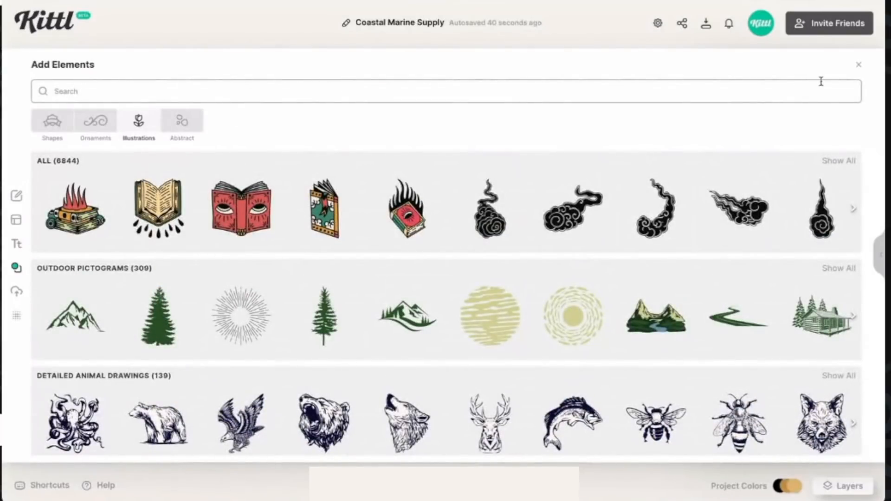
{"action": "left_click", "coordinate": [859, 65]}
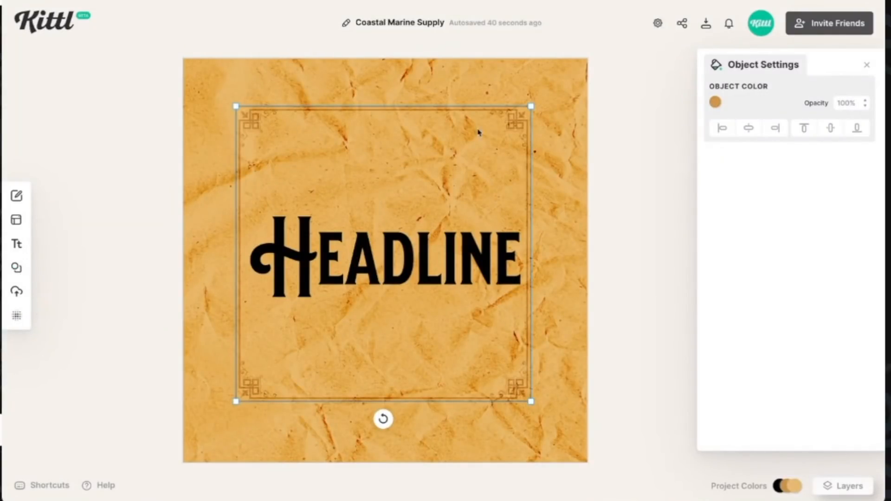
Delete the ornamental corner frame surrounding the headline, undoing the trial resize of it
{"action": "left_click_drag", "start_coordinate": [532, 111], "coordinate": [543, 93], "text": "alt"}
{"action": "key", "text": "ctrl+z"}
{"action": "left_click", "coordinate": [518, 115]}
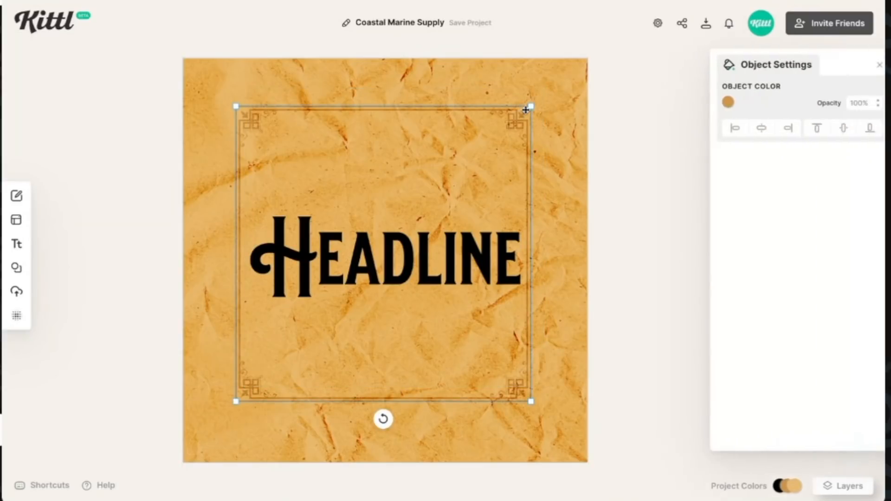
{"action": "key", "text": "Delete"}
Expand the abstract element library to full width and look through its categories from abstract shapes and etched clouds to grunge
{"action": "left_click", "coordinate": [17, 268]}
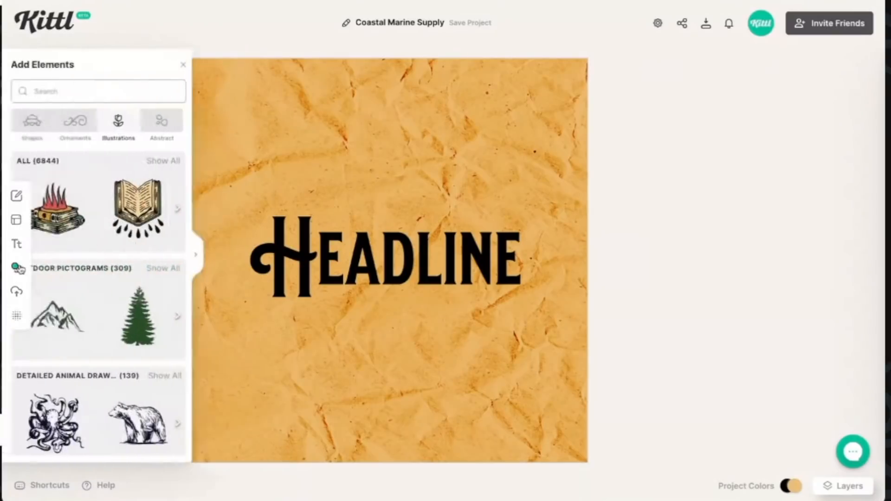
{"action": "left_click", "coordinate": [182, 121]}
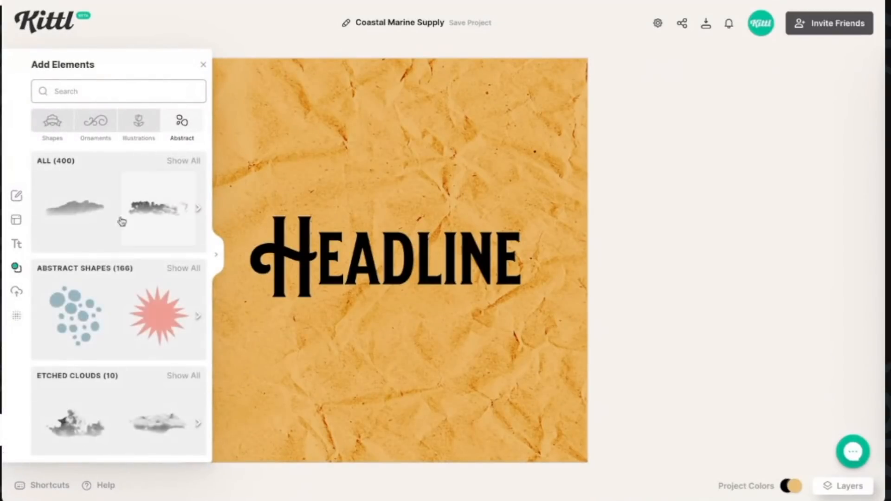
{"action": "scroll", "coordinate": [203, 283], "scroll_direction": "down", "scroll_amount": 1}
{"action": "left_click", "coordinate": [221, 264]}
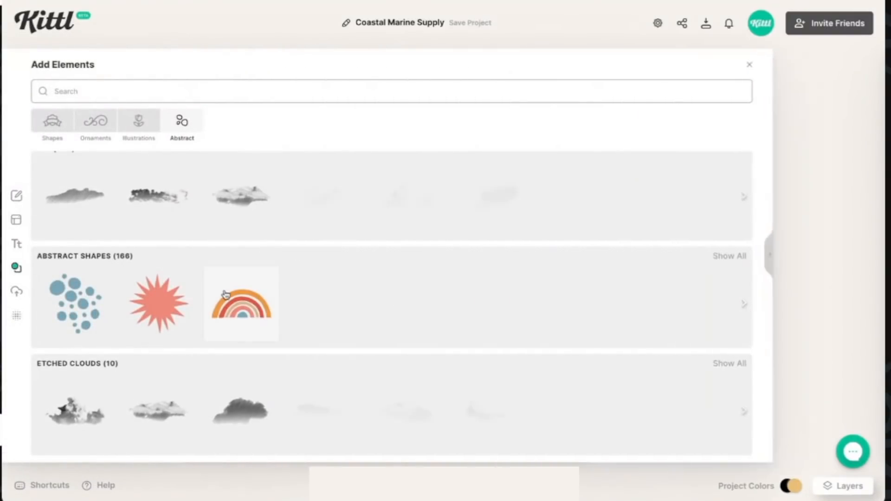
{"action": "scroll", "coordinate": [263, 329], "scroll_direction": "down", "scroll_amount": 1}
{"action": "scroll", "coordinate": [263, 329], "scroll_direction": "down", "scroll_amount": 3}
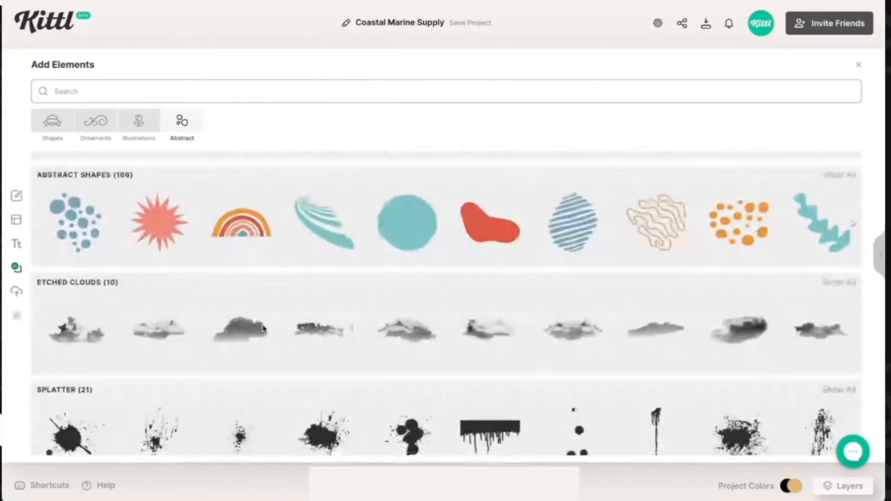
{"action": "scroll", "coordinate": [326, 337], "scroll_direction": "down", "scroll_amount": 1}
{"action": "scroll", "coordinate": [326, 337], "scroll_direction": "down", "scroll_amount": 2}
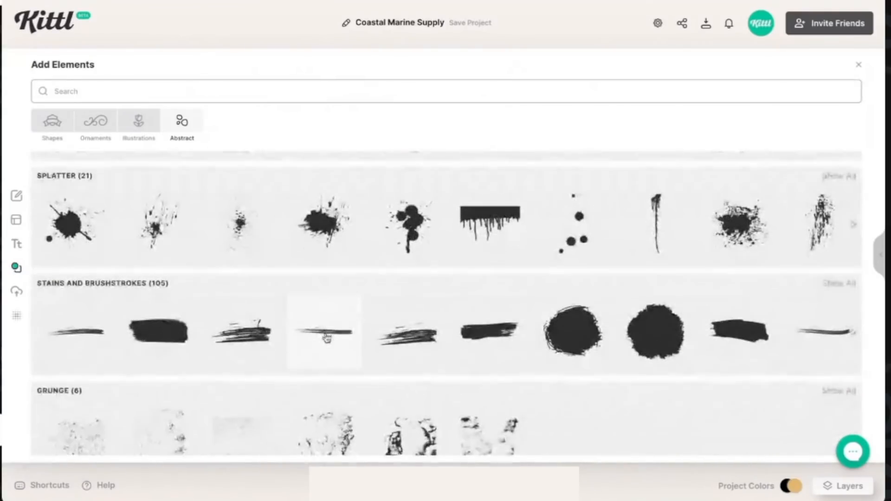
{"action": "scroll", "coordinate": [327, 338], "scroll_direction": "down", "scroll_amount": 2}
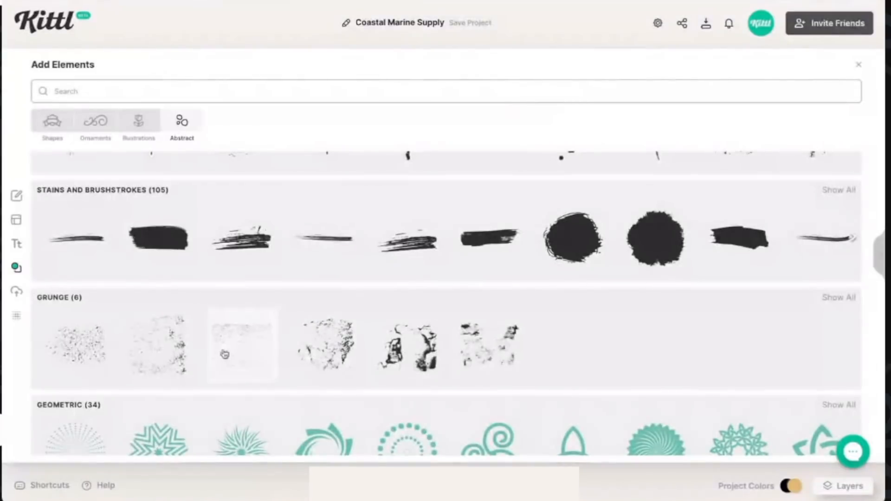
Try a speckled grunge texture enlarged over the headline, and delete it again
{"action": "left_click", "coordinate": [90, 345]}
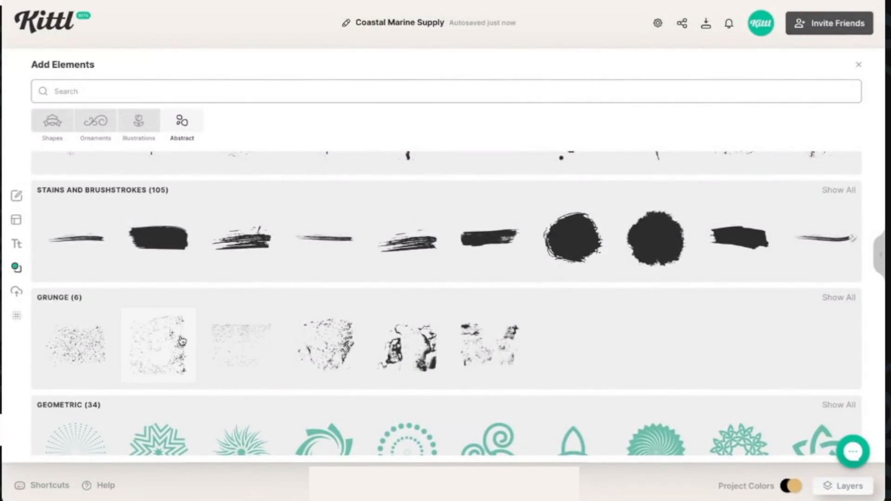
{"action": "left_click", "coordinate": [241, 348]}
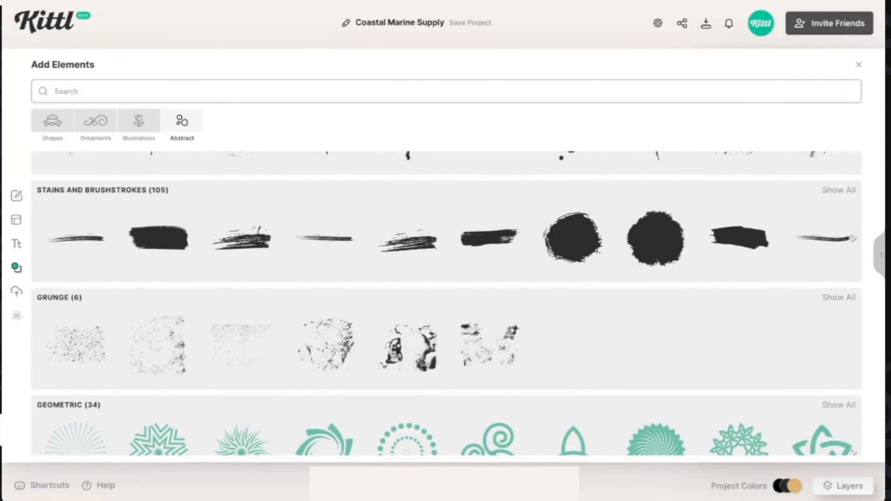
{"action": "left_click", "coordinate": [858, 64]}
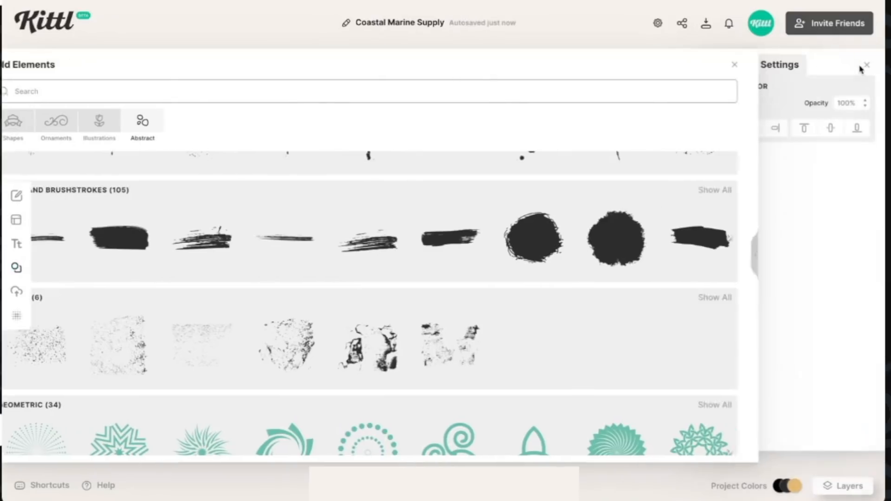
{"action": "left_click_drag", "start_coordinate": [453, 216], "coordinate": [555, 94]}
{"action": "left_click_drag", "start_coordinate": [519, 140], "coordinate": [467, 223]}
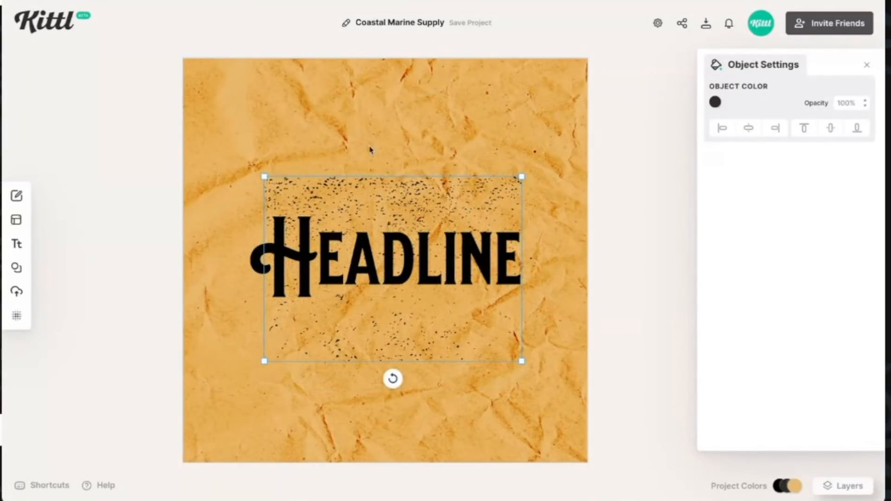
{"action": "left_click_drag", "start_coordinate": [424, 248], "coordinate": [418, 221]}
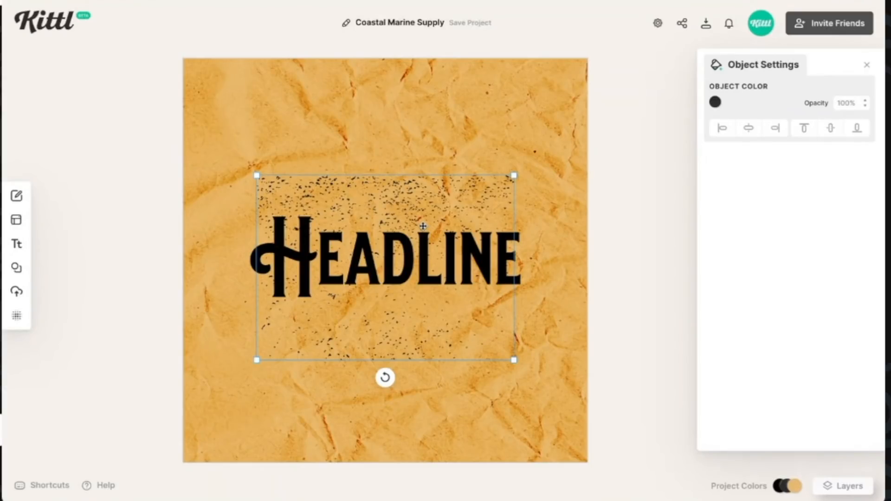
{"action": "left_click_drag", "start_coordinate": [420, 243], "coordinate": [424, 212]}
{"action": "key", "text": "Delete"}
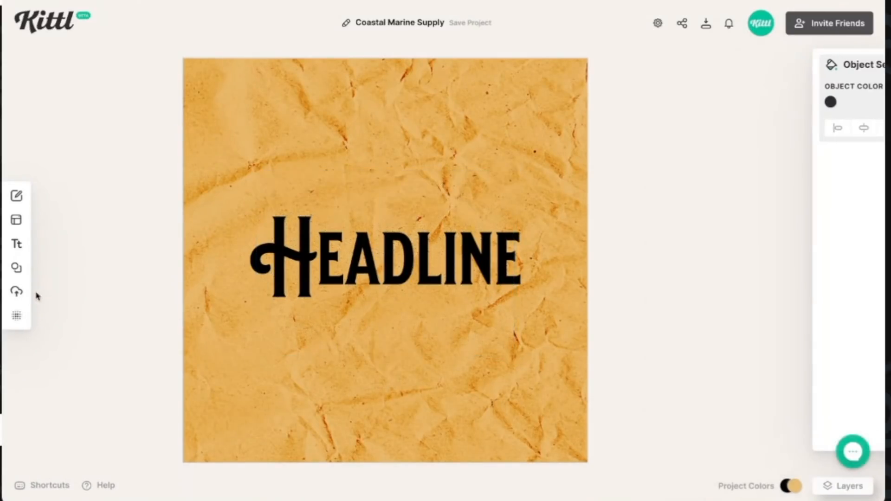
Add a dry brushstroke from the Stains and Brushstrokes category and place it just below the headline
{"action": "left_click", "coordinate": [18, 268]}
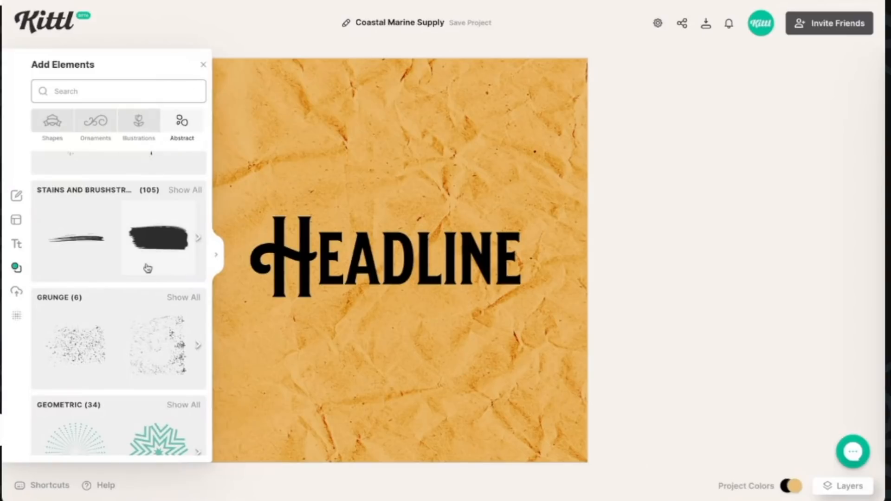
{"action": "scroll", "coordinate": [140, 318], "scroll_direction": "down", "scroll_amount": 2}
{"action": "scroll", "coordinate": [120, 230], "scroll_direction": "up", "scroll_amount": 3}
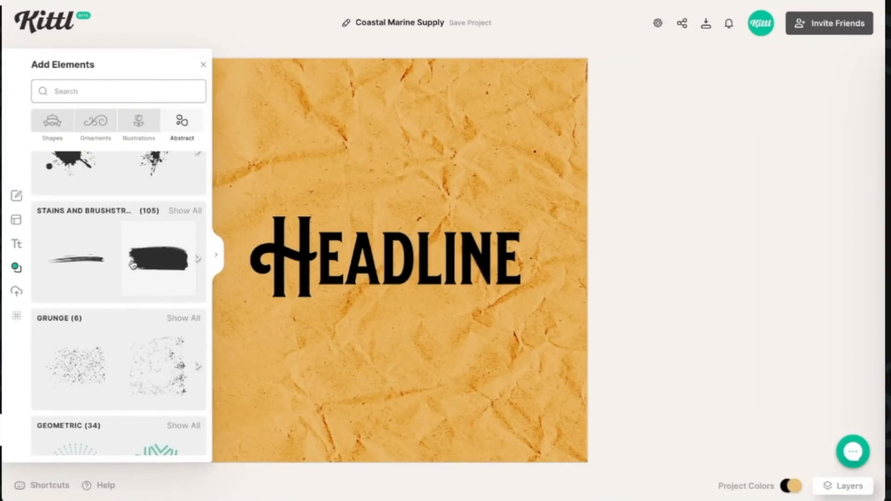
{"action": "left_click", "coordinate": [100, 266]}
{"action": "left_click_drag", "start_coordinate": [421, 257], "coordinate": [361, 312]}
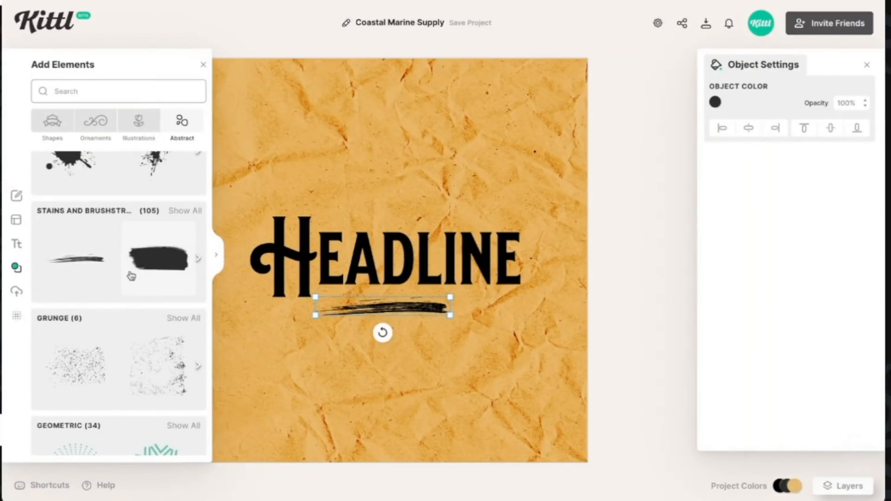
Try an enlarged scribbled ellipse around the headline, delete it, and close the element library
{"action": "scroll", "coordinate": [134, 310], "scroll_direction": "down", "scroll_amount": 5}
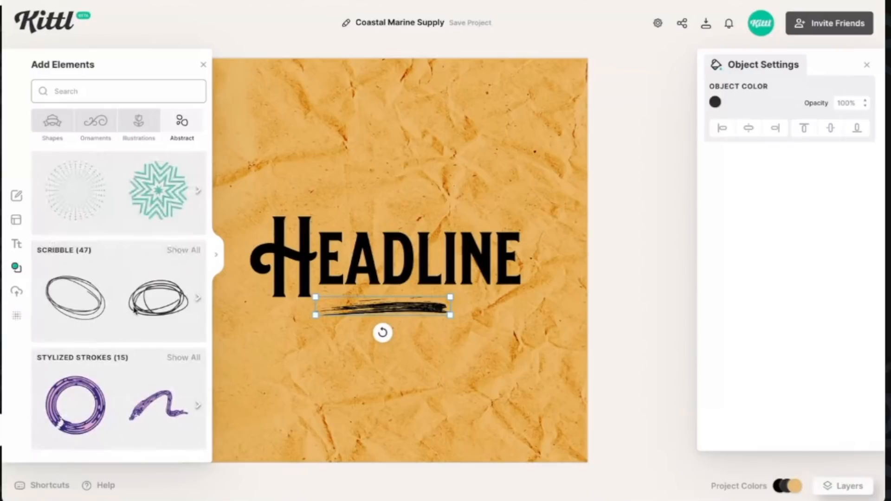
{"action": "left_click", "coordinate": [76, 324]}
{"action": "left_click_drag", "start_coordinate": [372, 201], "coordinate": [272, 123]}
{"action": "left_click", "coordinate": [389, 209]}
{"action": "mouse_move", "coordinate": [394, 150]}
{"action": "left_mouse_down"}
{"action": "mouse_move", "coordinate": [390, 175]}
{"action": "mouse_move", "coordinate": [412, 170]}
{"action": "mouse_move", "coordinate": [399, 160]}
{"action": "left_mouse_up"}
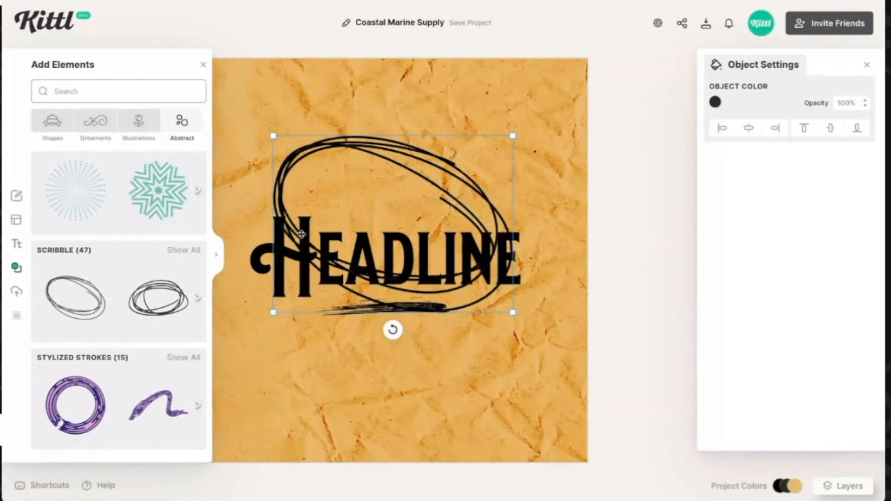
{"action": "key", "text": "Delete"}
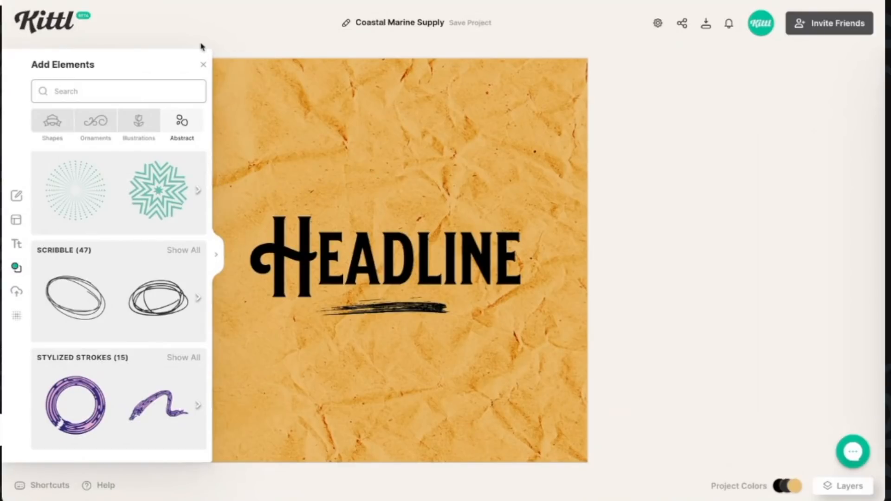
{"action": "scroll", "coordinate": [105, 246], "scroll_direction": "up", "scroll_amount": 4}
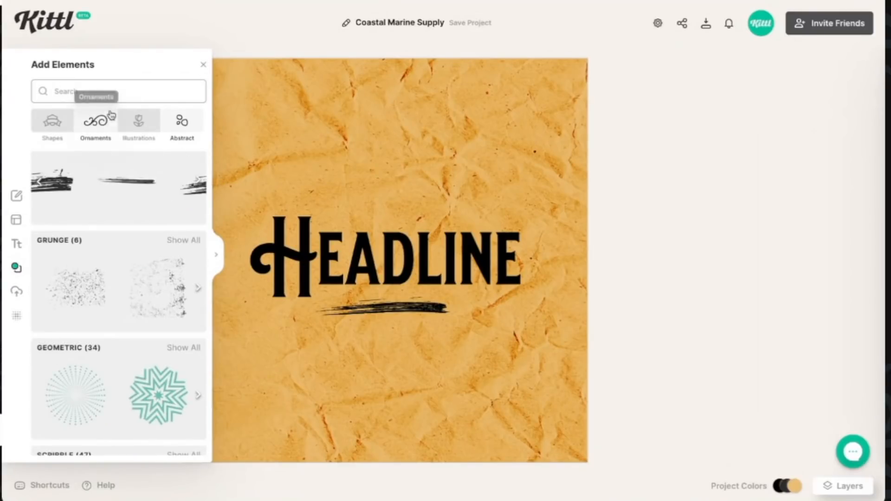
{"action": "left_click", "coordinate": [204, 65]}
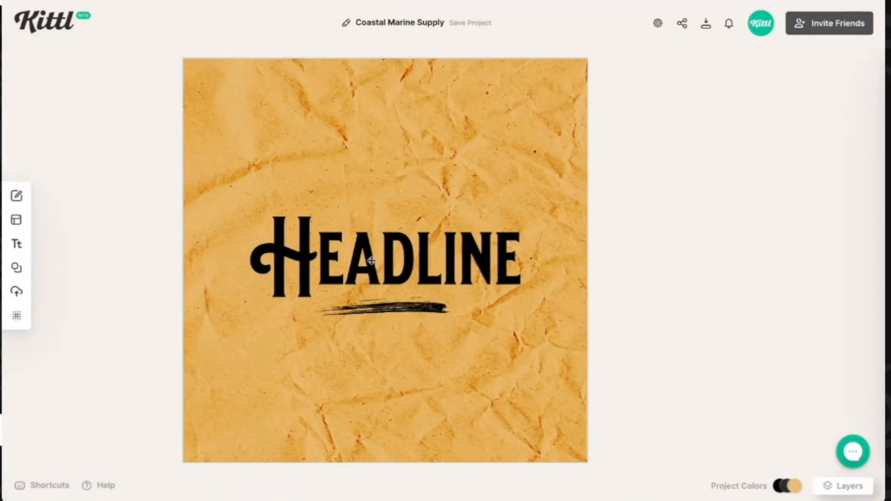
Look through the Serif, Sans Serif, Script and Other typeface categories for the headline text
{"action": "left_click", "coordinate": [394, 259]}
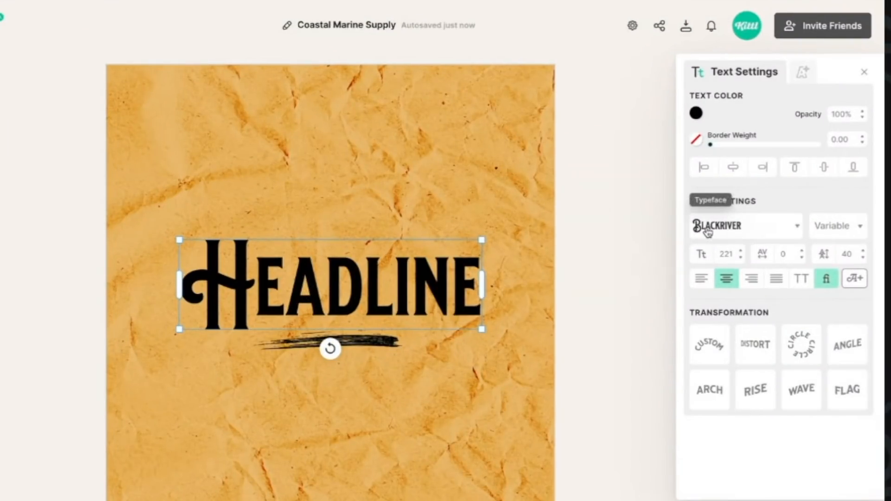
{"action": "left_click", "coordinate": [737, 203]}
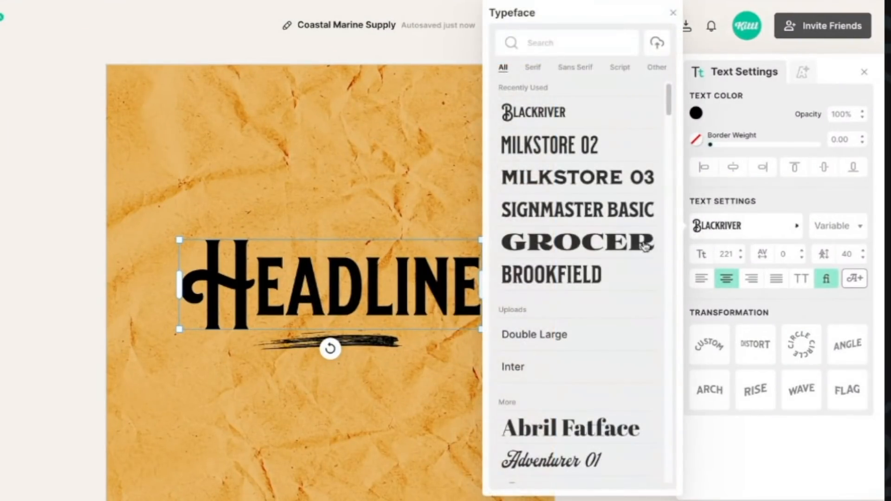
{"action": "left_click", "coordinate": [532, 68]}
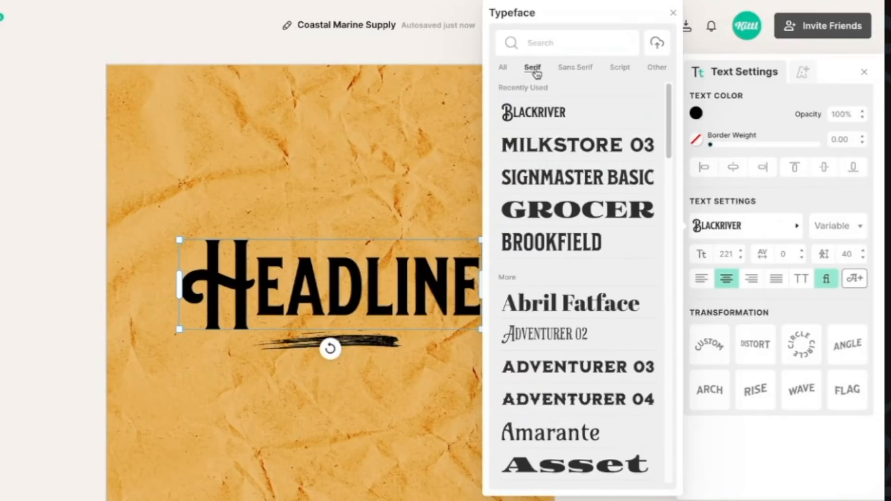
{"action": "left_click", "coordinate": [578, 71]}
{"action": "left_click", "coordinate": [619, 69]}
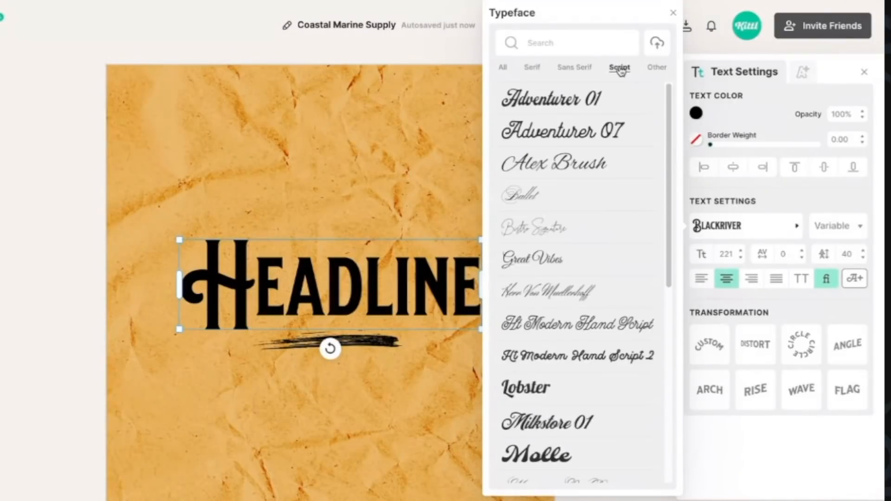
{"action": "left_click", "coordinate": [653, 69]}
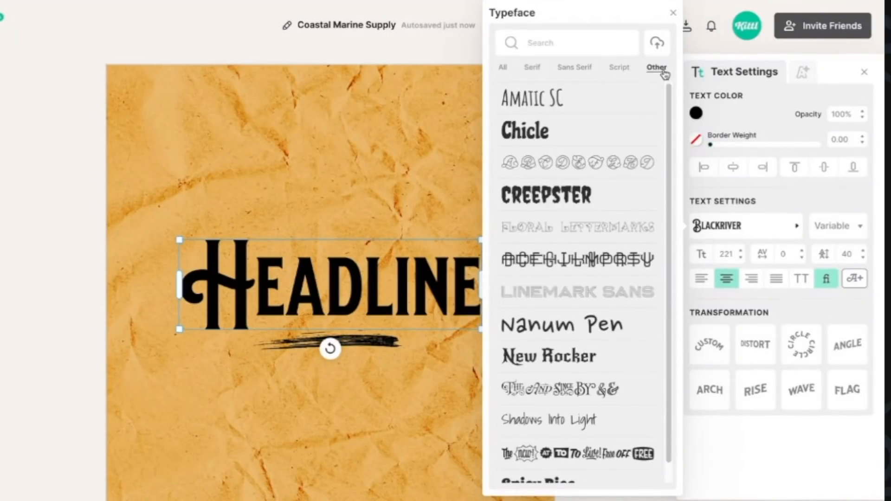
{"action": "scroll", "coordinate": [613, 272], "scroll_direction": "down", "scroll_amount": 1}
{"action": "scroll", "coordinate": [597, 254], "scroll_direction": "up", "scroll_amount": 1}
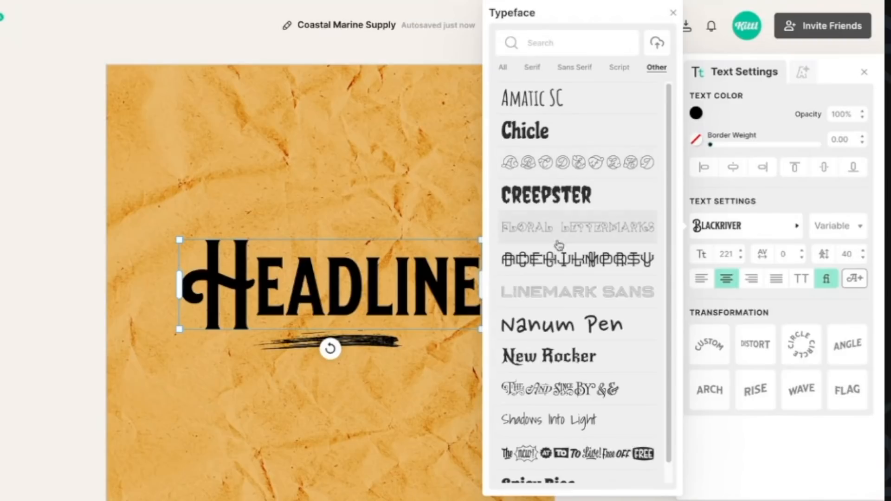
Set the headline in the interlocking monogram typeface and replace its text with HE
{"action": "left_click", "coordinate": [566, 264]}
{"action": "left_click_drag", "start_coordinate": [325, 275], "coordinate": [321, 258]}
{"action": "double_click", "coordinate": [321, 258]}
{"action": "key", "text": "ctrl+a"}
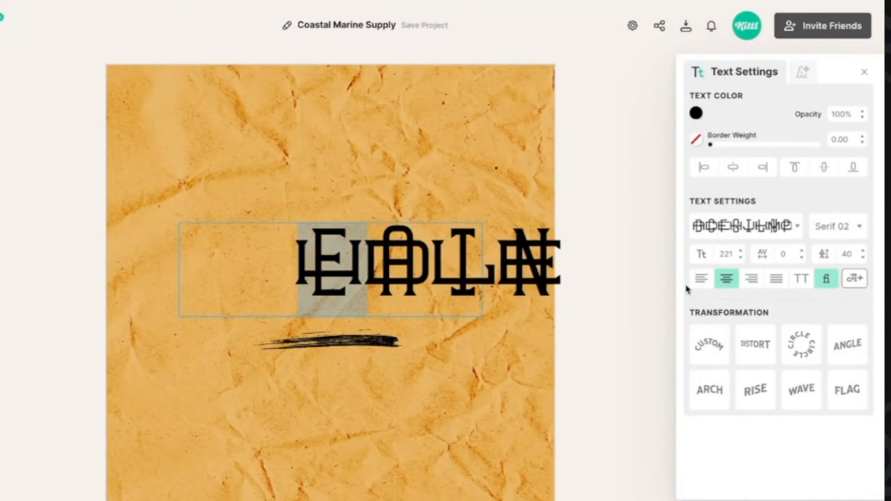
{"action": "type", "text": "HEA"}
{"action": "key", "text": "BackSpace"}
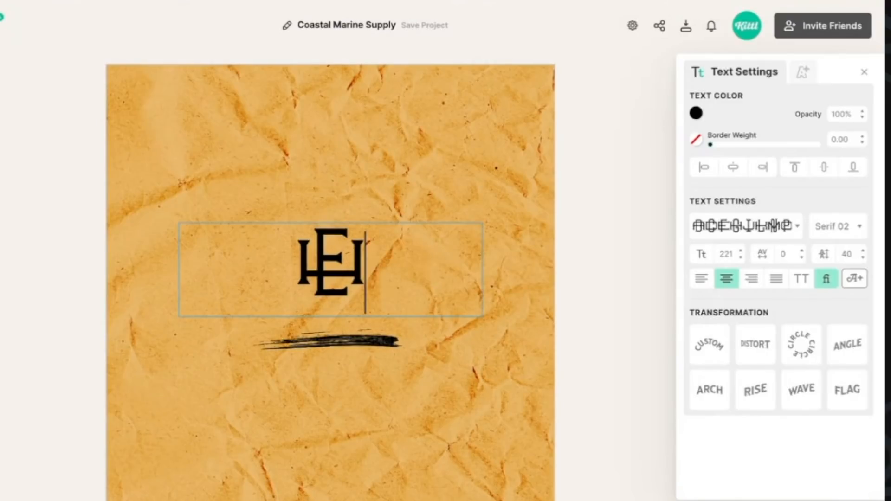
Move the HE monogram higher above the brushstroke and change its typeface to the ornamental catchword font from the Other category
{"action": "left_click", "coordinate": [330, 197]}
{"action": "left_click_drag", "start_coordinate": [330, 251], "coordinate": [330, 227]}
{"action": "left_click", "coordinate": [703, 225]}
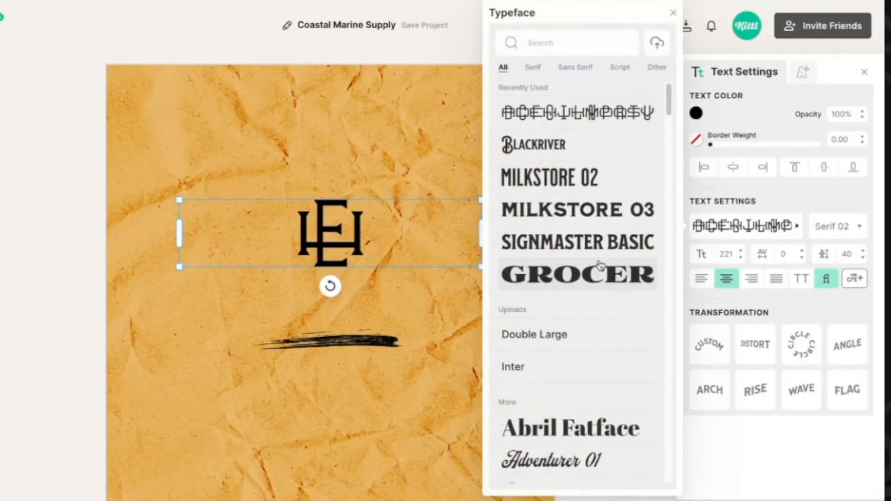
{"action": "left_click", "coordinate": [655, 67]}
{"action": "scroll", "coordinate": [602, 312], "scroll_direction": "down", "scroll_amount": 3}
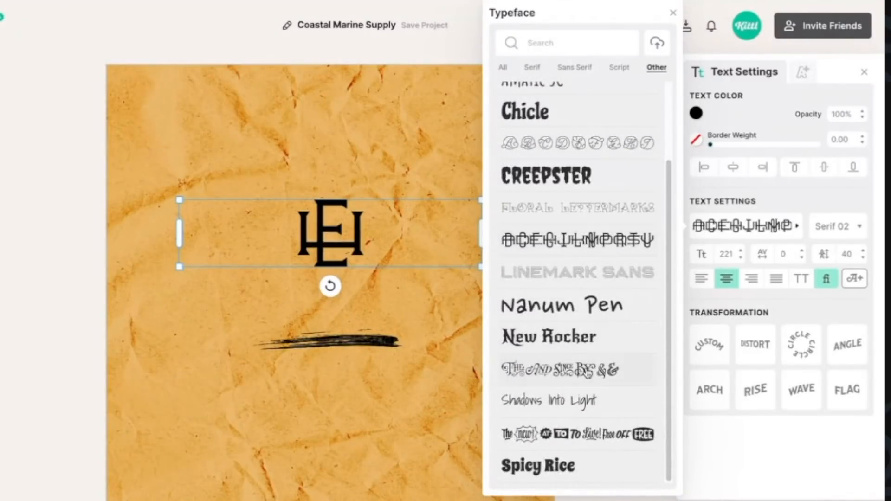
{"action": "left_click", "coordinate": [574, 370]}
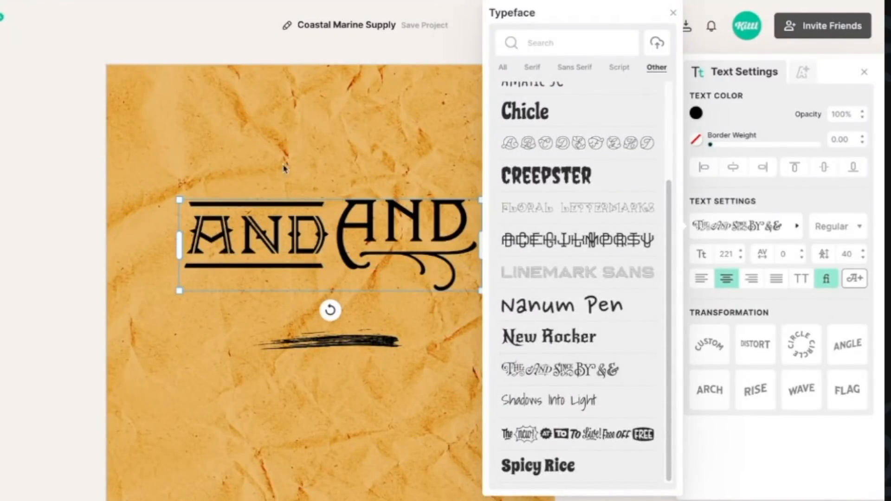
Examine the Ornate Catchwords glyph set for the headline text, then close it
{"action": "left_click", "coordinate": [307, 174]}
{"action": "left_click", "coordinate": [413, 217]}
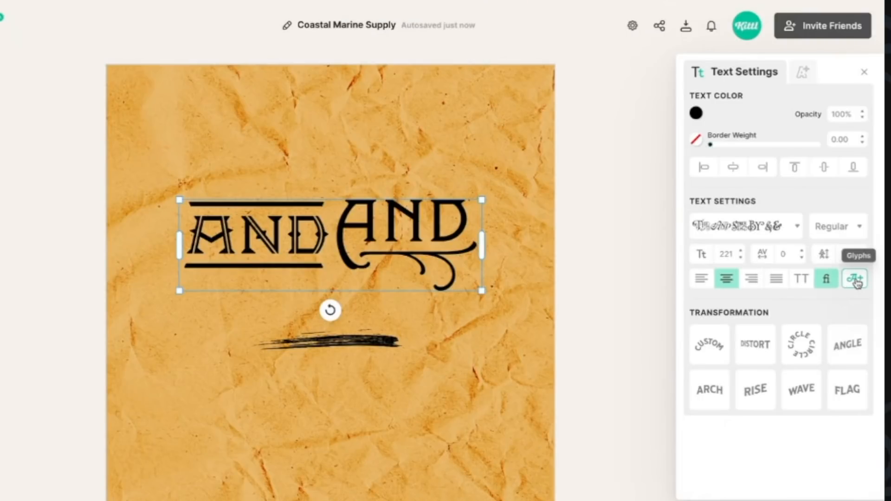
{"action": "left_click", "coordinate": [856, 282]}
{"action": "scroll", "coordinate": [733, 325], "scroll_direction": "down", "scroll_amount": 2}
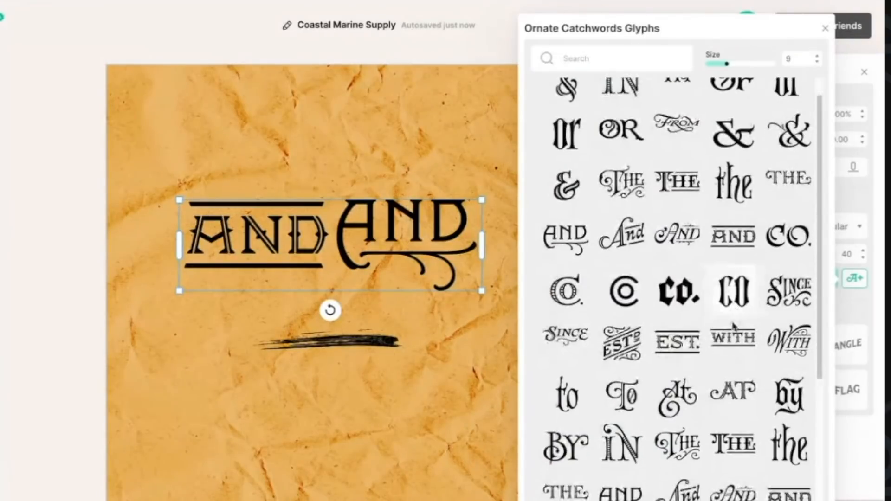
{"action": "scroll", "coordinate": [731, 315], "scroll_direction": "down", "scroll_amount": 5}
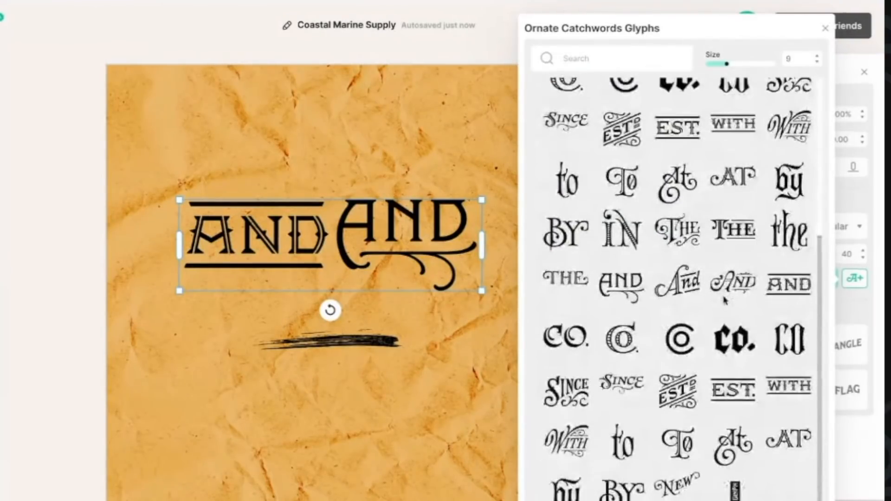
{"action": "scroll", "coordinate": [725, 300], "scroll_direction": "up", "scroll_amount": 5}
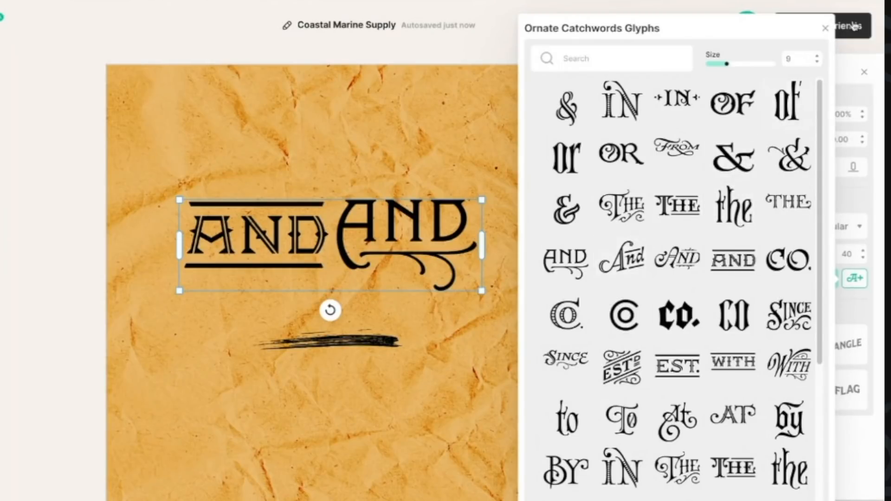
{"action": "left_click", "coordinate": [827, 28]}
Change the headline to the Signpainter Catchwords typeface from the Other category and move it higher above the brushstroke
{"action": "left_click", "coordinate": [775, 222]}
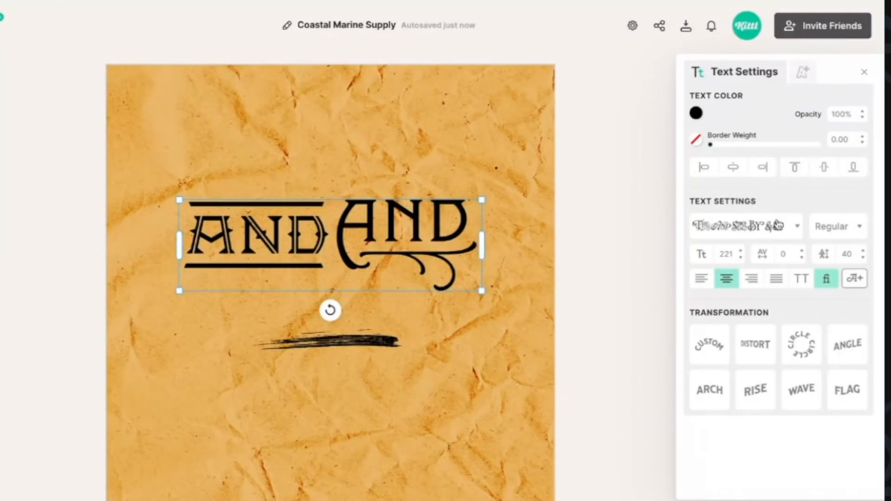
{"action": "left_click", "coordinate": [656, 68]}
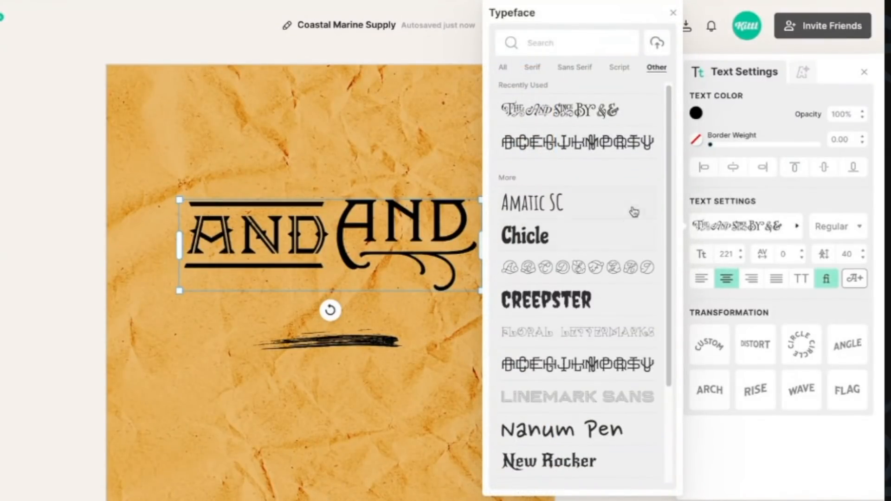
{"action": "scroll", "coordinate": [642, 218], "scroll_direction": "down", "scroll_amount": 3}
{"action": "left_click", "coordinate": [560, 441]}
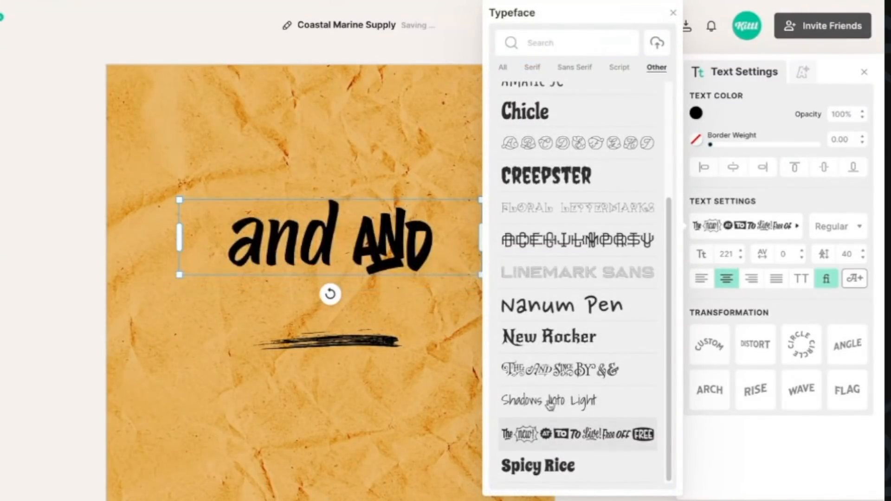
{"action": "left_click", "coordinate": [364, 237]}
{"action": "left_click_drag", "start_coordinate": [364, 237], "coordinate": [349, 209]}
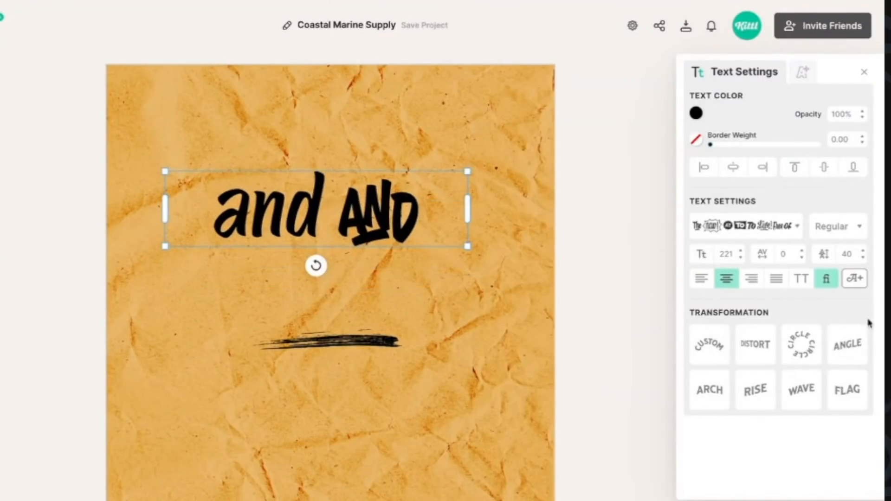
Examine the Signpainter Catchwords glyph set from start to end, then close it
{"action": "left_click", "coordinate": [854, 278]}
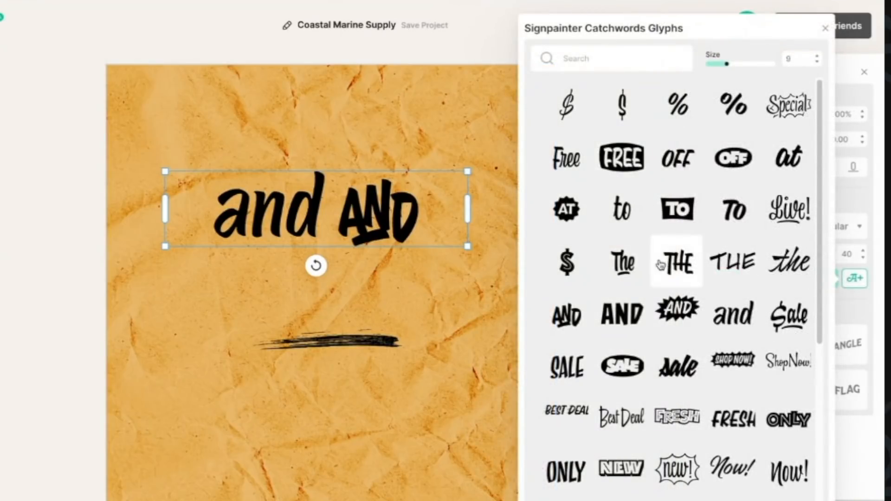
{"action": "scroll", "coordinate": [678, 267], "scroll_direction": "down", "scroll_amount": 4}
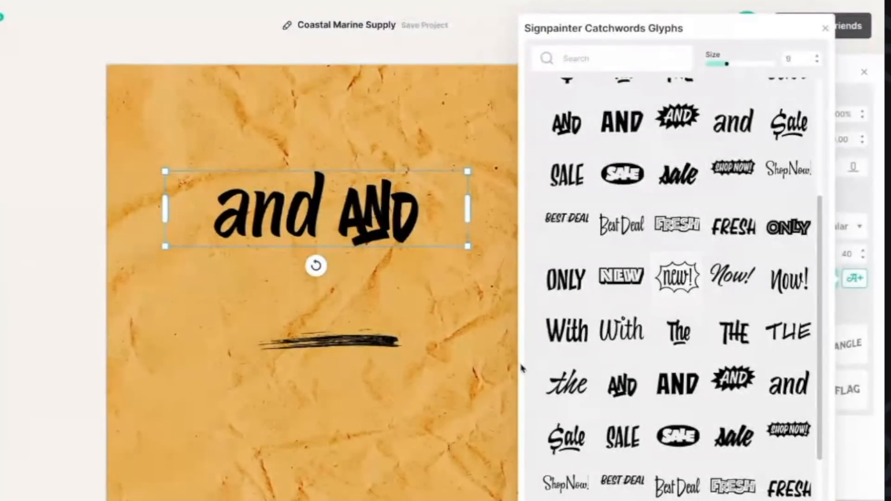
{"action": "scroll", "coordinate": [649, 441], "scroll_direction": "down", "scroll_amount": 2}
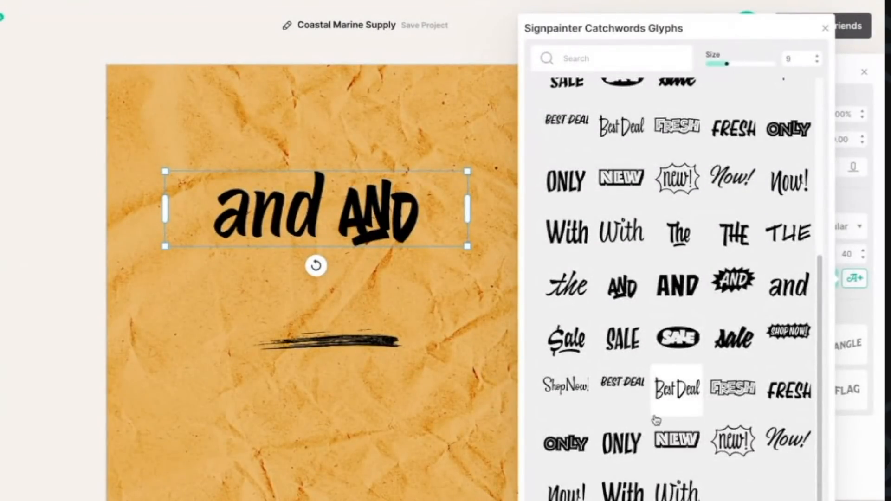
{"action": "scroll", "coordinate": [656, 420], "scroll_direction": "up", "scroll_amount": 6}
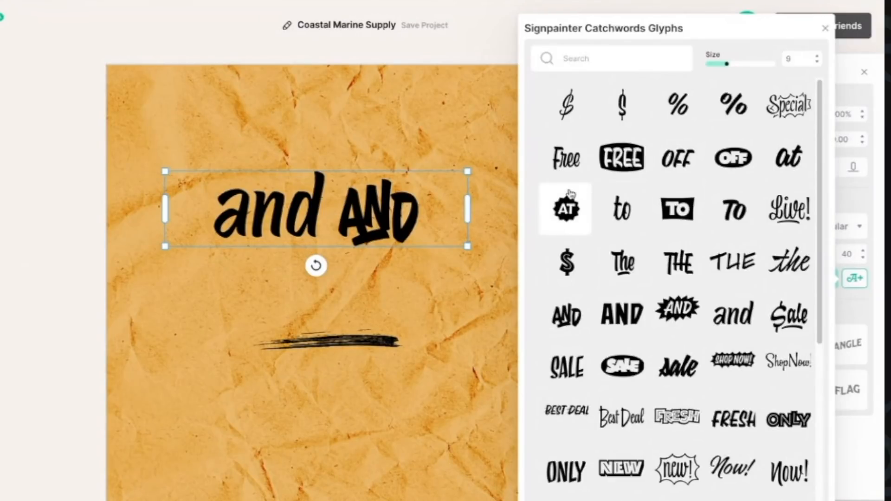
{"action": "left_click", "coordinate": [825, 31]}
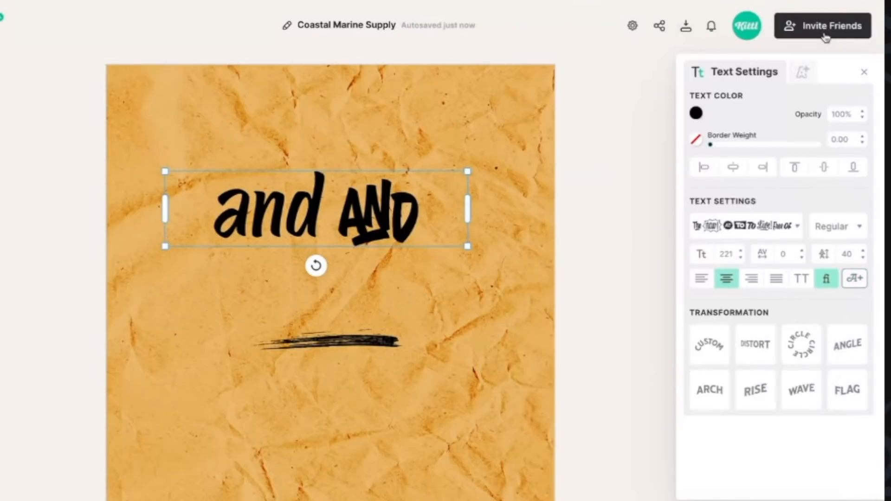
Try the Serif typefaces Adventurer 03 and Blackriver on the headline
{"action": "left_click", "coordinate": [794, 226]}
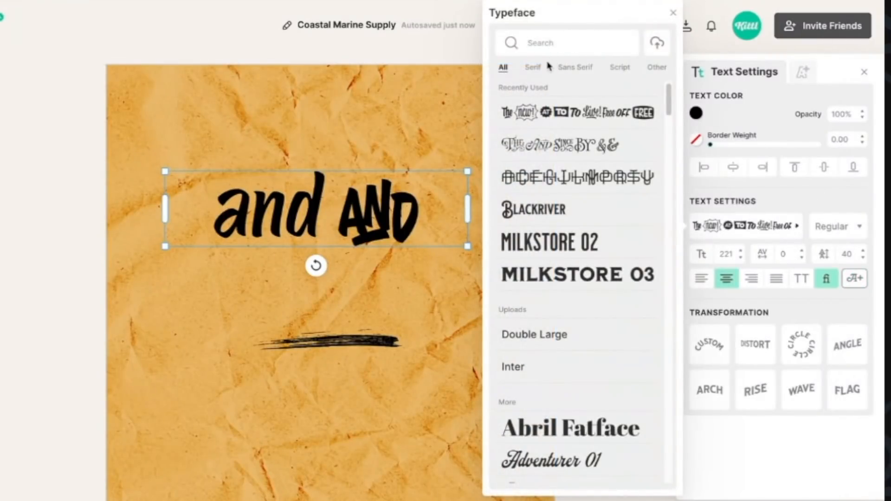
{"action": "left_click", "coordinate": [532, 67]}
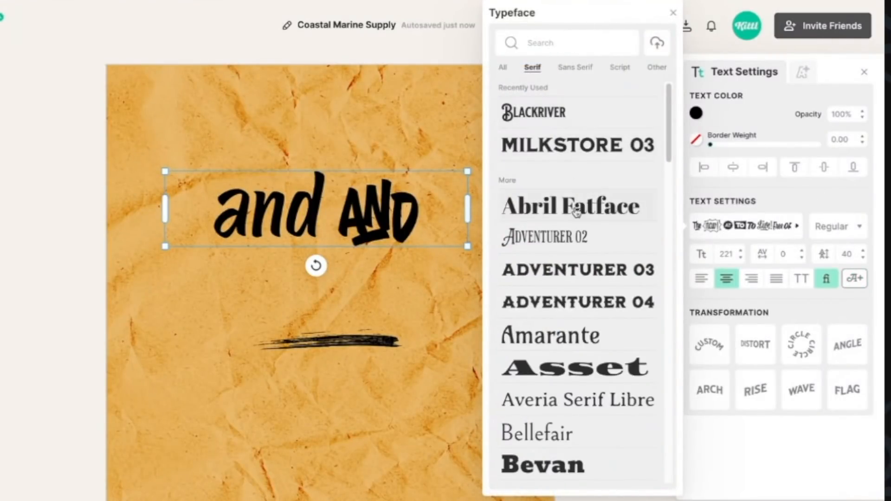
{"action": "scroll", "coordinate": [575, 208], "scroll_direction": "down", "scroll_amount": 3}
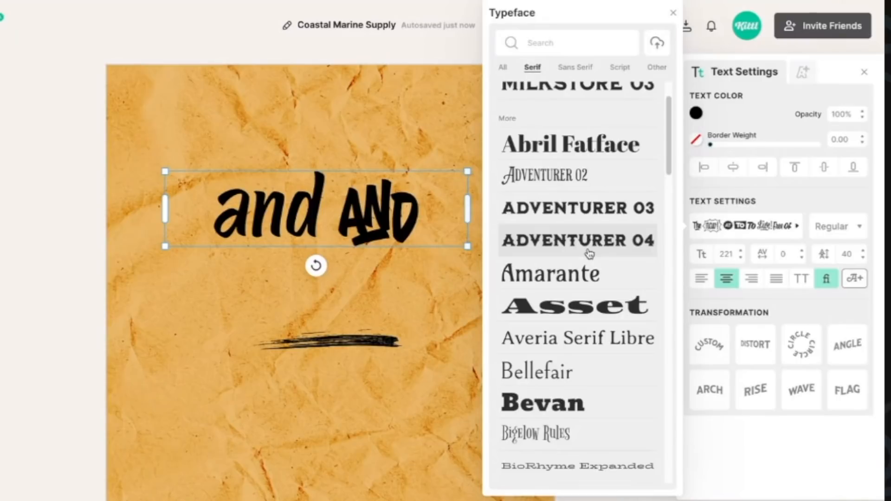
{"action": "left_click", "coordinate": [579, 214]}
{"action": "scroll", "coordinate": [635, 269], "scroll_direction": "down", "scroll_amount": 3}
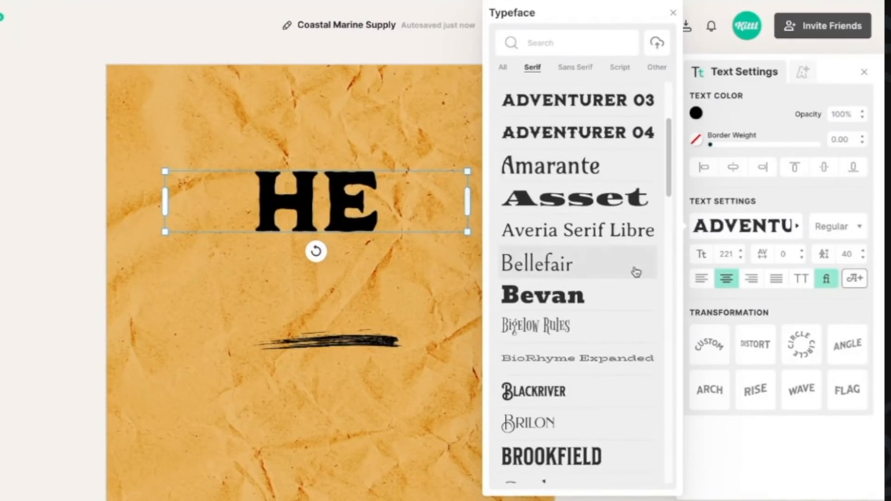
{"action": "left_click", "coordinate": [559, 369]}
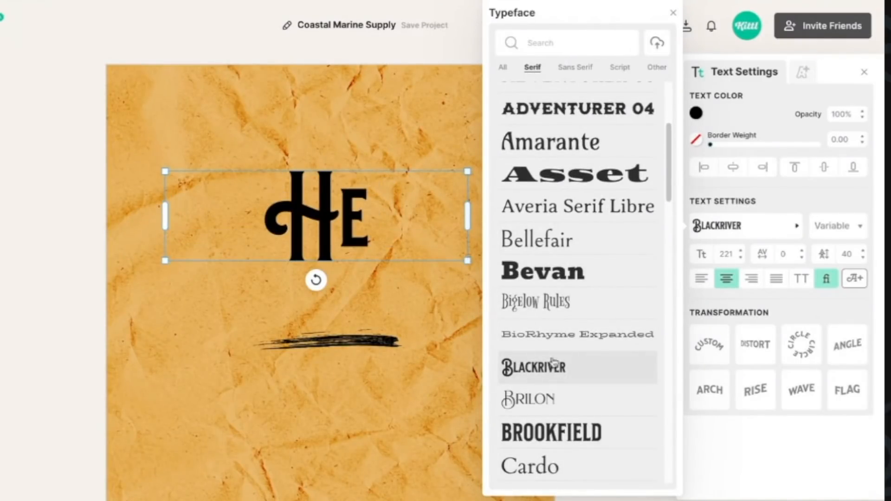
Find the Trainguard typeface near the end of the Serif category and apply it to the headline
{"action": "scroll", "coordinate": [568, 325], "scroll_direction": "down", "scroll_amount": 3}
{"action": "scroll", "coordinate": [570, 333], "scroll_direction": "down", "scroll_amount": 8}
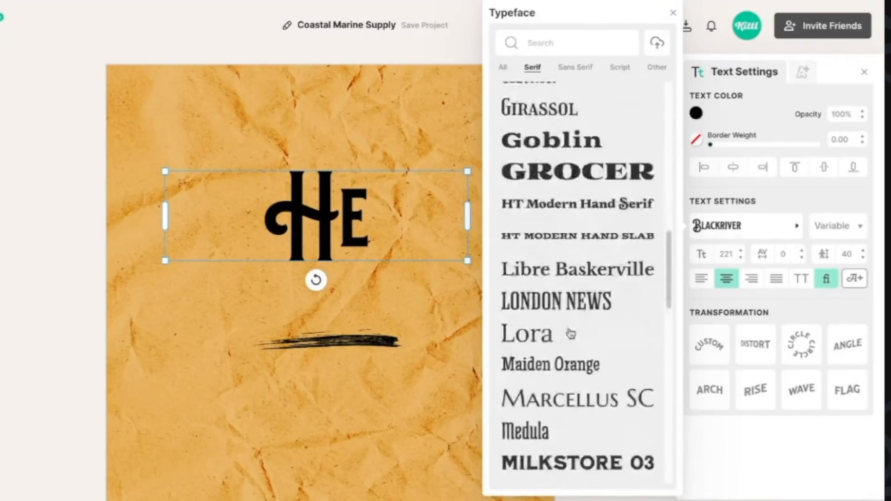
{"action": "scroll", "coordinate": [571, 333], "scroll_direction": "down", "scroll_amount": 5}
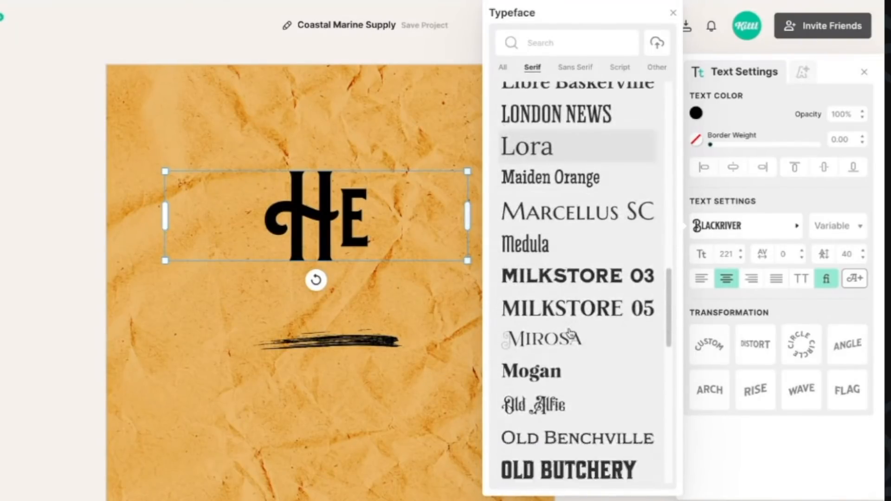
{"action": "scroll", "coordinate": [570, 332], "scroll_direction": "down", "scroll_amount": 5}
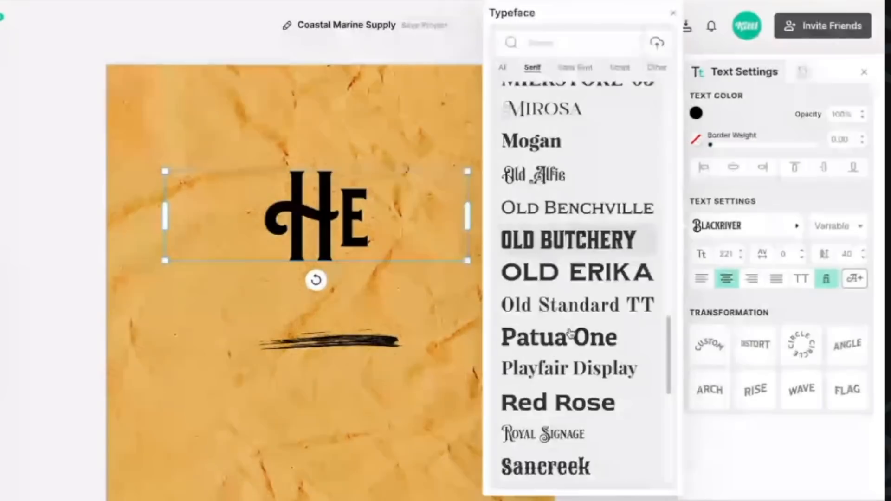
{"action": "scroll", "coordinate": [570, 332], "scroll_direction": "down", "scroll_amount": 6}
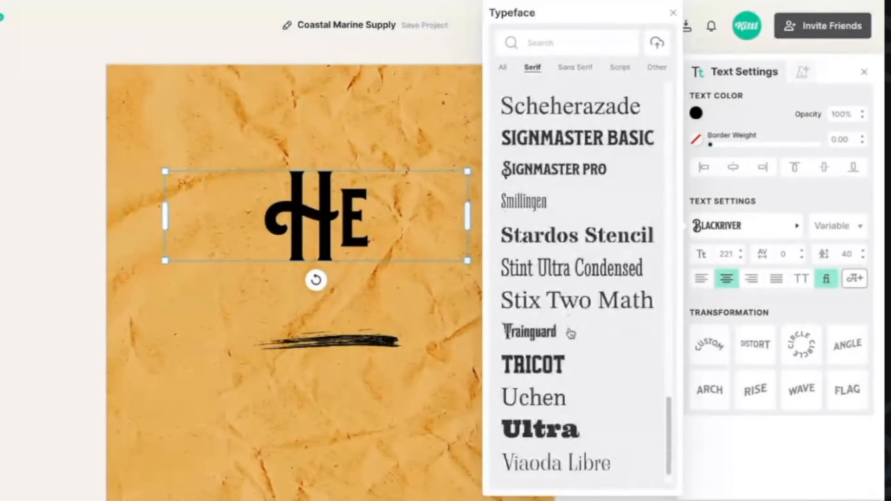
{"action": "left_click", "coordinate": [541, 327]}
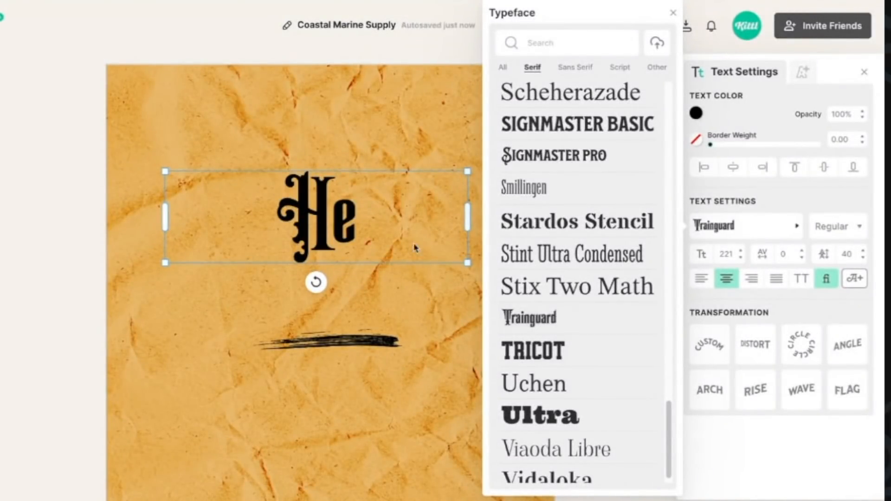
Replace the headline text with Train, starting with a capital T
{"action": "left_click", "coordinate": [377, 231]}
{"action": "double_click", "coordinate": [361, 228]}
{"action": "key", "text": "ctrl+a"}
{"action": "type", "text": "trai"}
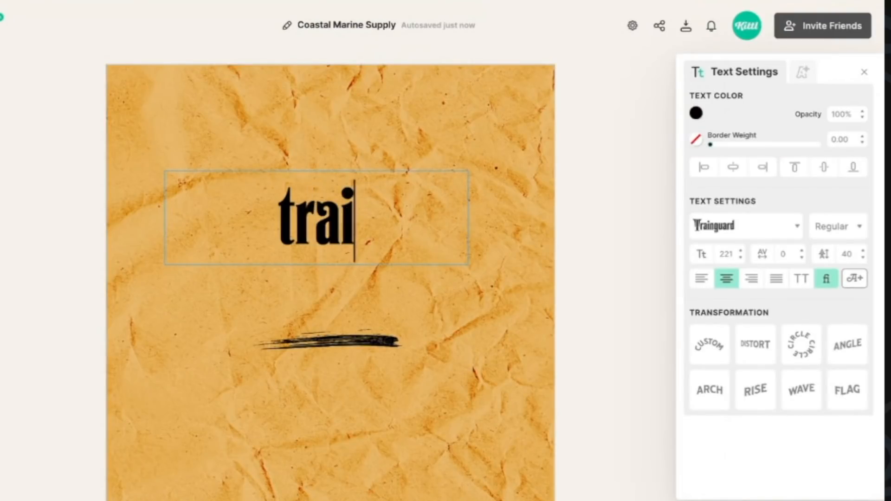
{"action": "type", "text": "n"}
{"action": "key", "text": "Left"}
{"action": "key", "text": "Left"}
{"action": "key", "text": "Left"}
{"action": "key", "text": "Left"}
{"action": "key", "text": "Left"}
{"action": "key", "text": "Delete"}
{"action": "type", "text": "T"}
{"action": "scroll", "coordinate": [355, 228], "scroll_direction": "left", "scroll_amount": 6}
{"action": "scroll", "coordinate": [426, 343], "scroll_direction": "right", "scroll_amount": 9}
{"action": "key", "text": "Escape"}
{"action": "scroll", "coordinate": [393, 334], "scroll_direction": "left", "scroll_amount": 3}
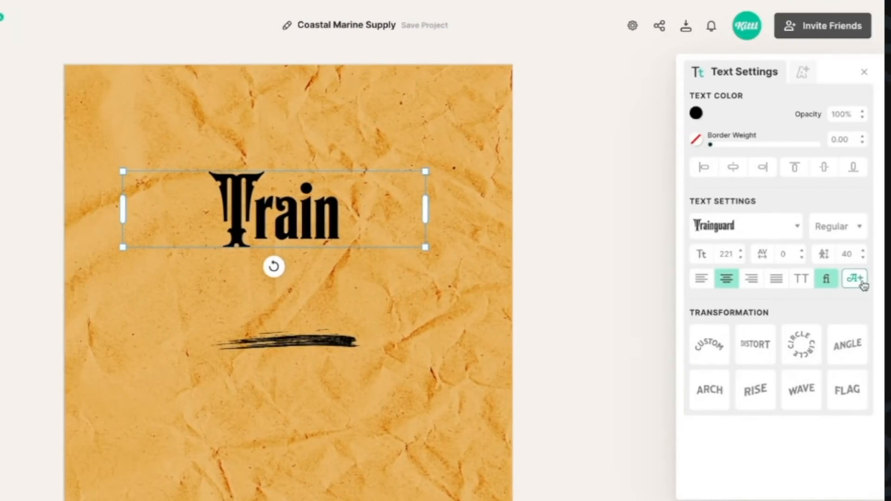
Look through the full typeface list and its uploaded fonts, then open and dismiss the custom font upload notice
{"action": "left_click", "coordinate": [786, 227]}
{"action": "scroll", "coordinate": [477, 387], "scroll_direction": "down", "scroll_amount": 5}
{"action": "scroll", "coordinate": [350, 328], "scroll_direction": "up", "scroll_amount": 1}
{"action": "scroll", "coordinate": [350, 327], "scroll_direction": "up", "scroll_amount": 4}
{"action": "scroll", "coordinate": [600, 211], "scroll_direction": "down", "scroll_amount": 1}
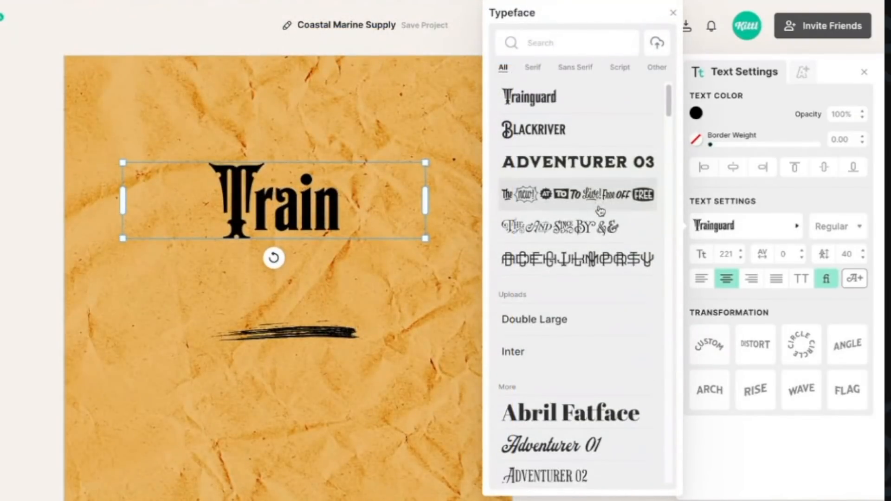
{"action": "scroll", "coordinate": [600, 211], "scroll_direction": "down", "scroll_amount": 5}
{"action": "scroll", "coordinate": [600, 211], "scroll_direction": "up", "scroll_amount": 2}
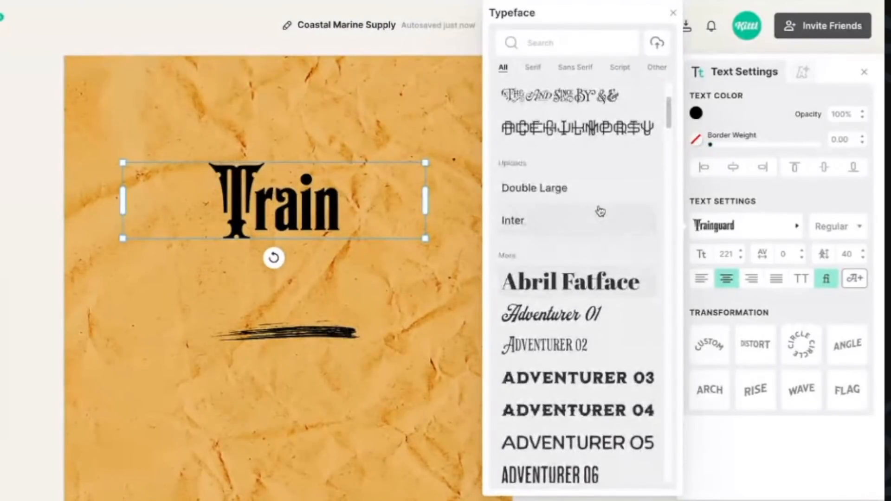
{"action": "scroll", "coordinate": [391, 225], "scroll_direction": "right", "scroll_amount": 1}
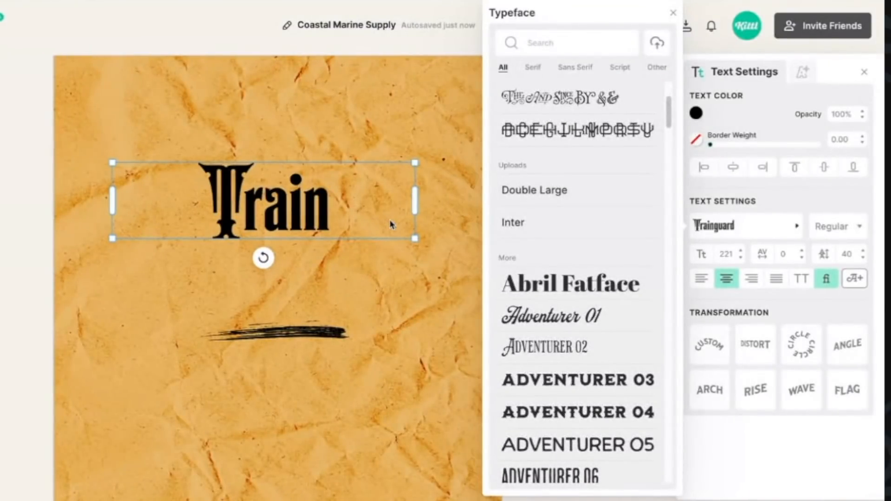
{"action": "left_click", "coordinate": [655, 46]}
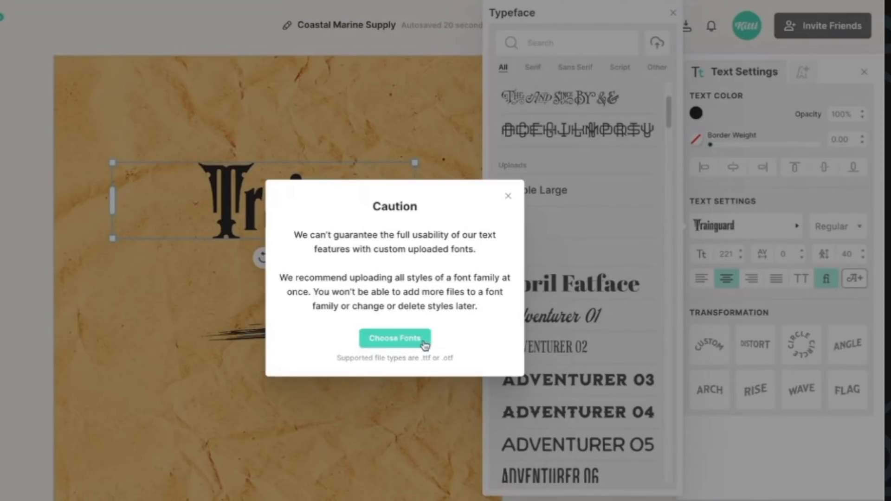
{"action": "left_click", "coordinate": [509, 197]}
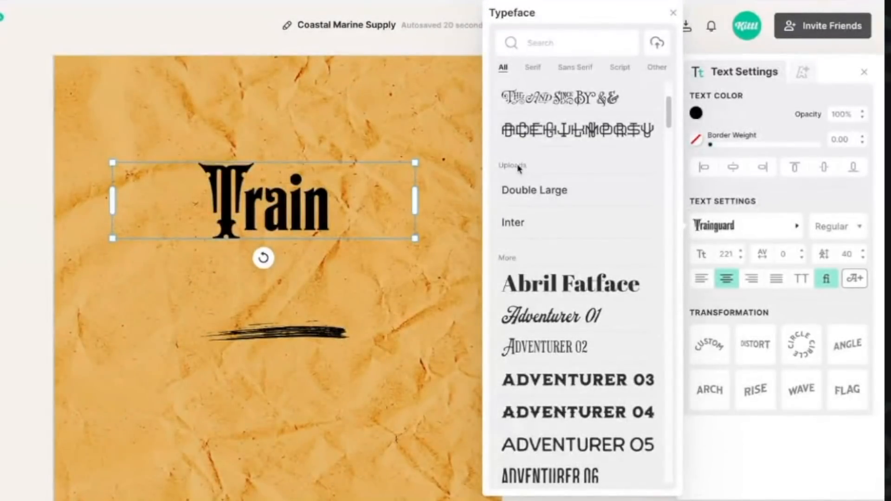
Set the Train headline in the uploaded Double Large typeface and move it slightly lower
{"action": "left_click", "coordinate": [532, 195]}
{"action": "left_click", "coordinate": [356, 221]}
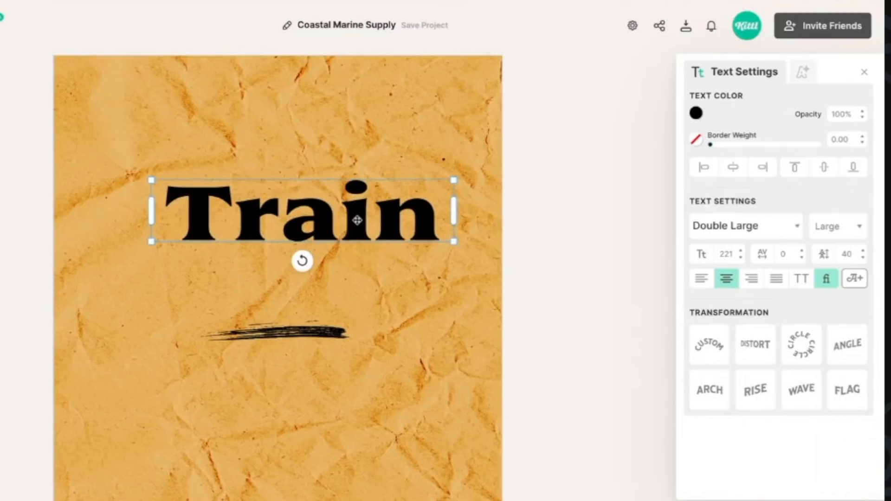
View the uploaded media library, close it, and reopen the headline's typeface list
{"action": "left_click", "coordinate": [748, 232]}
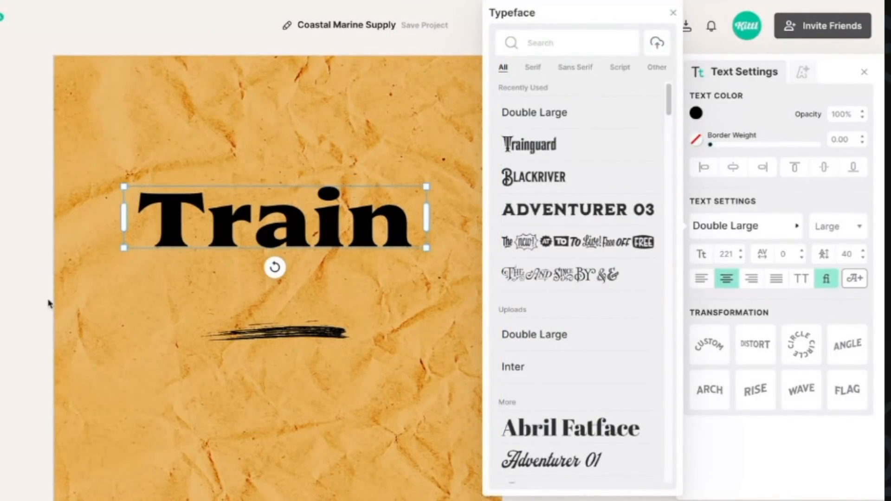
{"action": "left_click", "coordinate": [17, 324]}
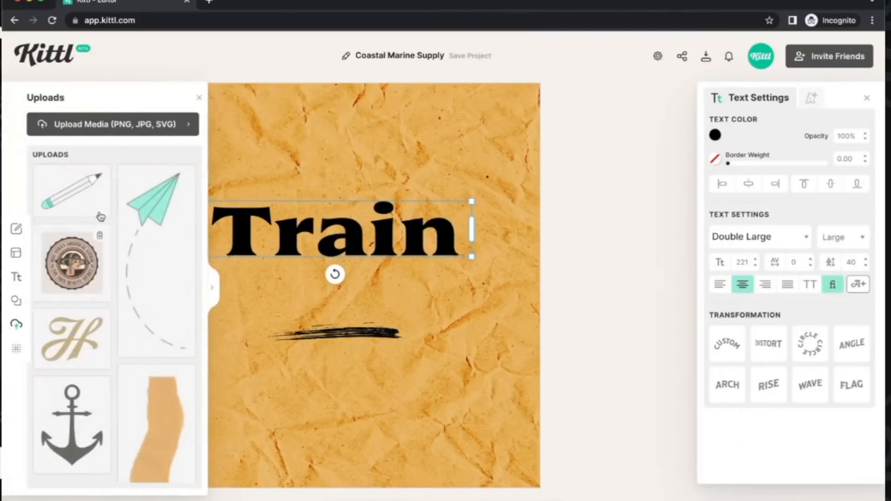
{"action": "left_click", "coordinate": [203, 100]}
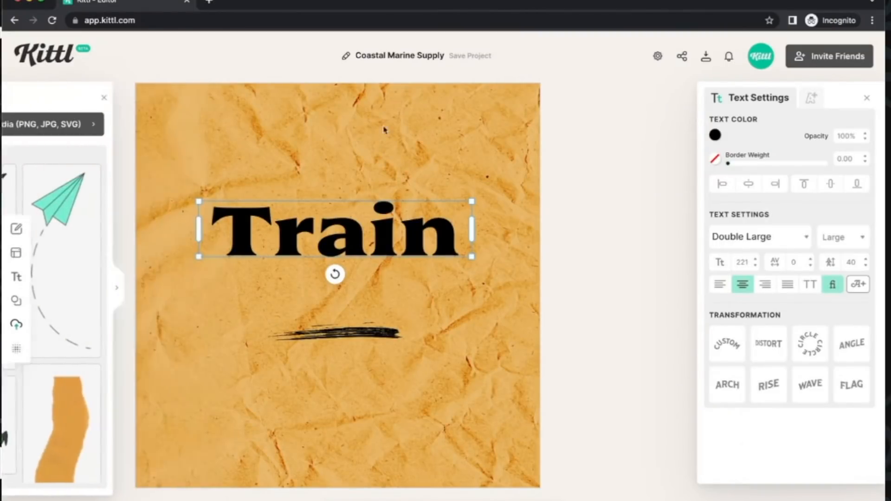
{"action": "left_click", "coordinate": [782, 238]}
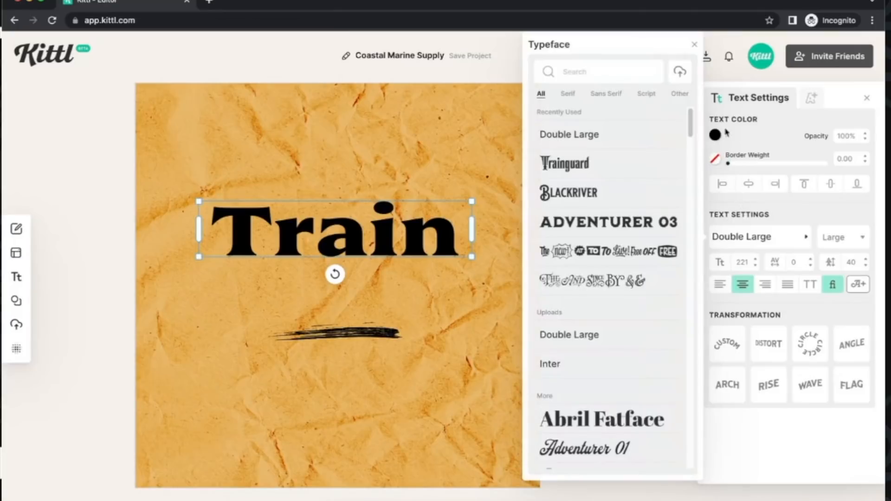
Close the typeface list and move the Train headline down to sit just above the brush stroke
{"action": "left_click", "coordinate": [681, 74]}
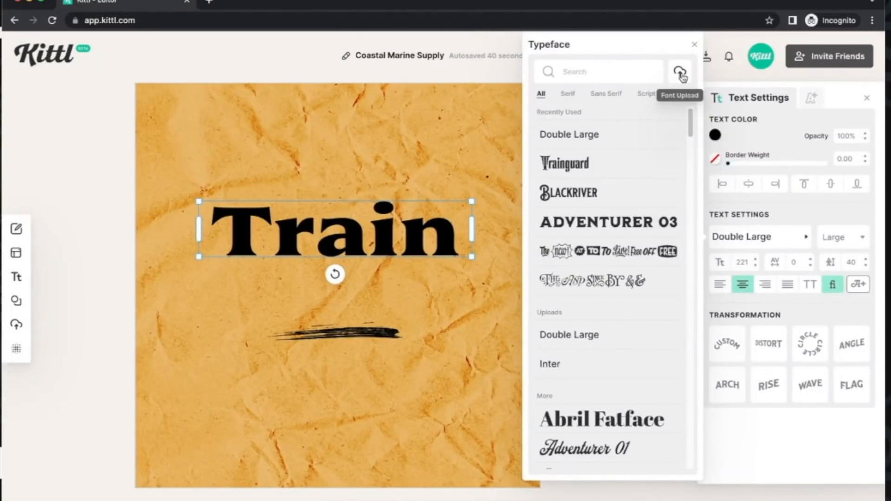
{"action": "left_click", "coordinate": [694, 44]}
{"action": "left_click_drag", "start_coordinate": [424, 241], "coordinate": [427, 277]}
{"action": "left_click", "coordinate": [437, 218]}
{"action": "scroll", "coordinate": [617, 295], "scroll_direction": "left", "scroll_amount": 1}
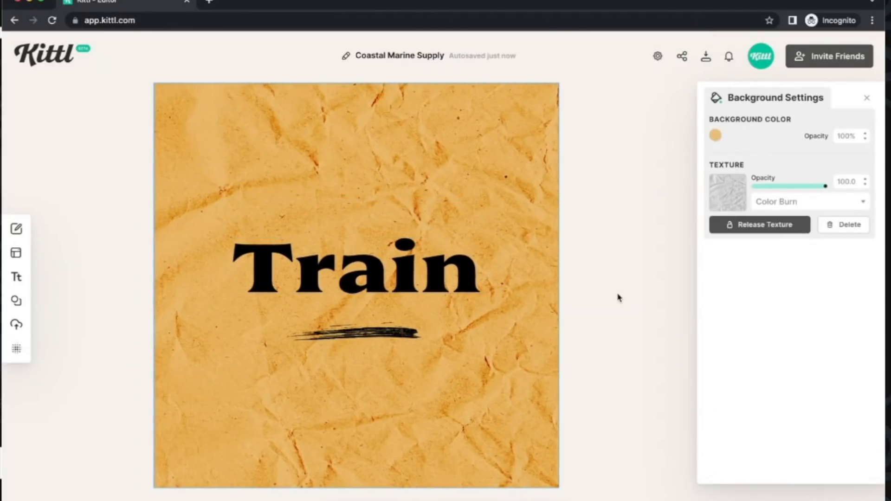
{"action": "scroll", "coordinate": [618, 298], "scroll_direction": "left", "scroll_amount": 3}
{"action": "scroll", "coordinate": [618, 298], "scroll_direction": "down", "scroll_amount": 1}
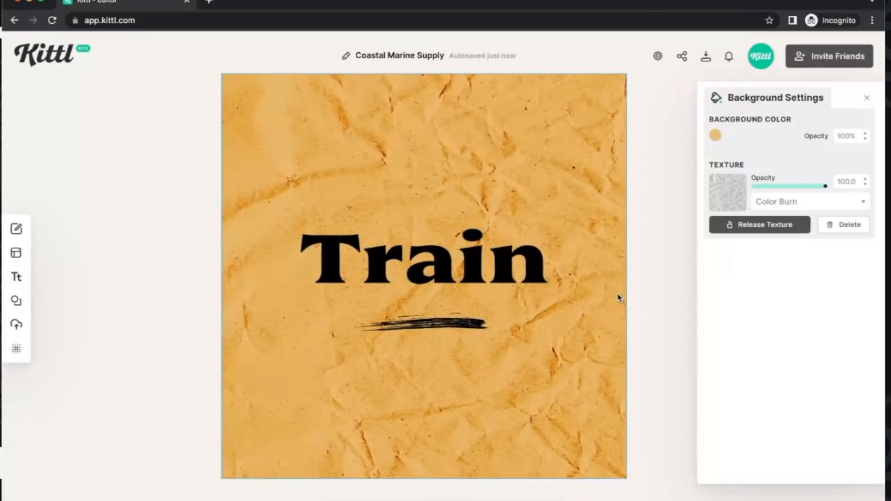
{"action": "scroll", "coordinate": [618, 297], "scroll_direction": "right", "scroll_amount": 1}
{"action": "scroll", "coordinate": [617, 297], "scroll_direction": "up", "scroll_amount": 1}
Examine the Double Large glyphs offered for the Train headline, then close the glyph collection
{"action": "left_click", "coordinate": [500, 270]}
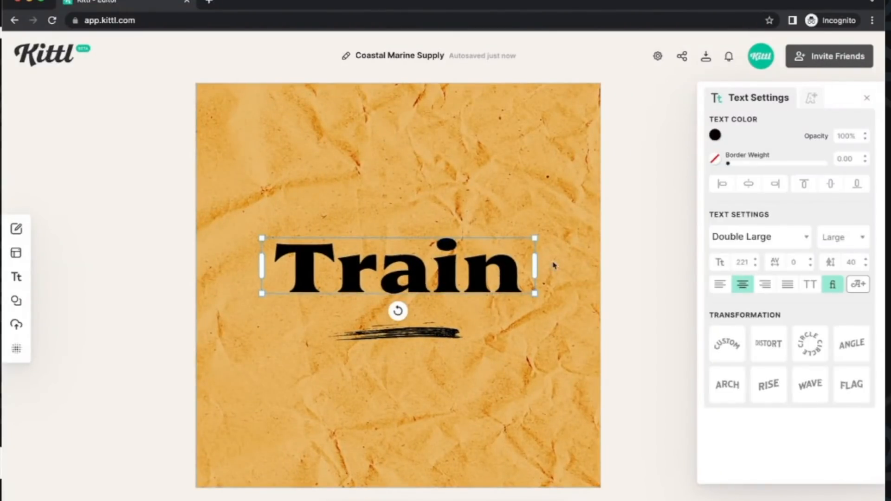
{"action": "left_click", "coordinate": [858, 284]}
{"action": "scroll", "coordinate": [704, 263], "scroll_direction": "down", "scroll_amount": 4}
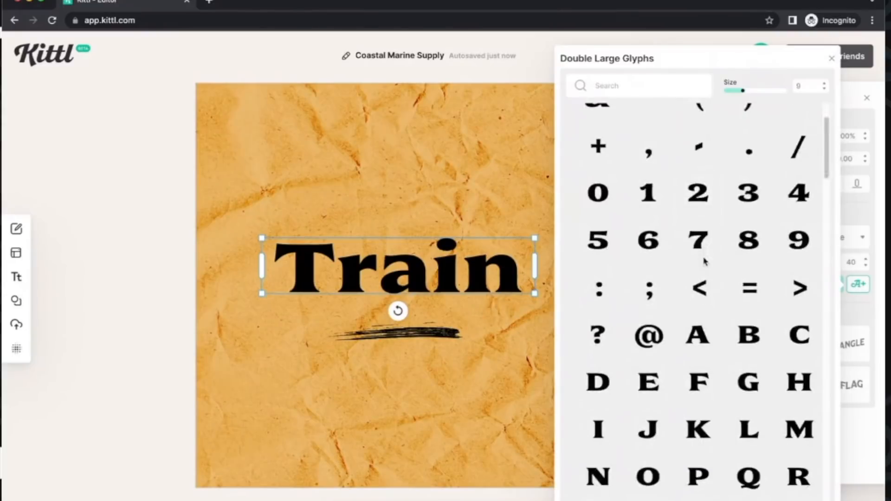
{"action": "scroll", "coordinate": [499, 302], "scroll_direction": "down", "scroll_amount": 5}
{"action": "scroll", "coordinate": [439, 297], "scroll_direction": "up", "scroll_amount": 2}
{"action": "scroll", "coordinate": [440, 297], "scroll_direction": "up", "scroll_amount": 3}
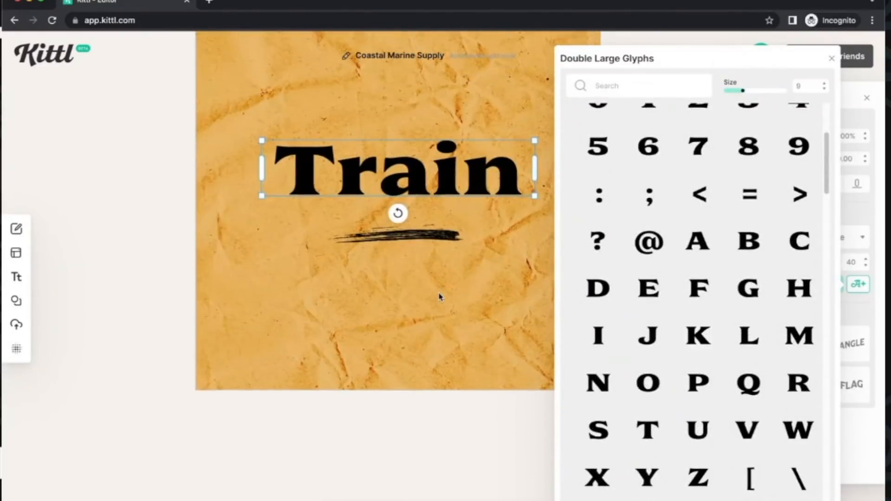
{"action": "scroll", "coordinate": [696, 306], "scroll_direction": "down", "scroll_amount": 1}
{"action": "scroll", "coordinate": [696, 297], "scroll_direction": "up", "scroll_amount": 2}
{"action": "left_click", "coordinate": [860, 292]}
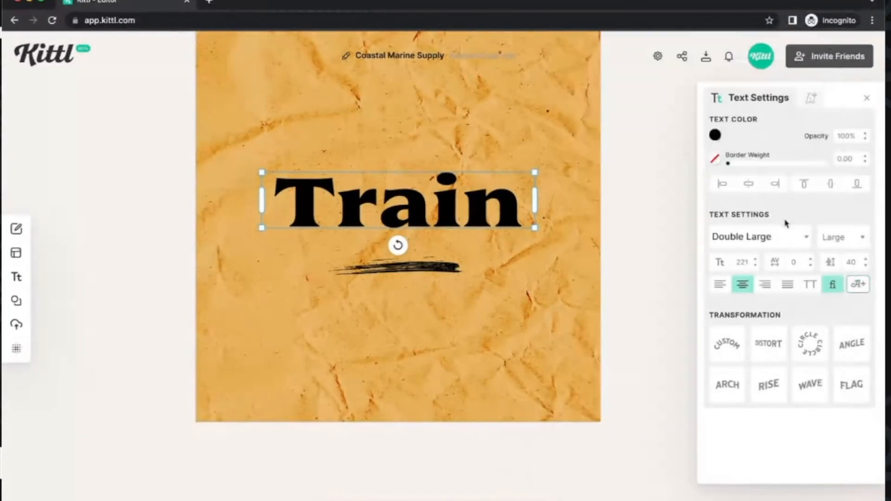
Find the Signmaster Pro typeface with "sign", apply it to the Train headline, enlarge the text to size 270 and move it slightly higher
{"action": "left_click", "coordinate": [791, 237]}
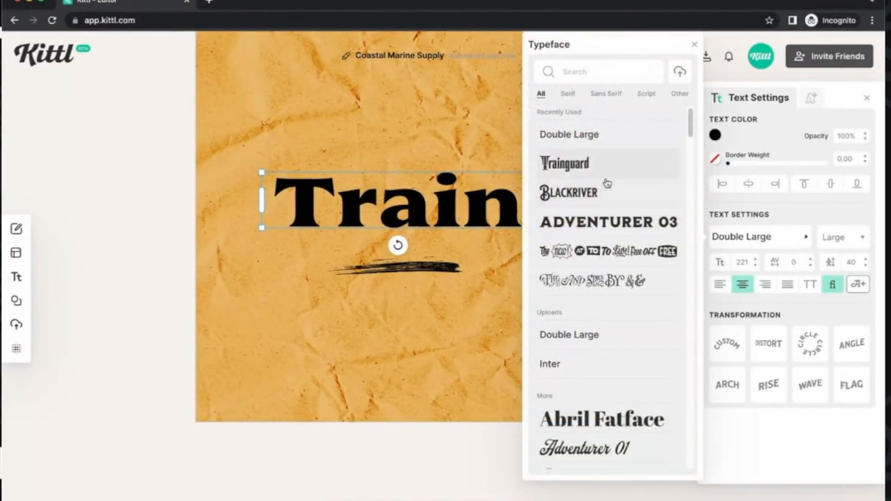
{"action": "left_click", "coordinate": [586, 74]}
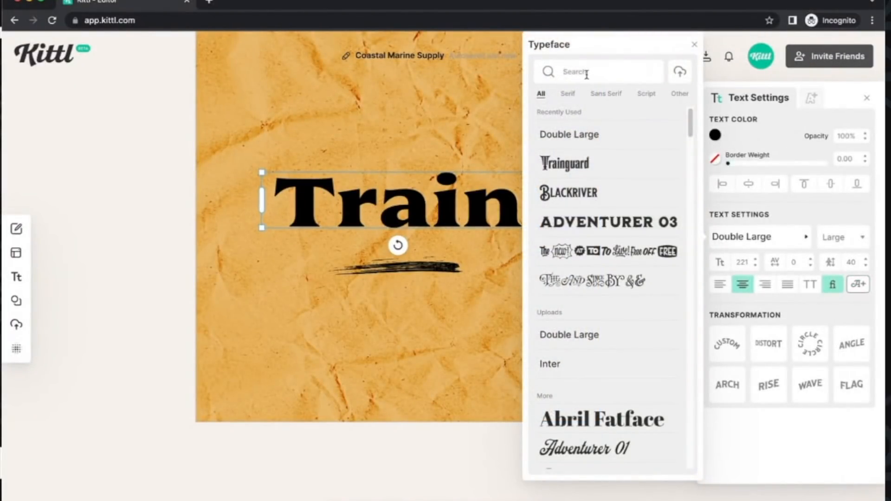
{"action": "type", "text": "sign"}
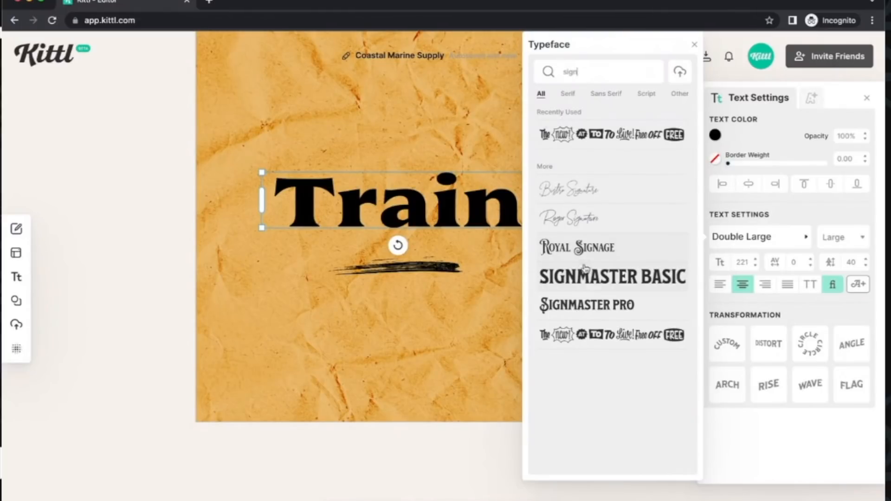
{"action": "left_click", "coordinate": [595, 304]}
{"action": "left_click", "coordinate": [427, 153]}
{"action": "left_click", "coordinate": [526, 181]}
{"action": "left_click_drag", "start_coordinate": [537, 172], "coordinate": [565, 162]}
{"action": "left_click_drag", "start_coordinate": [490, 215], "coordinate": [492, 205]}
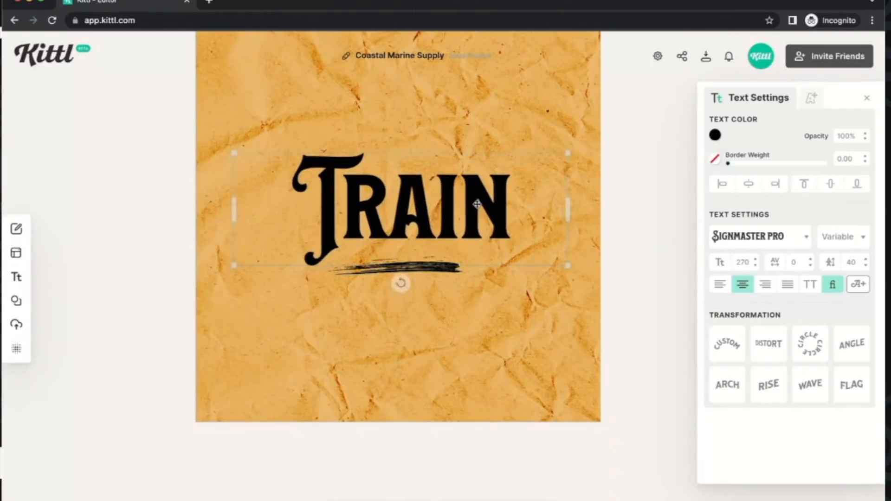
Search the Signmaster Pro glyphs for "n" and add the N with the raised end swash after the word Train
{"action": "left_click", "coordinate": [506, 205]}
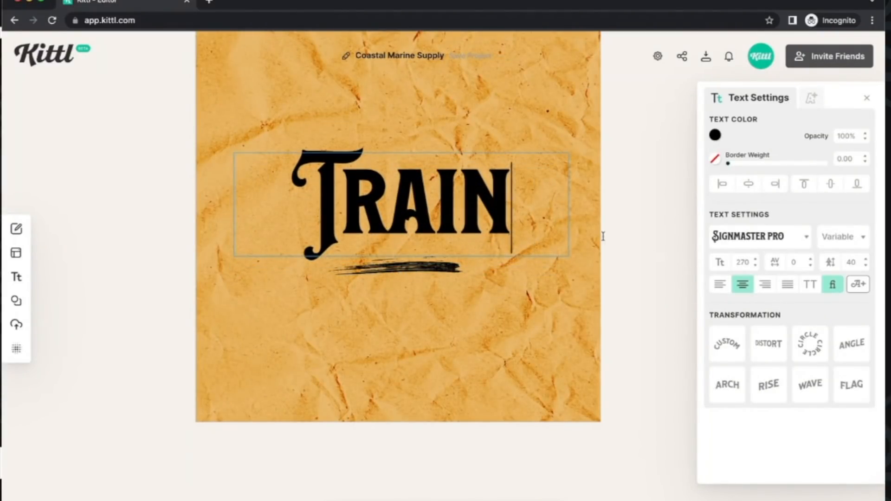
{"action": "left_click", "coordinate": [858, 285]}
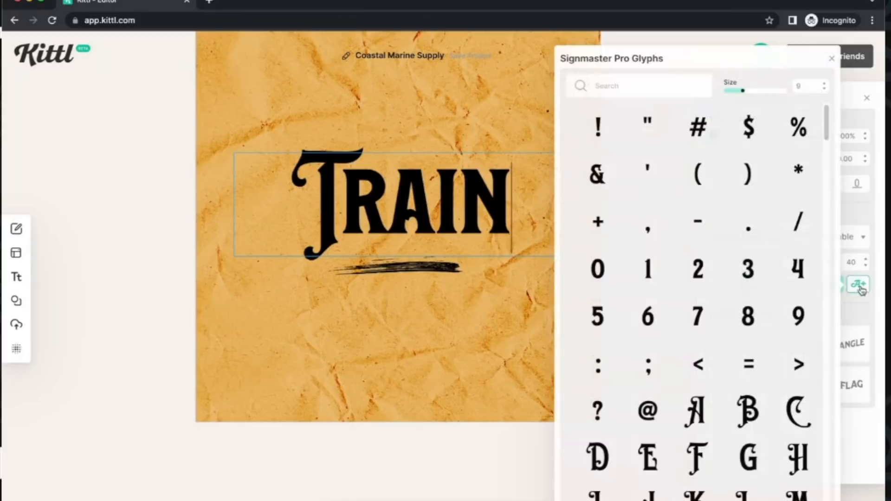
{"action": "scroll", "coordinate": [649, 137], "scroll_direction": "down", "scroll_amount": 9}
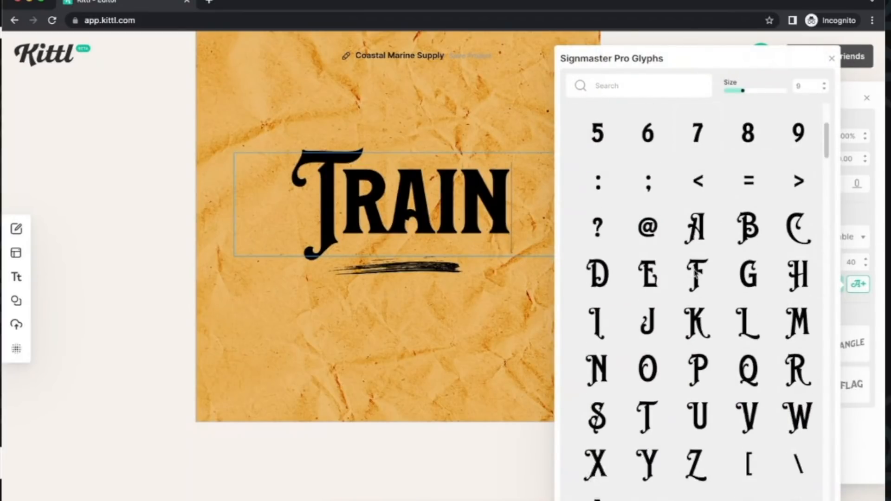
{"action": "scroll", "coordinate": [709, 195], "scroll_direction": "up", "scroll_amount": 2}
{"action": "scroll", "coordinate": [732, 155], "scroll_direction": "down", "scroll_amount": 10}
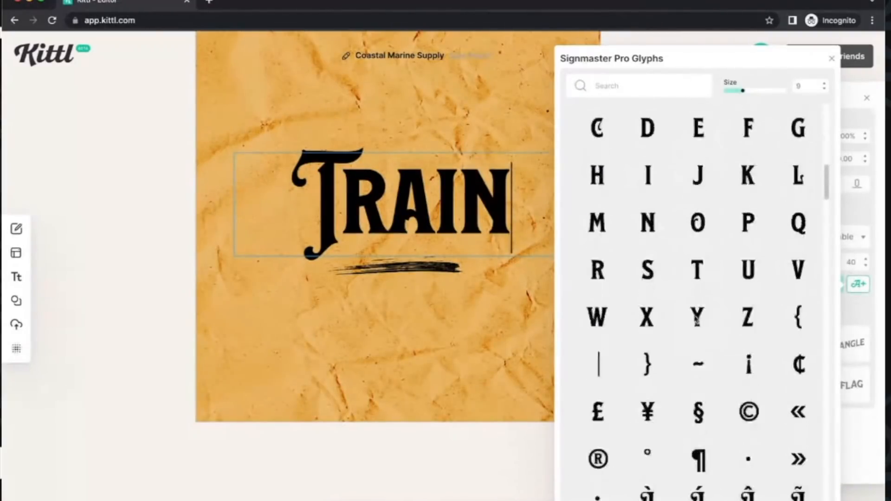
{"action": "scroll", "coordinate": [649, 339], "scroll_direction": "down", "scroll_amount": 1}
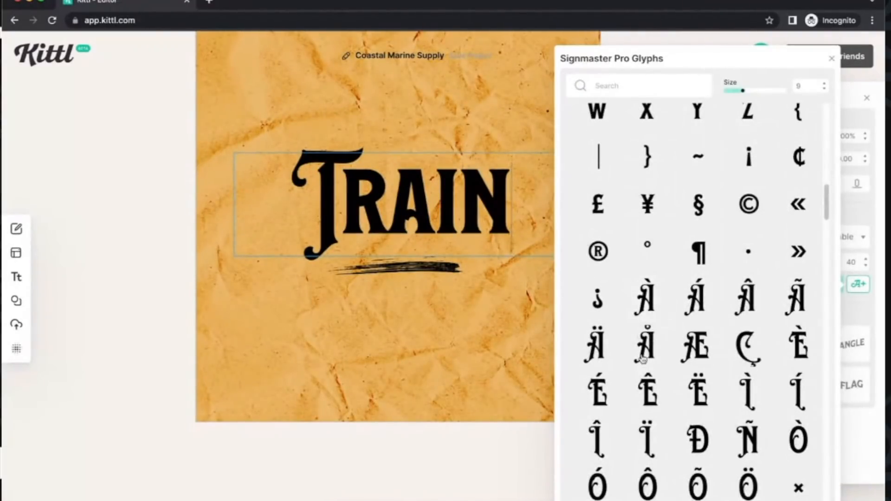
{"action": "scroll", "coordinate": [713, 357], "scroll_direction": "down", "scroll_amount": 3}
{"action": "scroll", "coordinate": [713, 362], "scroll_direction": "up", "scroll_amount": 15}
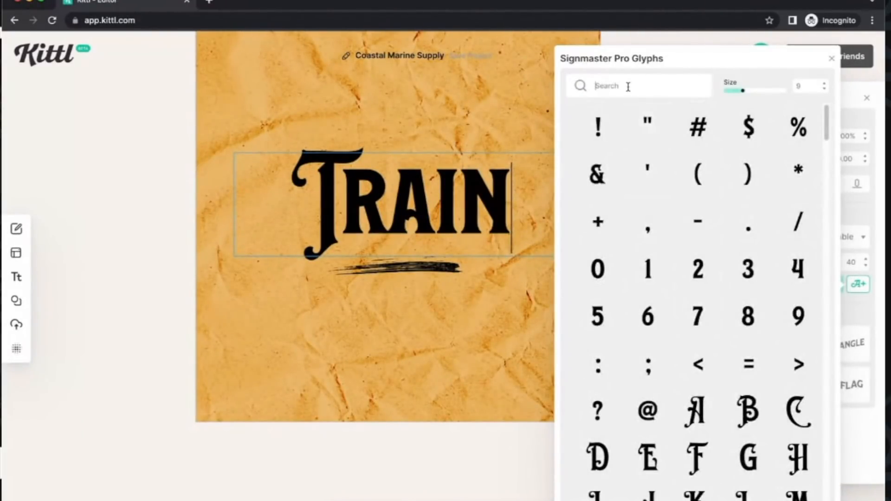
{"action": "type", "text": "n"}
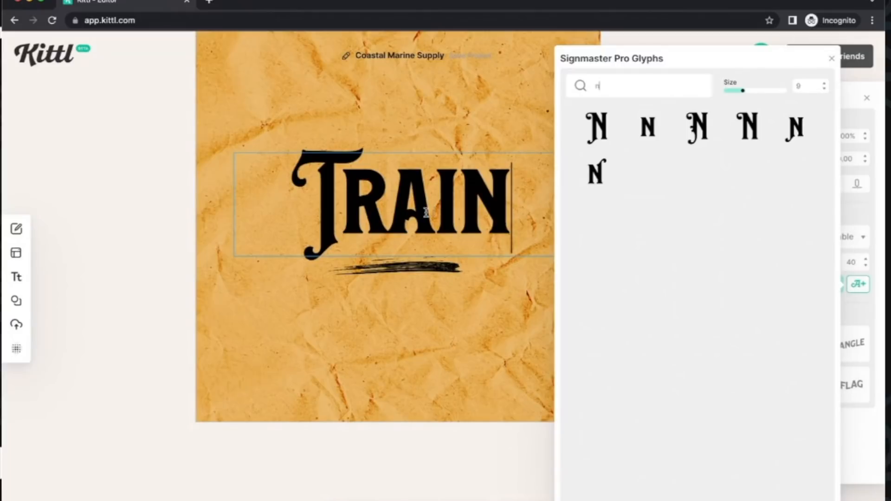
{"action": "scroll", "coordinate": [426, 212], "scroll_direction": "right", "scroll_amount": 1}
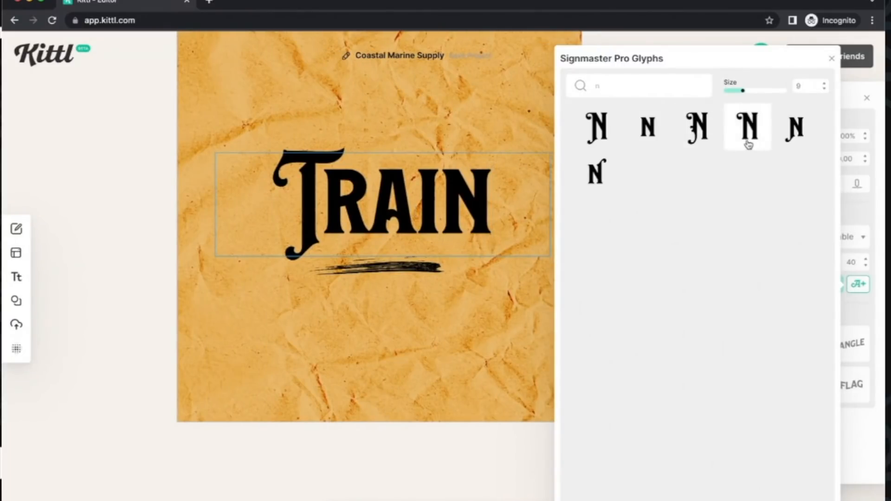
{"action": "left_click", "coordinate": [593, 183]}
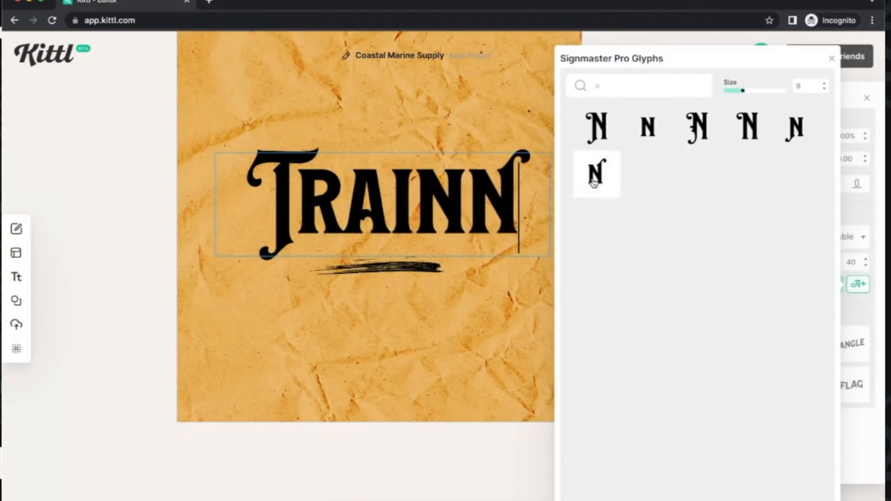
Delete the plain N in front of the swash N and finish editing the headline
{"action": "left_click", "coordinate": [476, 200]}
{"action": "key", "text": "BackSpace"}
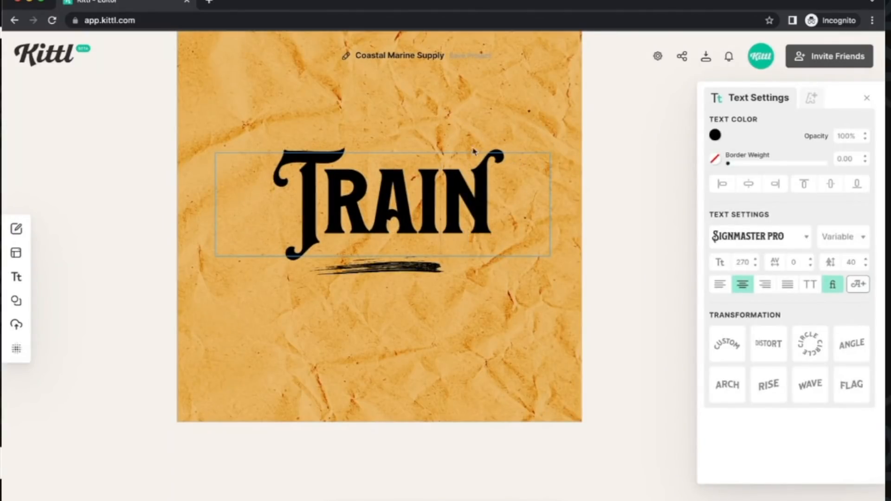
{"action": "scroll", "coordinate": [618, 236], "scroll_direction": "up", "scroll_amount": 2}
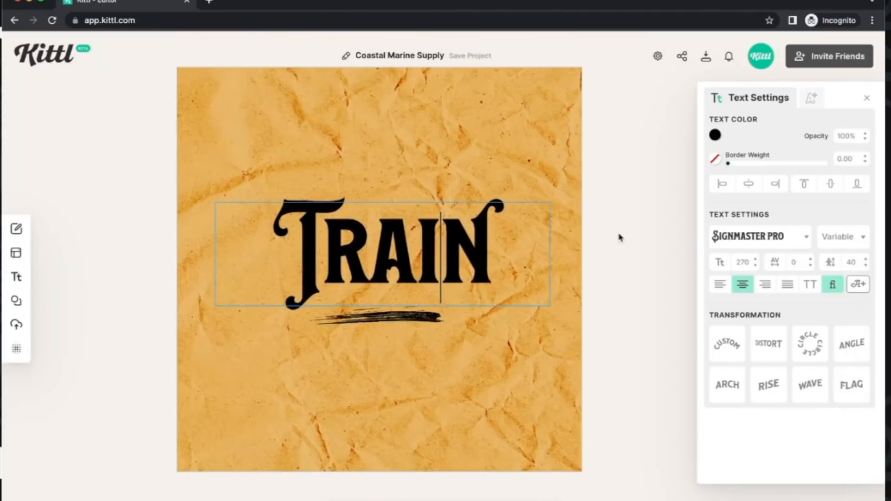
{"action": "key", "text": "Escape"}
Search the typefaces for "milk" and set the Train headline in Milkstore 01
{"action": "left_click", "coordinate": [718, 236]}
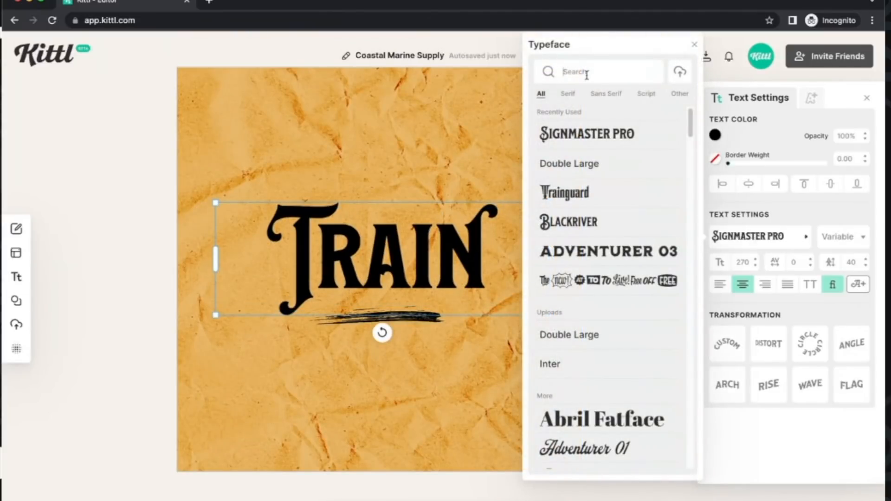
{"action": "type", "text": "milk"}
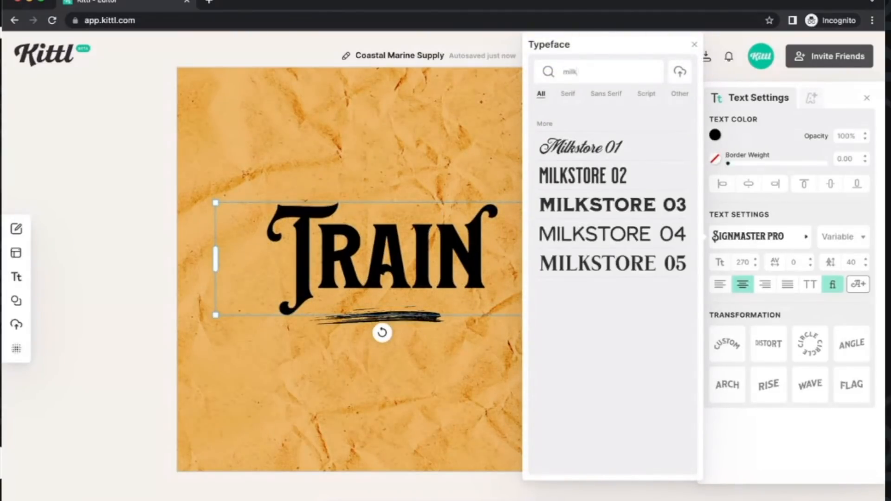
{"action": "left_click", "coordinate": [604, 147]}
{"action": "left_click", "coordinate": [447, 177]}
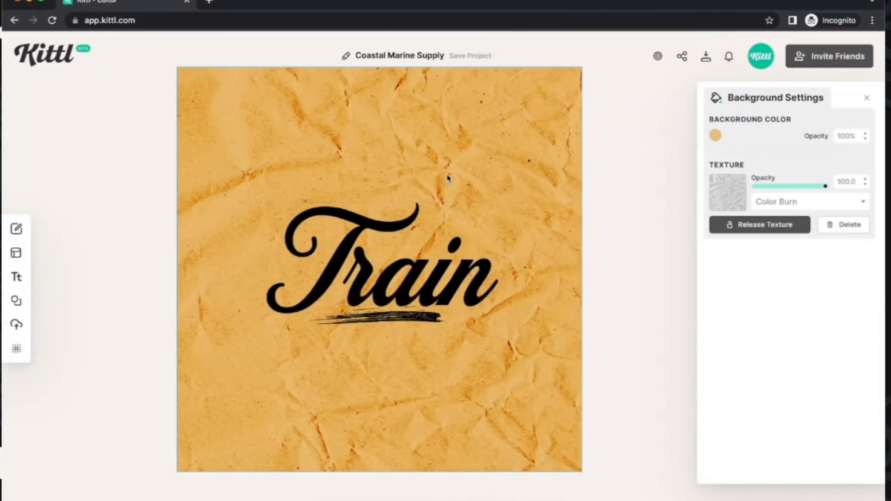
Apply the Angle transformation to the Train headline and reduce its slant to an angle curve of about 63%
{"action": "left_click", "coordinate": [458, 278]}
{"action": "left_click", "coordinate": [841, 336]}
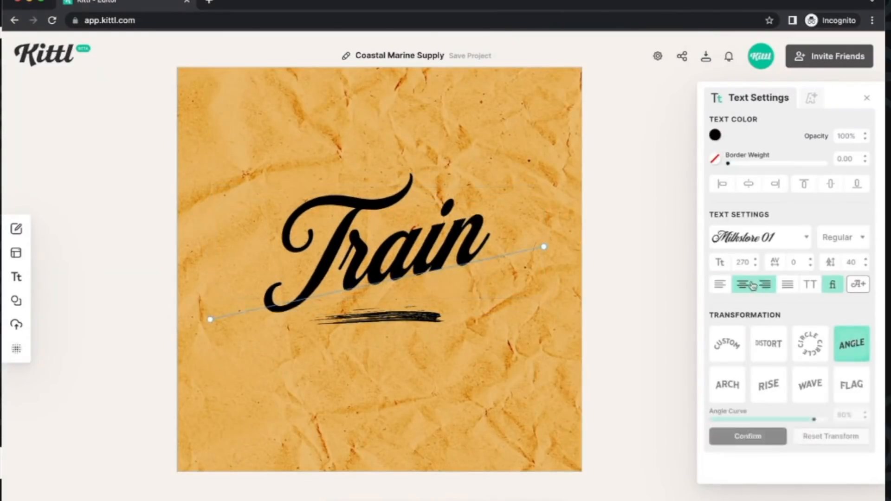
{"action": "left_click_drag", "start_coordinate": [543, 247], "coordinate": [573, 262]}
{"action": "left_click_drag", "start_coordinate": [478, 258], "coordinate": [465, 255]}
{"action": "left_click", "coordinate": [507, 243]}
{"action": "left_click", "coordinate": [471, 247]}
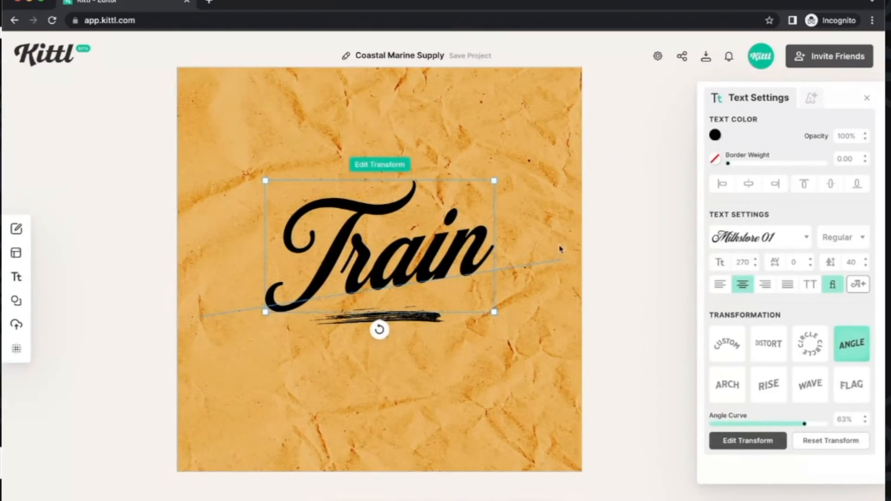
Open the Train headline for text editing and look through the Milkstore 01 glyphs for the tail swashes
{"action": "double_click", "coordinate": [484, 241]}
{"action": "left_click", "coordinate": [743, 246]}
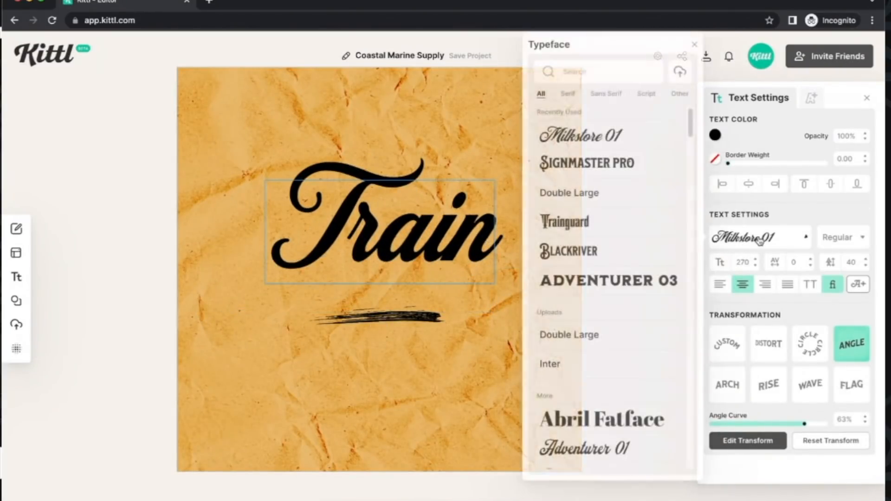
{"action": "left_click", "coordinate": [857, 285]}
{"action": "scroll", "coordinate": [736, 288], "scroll_direction": "down", "scroll_amount": 8}
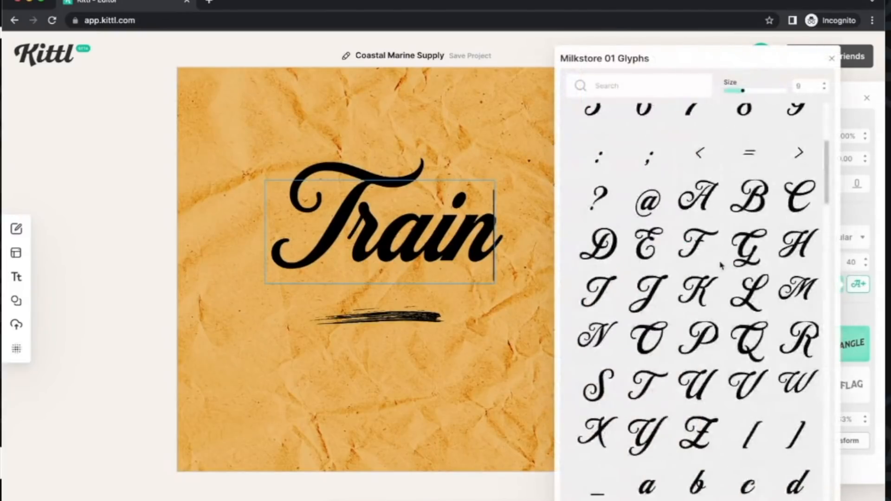
{"action": "scroll", "coordinate": [736, 288], "scroll_direction": "down", "scroll_amount": 10}
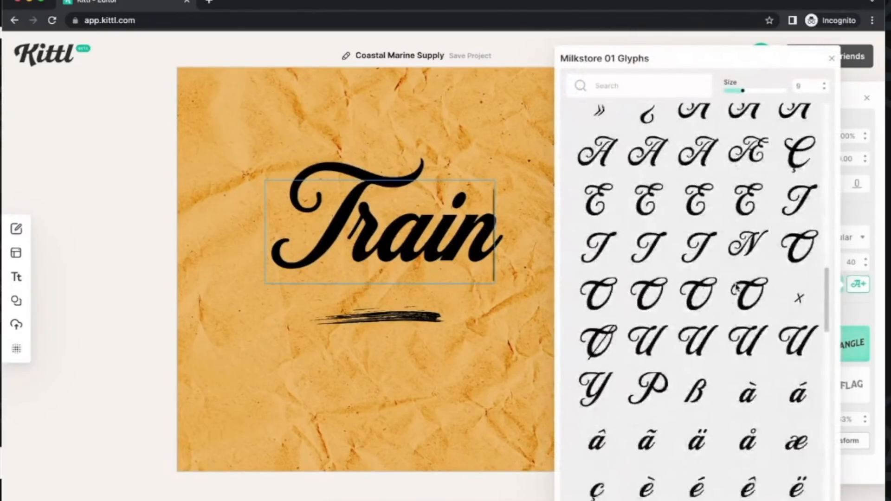
{"action": "scroll", "coordinate": [736, 288], "scroll_direction": "down", "scroll_amount": 10}
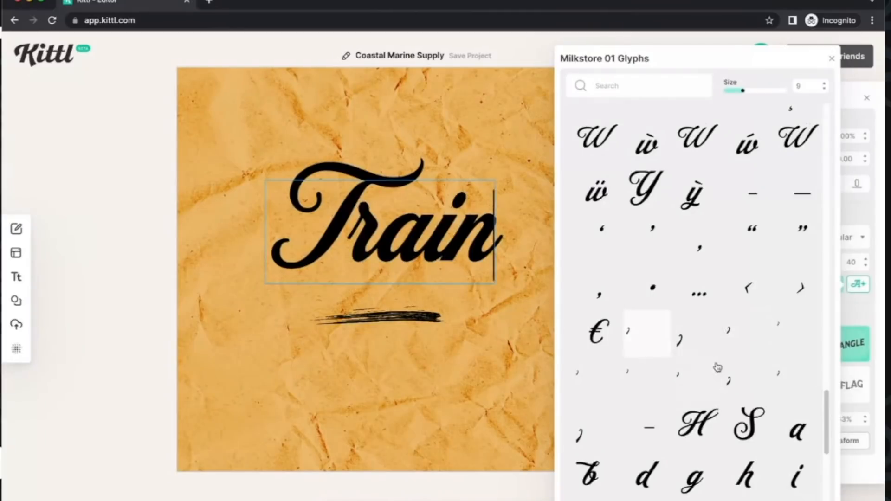
{"action": "scroll", "coordinate": [723, 346], "scroll_direction": "down", "scroll_amount": 1}
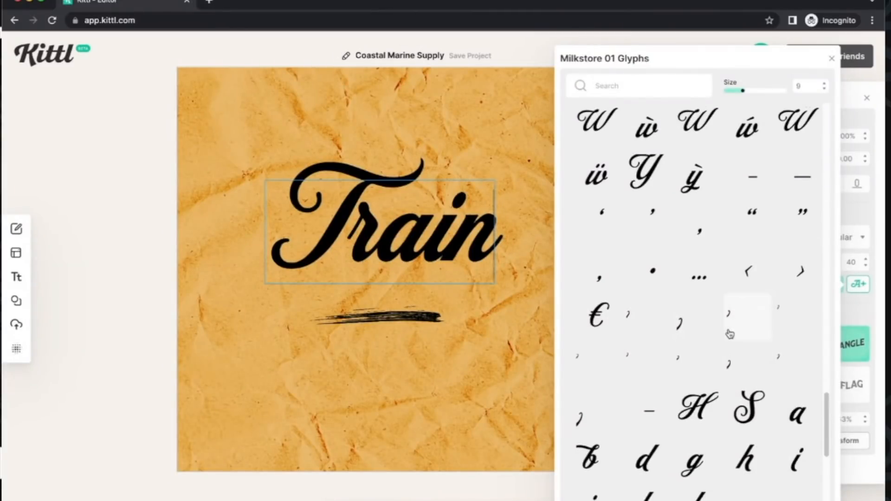
Try two tail swash glyphs after the final n of Train and remove them again
{"action": "left_click", "coordinate": [729, 324]}
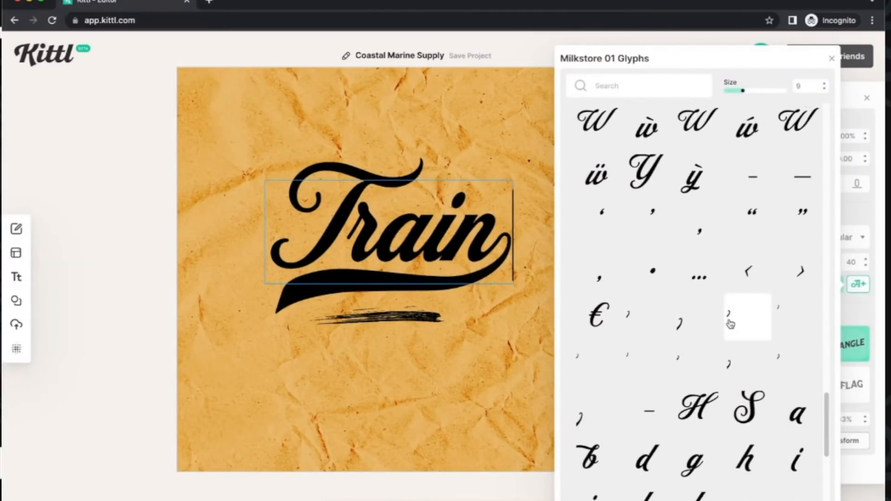
{"action": "left_click", "coordinate": [779, 316]}
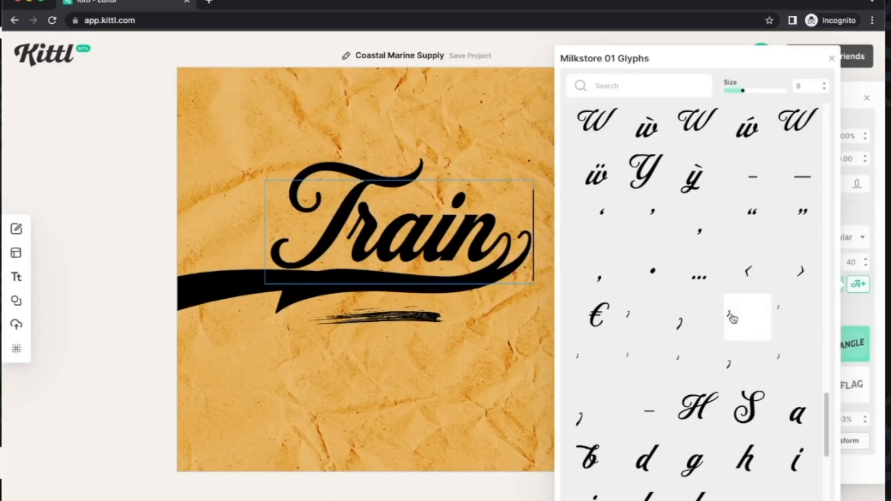
{"action": "key", "text": "BackSpace"}
{"action": "key", "text": "BackSpace"}
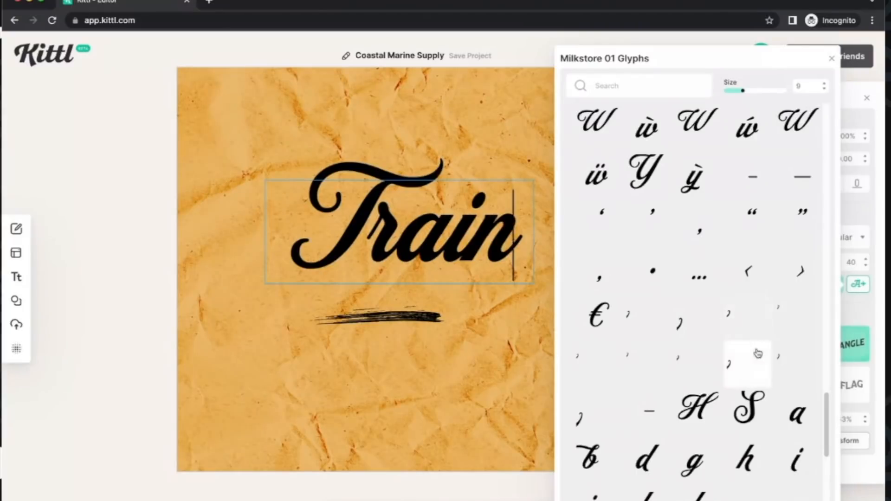
Compare several more Milkstore 01 tail swashes after the final n of Train and keep the wedge-ended one that underlines the whole word
{"action": "left_click", "coordinate": [778, 360]}
{"action": "key", "text": "BackSpace"}
{"action": "left_click", "coordinate": [635, 325]}
{"action": "key", "text": "BackSpace"}
{"action": "left_click", "coordinate": [633, 363]}
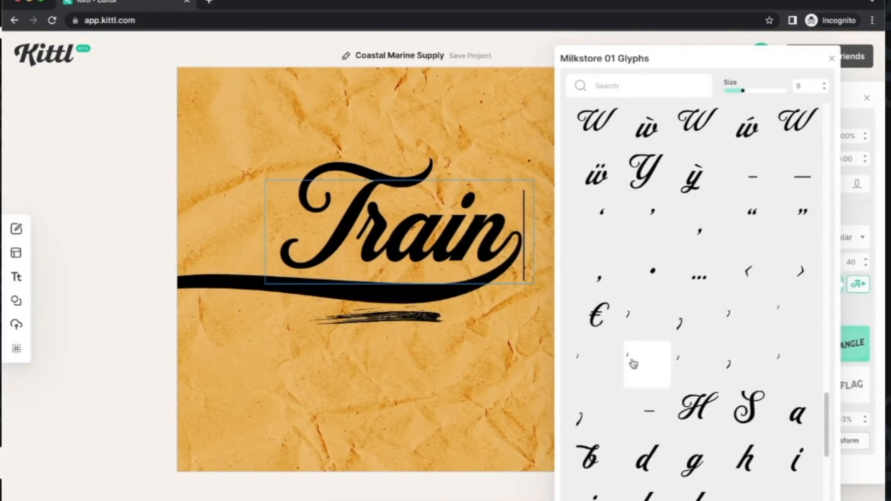
{"action": "key", "text": "BackSpace"}
{"action": "left_click", "coordinate": [696, 328]}
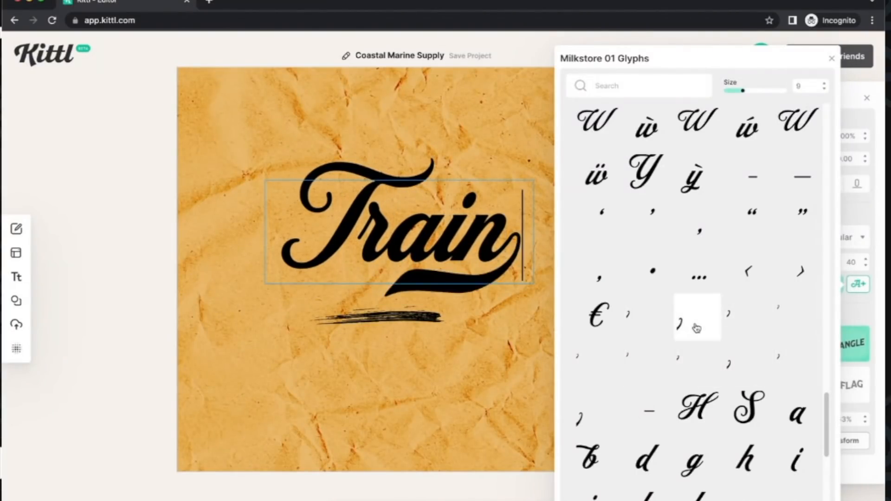
{"action": "key", "text": "BackSpace"}
{"action": "left_click", "coordinate": [739, 328]}
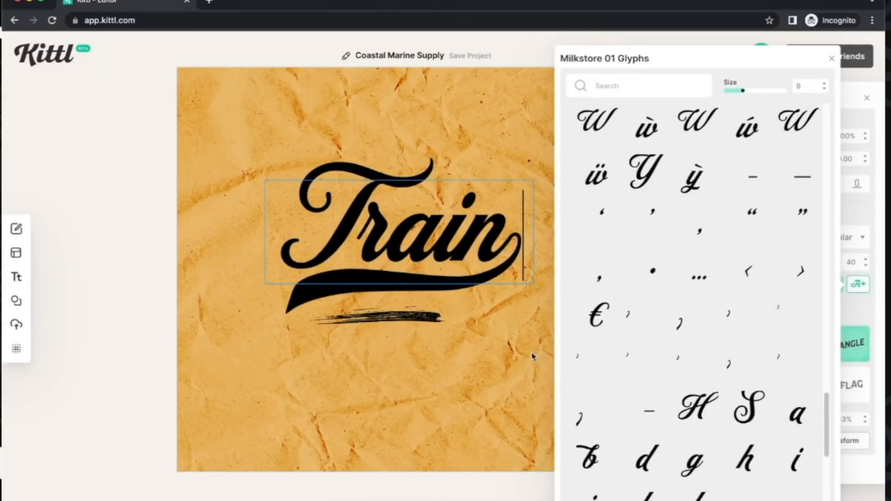
Look through the rest of the Milkstore 01 glyph set for alternate letters and symbols, and leave text editing
{"action": "scroll", "coordinate": [739, 353], "scroll_direction": "down", "scroll_amount": 5}
{"action": "scroll", "coordinate": [739, 353], "scroll_direction": "up", "scroll_amount": 4}
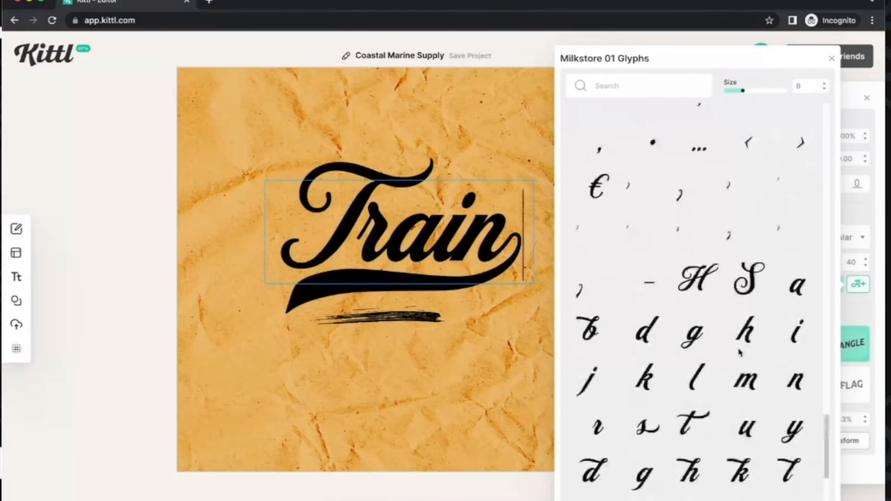
{"action": "scroll", "coordinate": [740, 353], "scroll_direction": "up", "scroll_amount": 10}
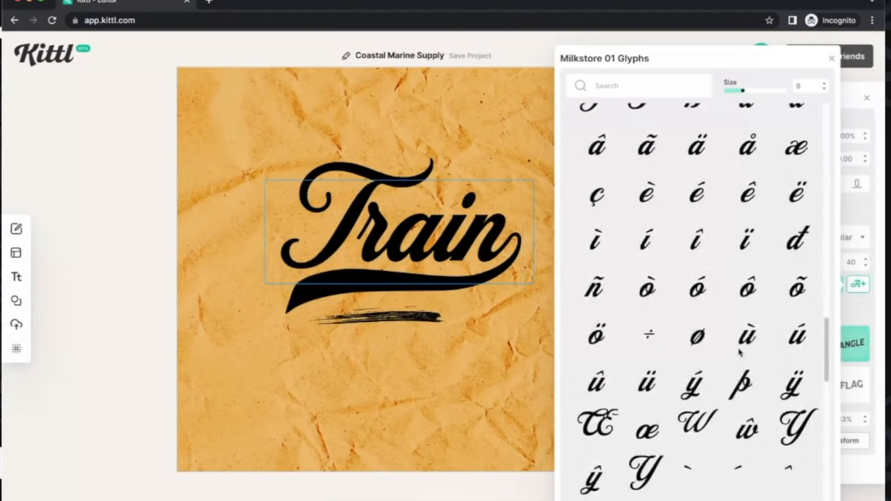
{"action": "scroll", "coordinate": [733, 298], "scroll_direction": "up", "scroll_amount": 9}
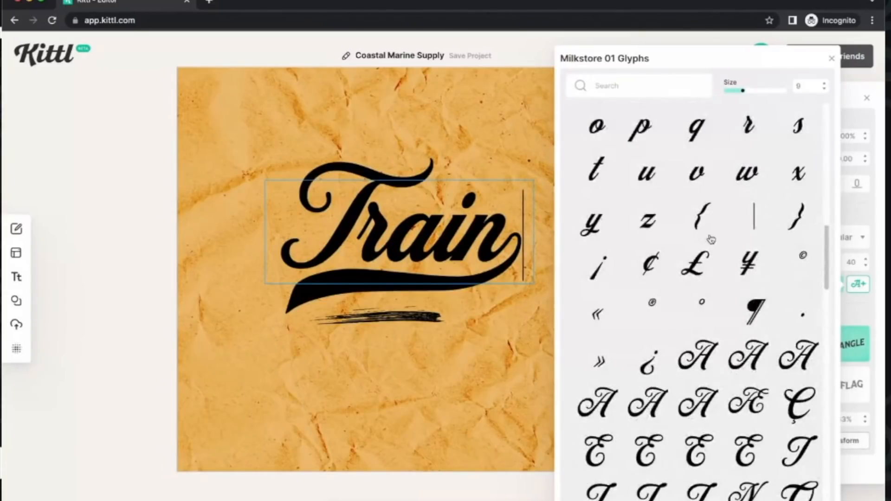
{"action": "scroll", "coordinate": [718, 302], "scroll_direction": "down", "scroll_amount": 2}
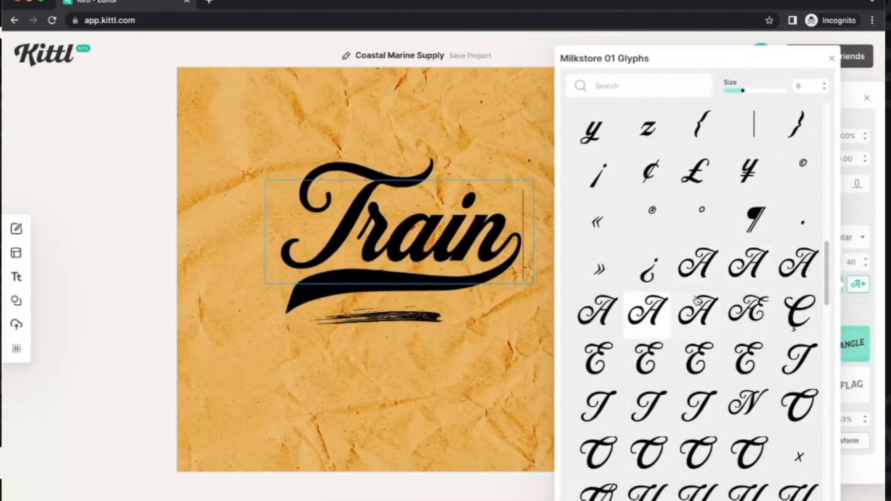
{"action": "left_click", "coordinate": [459, 369]}
Reposition the Train headline slightly and change its transformation to Flag with a flag curve of about 83%
{"action": "left_click_drag", "start_coordinate": [470, 254], "coordinate": [461, 222]}
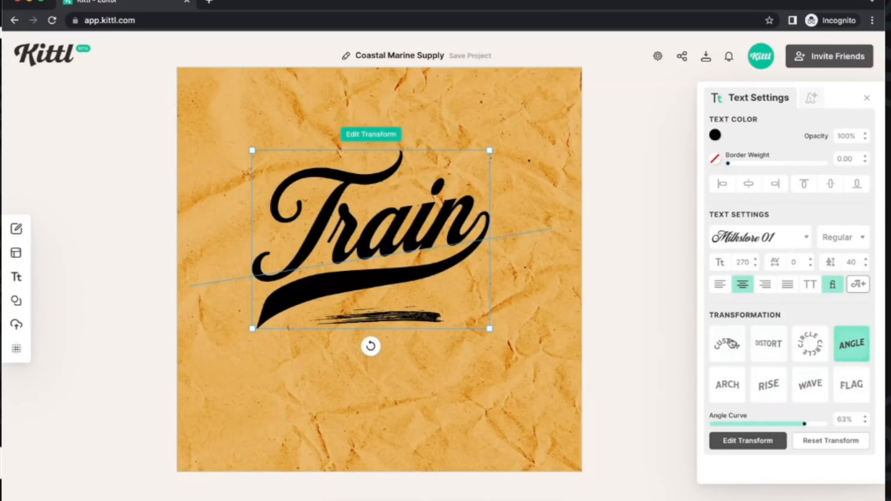
{"action": "mouse_move", "coordinate": [804, 423]}
{"action": "left_mouse_down"}
{"action": "mouse_move", "coordinate": [814, 428]}
{"action": "mouse_move", "coordinate": [741, 424]}
{"action": "mouse_move", "coordinate": [815, 424]}
{"action": "left_mouse_up"}
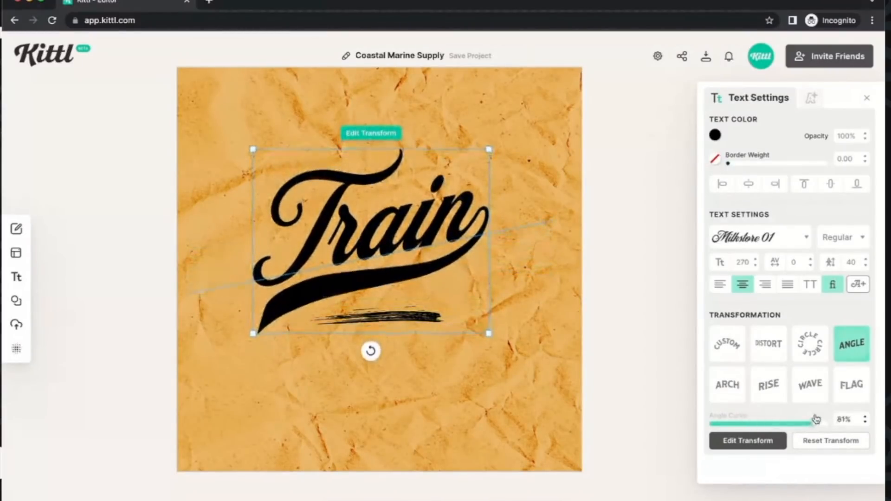
{"action": "left_click", "coordinate": [847, 387]}
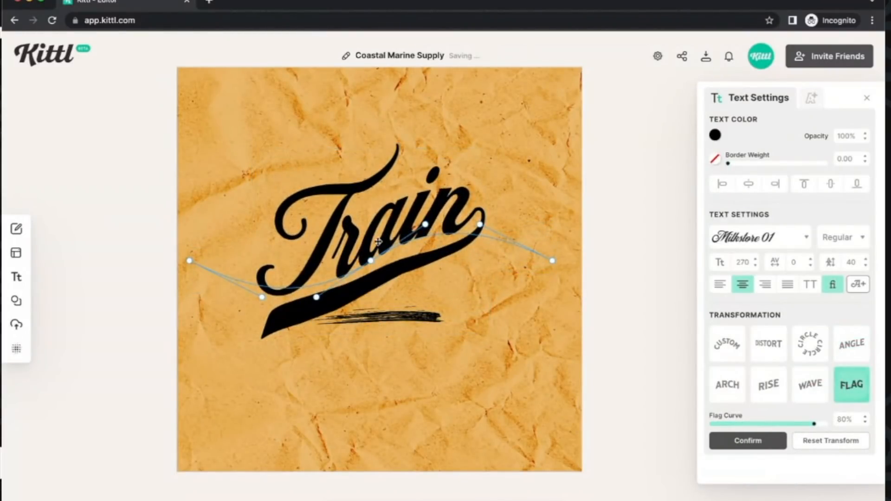
{"action": "mouse_move", "coordinate": [371, 261]}
{"action": "left_mouse_down"}
{"action": "mouse_move", "coordinate": [386, 240]}
{"action": "mouse_move", "coordinate": [376, 265]}
{"action": "mouse_move", "coordinate": [374, 258]}
{"action": "left_mouse_up"}
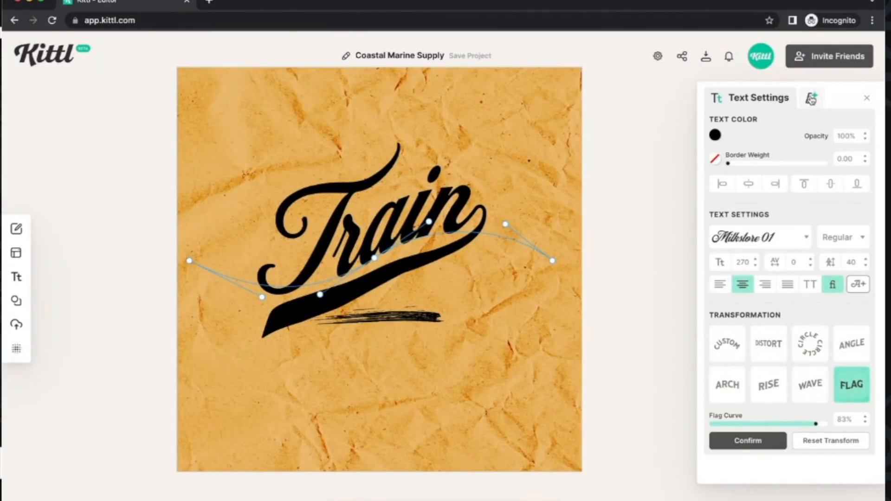
Try a red Line Shadow with offset 75 on the Train headline, and replace it with a Block Shadow at about -41°
{"action": "left_click", "coordinate": [811, 99]}
{"action": "left_click", "coordinate": [770, 151]}
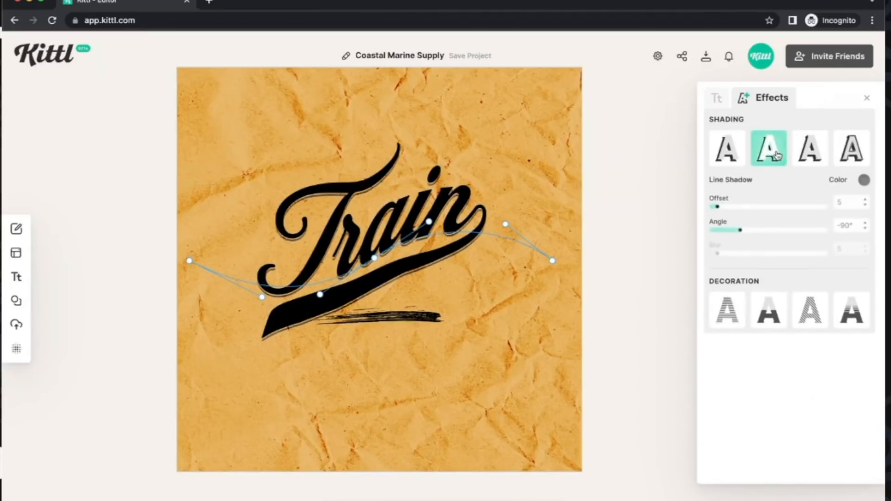
{"action": "left_click_drag", "start_coordinate": [717, 207], "coordinate": [797, 209]}
{"action": "left_click_drag", "start_coordinate": [740, 231], "coordinate": [815, 217]}
{"action": "left_click", "coordinate": [864, 181]}
{"action": "left_click", "coordinate": [864, 181]}
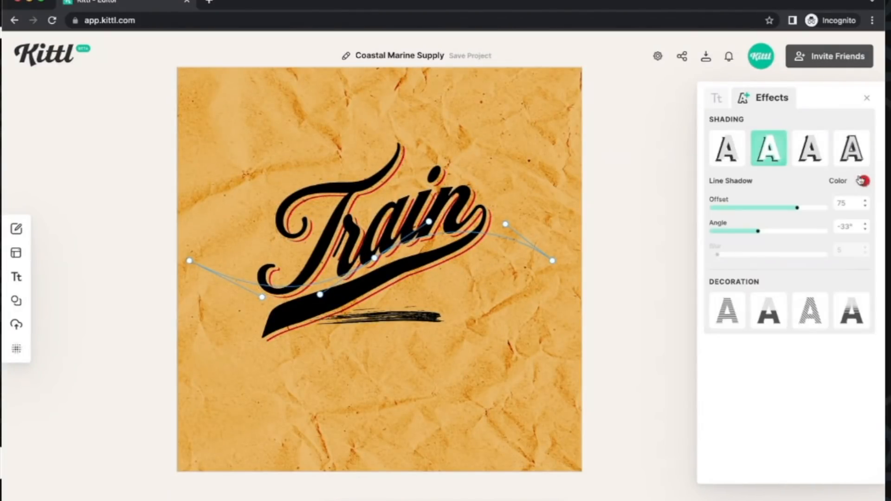
{"action": "left_click", "coordinate": [821, 153]}
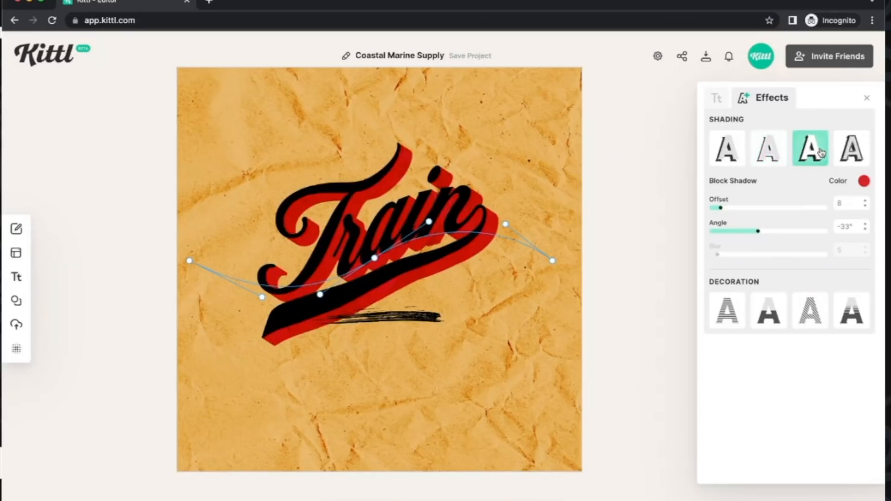
{"action": "mouse_move", "coordinate": [758, 232]}
{"action": "left_mouse_down"}
{"action": "mouse_move", "coordinate": [766, 235]}
{"action": "mouse_move", "coordinate": [755, 232]}
{"action": "left_mouse_up"}
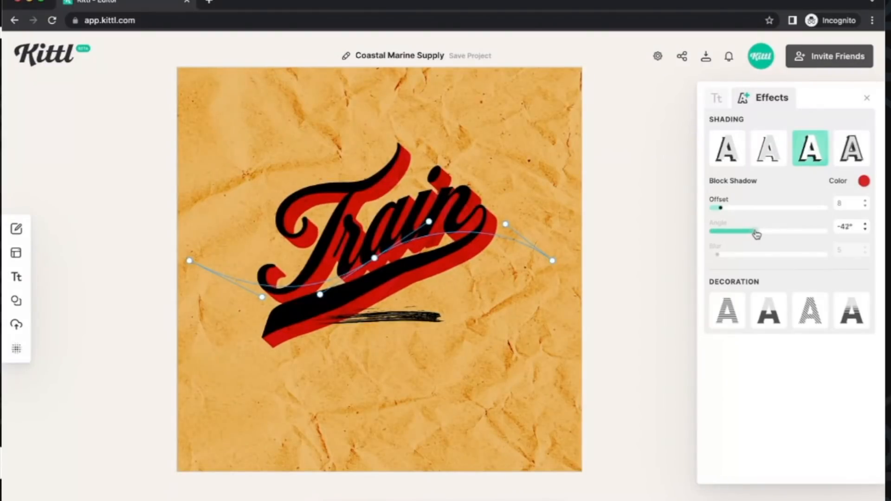
Decorate the Train headline with red Oblique Lines, setting both their weight and distance to 1%
{"action": "left_click", "coordinate": [811, 317]}
{"action": "left_click", "coordinate": [864, 343]}
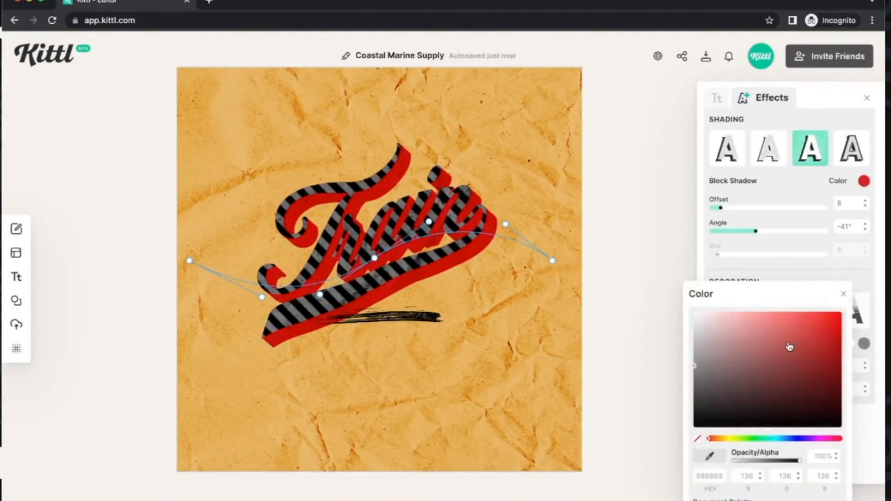
{"action": "left_click", "coordinate": [826, 332]}
{"action": "left_click", "coordinate": [857, 349]}
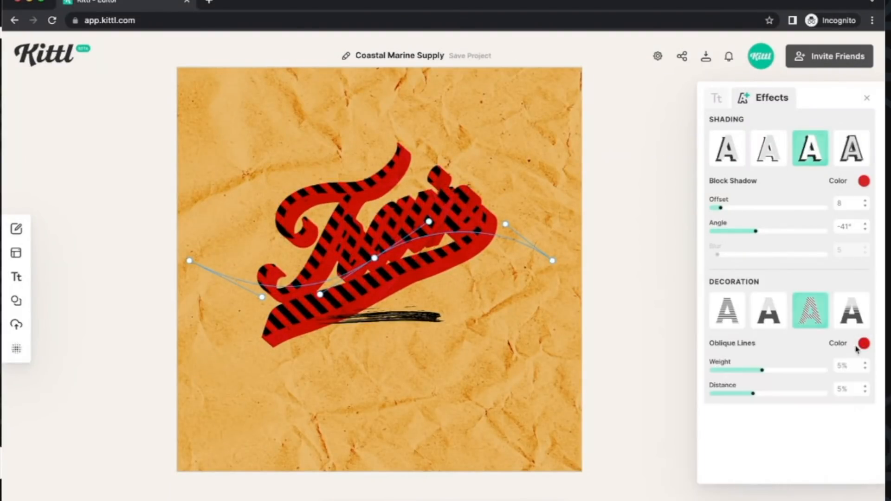
{"action": "left_click_drag", "start_coordinate": [759, 398], "coordinate": [708, 393]}
{"action": "left_click_drag", "start_coordinate": [754, 369], "coordinate": [704, 367]}
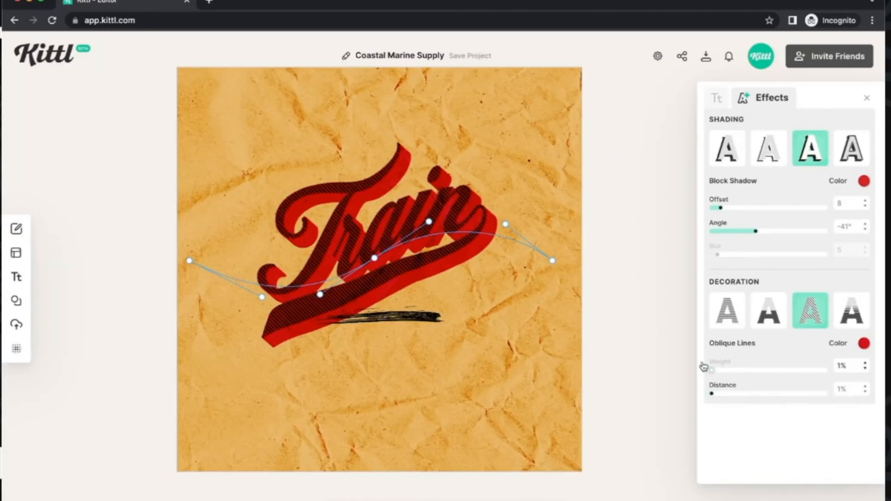
Delete the black brush stroke below the Train headline
{"action": "left_click_drag", "start_coordinate": [438, 323], "coordinate": [457, 346]}
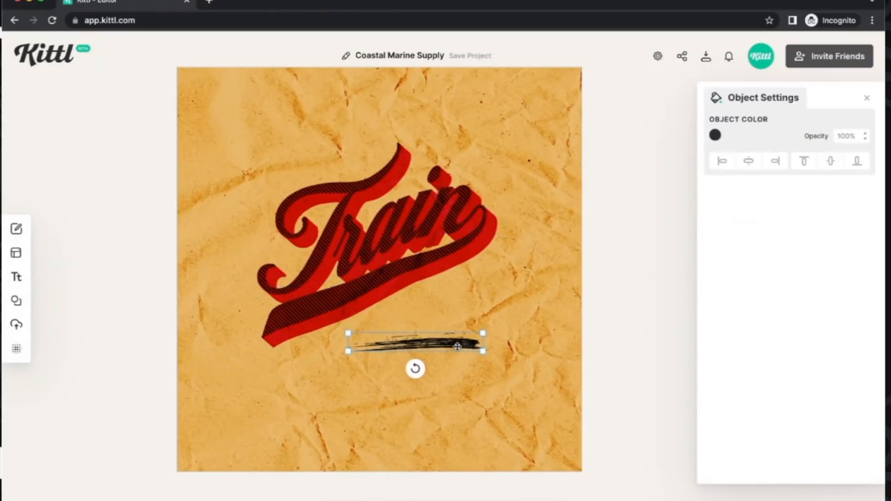
{"action": "key", "text": "Delete"}
Try a pale pink d6b1b1 border with a weight of 4.90 on the Train headline and remove it again
{"action": "left_click", "coordinate": [441, 226]}
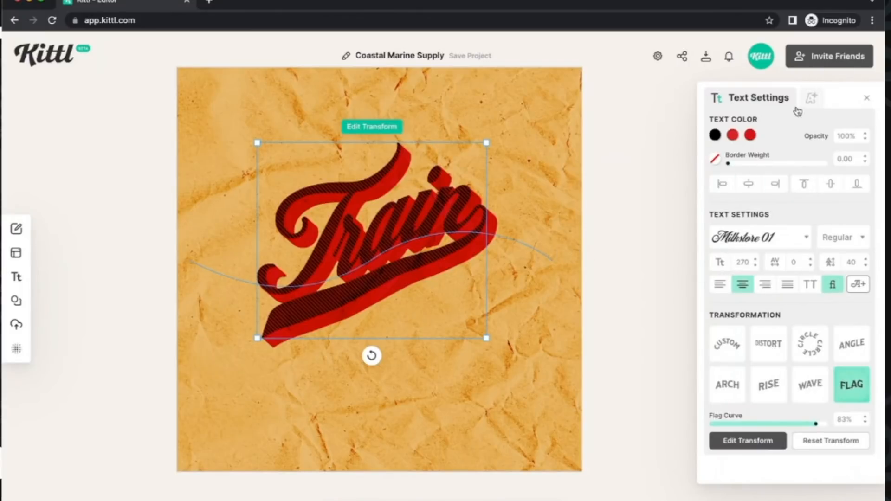
{"action": "left_click_drag", "start_coordinate": [730, 165], "coordinate": [732, 165]}
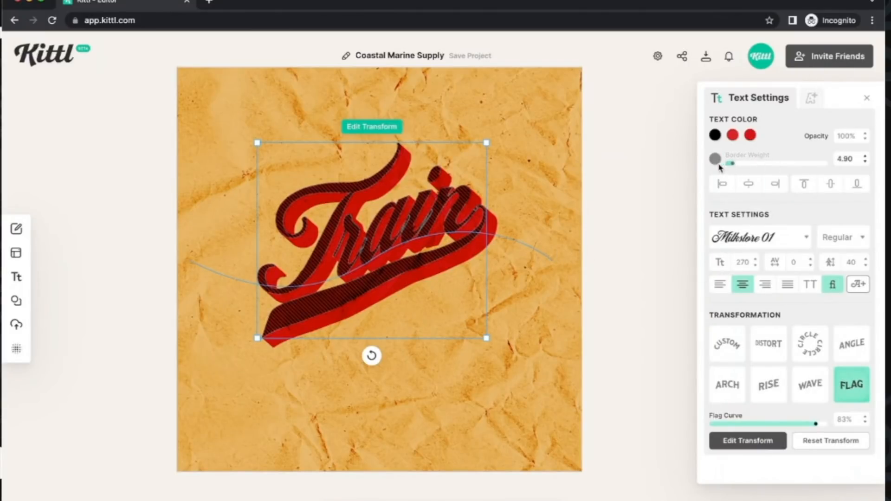
{"action": "left_click", "coordinate": [715, 158]}
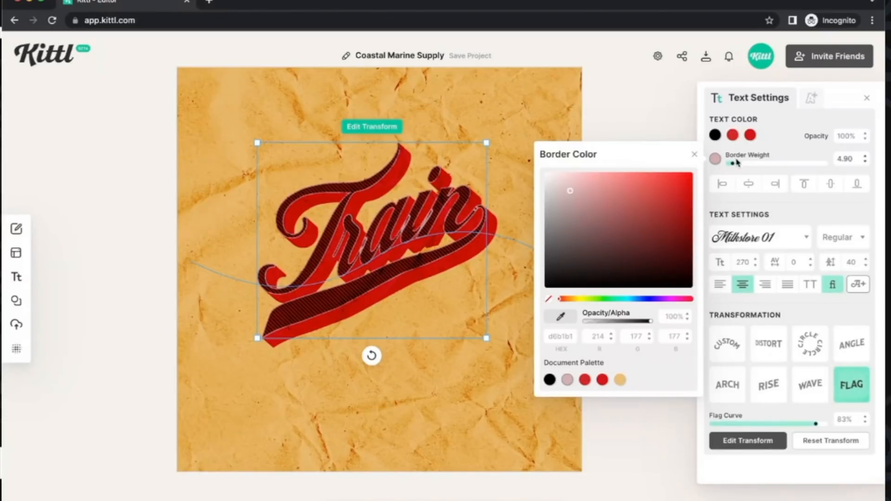
{"action": "left_click", "coordinate": [735, 161]}
{"action": "left_click", "coordinate": [811, 99]}
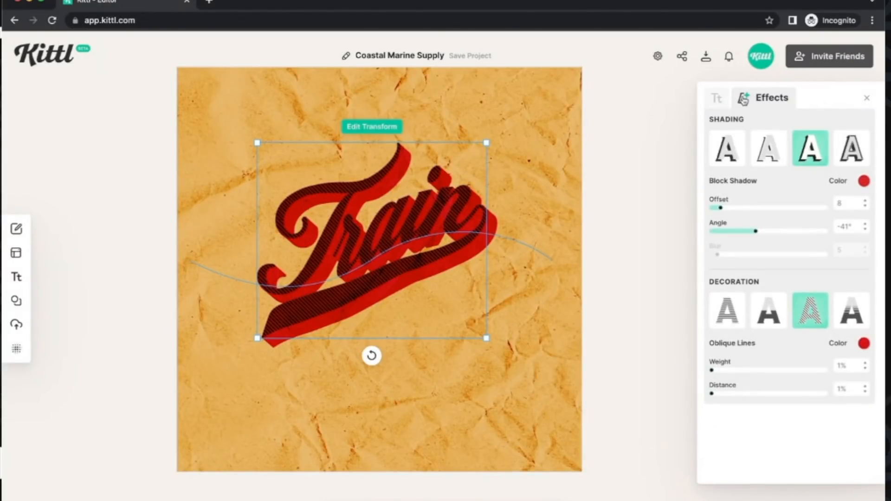
Compare Signmaster Pro and Adventurer 01 on the Train headline, and settle on a bold all-capitals Adventurer serif typeface
{"action": "left_click", "coordinate": [717, 98]}
{"action": "left_click", "coordinate": [759, 240]}
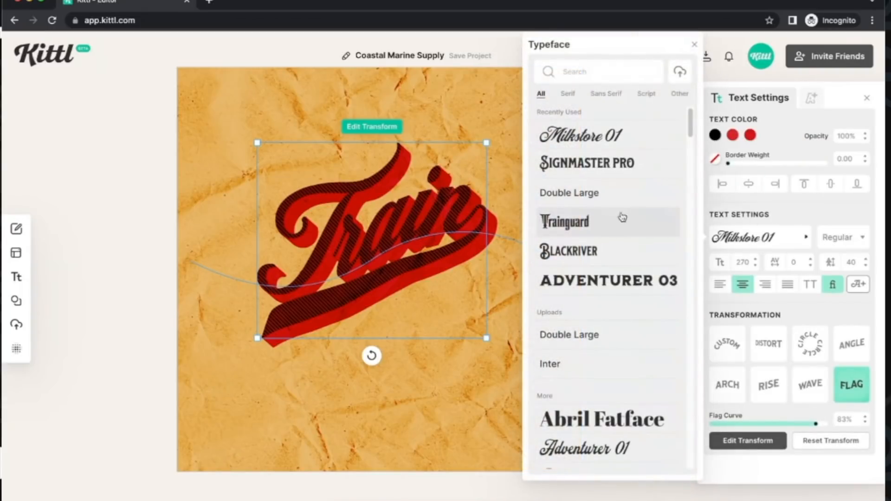
{"action": "left_click", "coordinate": [601, 163]}
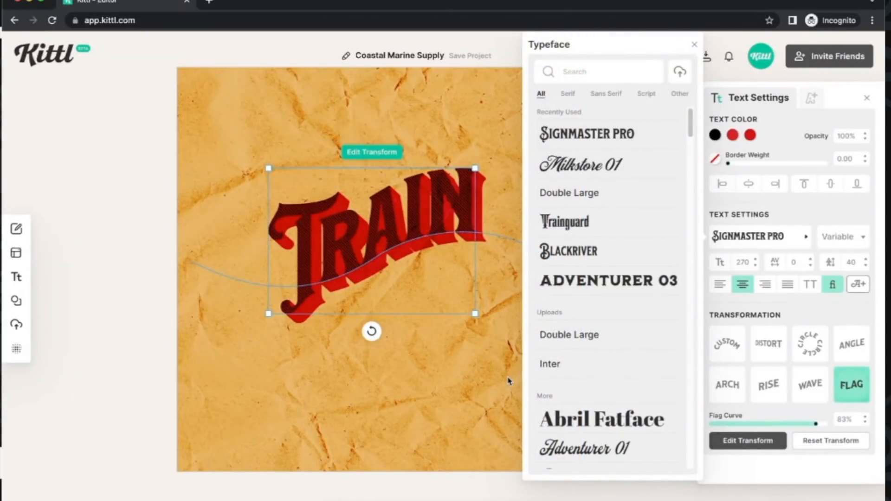
{"action": "scroll", "coordinate": [594, 368], "scroll_direction": "down", "scroll_amount": 3}
{"action": "left_click", "coordinate": [592, 366]}
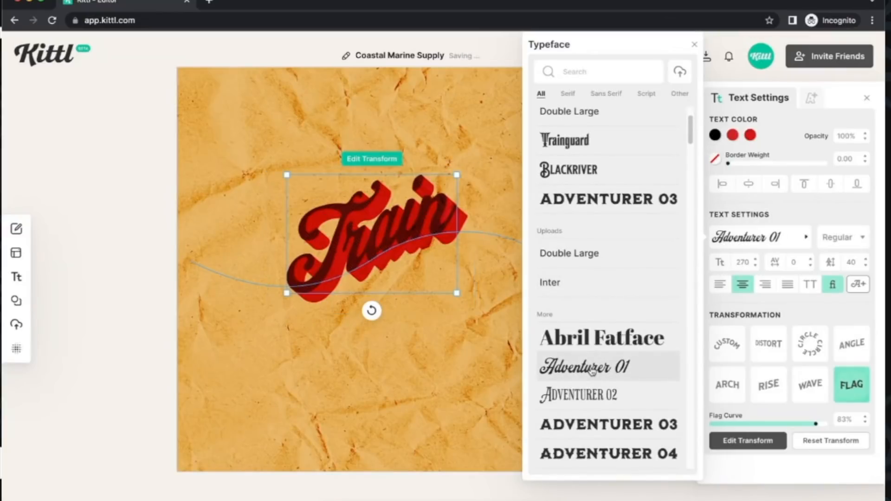
{"action": "left_click", "coordinate": [602, 394]}
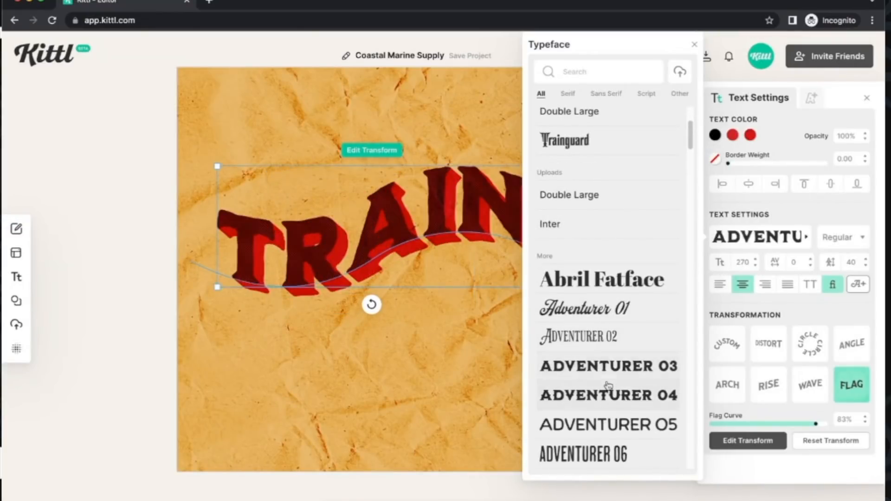
Move the Train headline towards the middle of the artboard, and try a pink border of weight 12.60 before resetting it to 0
{"action": "left_click", "coordinate": [417, 377]}
{"action": "left_click_drag", "start_coordinate": [435, 229], "coordinate": [427, 262]}
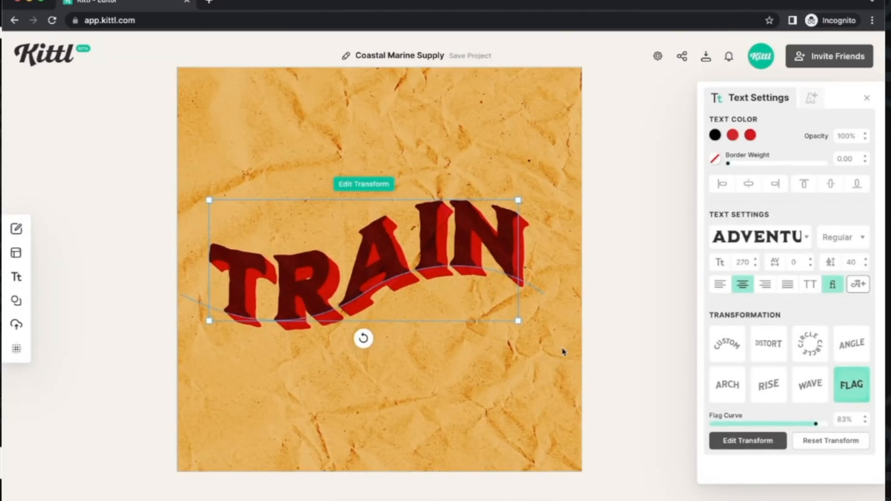
{"action": "left_click_drag", "start_coordinate": [728, 163], "coordinate": [740, 166]}
{"action": "left_click", "coordinate": [632, 266]}
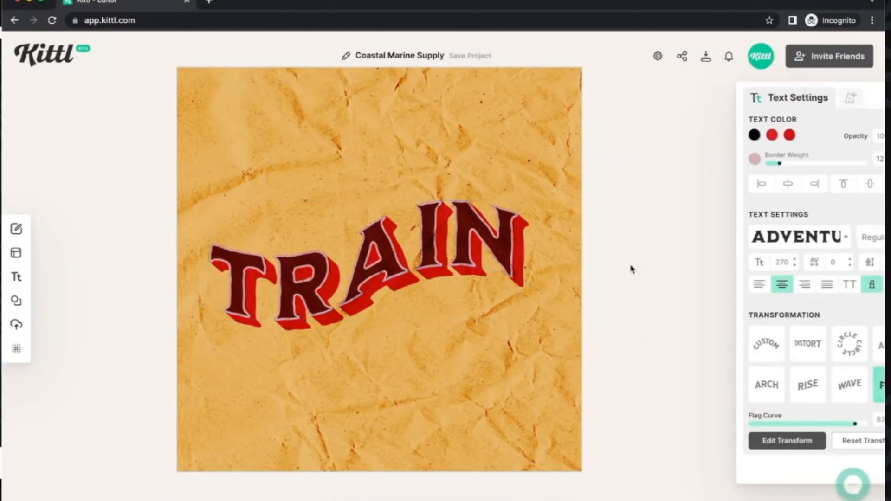
{"action": "left_click_drag", "start_coordinate": [487, 255], "coordinate": [487, 245]}
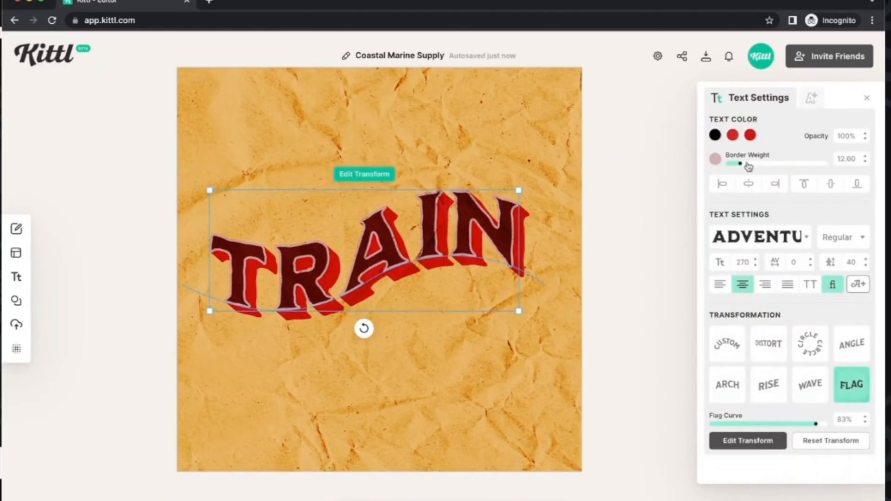
{"action": "left_click_drag", "start_coordinate": [740, 164], "coordinate": [716, 167]}
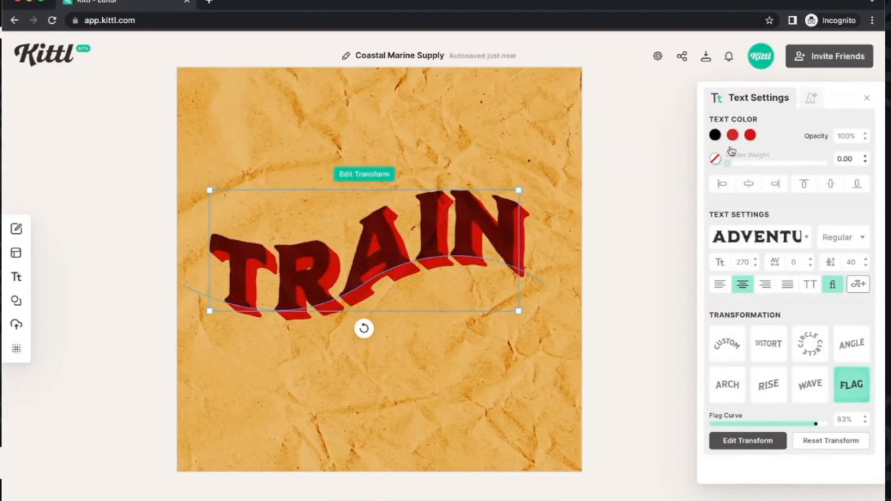
Try the Detailed 3d Shadow at offset 8 on the Train headline, and switch its shading to Drop Shadow
{"action": "left_click", "coordinate": [815, 98]}
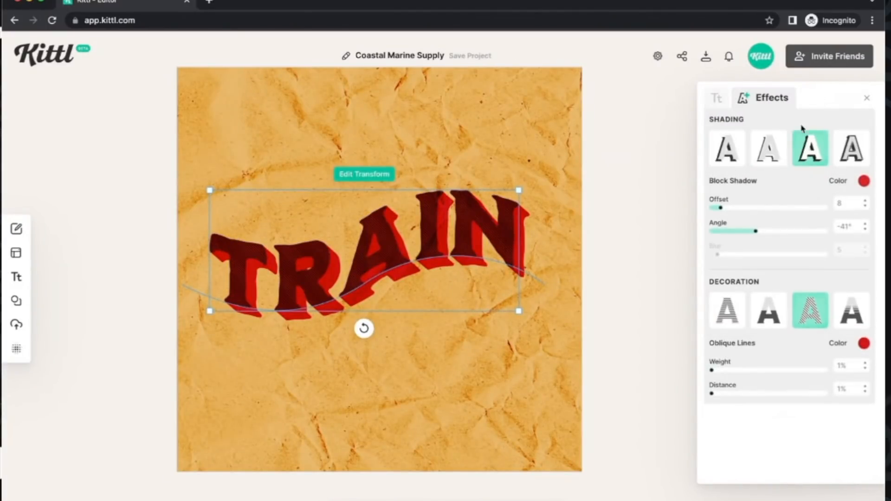
{"action": "left_click", "coordinate": [851, 152]}
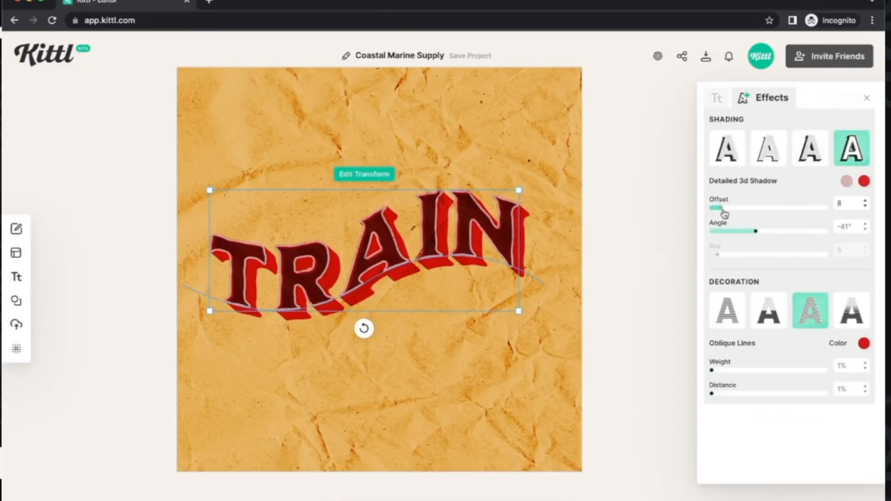
{"action": "mouse_move", "coordinate": [730, 211]}
{"action": "left_mouse_down"}
{"action": "mouse_move", "coordinate": [742, 208]}
{"action": "mouse_move", "coordinate": [720, 209]}
{"action": "left_mouse_up"}
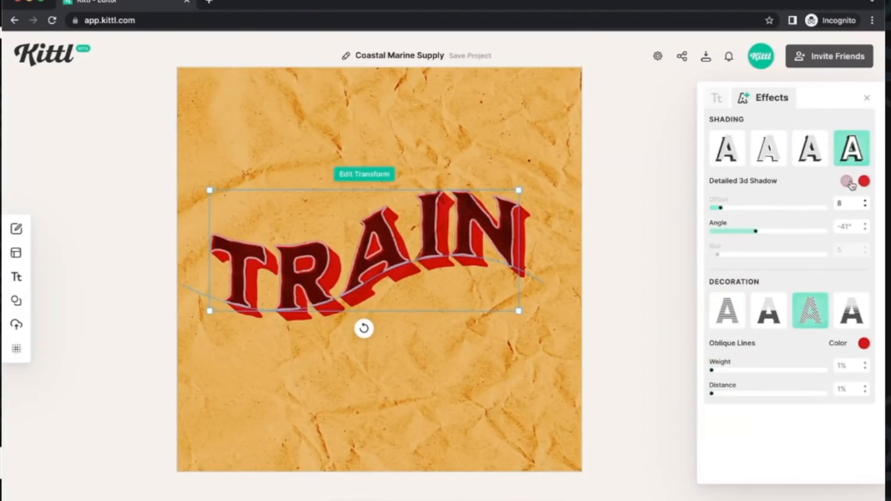
{"action": "left_click", "coordinate": [732, 163]}
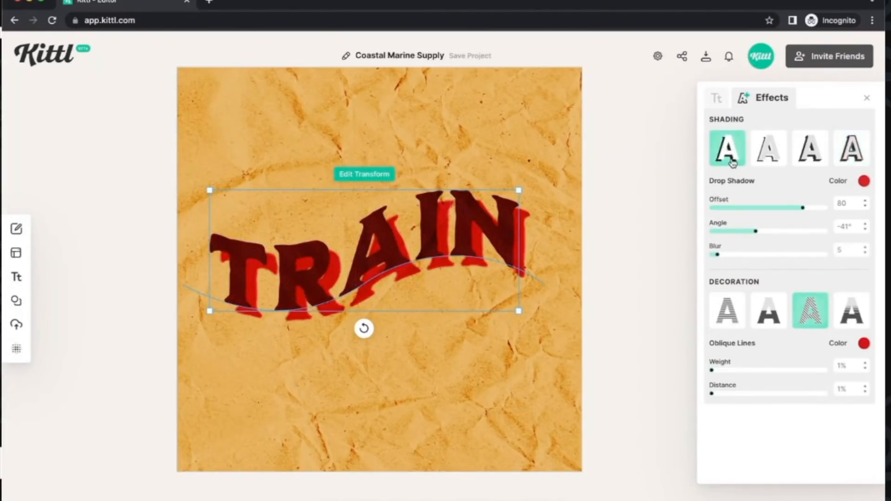
Soften the Train headline's Drop Shadow with a blur of 63, an angle of -46° and an offset of 27
{"action": "left_click_drag", "start_coordinate": [730, 257], "coordinate": [773, 254]}
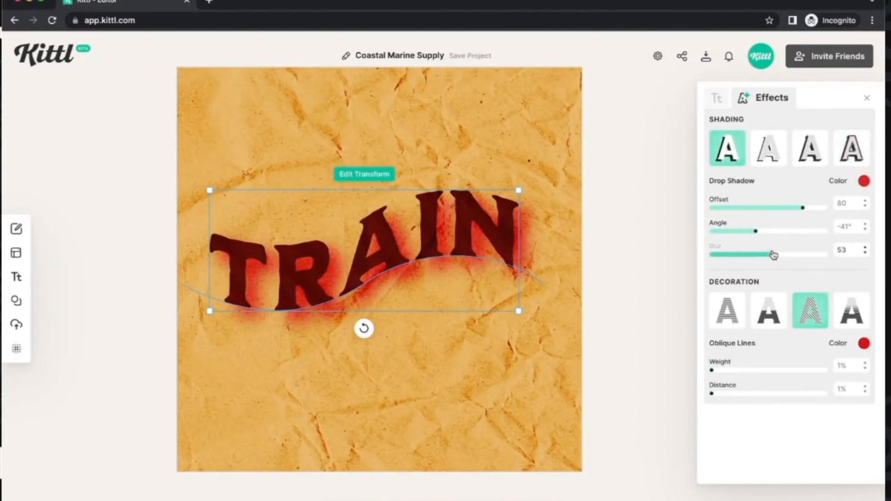
{"action": "left_click_drag", "start_coordinate": [756, 232], "coordinate": [753, 231]}
{"action": "left_click_drag", "start_coordinate": [802, 207], "coordinate": [753, 209]}
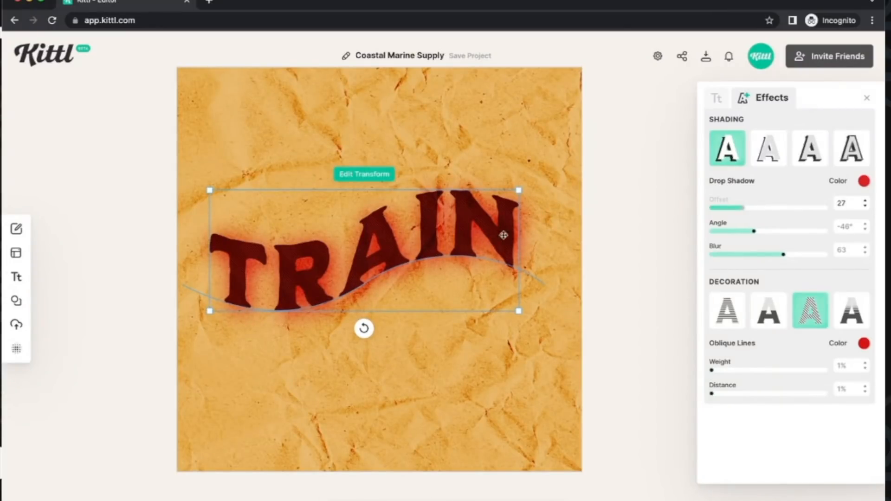
{"action": "left_click", "coordinate": [575, 245]}
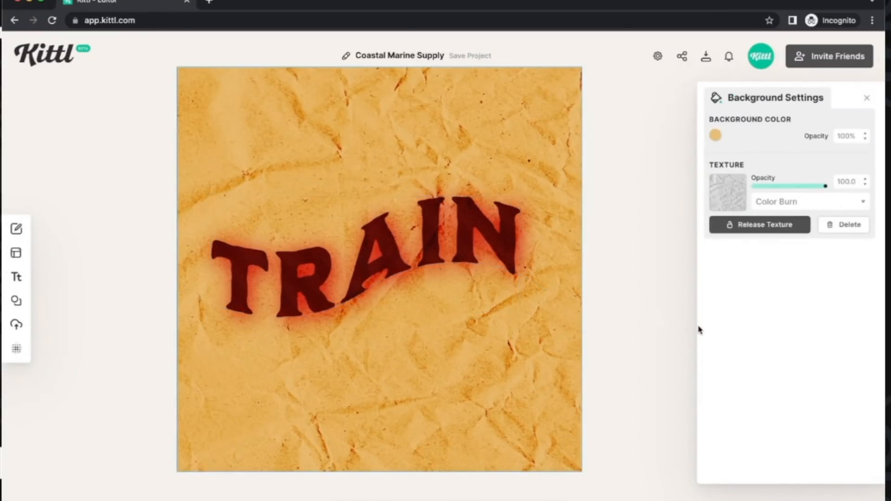
{"action": "left_click", "coordinate": [467, 247]}
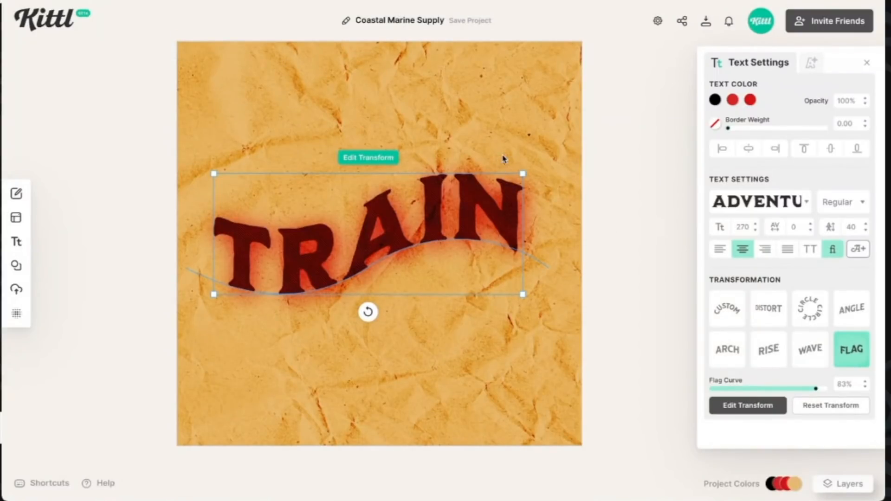
{"action": "left_click", "coordinate": [617, 238]}
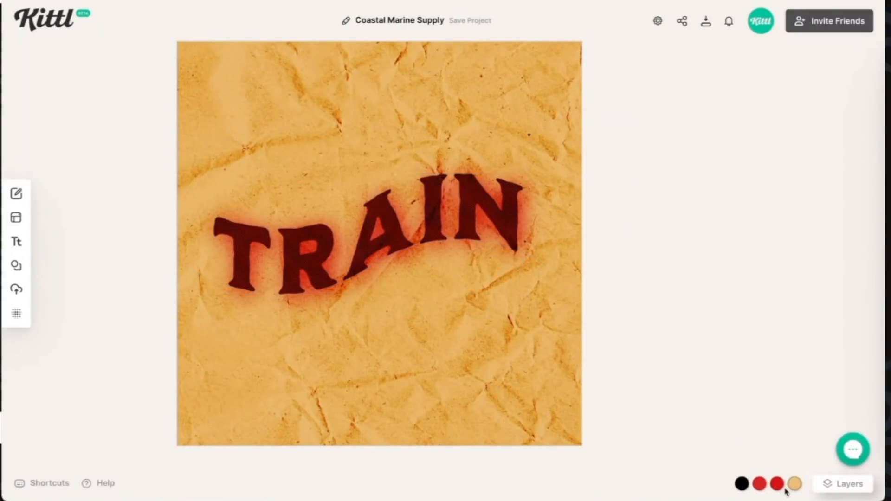
Recolour the project palette, changing the first red to coral e95d5d, the second red to light coral and the black to dark maroon
{"action": "left_click", "coordinate": [760, 487]}
{"action": "left_click_drag", "start_coordinate": [807, 318], "coordinate": [775, 289]}
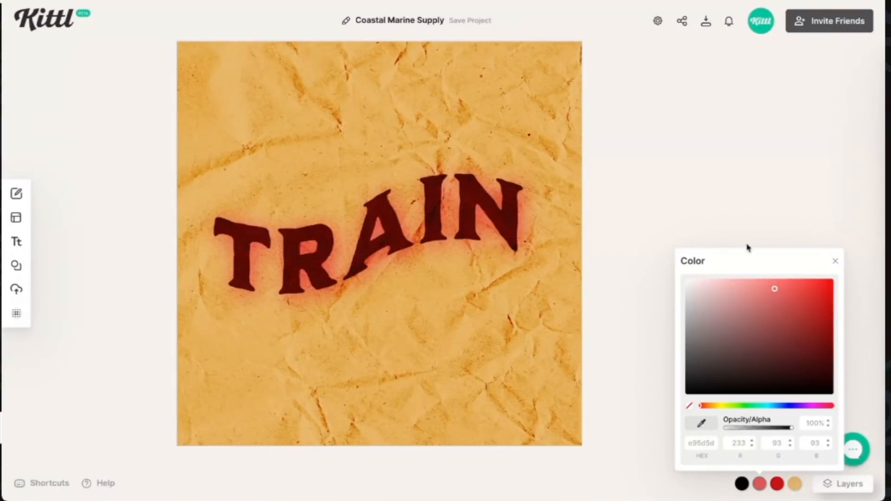
{"action": "left_click", "coordinate": [777, 484]}
{"action": "left_click_drag", "start_coordinate": [805, 354], "coordinate": [793, 286]}
{"action": "left_click", "coordinate": [741, 484]}
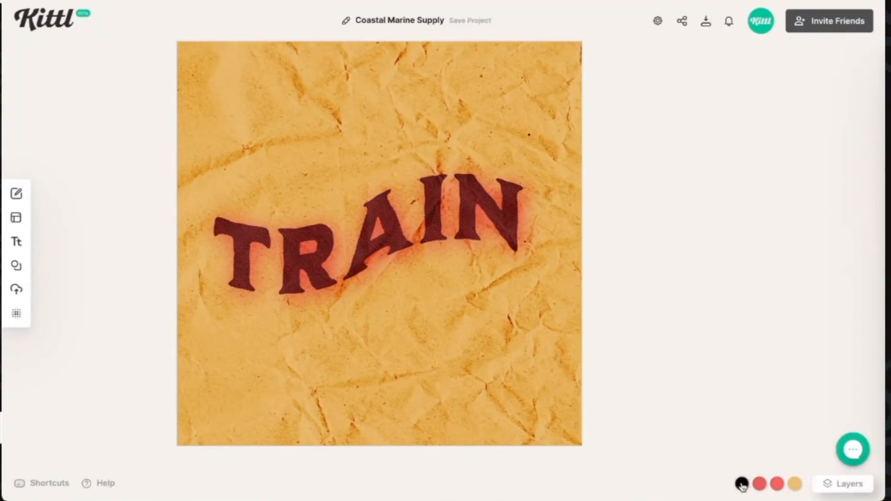
{"action": "left_click_drag", "start_coordinate": [765, 362], "coordinate": [800, 366]}
{"action": "left_click", "coordinate": [616, 258]}
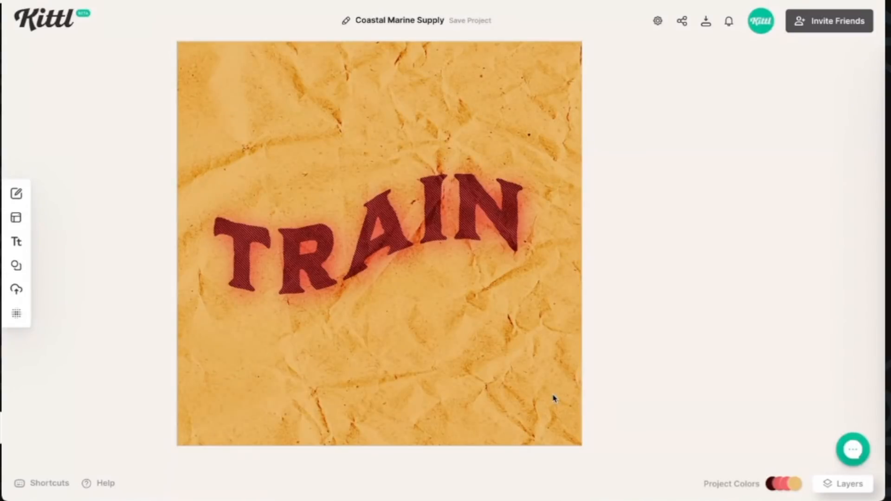
{"action": "left_click", "coordinate": [552, 395]}
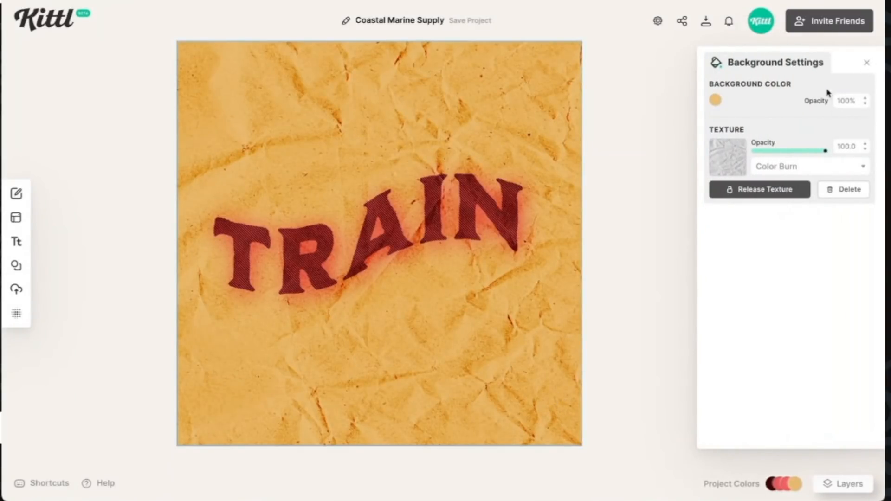
{"action": "left_click", "coordinate": [488, 217]}
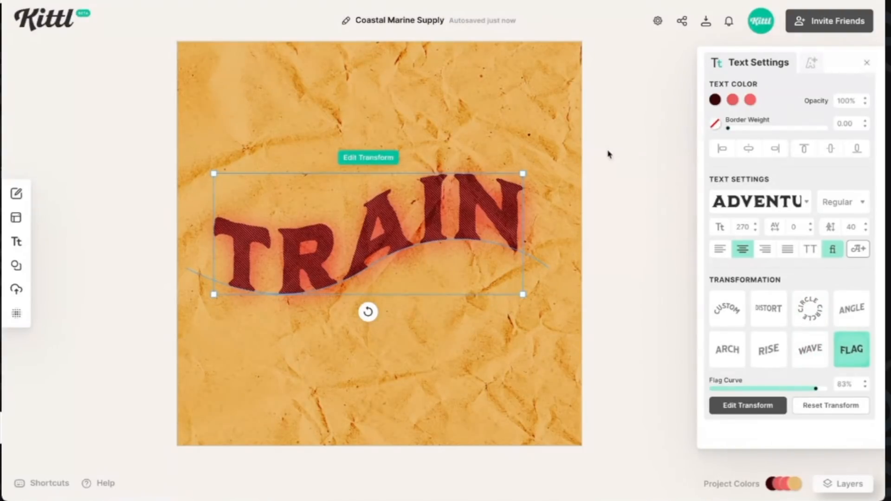
{"action": "left_click", "coordinate": [866, 66]}
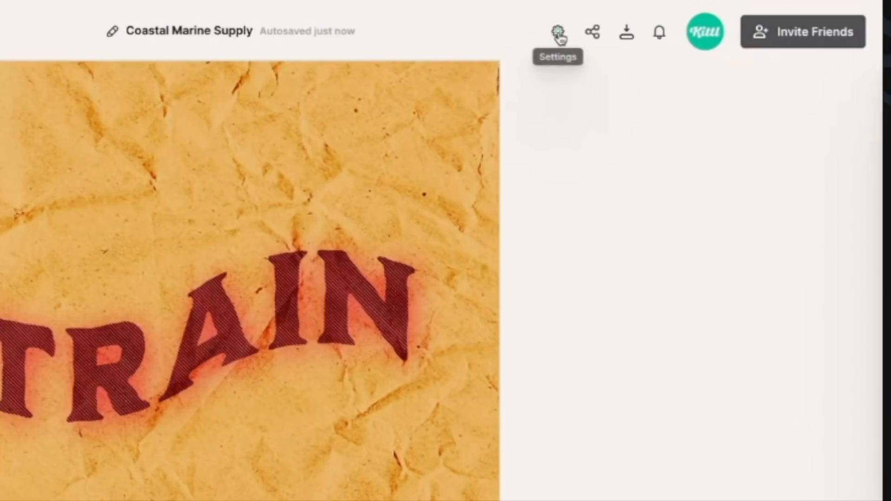
Change the artboard size to Postcard 4" × 6" and turn off Trim view
{"action": "left_click", "coordinate": [658, 22]}
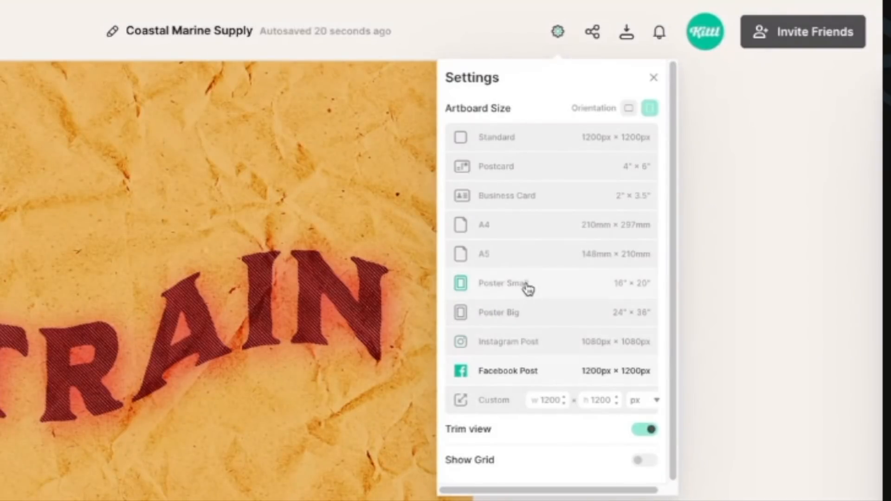
{"action": "left_click", "coordinate": [531, 174]}
{"action": "left_click", "coordinate": [306, 318]}
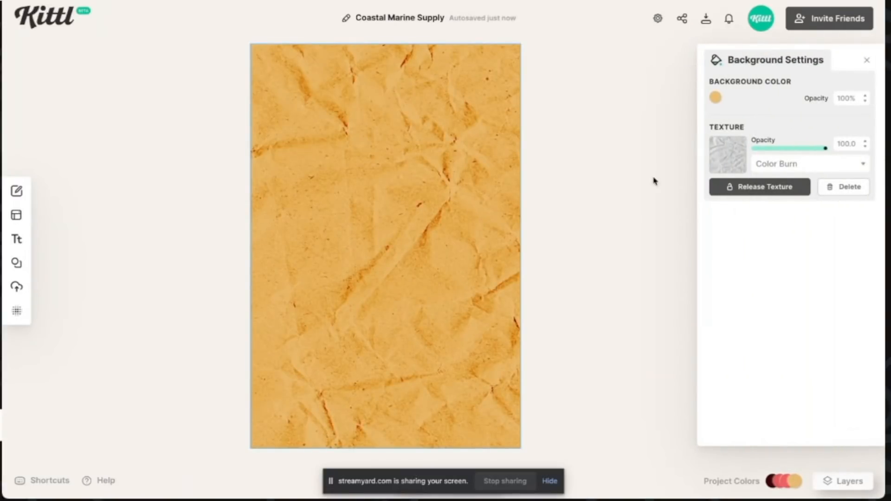
{"action": "left_click", "coordinate": [657, 18]}
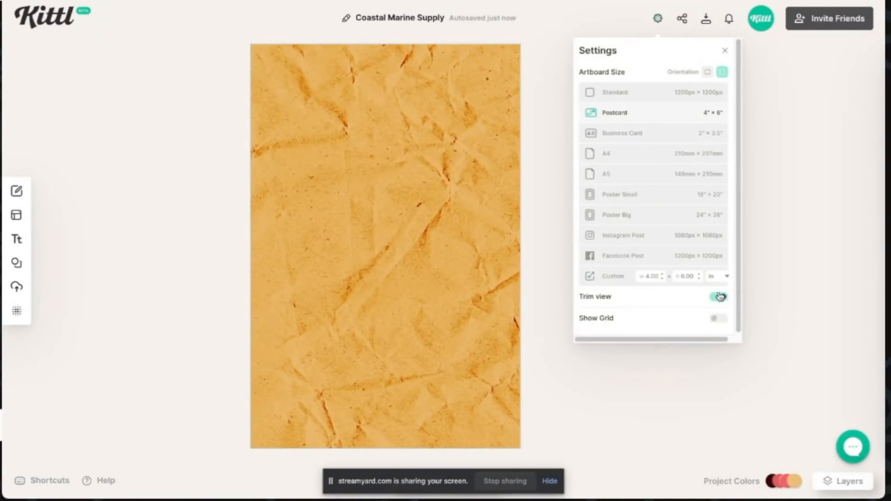
{"action": "left_click", "coordinate": [719, 297]}
{"action": "left_click", "coordinate": [547, 275]}
Bring the Train headline back onto the postcard artboard and scale it down to font size 55 so that it fits
{"action": "scroll", "coordinate": [547, 274], "scroll_direction": "down", "scroll_amount": 2}
{"action": "scroll", "coordinate": [547, 274], "scroll_direction": "up", "scroll_amount": 1}
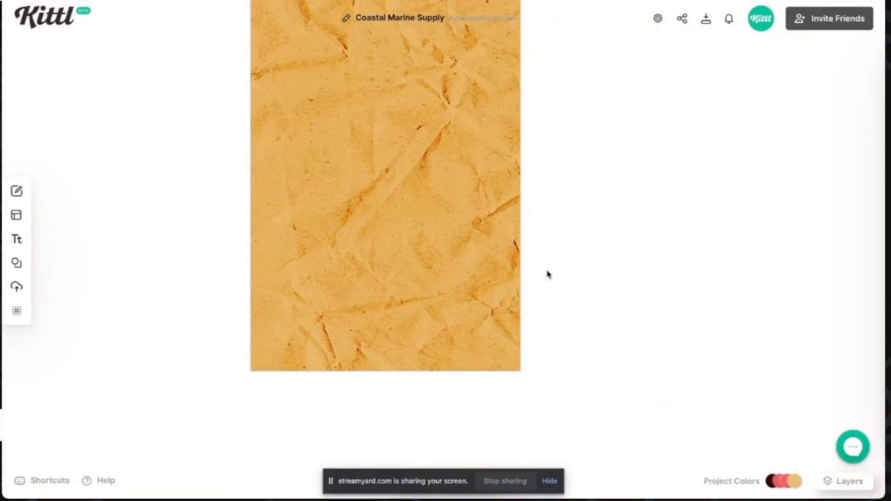
{"action": "scroll", "coordinate": [549, 276], "scroll_direction": "down", "scroll_amount": 4}
{"action": "scroll", "coordinate": [687, 397], "scroll_direction": "down", "scroll_amount": 2}
{"action": "left_click_drag", "start_coordinate": [725, 404], "coordinate": [485, 205]}
{"action": "left_click_drag", "start_coordinate": [166, 142], "coordinate": [478, 263]}
{"action": "left_click_drag", "start_coordinate": [602, 306], "coordinate": [407, 185]}
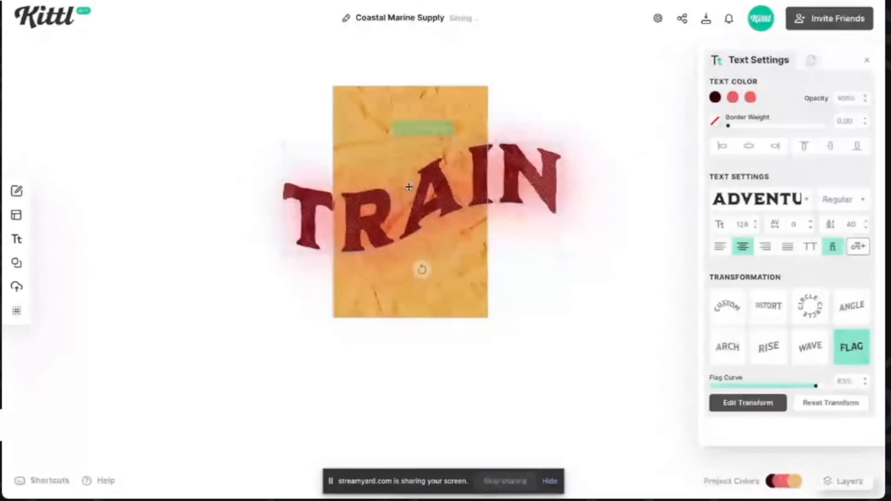
{"action": "left_click_drag", "start_coordinate": [562, 140], "coordinate": [446, 188]}
{"action": "left_click_drag", "start_coordinate": [281, 186], "coordinate": [324, 203]}
{"action": "left_click_drag", "start_coordinate": [413, 233], "coordinate": [432, 213]}
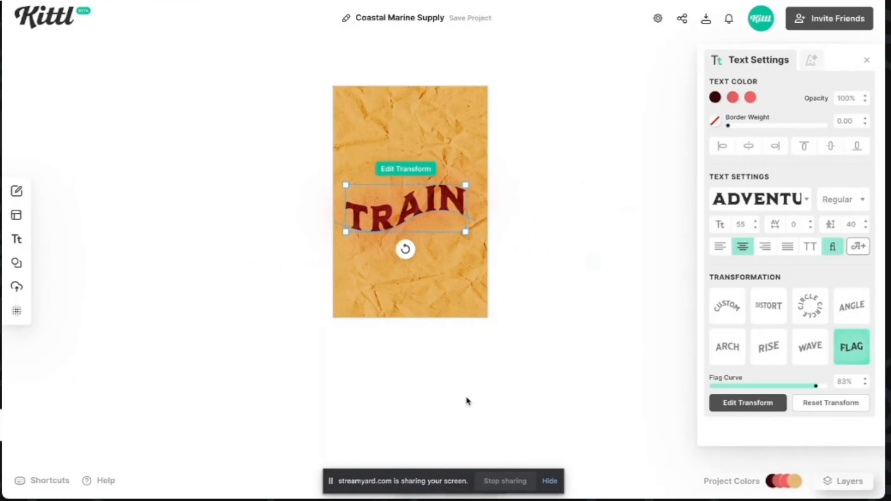
{"action": "scroll", "coordinate": [468, 400], "scroll_direction": "up", "scroll_amount": 8}
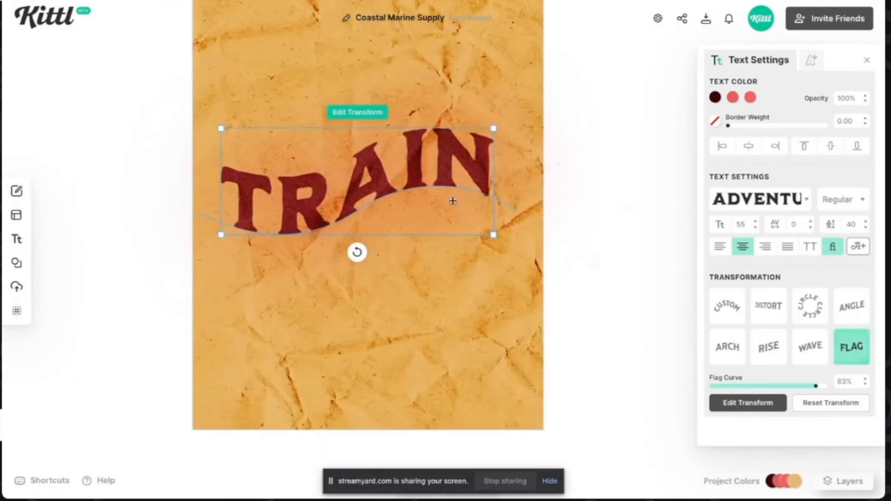
{"action": "scroll", "coordinate": [544, 253], "scroll_direction": "up", "scroll_amount": 2}
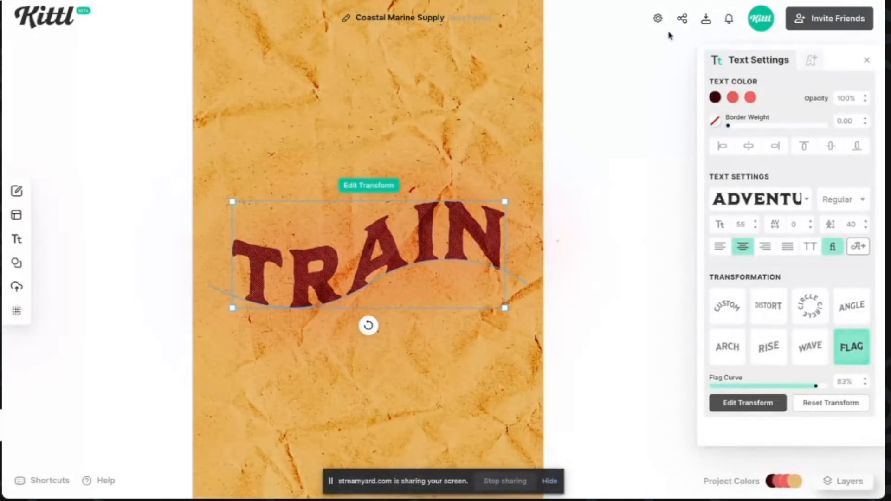
Switch the artboard to Standard 1200px × 1200px and move the Train headline towards the middle of the artboard
{"action": "left_click", "coordinate": [657, 18]}
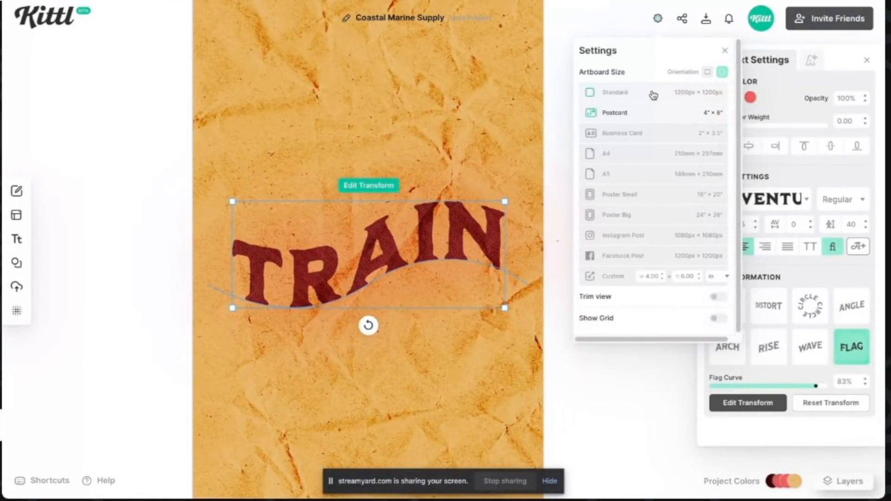
{"action": "left_click", "coordinate": [653, 93]}
{"action": "left_click_drag", "start_coordinate": [309, 122], "coordinate": [575, 245]}
Set a custom artboard size of 4500 × 5400 px
{"action": "left_click", "coordinate": [658, 18]}
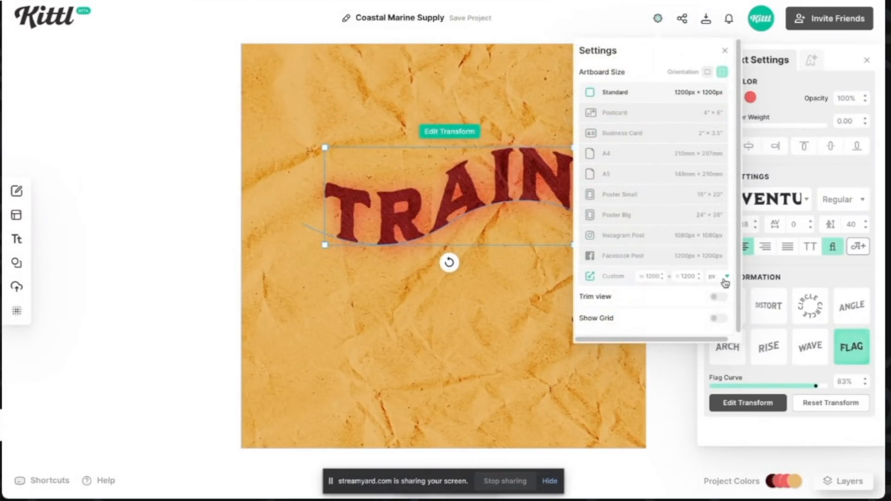
{"action": "double_click", "coordinate": [651, 277]}
{"action": "type", "text": "4500"}
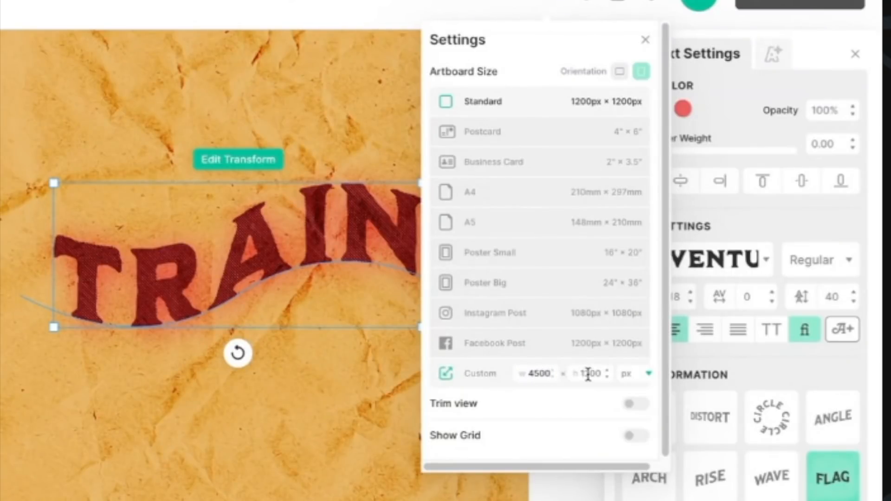
{"action": "double_click", "coordinate": [589, 373]}
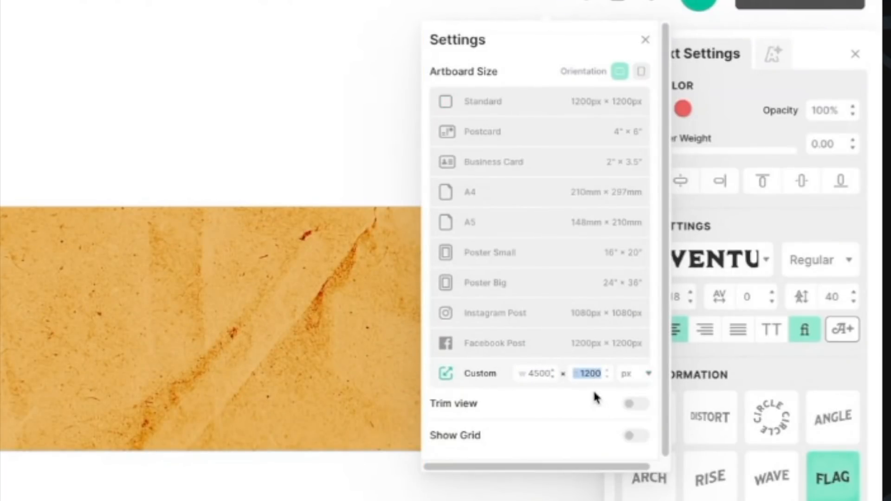
{"action": "type", "text": "5400"}
{"action": "key", "text": "Return"}
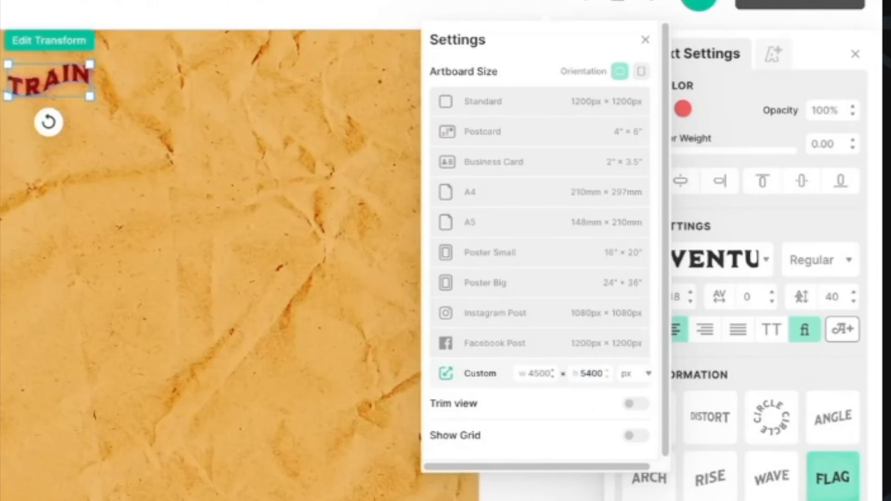
Move the Train headline to the middle of the enlarged artboard and scale it up to font size 984
{"action": "left_click_drag", "start_coordinate": [65, 70], "coordinate": [159, 188]}
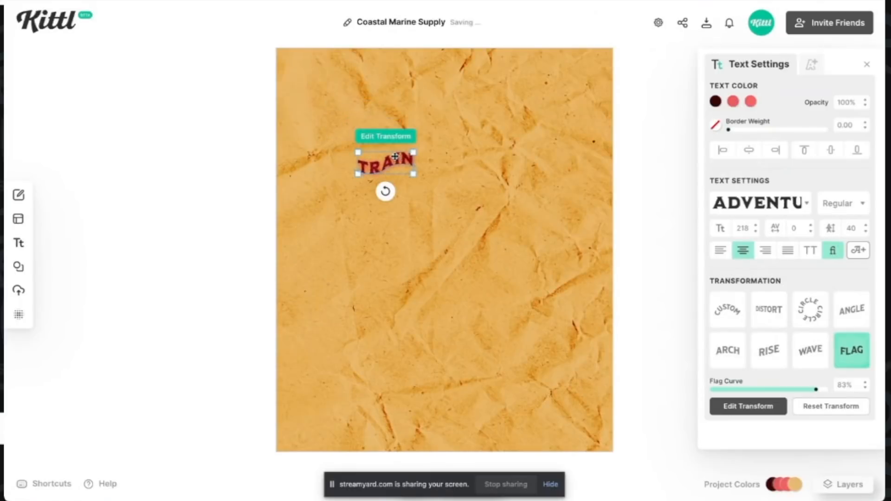
{"action": "scroll", "coordinate": [152, 192], "scroll_direction": "right", "scroll_amount": 1}
{"action": "left_click_drag", "start_coordinate": [395, 175], "coordinate": [533, 280]}
{"action": "left_click_drag", "start_coordinate": [507, 206], "coordinate": [466, 233]}
{"action": "left_click_drag", "start_coordinate": [562, 282], "coordinate": [547, 275]}
{"action": "left_click_drag", "start_coordinate": [509, 219], "coordinate": [506, 233]}
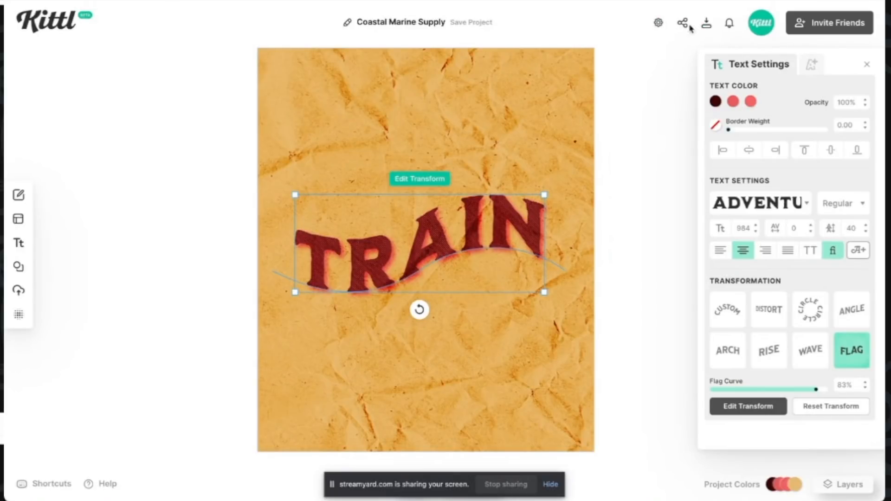
Change the custom artboard's unit from pixels to inches and turn Trim view on
{"action": "left_click", "coordinate": [658, 23]}
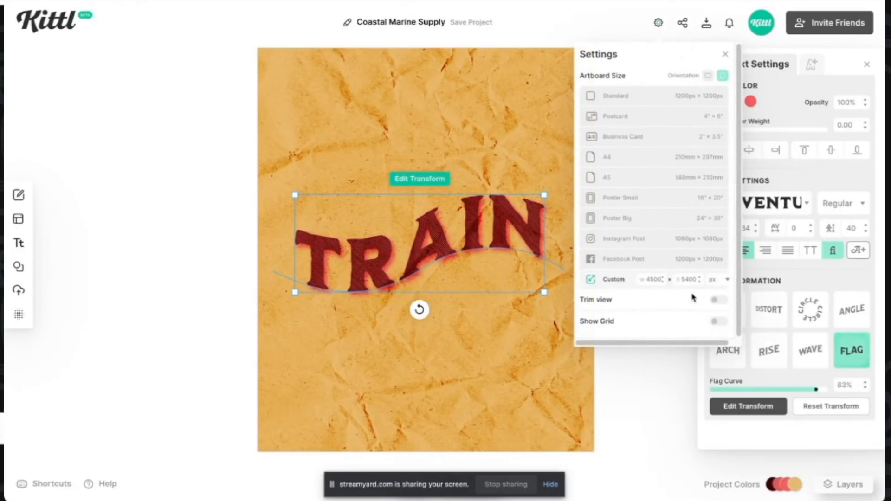
{"action": "left_click", "coordinate": [722, 281]}
{"action": "left_click", "coordinate": [721, 296]}
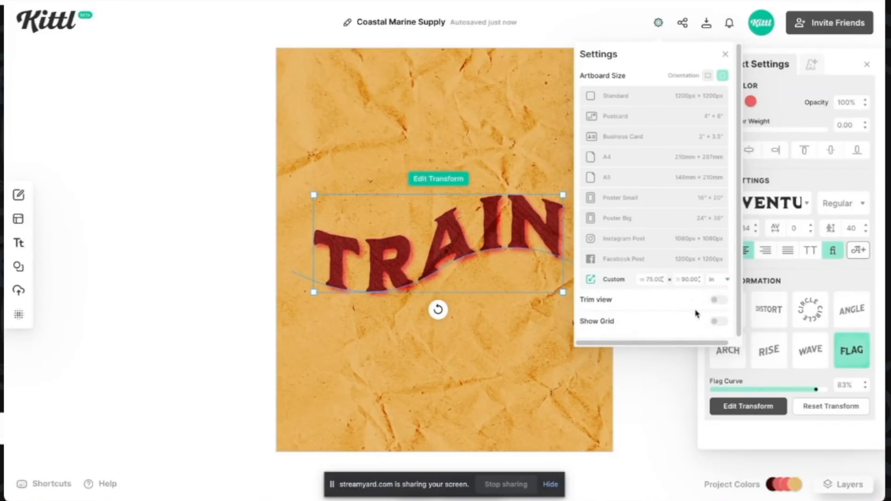
{"action": "left_click", "coordinate": [717, 301]}
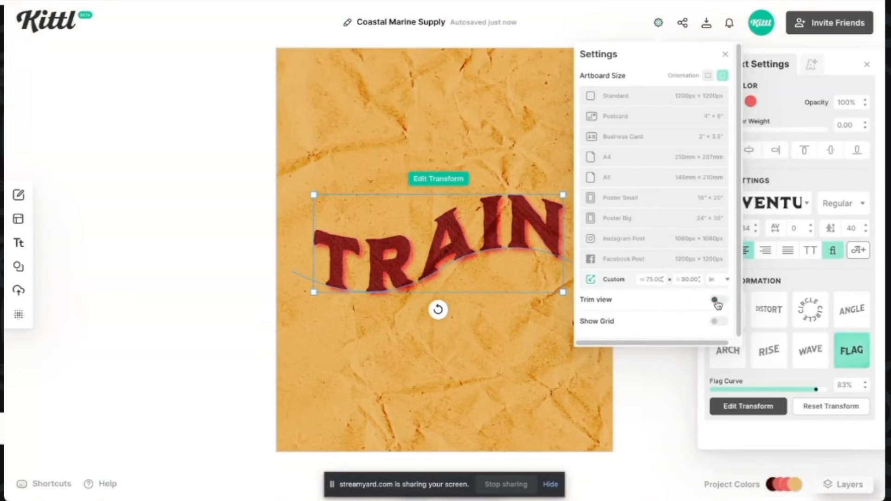
{"action": "left_click", "coordinate": [718, 301]}
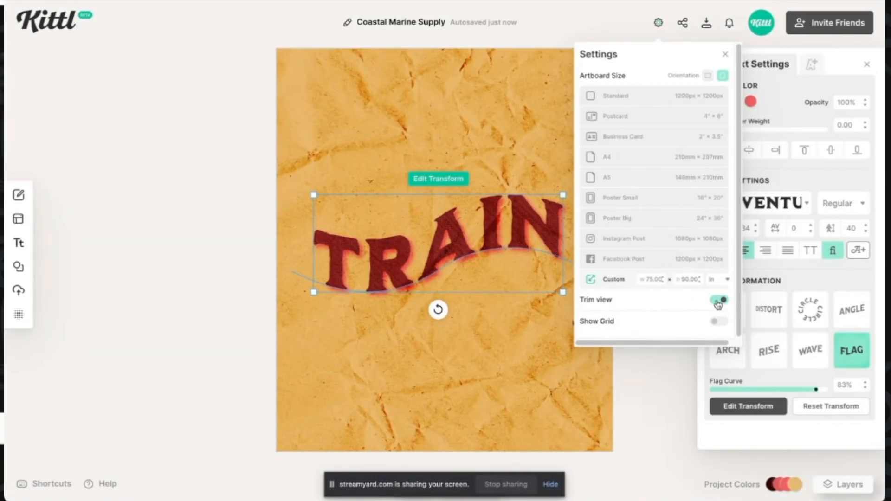
{"action": "left_click", "coordinate": [476, 337]}
Duplicate the Train headline, place the copy below the original, and delete the extra copy
{"action": "left_click_drag", "start_coordinate": [501, 236], "coordinate": [478, 313]}
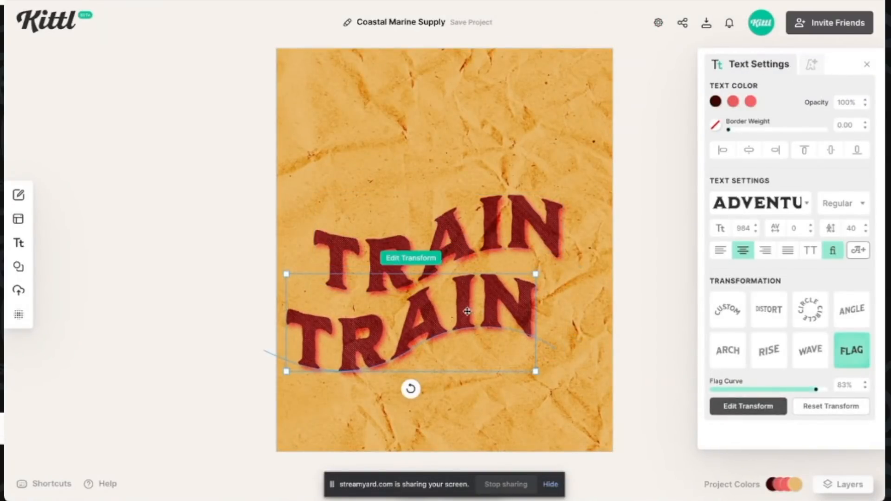
{"action": "left_click_drag", "start_coordinate": [489, 311], "coordinate": [488, 153]}
{"action": "key", "text": "Delete"}
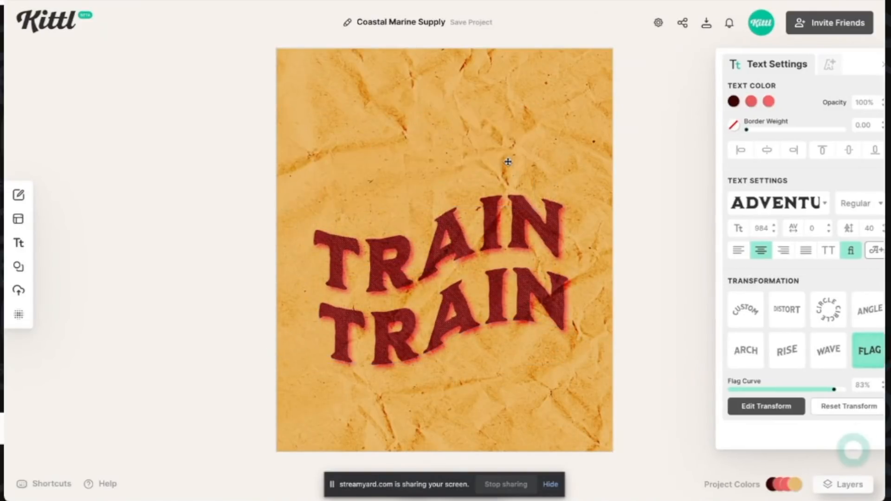
Move the lower Train copy completely off the artboard and deselect it
{"action": "left_click_drag", "start_coordinate": [524, 307], "coordinate": [201, 202]}
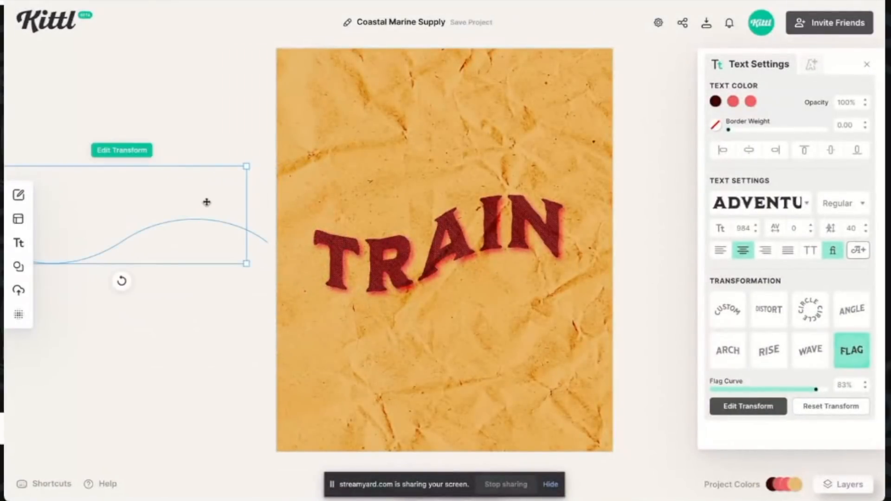
{"action": "left_click", "coordinate": [300, 173]}
{"action": "scroll", "coordinate": [525, 207], "scroll_direction": "up", "scroll_amount": 1}
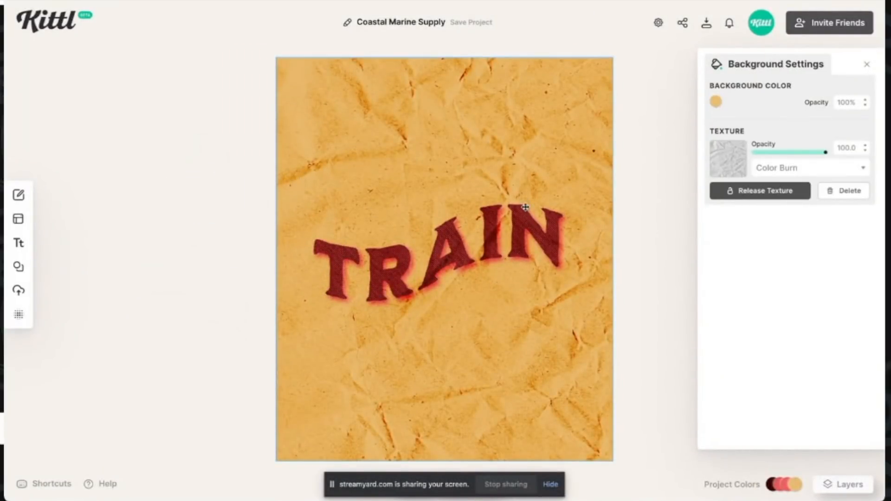
Turn Trim view off and delete the Train copy lying beside the artboard
{"action": "left_click", "coordinate": [658, 22]}
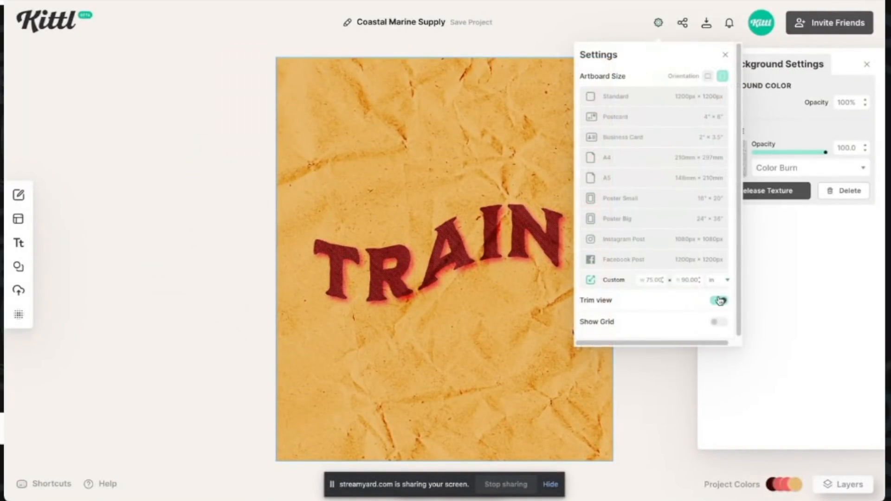
{"action": "left_click", "coordinate": [718, 301]}
{"action": "left_click_drag", "start_coordinate": [214, 191], "coordinate": [195, 208]}
{"action": "key", "text": "Delete"}
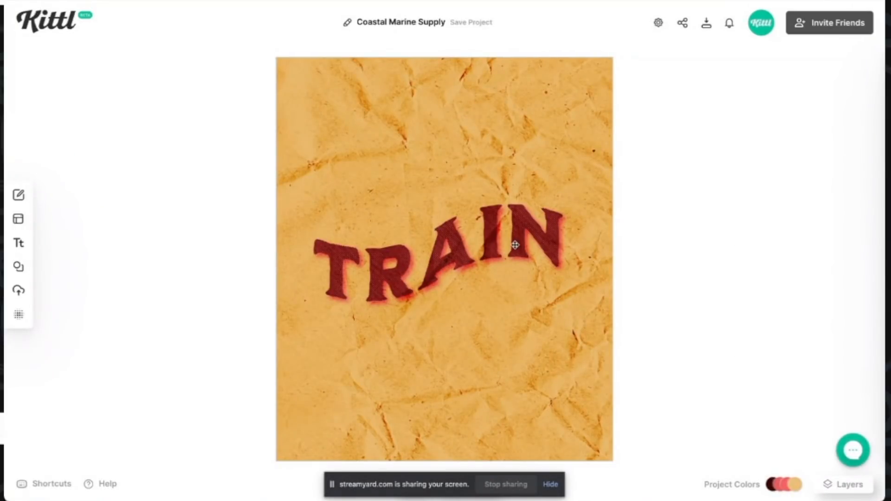
Place a new Train copy beside the artboard with a Flag curve of -91%, and turn Trim view back on
{"action": "left_click_drag", "start_coordinate": [505, 242], "coordinate": [202, 157]}
{"action": "left_click_drag", "start_coordinate": [816, 392], "coordinate": [718, 383]}
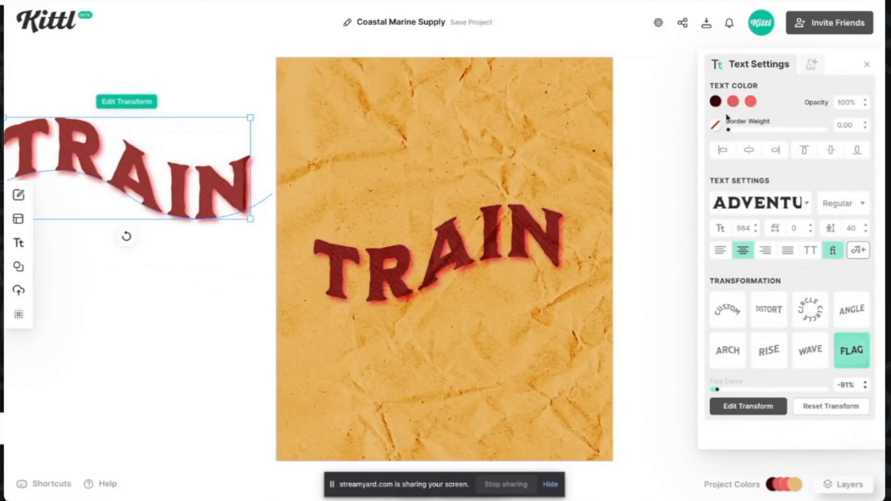
{"action": "left_click", "coordinate": [657, 23]}
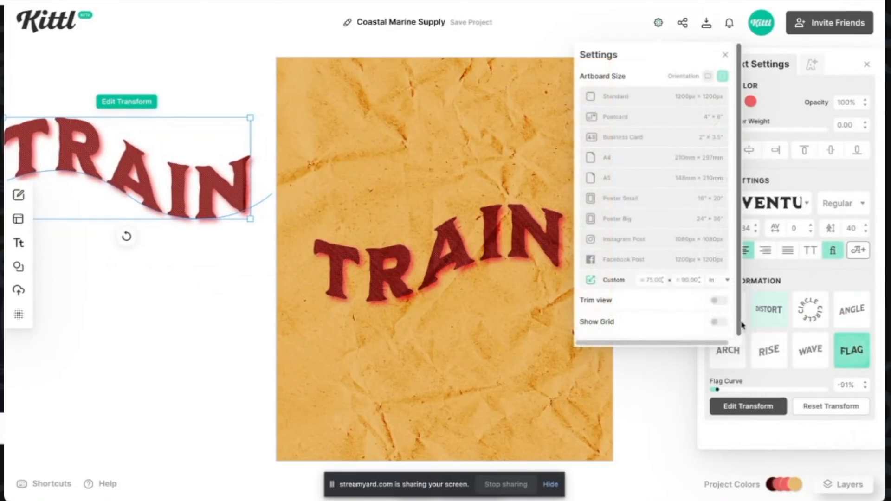
{"action": "left_click", "coordinate": [718, 304]}
{"action": "left_click", "coordinate": [469, 181]}
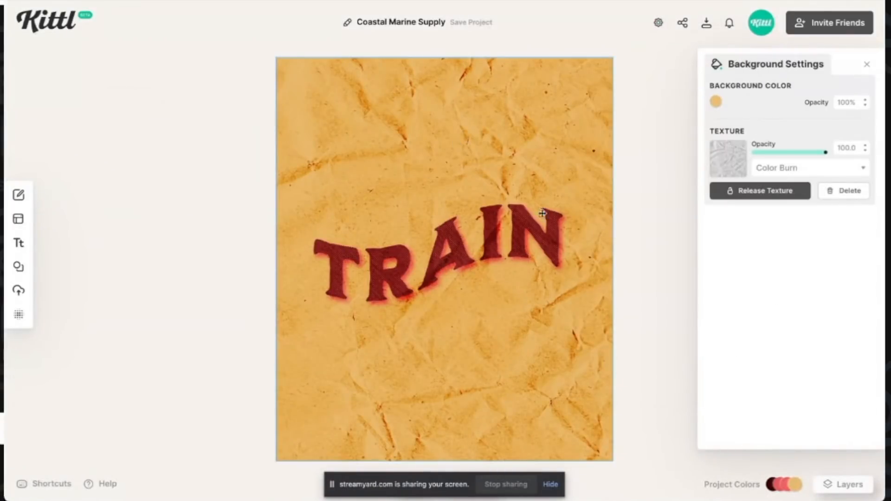
Turn on the artboard grid and try a size of 10 before setting it to 80
{"action": "left_click", "coordinate": [660, 23]}
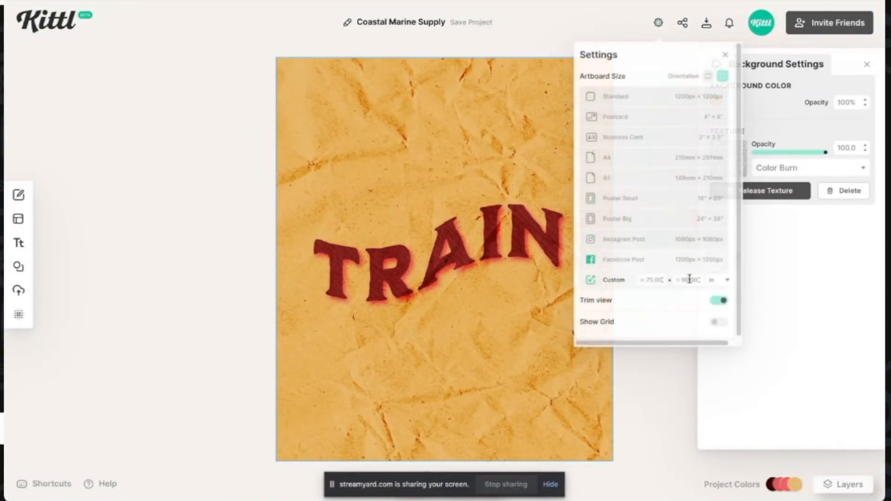
{"action": "left_click", "coordinate": [727, 322]}
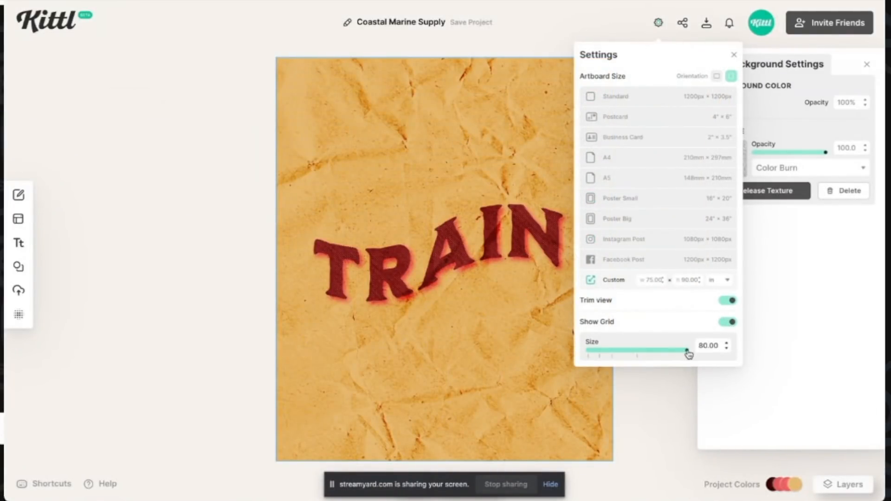
{"action": "left_click_drag", "start_coordinate": [661, 351], "coordinate": [599, 349]}
{"action": "scroll", "coordinate": [470, 315], "scroll_direction": "down", "scroll_amount": 3}
{"action": "scroll", "coordinate": [470, 315], "scroll_direction": "up", "scroll_amount": 5}
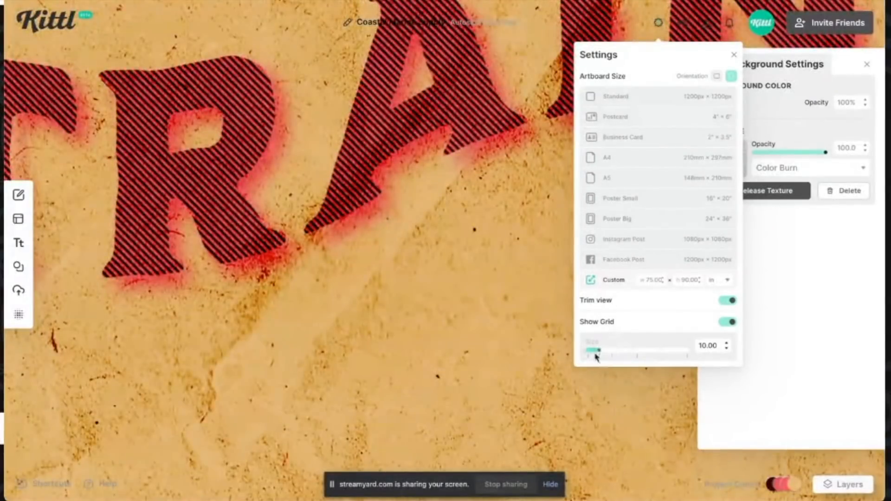
{"action": "left_click_drag", "start_coordinate": [596, 356], "coordinate": [684, 356]}
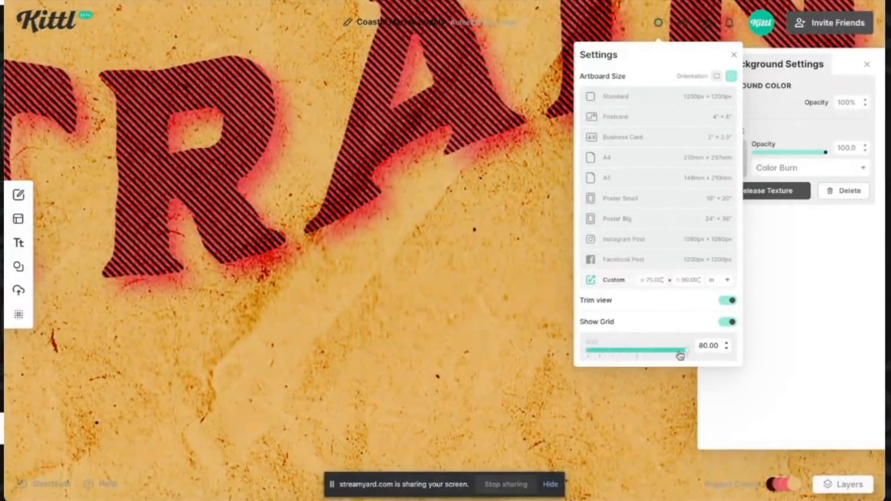
{"action": "left_click", "coordinate": [493, 344]}
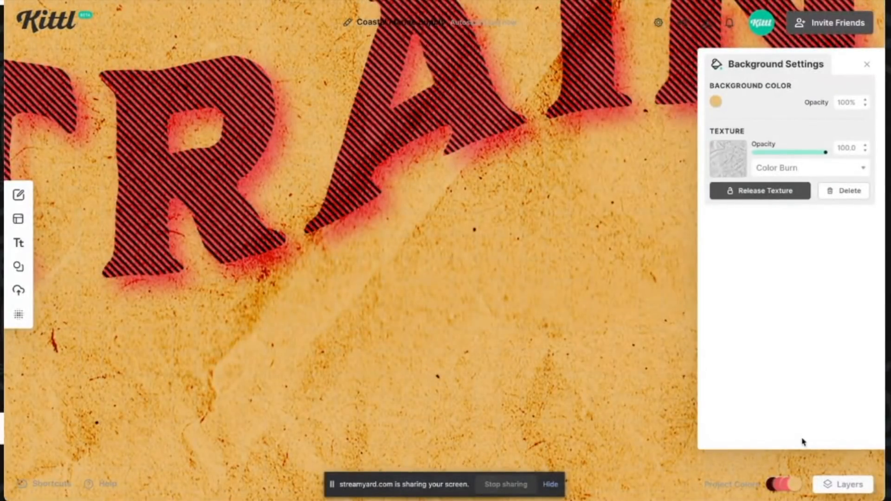
Change the artboard's background colour to the dark brown 7d6b4c
{"action": "left_click", "coordinate": [716, 101]}
{"action": "left_click_drag", "start_coordinate": [649, 165], "coordinate": [611, 175]}
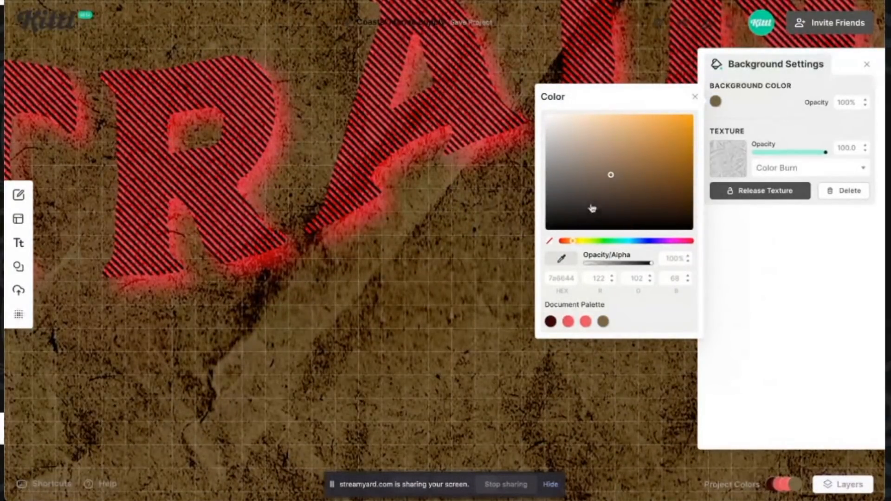
{"action": "left_click_drag", "start_coordinate": [609, 178], "coordinate": [603, 175]}
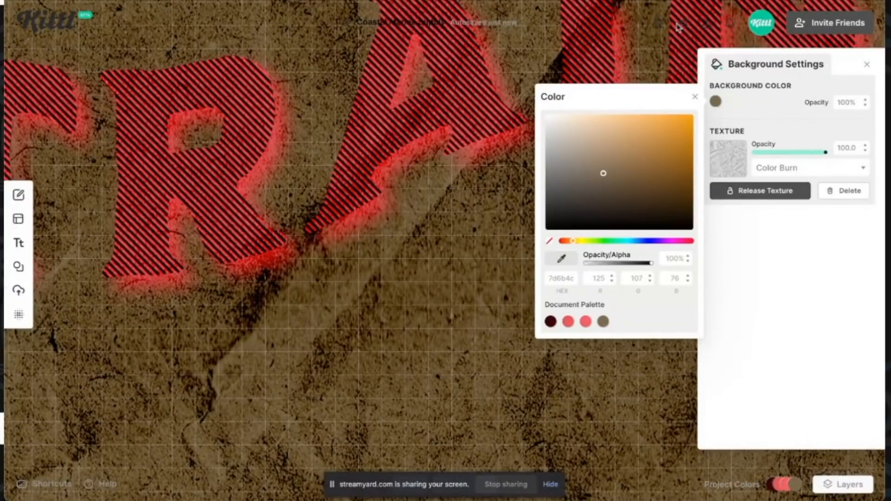
{"action": "left_click", "coordinate": [697, 98]}
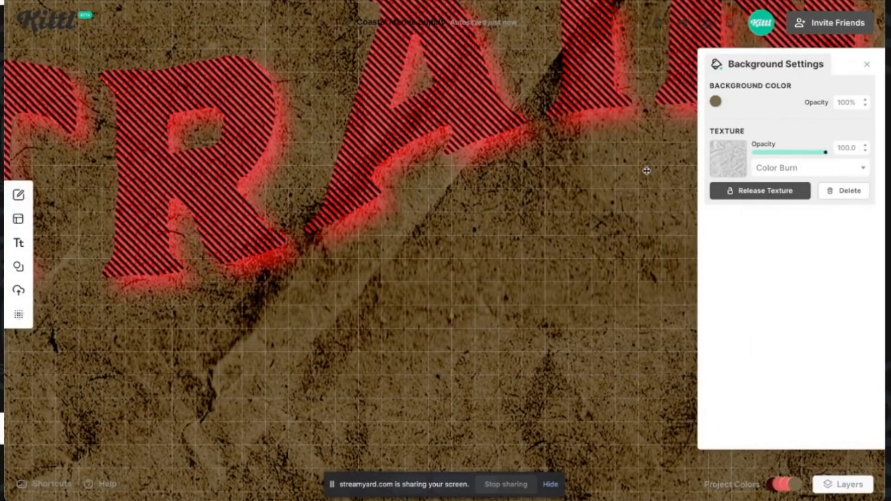
{"action": "scroll", "coordinate": [646, 171], "scroll_direction": "down", "scroll_amount": 10}
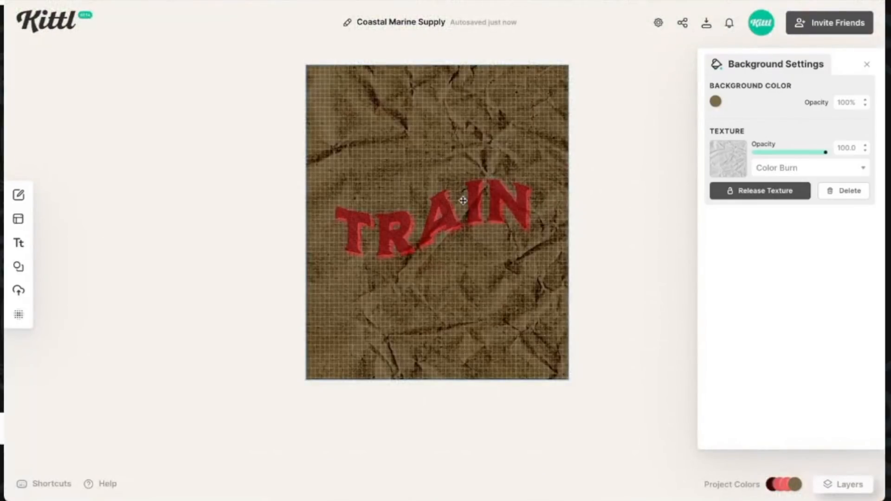
Turn the artboard grid off and centre the Train headline horizontally on the artboard
{"action": "left_click", "coordinate": [462, 201]}
{"action": "left_click", "coordinate": [659, 23]}
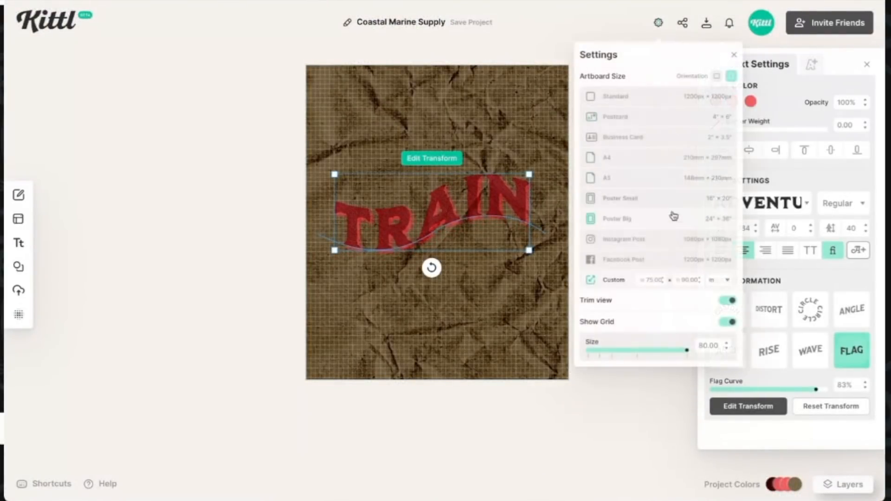
{"action": "mouse_move", "coordinate": [686, 349]}
{"action": "left_mouse_down"}
{"action": "mouse_move", "coordinate": [587, 351]}
{"action": "mouse_move", "coordinate": [687, 355]}
{"action": "left_mouse_up"}
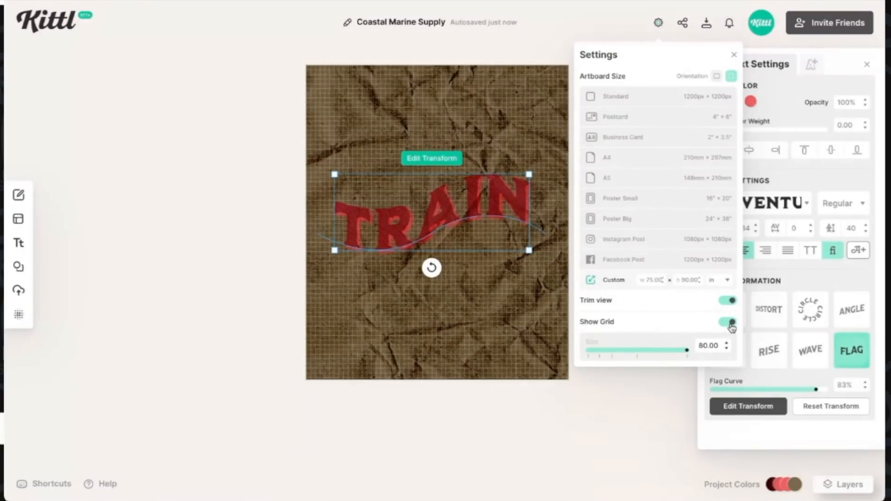
{"action": "left_click", "coordinate": [732, 324]}
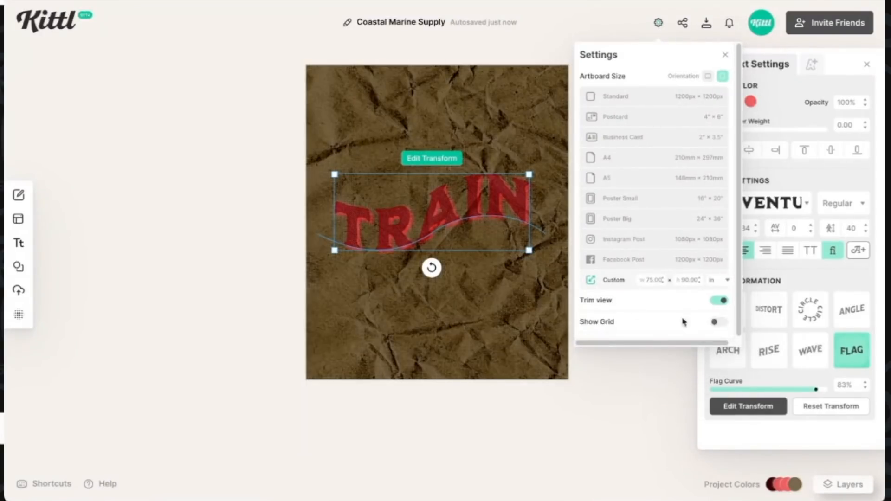
{"action": "left_click", "coordinate": [475, 196]}
{"action": "left_click", "coordinate": [749, 151]}
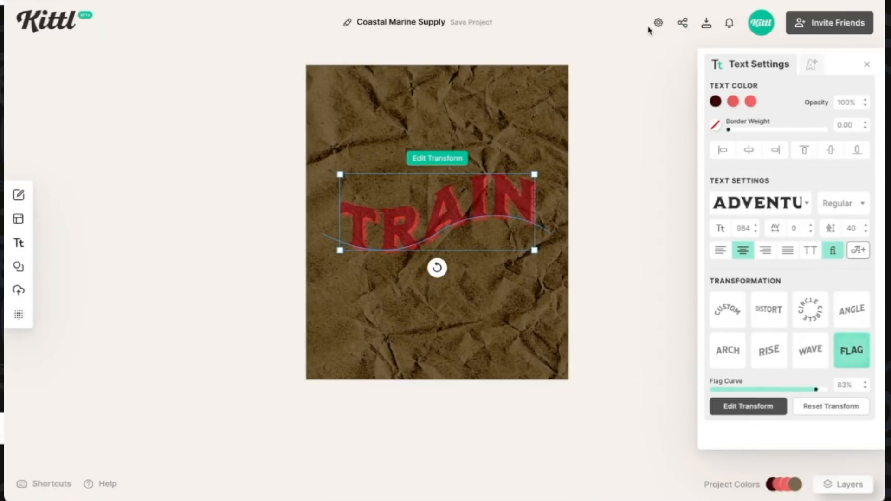
Review the share options for the image, for an editable project copy and for publishing to the community
{"action": "left_click", "coordinate": [682, 25]}
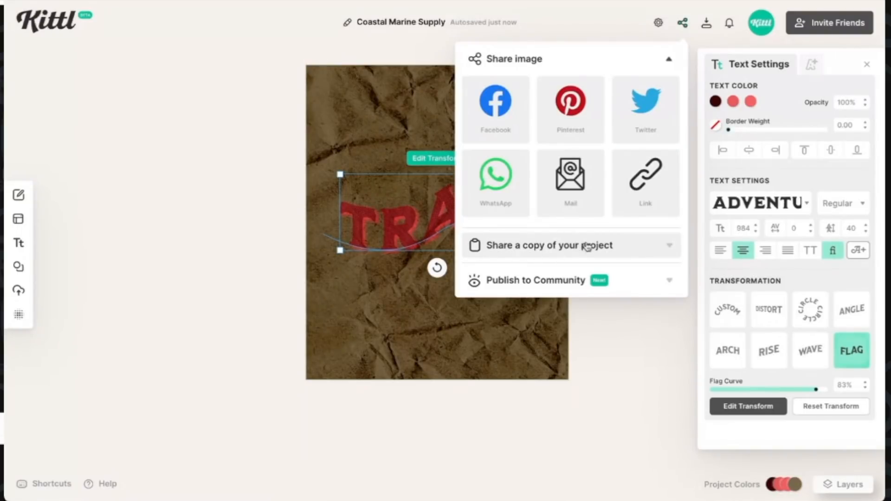
{"action": "scroll", "coordinate": [418, 236], "scroll_direction": "right", "scroll_amount": 3}
{"action": "scroll", "coordinate": [418, 236], "scroll_direction": "left", "scroll_amount": 3}
{"action": "scroll", "coordinate": [419, 237], "scroll_direction": "right", "scroll_amount": 3}
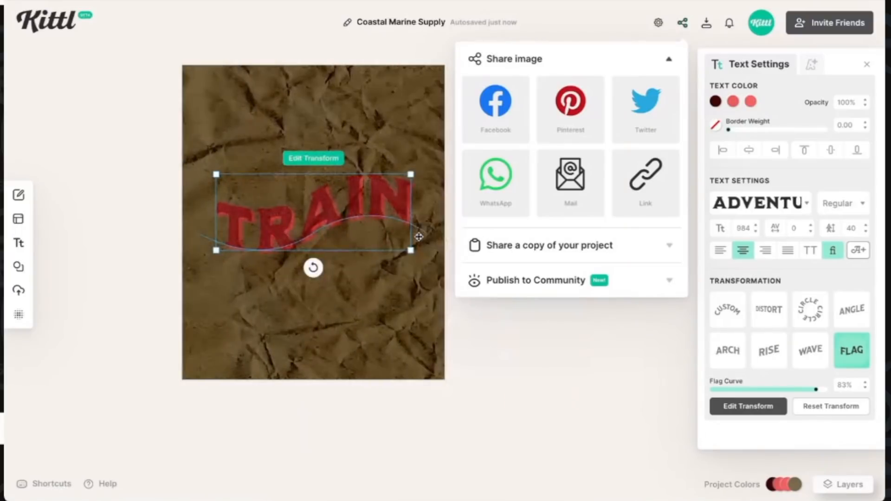
{"action": "left_click", "coordinate": [535, 252]}
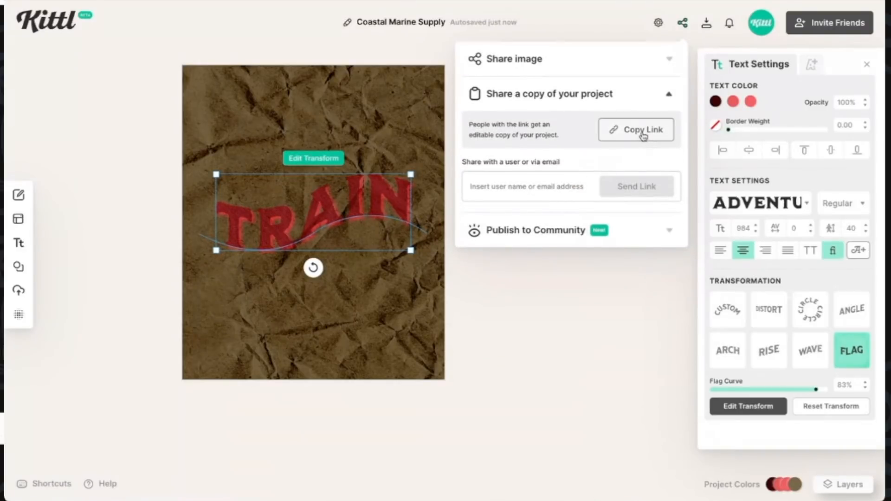
{"action": "left_click", "coordinate": [526, 187]}
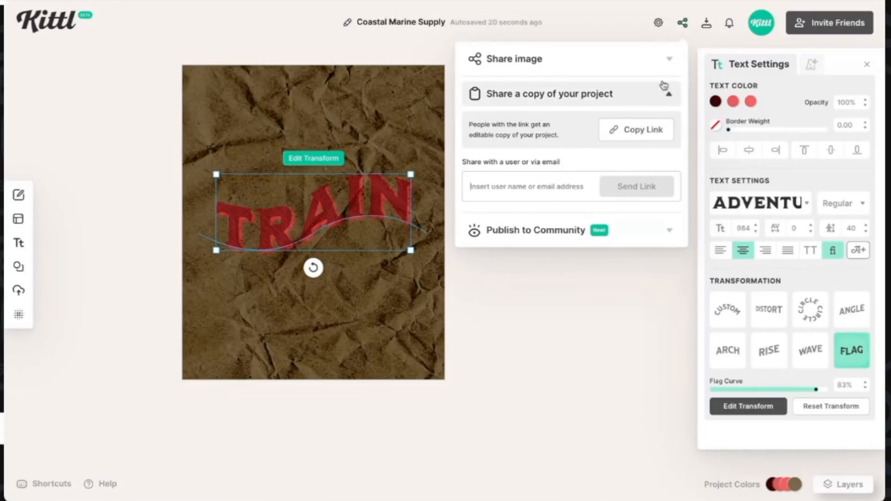
{"action": "left_click", "coordinate": [667, 96]}
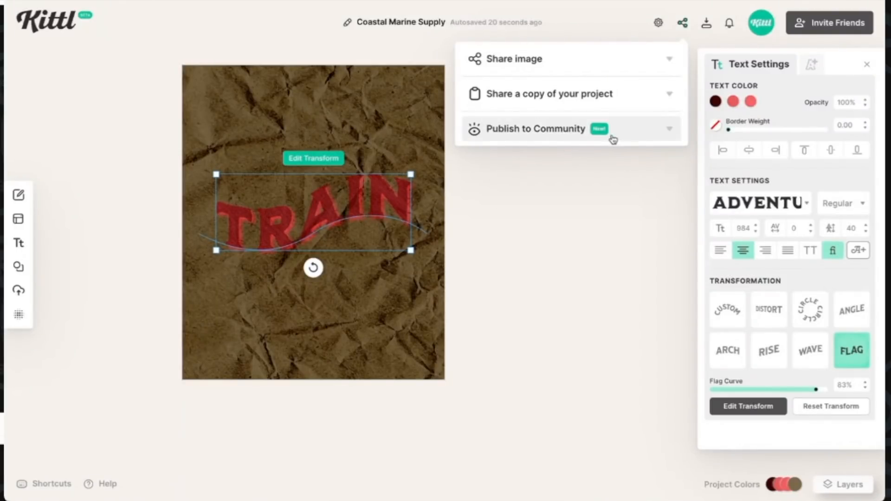
{"action": "left_click", "coordinate": [669, 132]}
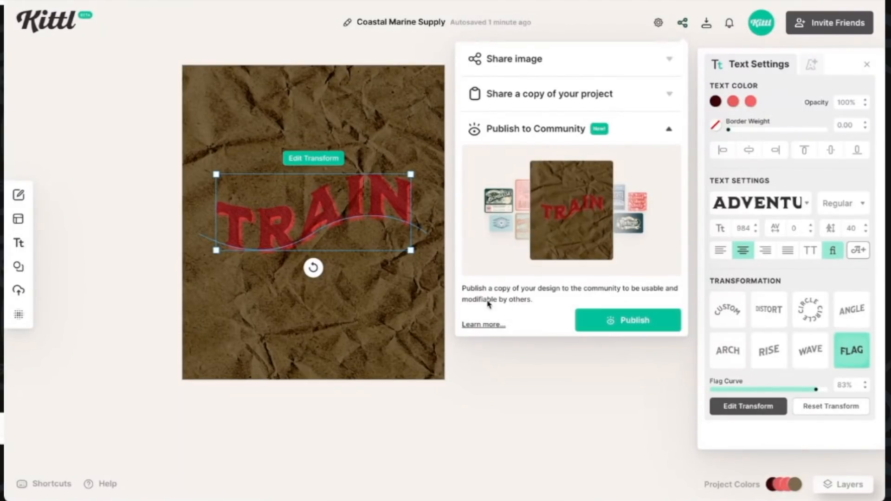
{"action": "left_click", "coordinate": [682, 24]}
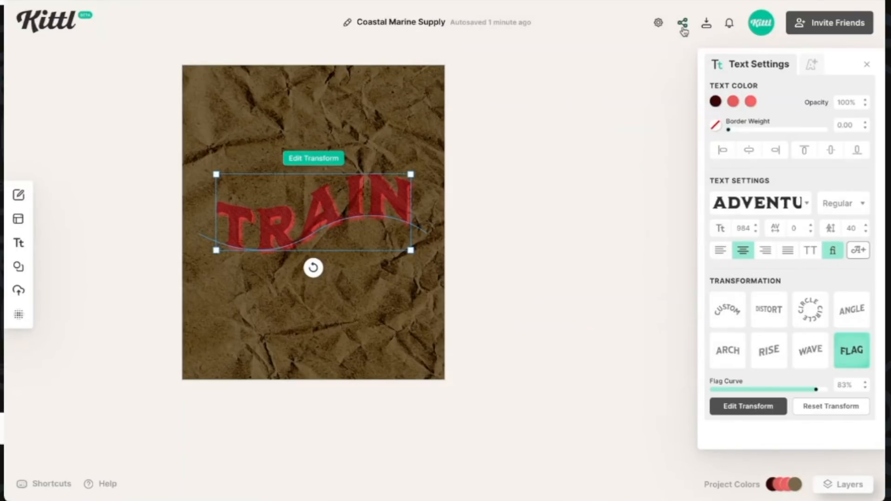
Try to raise the export resolution to 150 DPI in the download options
{"action": "scroll", "coordinate": [509, 257], "scroll_direction": "left", "scroll_amount": 1}
{"action": "scroll", "coordinate": [509, 257], "scroll_direction": "up", "scroll_amount": 1}
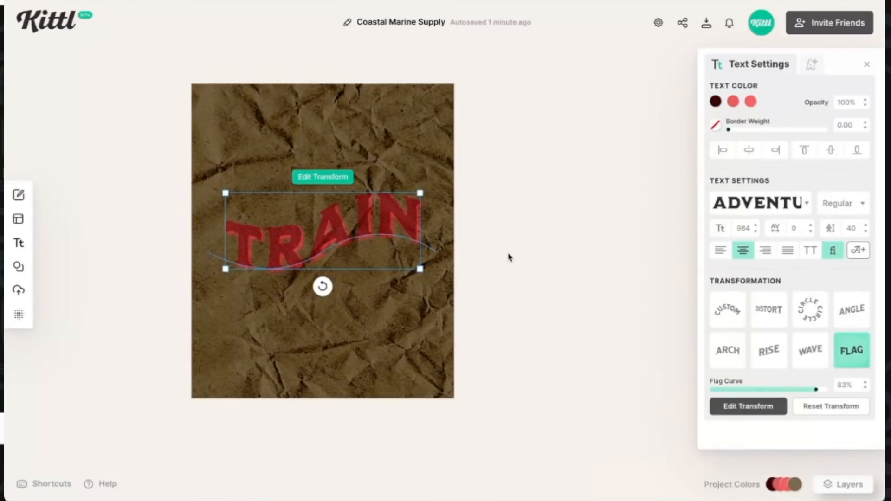
{"action": "scroll", "coordinate": [509, 257], "scroll_direction": "left", "scroll_amount": 2}
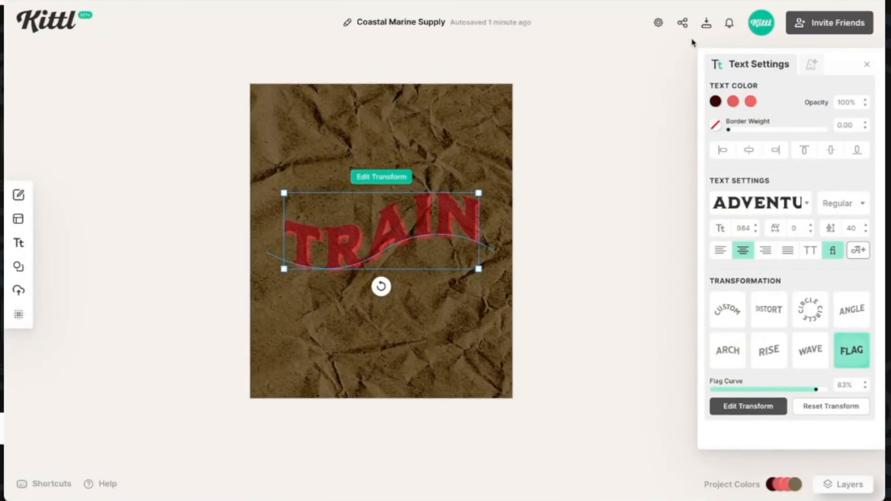
{"action": "left_click", "coordinate": [707, 26]}
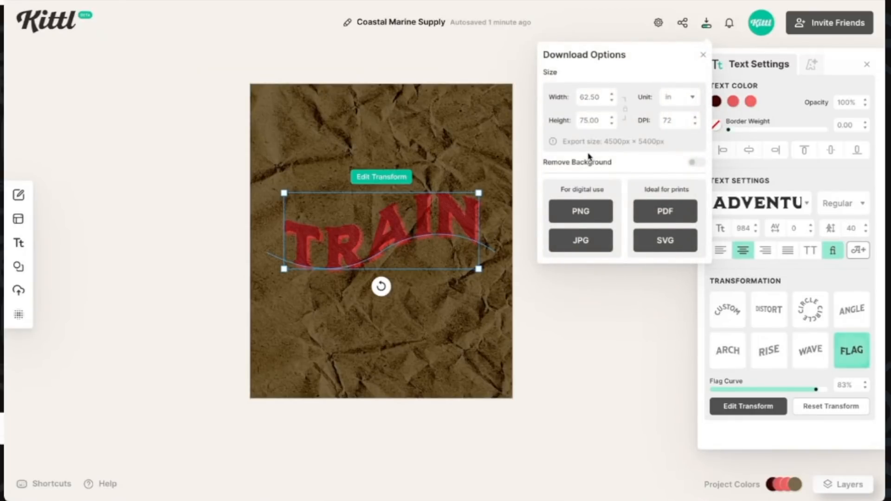
{"action": "double_click", "coordinate": [676, 119]}
{"action": "type", "text": "150"}
{"action": "left_click", "coordinate": [695, 118]}
{"action": "left_click", "coordinate": [695, 125]}
{"action": "left_click", "coordinate": [696, 117]}
{"action": "left_click", "coordinate": [697, 117]}
Set the custom artboard size to 12 × 16 in and check the resulting export size in the download options
{"action": "left_click", "coordinate": [657, 23]}
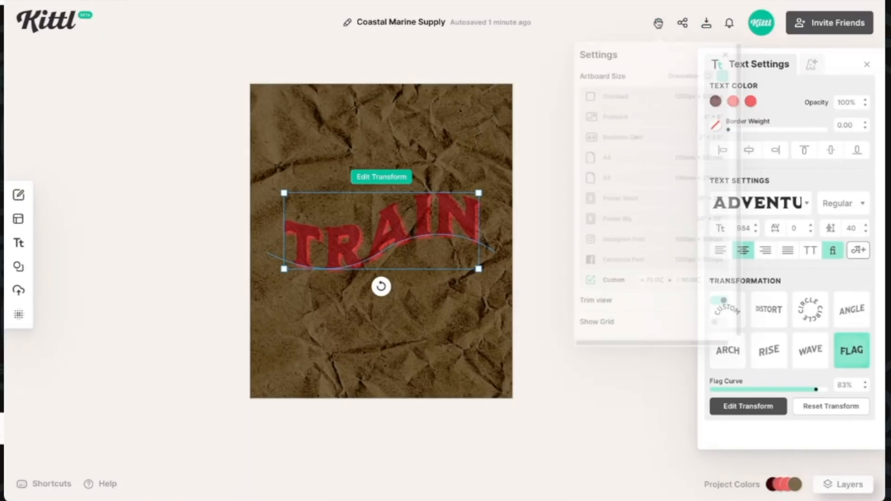
{"action": "left_click", "coordinate": [651, 281]}
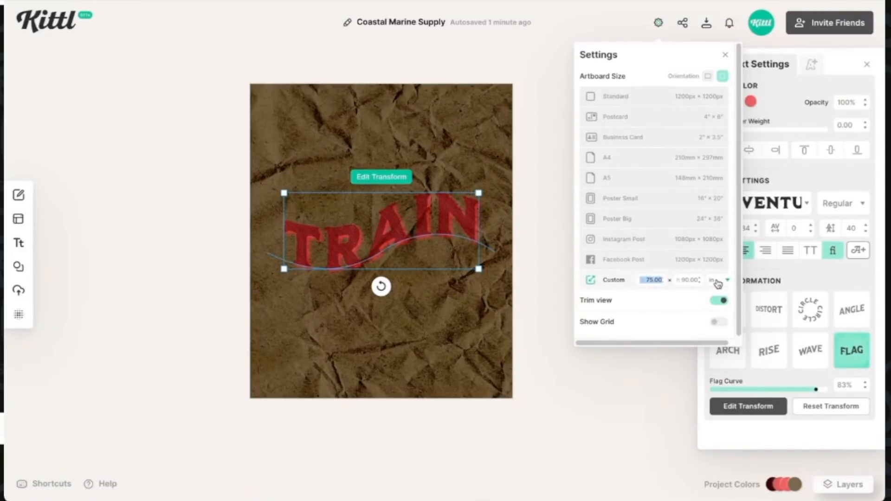
{"action": "type", "text": "12"}
{"action": "left_click", "coordinate": [688, 280]}
{"action": "type", "text": "16"}
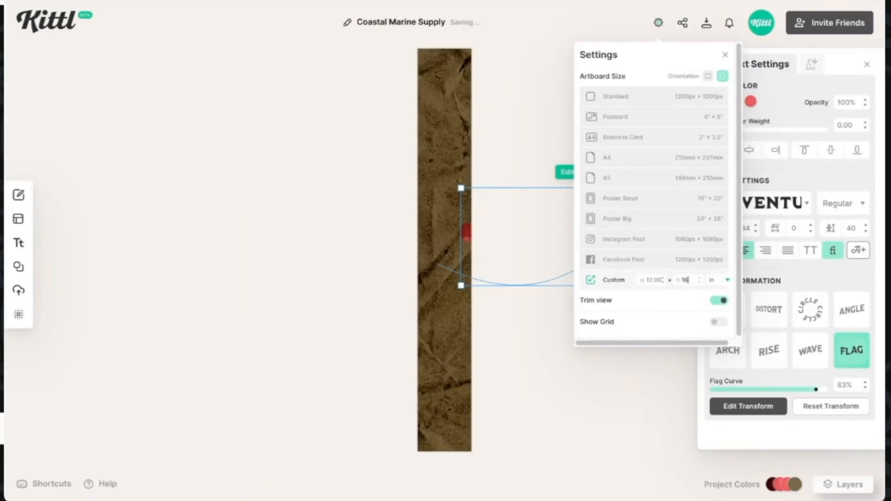
{"action": "left_click", "coordinate": [421, 302]}
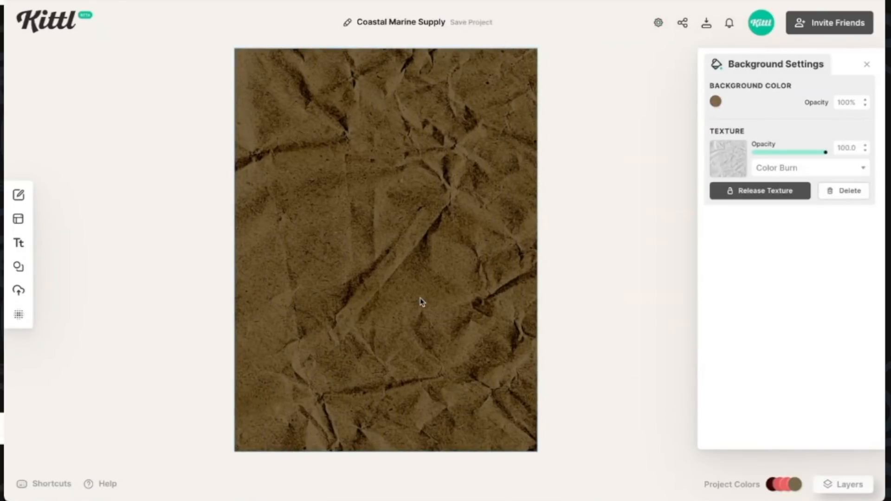
{"action": "left_click", "coordinate": [706, 24]}
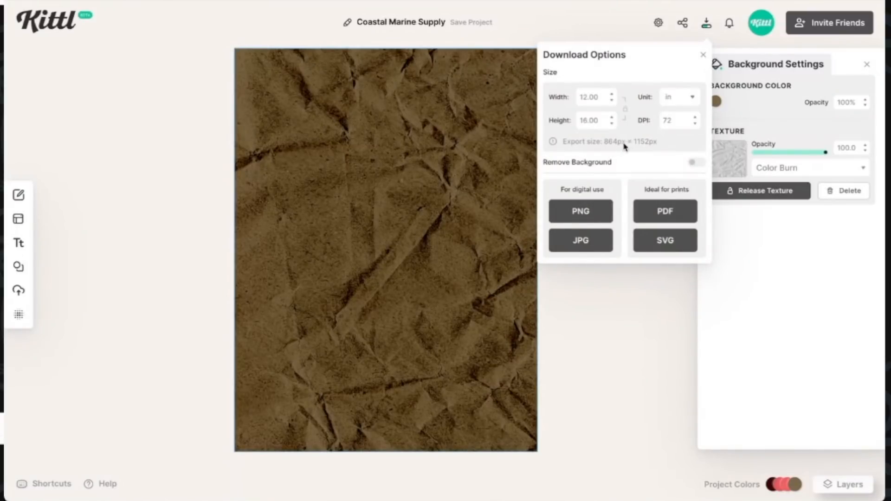
Set the export resolution to 300 DPI, check the export dimensions in pixels, and close the download options
{"action": "double_click", "coordinate": [677, 120]}
{"action": "type", "text": "300"}
{"action": "left_click", "coordinate": [691, 98]}
{"action": "left_click", "coordinate": [680, 135]}
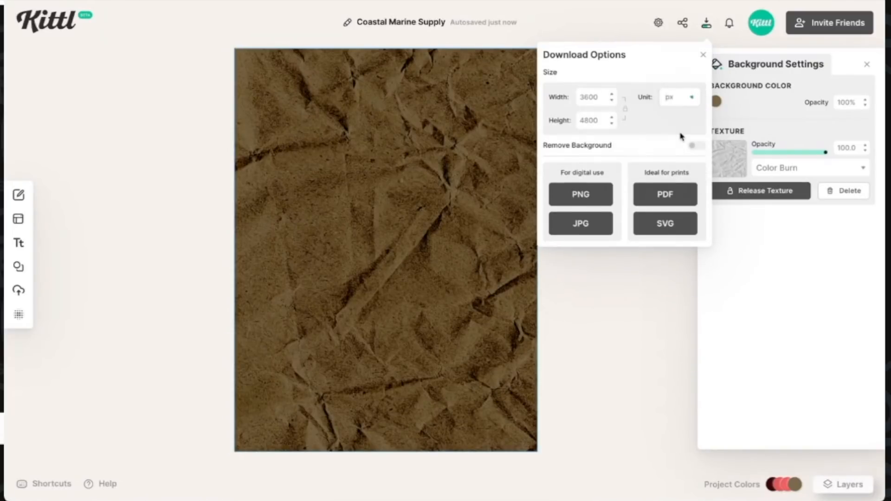
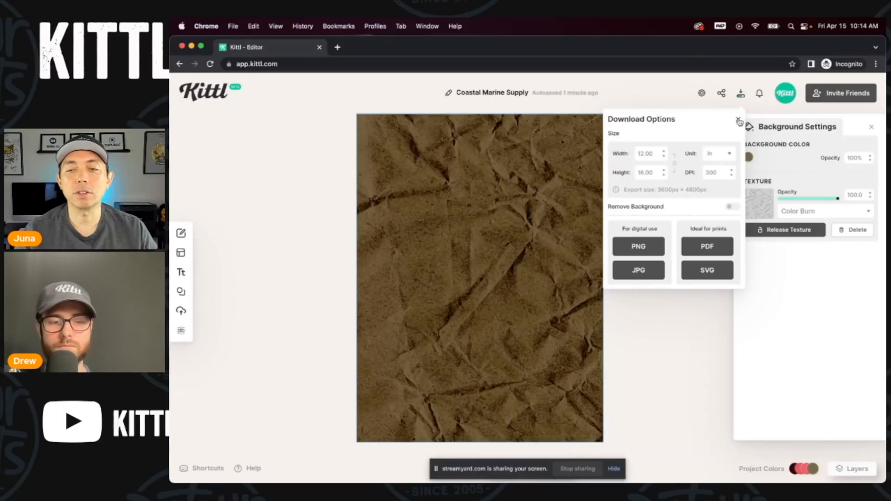
{"action": "left_click", "coordinate": [661, 362]}
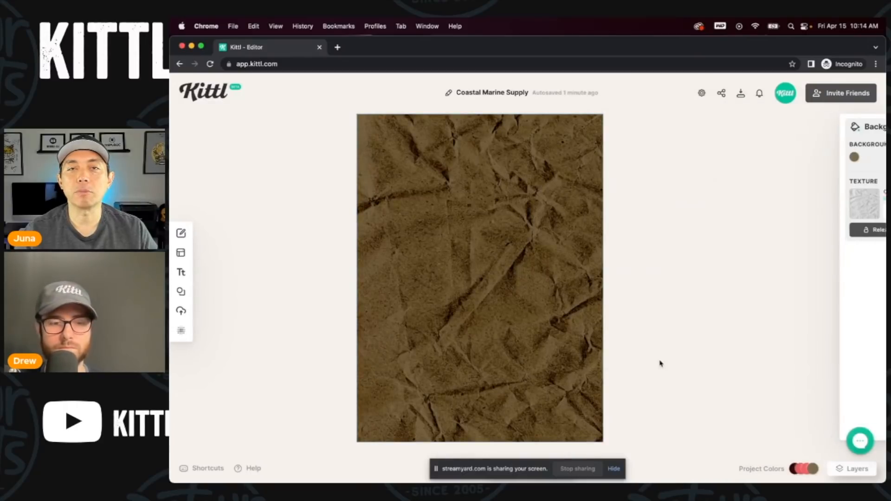
Move the upward-waving Train headline from outside the artboard onto it and scale the text down to fit
{"action": "scroll", "coordinate": [617, 298], "scroll_direction": "right", "scroll_amount": 3}
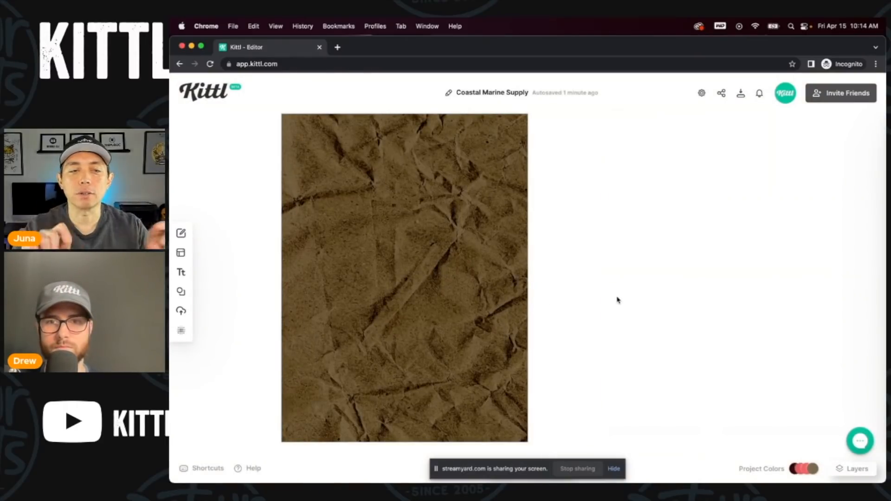
{"action": "scroll", "coordinate": [616, 298], "scroll_direction": "down", "scroll_amount": 1}
{"action": "scroll", "coordinate": [616, 298], "scroll_direction": "down", "scroll_amount": 5}
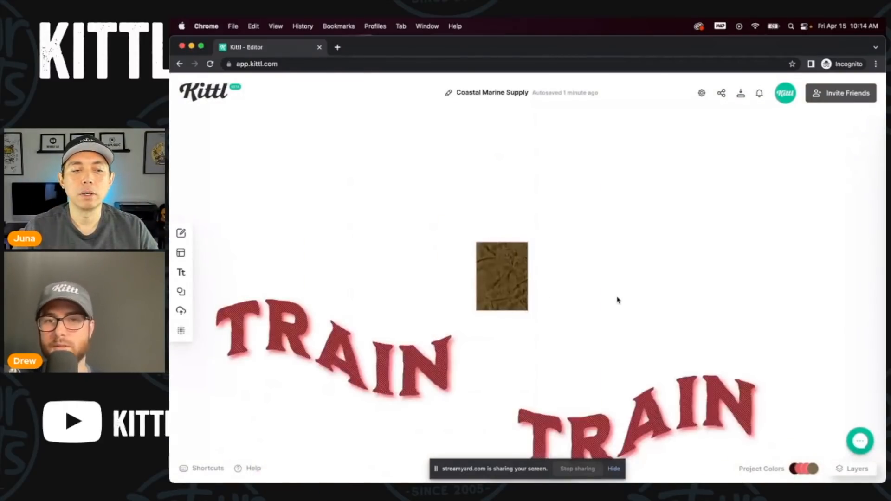
{"action": "left_click_drag", "start_coordinate": [627, 420], "coordinate": [529, 250]}
{"action": "left_click_drag", "start_coordinate": [656, 199], "coordinate": [514, 267]}
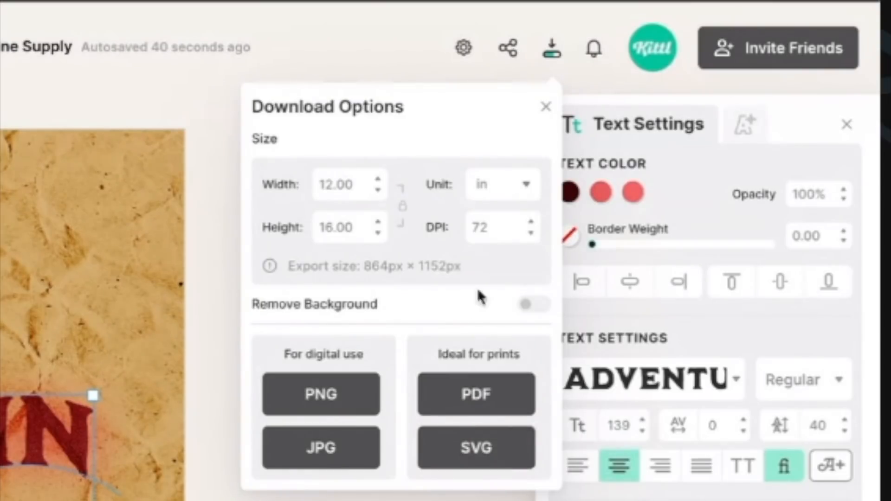
Close the download options and review the recent activity in the notifications
{"action": "left_click", "coordinate": [545, 107]}
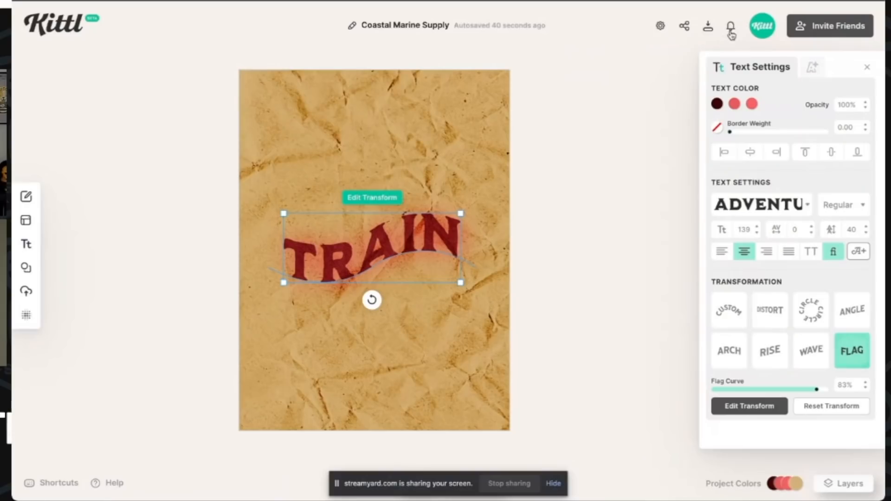
{"action": "left_click", "coordinate": [596, 52]}
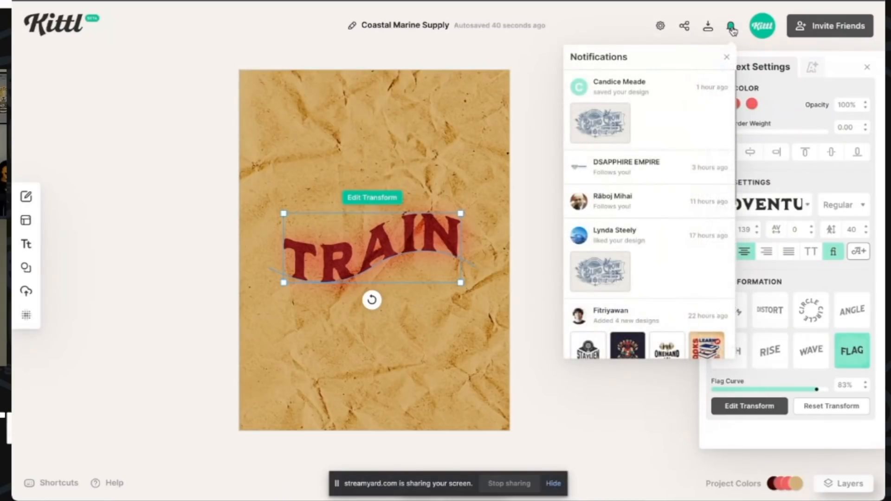
{"action": "scroll", "coordinate": [687, 183], "scroll_direction": "down", "scroll_amount": 8}
{"action": "scroll", "coordinate": [688, 185], "scroll_direction": "up", "scroll_amount": 5}
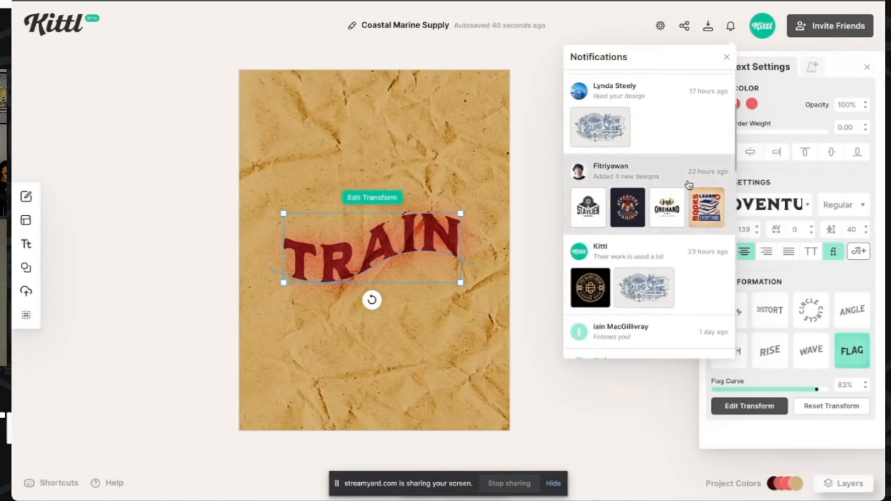
{"action": "left_click", "coordinate": [726, 57]}
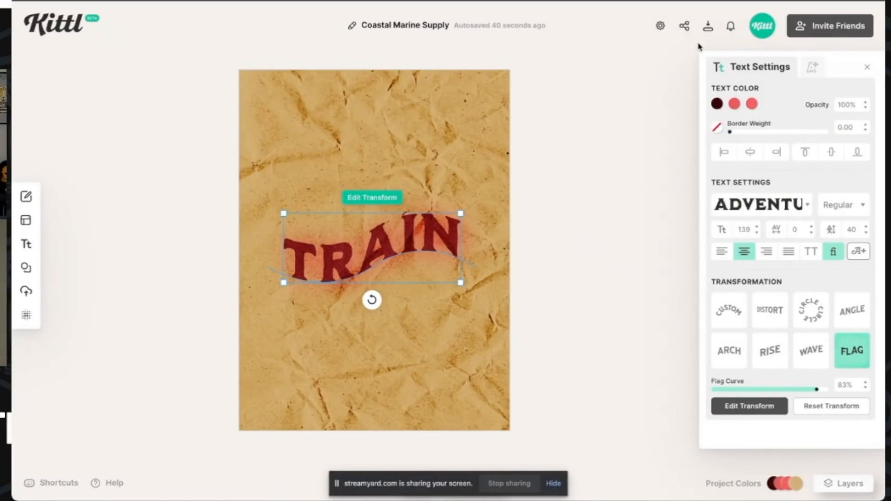
Open the account's profile page from the editor and look over its saved projects
{"action": "left_click", "coordinate": [758, 27]}
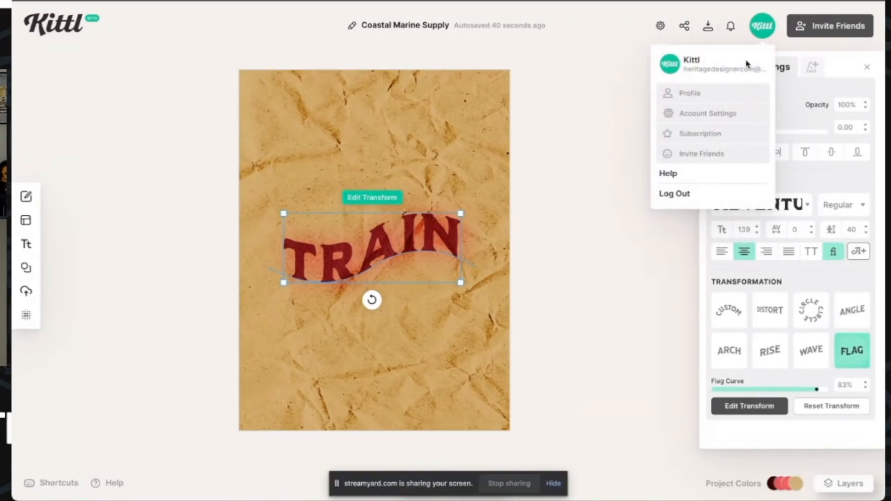
{"action": "left_click", "coordinate": [759, 26]}
{"action": "left_click", "coordinate": [759, 26]}
{"action": "left_click", "coordinate": [708, 94]}
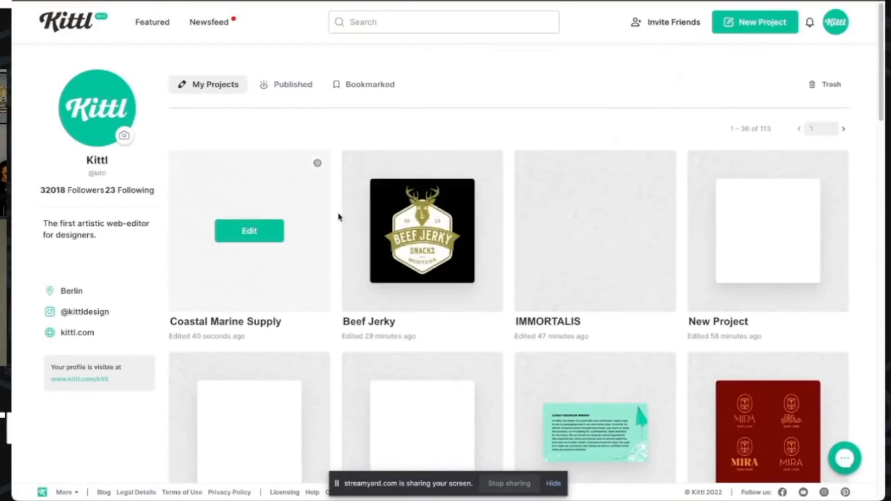
{"action": "mouse_move", "coordinate": [564, 204]}
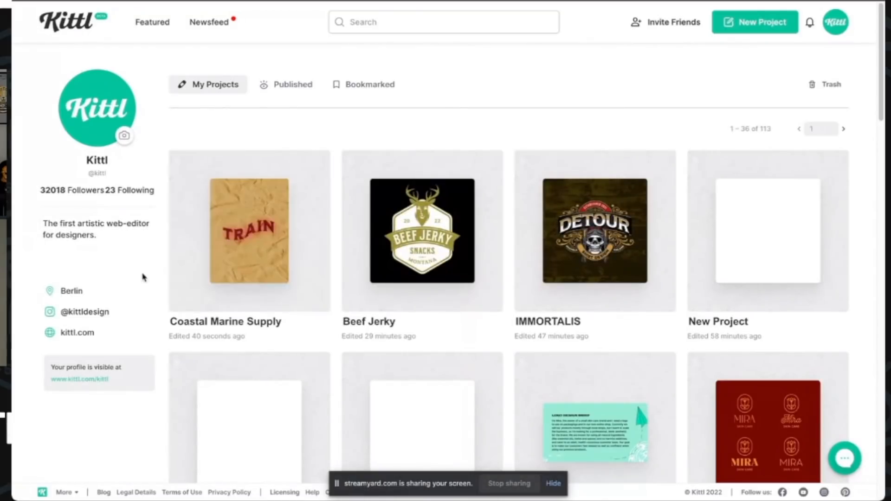
View the profile's published designs and inspect the details and comments of the Floral Wedding Invitation
{"action": "left_click", "coordinate": [280, 89]}
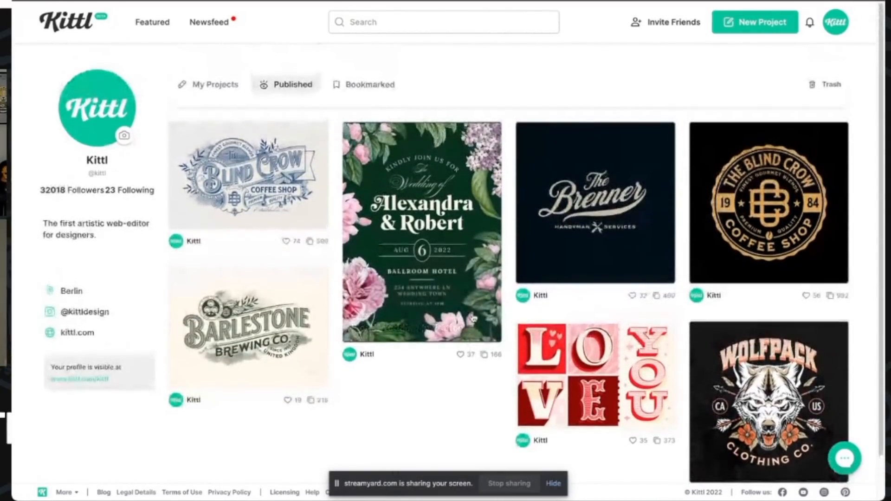
{"action": "mouse_move", "coordinate": [473, 318]}
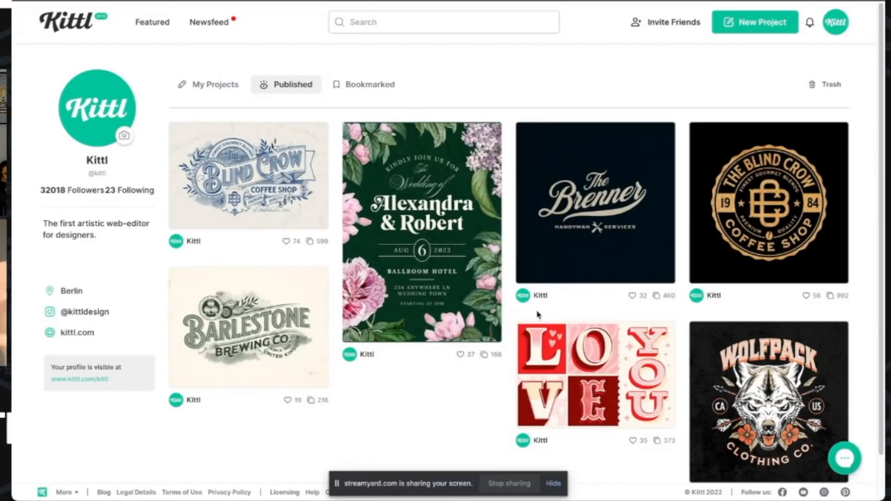
{"action": "left_click", "coordinate": [478, 297]}
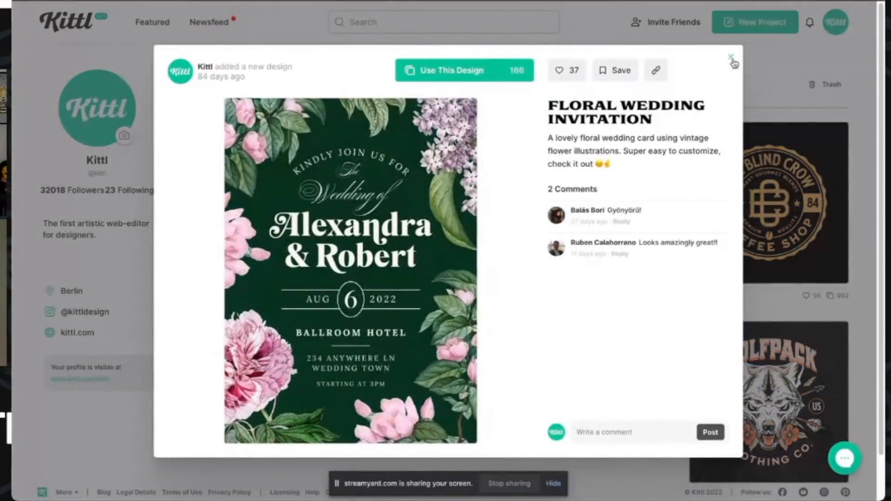
{"action": "left_click", "coordinate": [731, 59]}
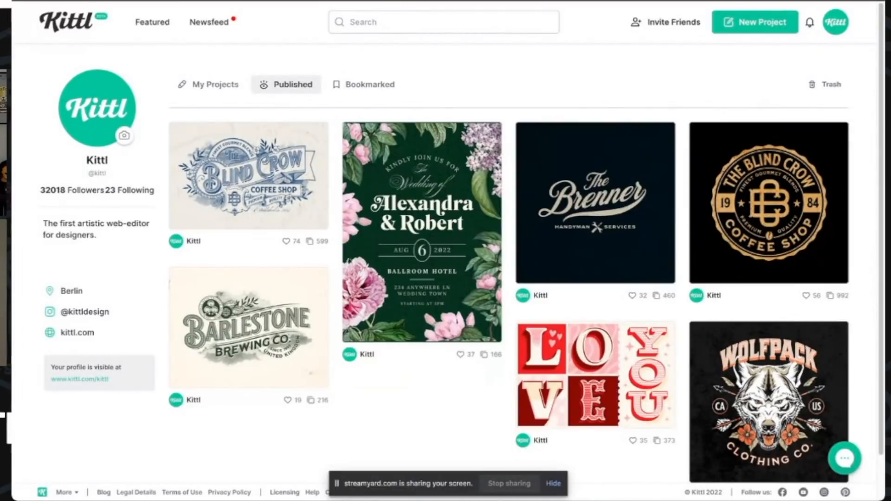
Open the Newsfeed and like the New Beginning Poster
{"action": "left_click", "coordinate": [207, 24]}
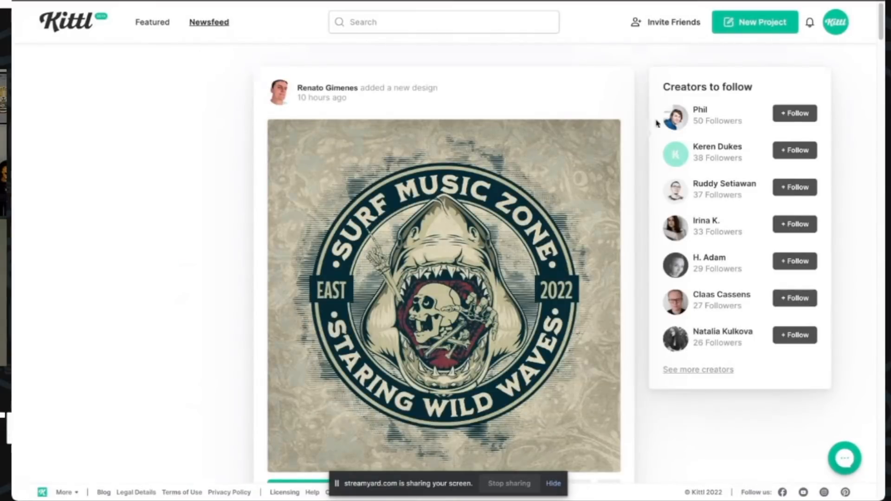
{"action": "scroll", "coordinate": [458, 225], "scroll_direction": "down", "scroll_amount": 1}
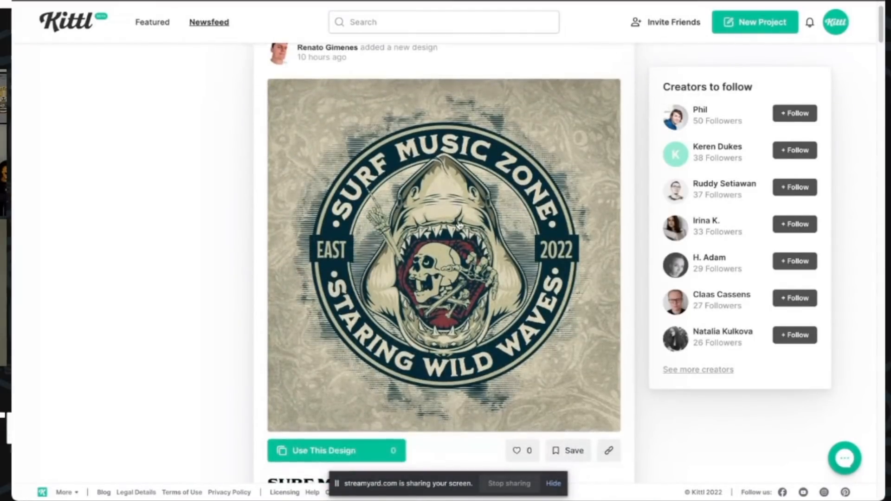
{"action": "scroll", "coordinate": [371, 251], "scroll_direction": "down", "scroll_amount": 10}
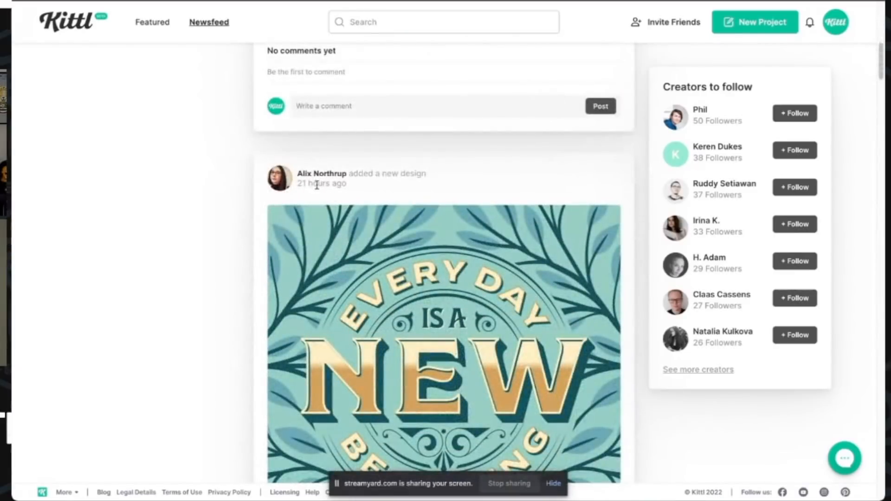
{"action": "scroll", "coordinate": [324, 187], "scroll_direction": "down", "scroll_amount": 3}
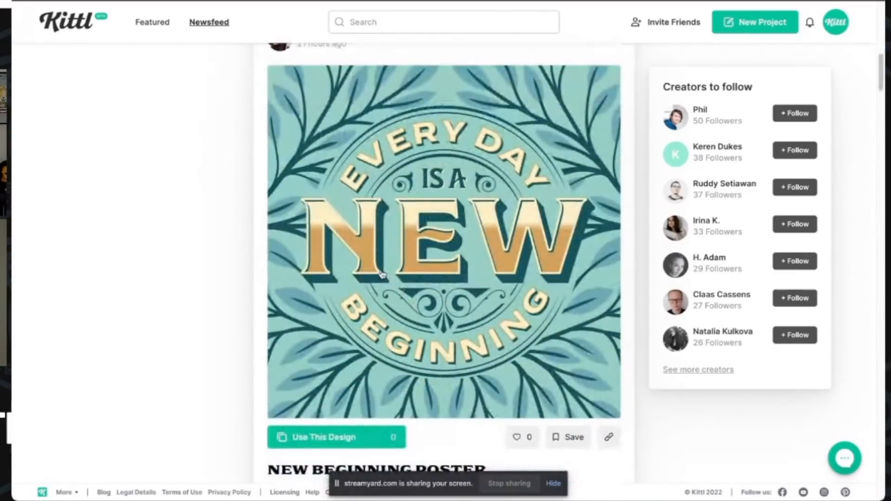
{"action": "scroll", "coordinate": [301, 123], "scroll_direction": "up", "scroll_amount": 1}
{"action": "scroll", "coordinate": [300, 123], "scroll_direction": "down", "scroll_amount": 2}
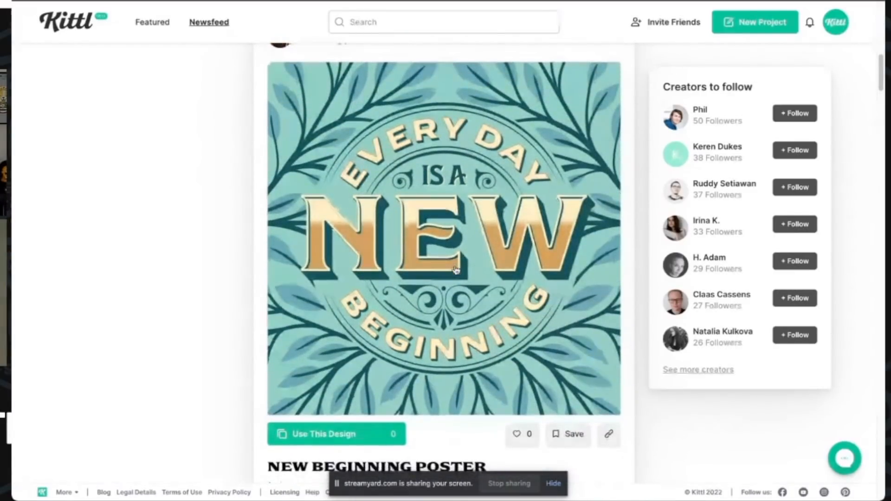
{"action": "left_click", "coordinate": [516, 415]}
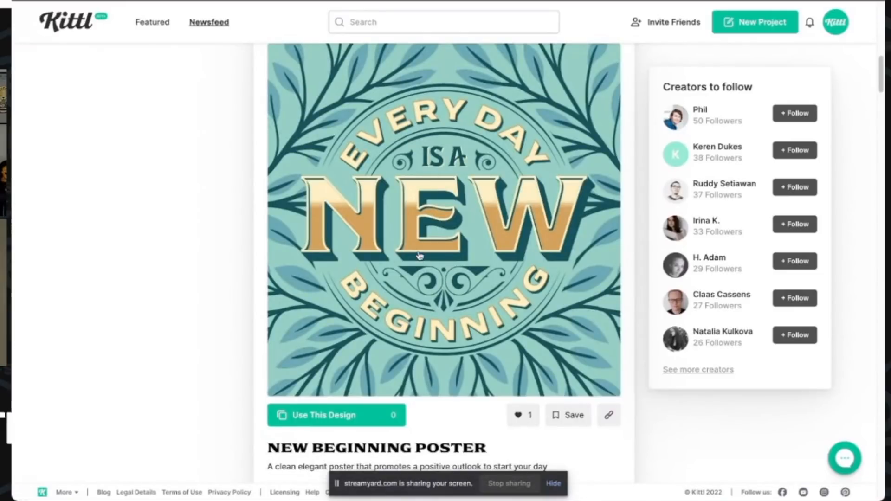
Open the profile of the creator who posted the "You Are Stronger Than You Think" poster and browse their published designs
{"action": "scroll", "coordinate": [366, 416], "scroll_direction": "down", "scroll_amount": 2}
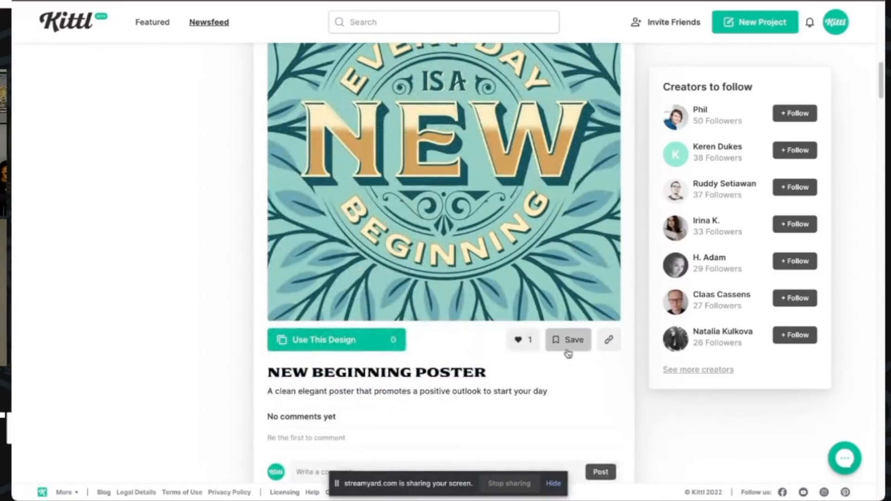
{"action": "scroll", "coordinate": [409, 364], "scroll_direction": "down", "scroll_amount": 4}
{"action": "scroll", "coordinate": [409, 364], "scroll_direction": "down", "scroll_amount": 4}
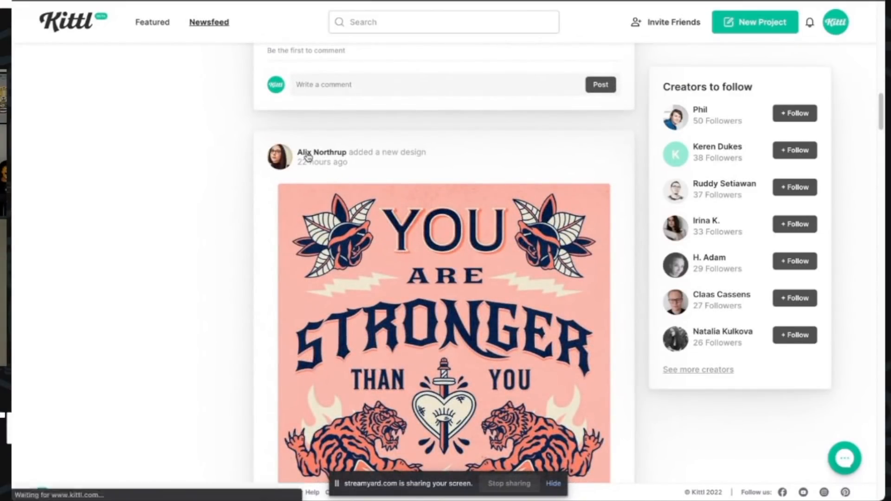
{"action": "left_click", "coordinate": [307, 153]}
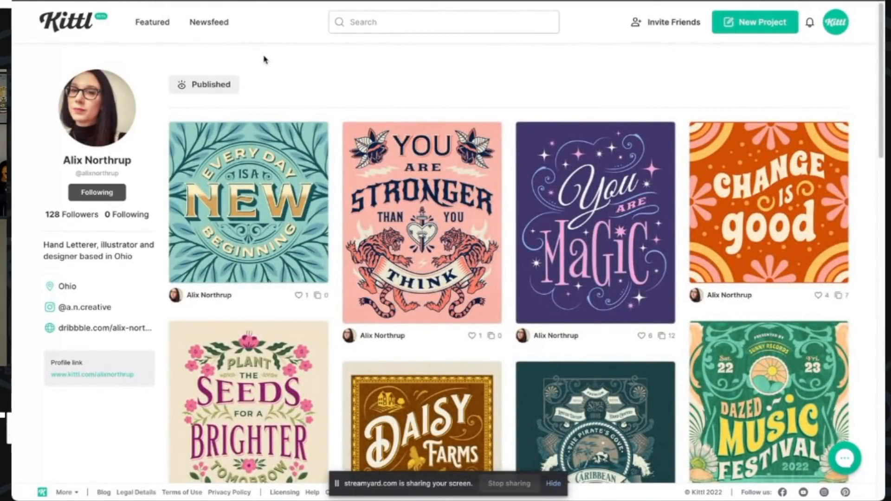
{"action": "scroll", "coordinate": [485, 290], "scroll_direction": "down", "scroll_amount": 4}
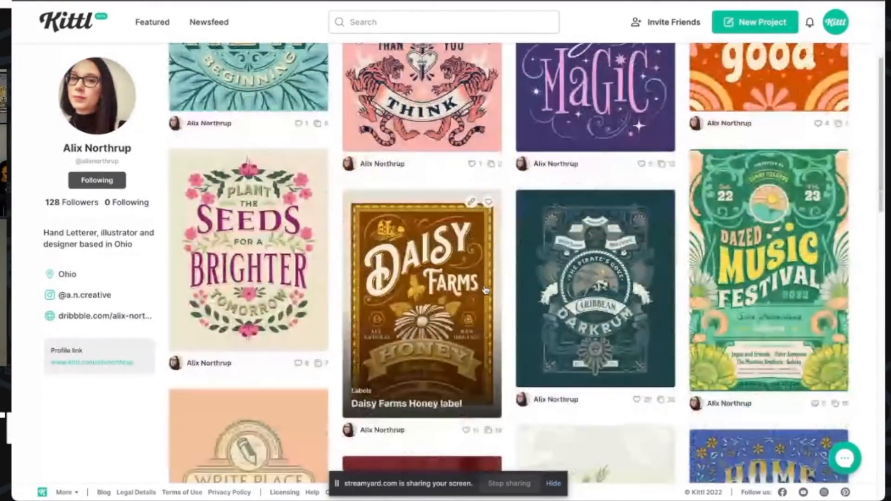
{"action": "scroll", "coordinate": [485, 290], "scroll_direction": "up", "scroll_amount": 4}
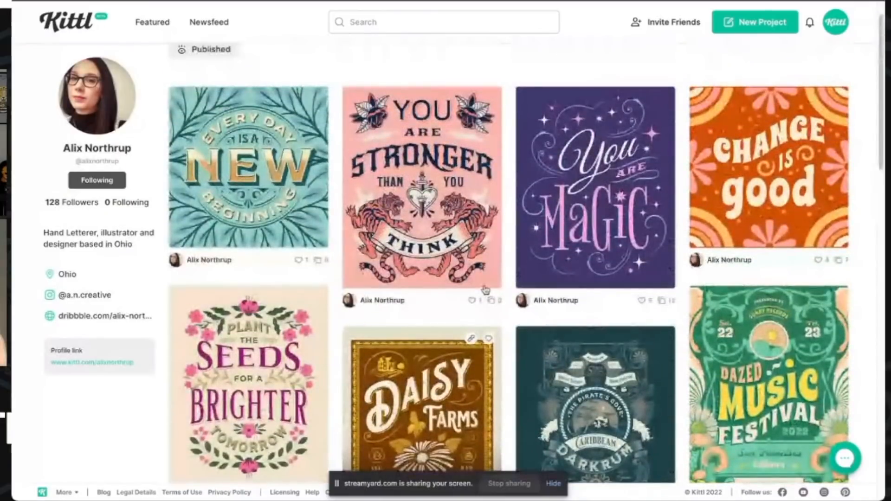
{"action": "scroll", "coordinate": [485, 290], "scroll_direction": "up", "scroll_amount": 1}
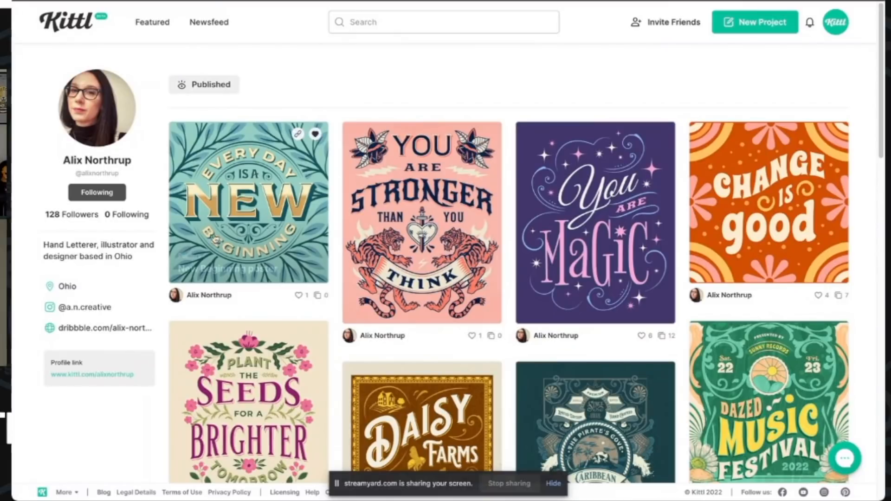
Check the notifications from the creator's profile page and look through more of their published designs
{"action": "left_click", "coordinate": [809, 22]}
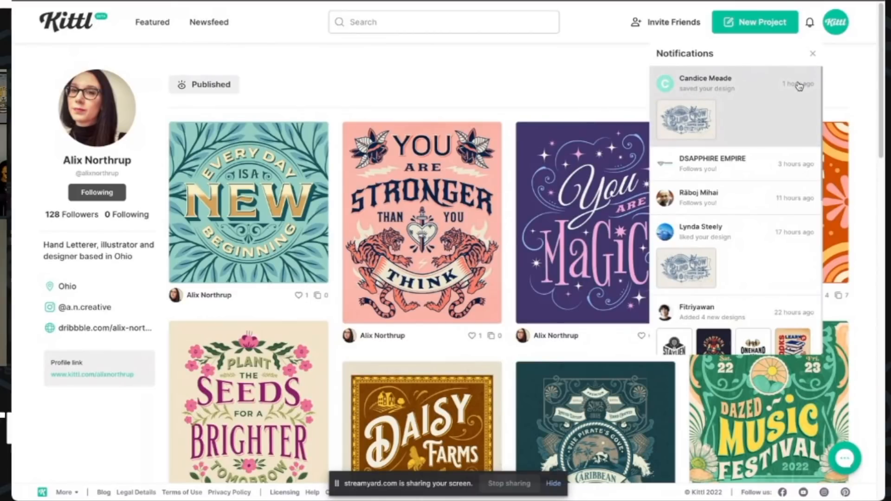
{"action": "left_click", "coordinate": [812, 56]}
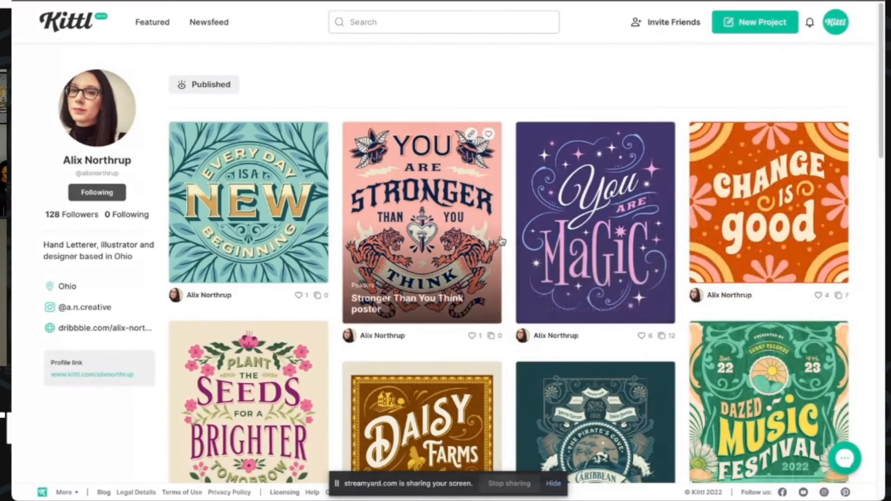
{"action": "scroll", "coordinate": [501, 241], "scroll_direction": "down", "scroll_amount": 2}
{"action": "scroll", "coordinate": [501, 241], "scroll_direction": "down", "scroll_amount": 10}
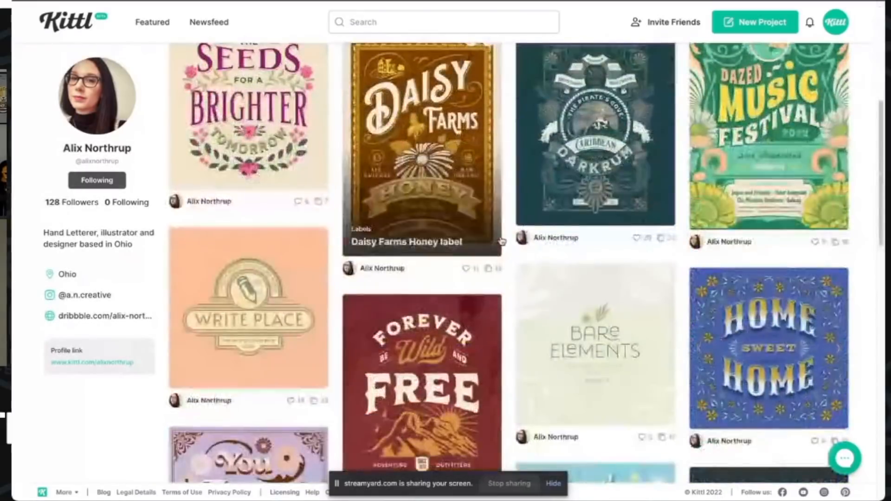
{"action": "scroll", "coordinate": [501, 240], "scroll_direction": "up", "scroll_amount": 5}
{"action": "scroll", "coordinate": [501, 240], "scroll_direction": "up", "scroll_amount": 6}
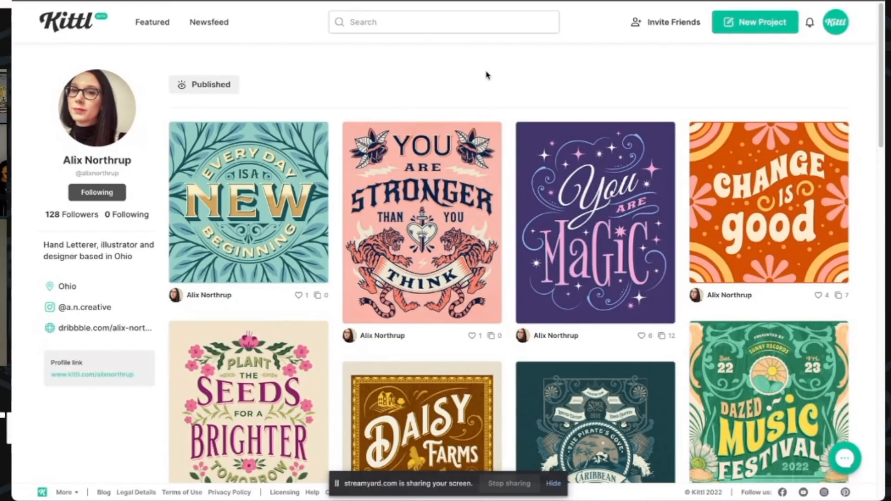
Open the Stronger Than You Think poster from the Newsfeed as an editable project and check the STRONGER headline's text settings
{"action": "left_click", "coordinate": [208, 22]}
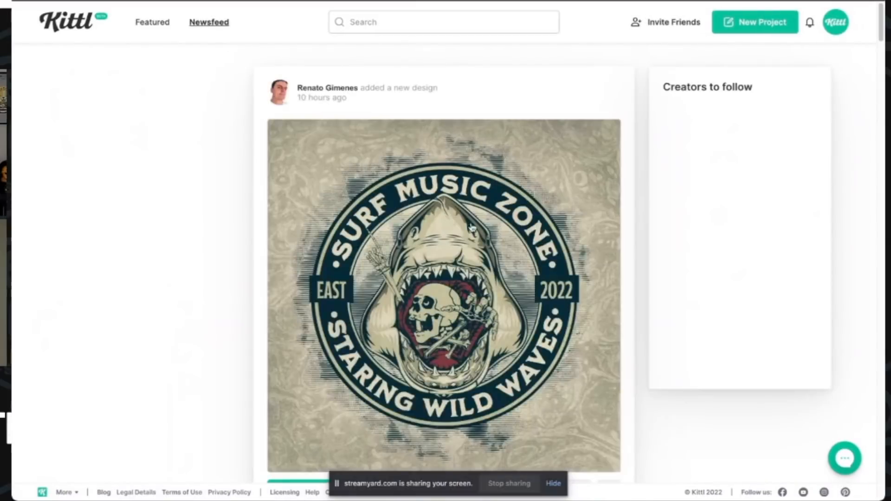
{"action": "scroll", "coordinate": [472, 236], "scroll_direction": "down", "scroll_amount": 5}
{"action": "scroll", "coordinate": [471, 236], "scroll_direction": "down", "scroll_amount": 15}
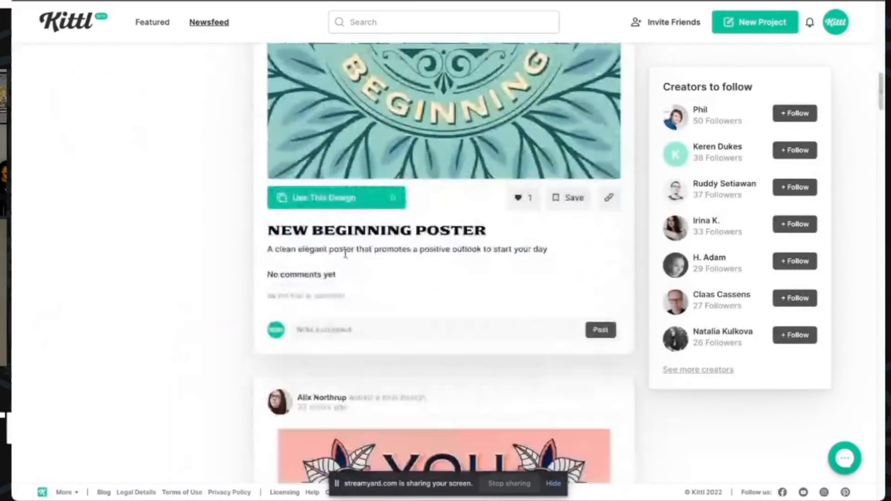
{"action": "scroll", "coordinate": [188, 249], "scroll_direction": "down", "scroll_amount": 12}
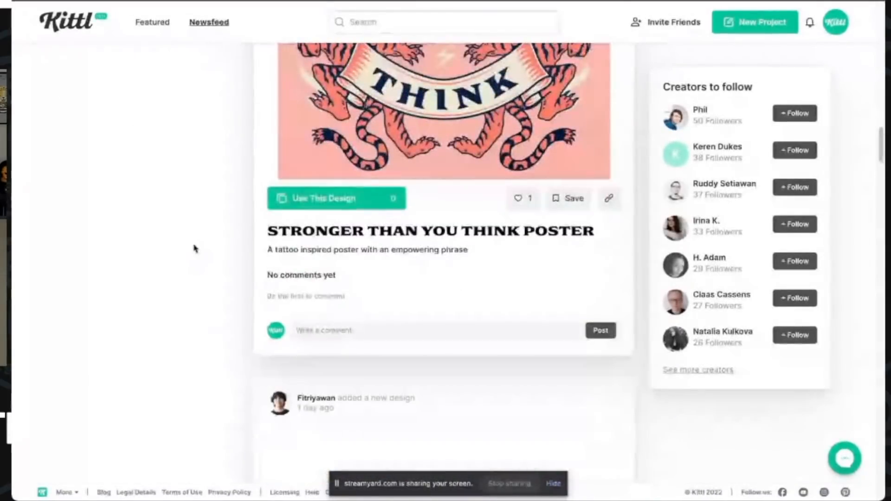
{"action": "left_click", "coordinate": [316, 223]}
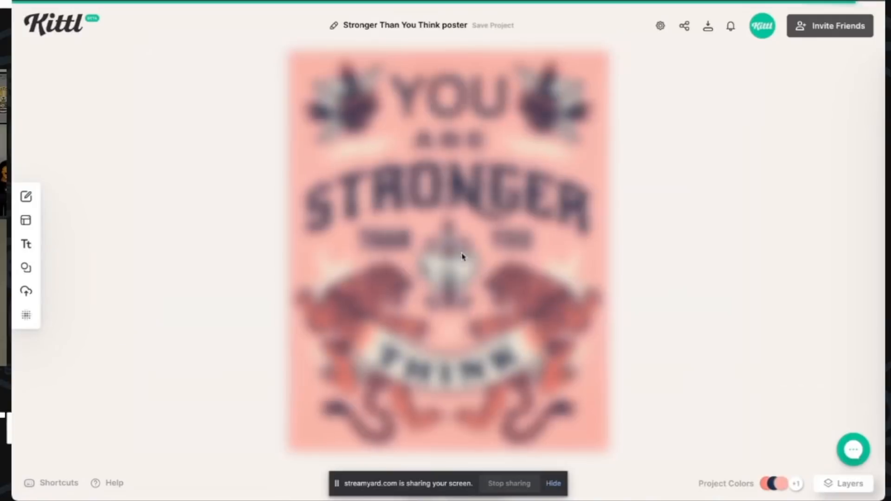
{"action": "left_click", "coordinate": [516, 188]}
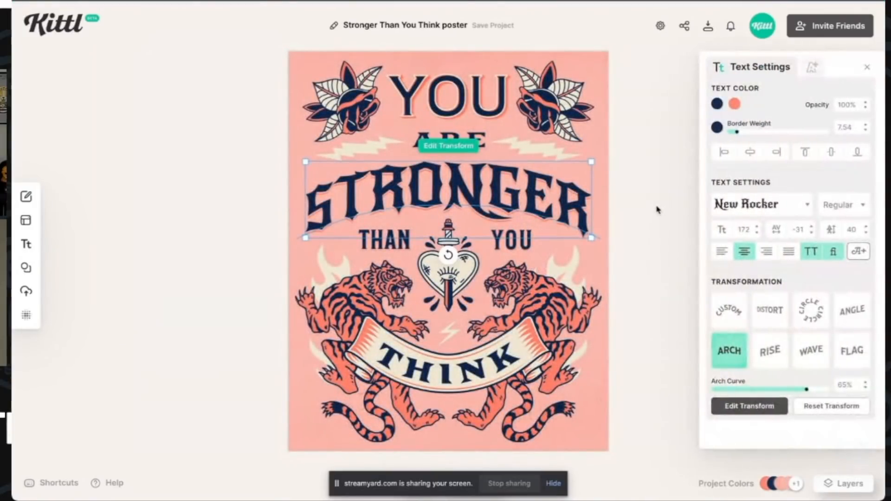
{"action": "left_click", "coordinate": [657, 208]}
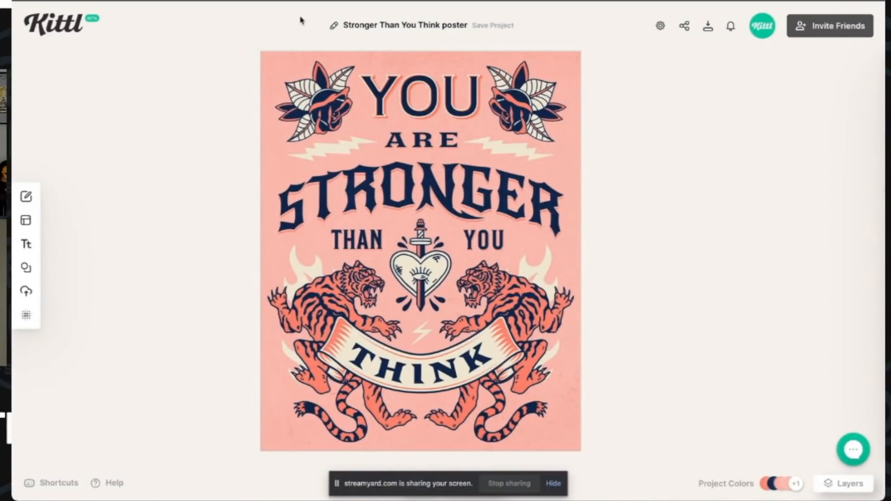
View the poster project's artboard settings and its sharing options
{"action": "left_click", "coordinate": [659, 27]}
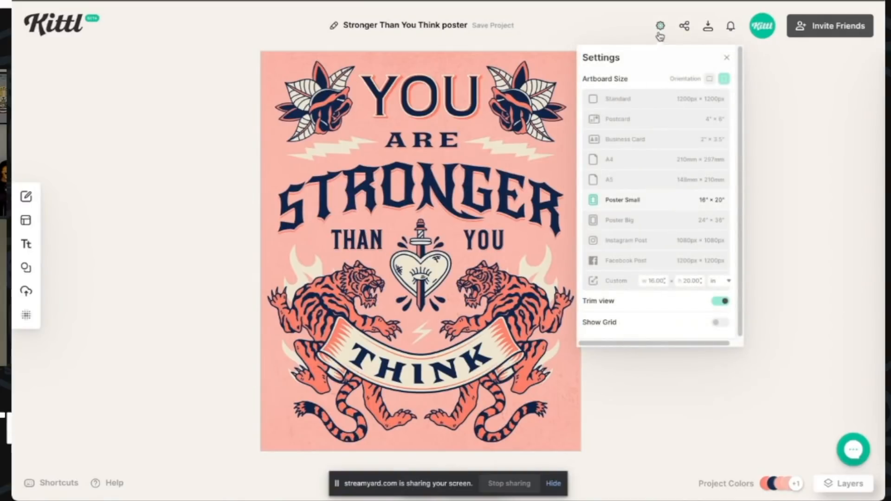
{"action": "left_click", "coordinate": [660, 27]}
{"action": "left_click", "coordinate": [685, 27]}
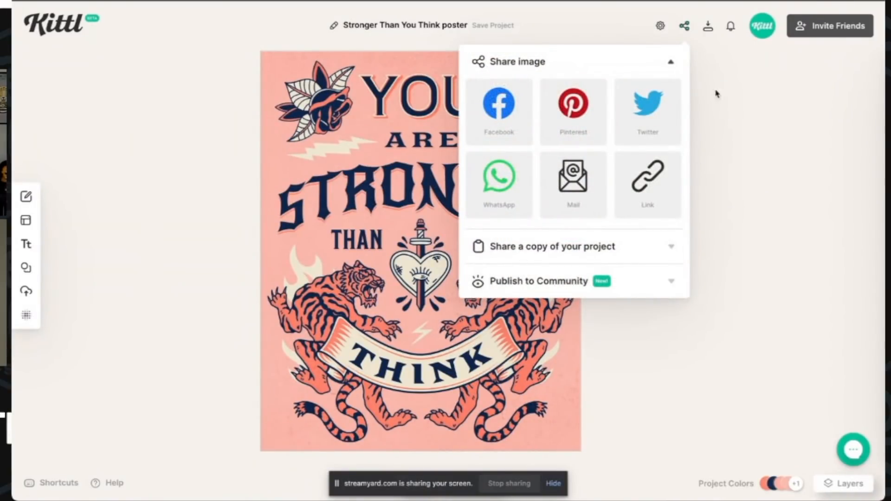
{"action": "left_click", "coordinate": [729, 72]}
Leave the poster project without saving and open the published designs on the account's own profile
{"action": "left_click", "coordinate": [761, 29]}
{"action": "left_click", "coordinate": [727, 101]}
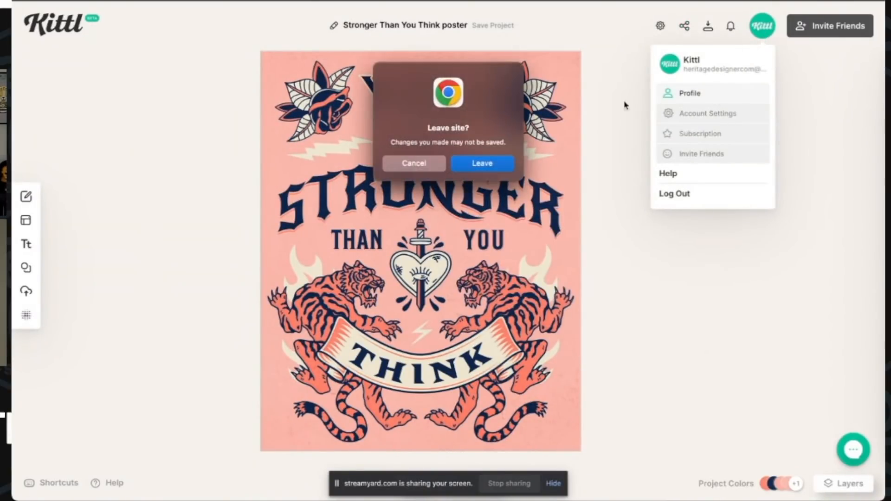
{"action": "left_click", "coordinate": [482, 163]}
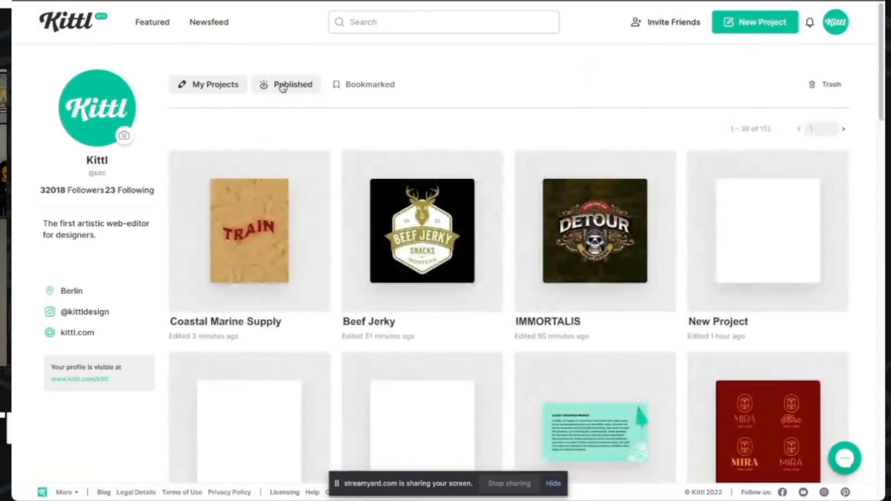
{"action": "left_click", "coordinate": [281, 86]}
Copy the link of the published green floral wedding invitation
{"action": "left_click", "coordinate": [487, 134]}
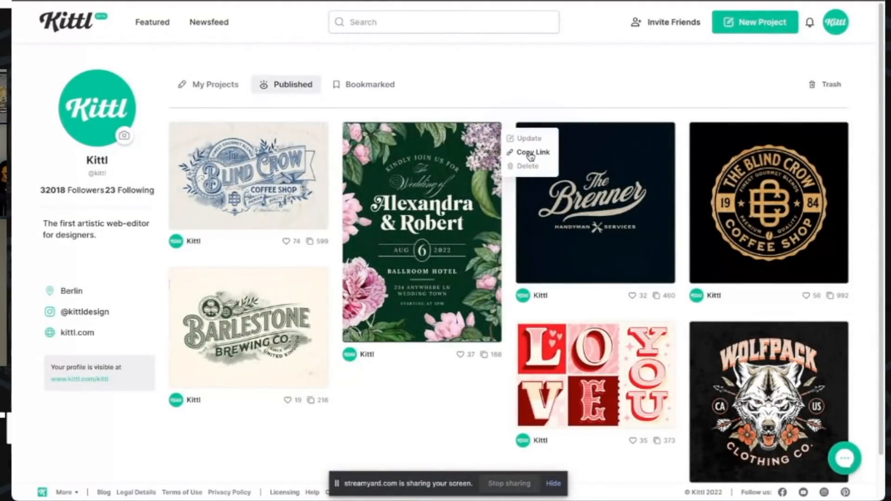
{"action": "left_click", "coordinate": [529, 155]}
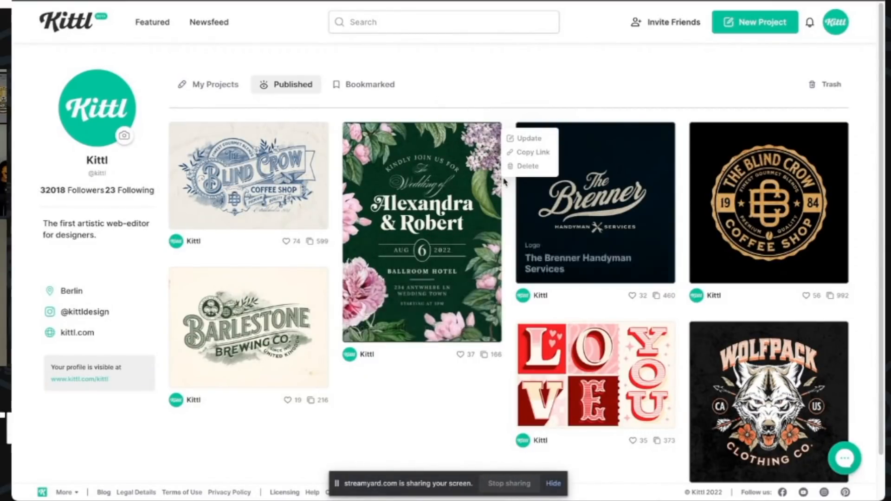
{"action": "left_click", "coordinate": [625, 64]}
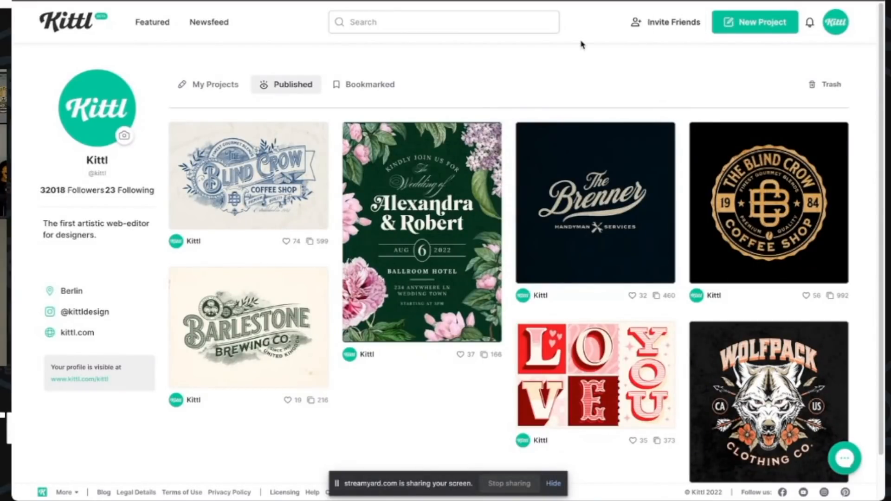
Visit the Featured designs page, then open the account's subscription page and view the available plans
{"action": "left_click", "coordinate": [152, 22]}
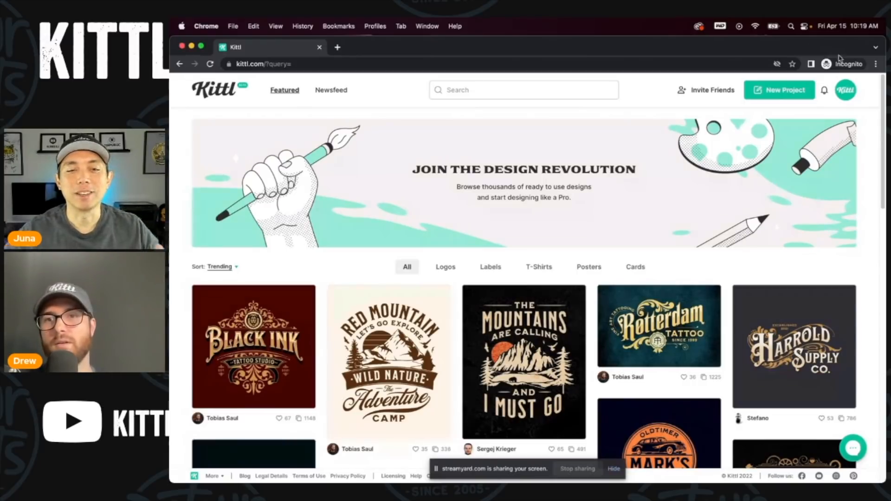
{"action": "left_click", "coordinate": [841, 94]}
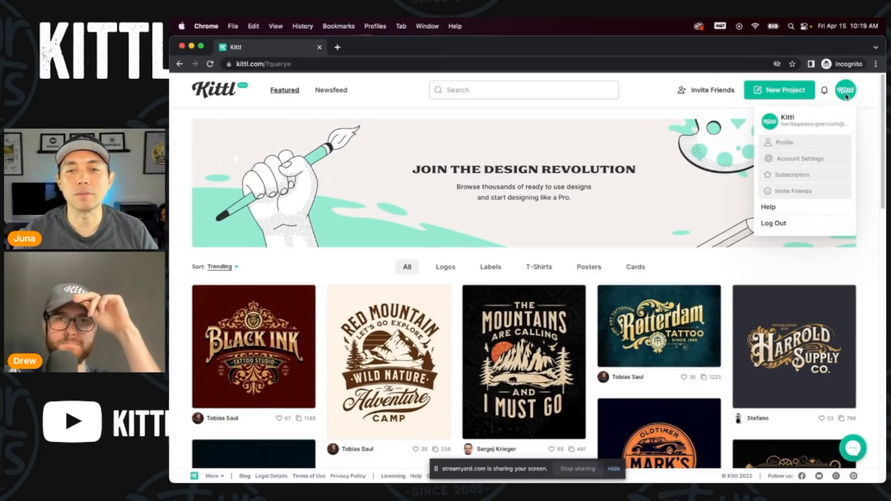
{"action": "left_click", "coordinate": [799, 176]}
{"action": "scroll", "coordinate": [826, 267], "scroll_direction": "down", "scroll_amount": 3}
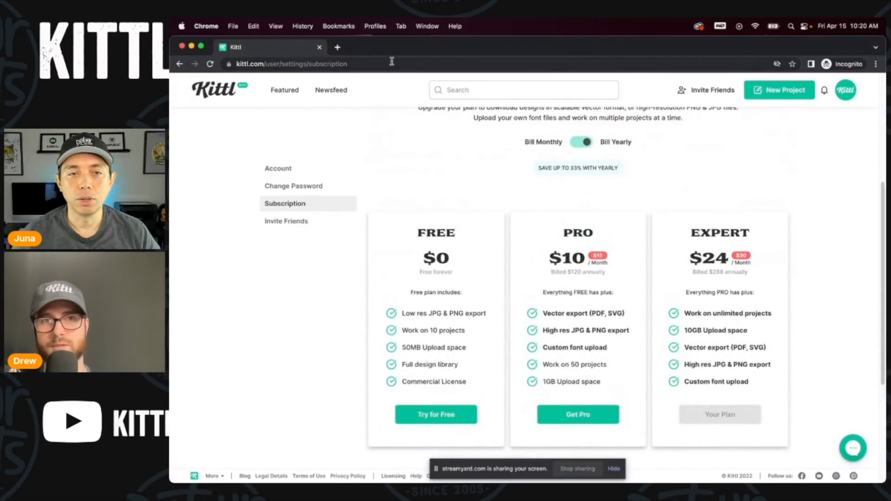
{"action": "scroll", "coordinate": [789, 237], "scroll_direction": "down", "scroll_amount": 1}
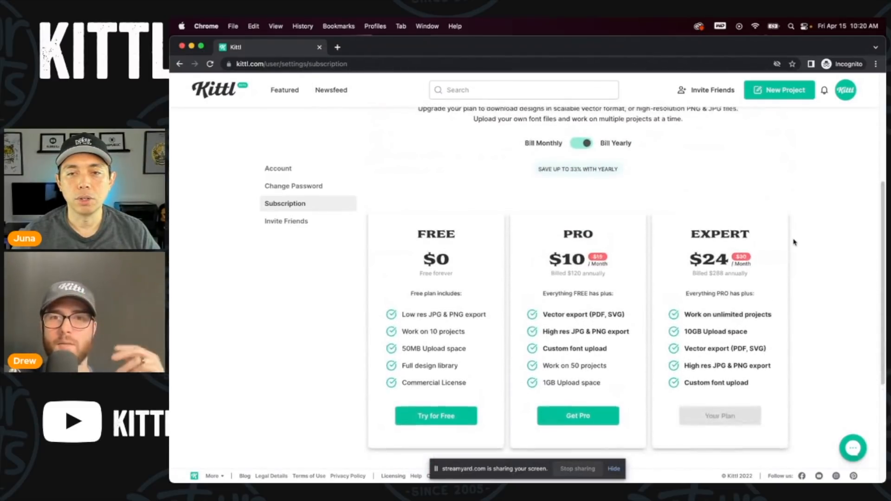
Reopen the subscription page from the account options and look over the Free, Pro and Expert plans
{"action": "scroll", "coordinate": [793, 241], "scroll_direction": "up", "scroll_amount": 2}
{"action": "mouse_move", "coordinate": [846, 91]}
{"action": "left_click", "coordinate": [791, 175]}
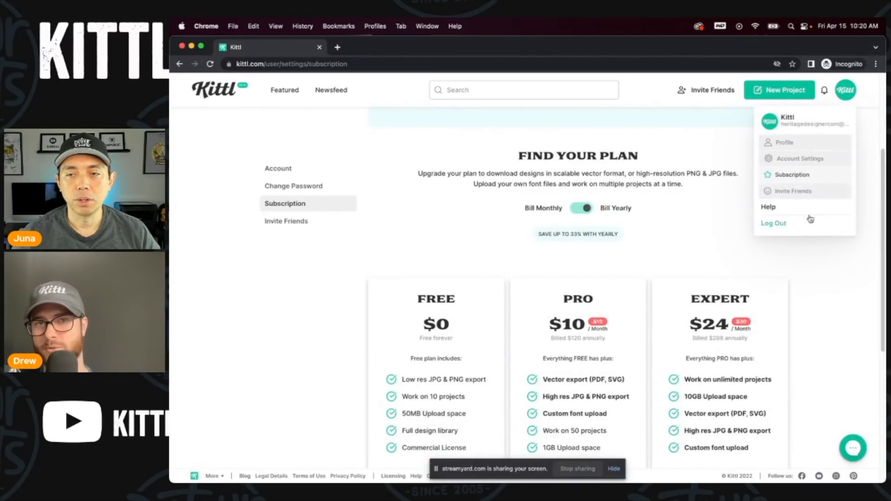
{"action": "scroll", "coordinate": [484, 217], "scroll_direction": "down", "scroll_amount": 3}
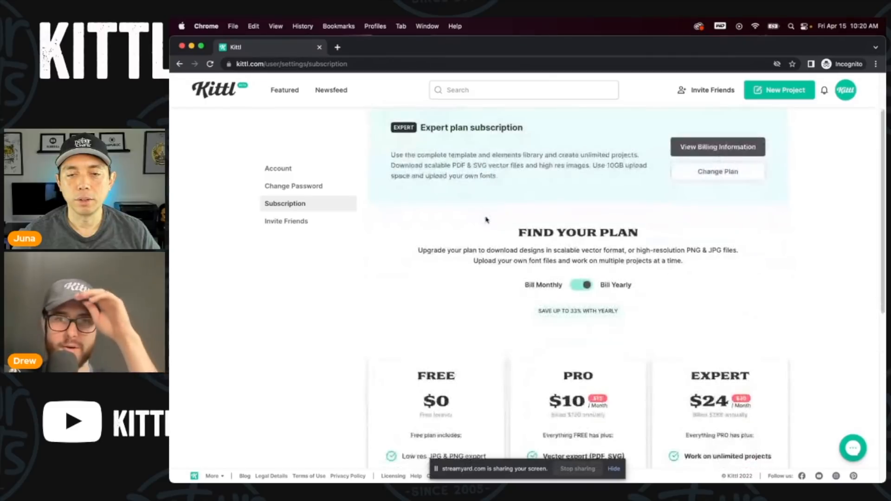
{"action": "scroll", "coordinate": [495, 234], "scroll_direction": "down", "scroll_amount": 3}
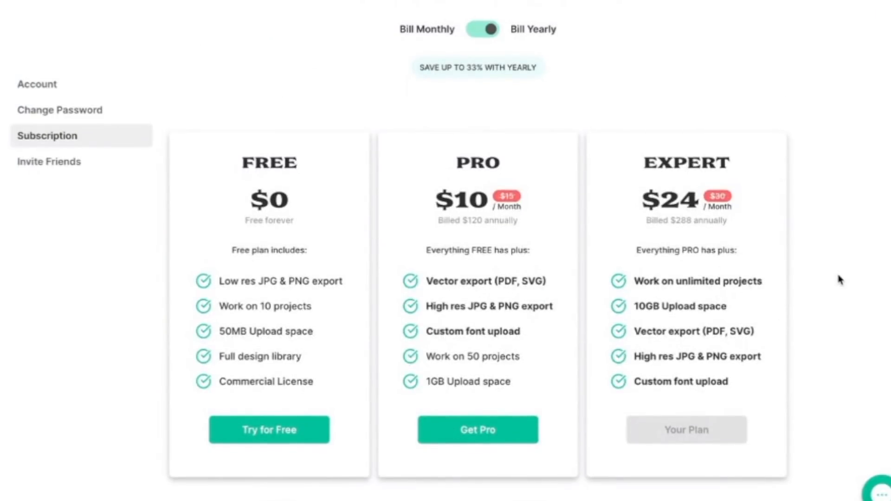
Compare the Pro and Expert prices under monthly billing, then switch the plans back to yearly billing
{"action": "scroll", "coordinate": [523, 93], "scroll_direction": "up", "scroll_amount": 1}
{"action": "left_click", "coordinate": [492, 64]}
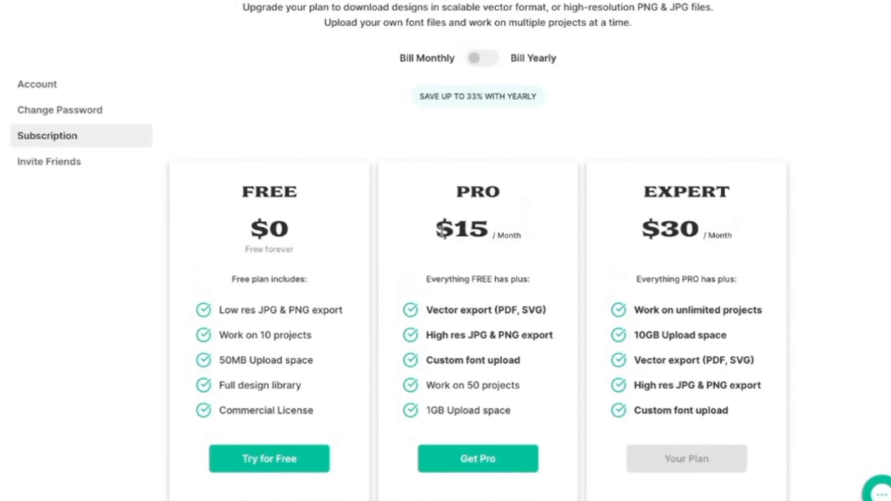
{"action": "left_click_drag", "start_coordinate": [442, 230], "coordinate": [743, 236]}
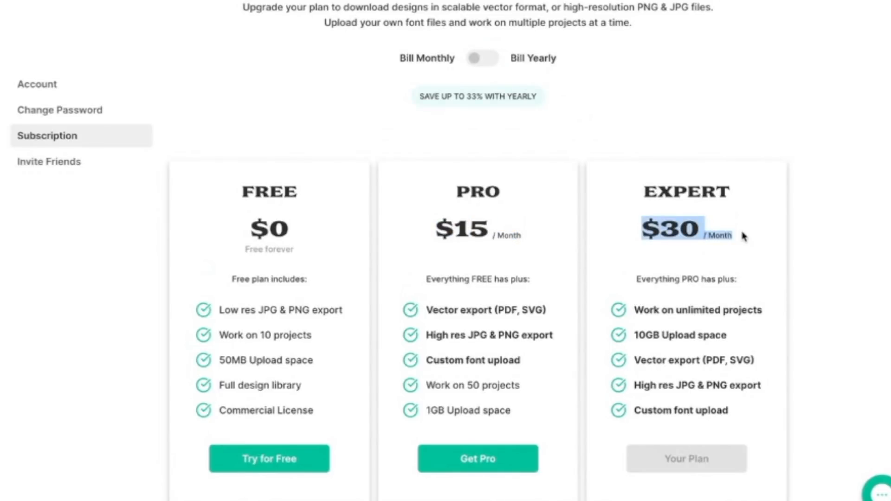
{"action": "left_click", "coordinate": [591, 113]}
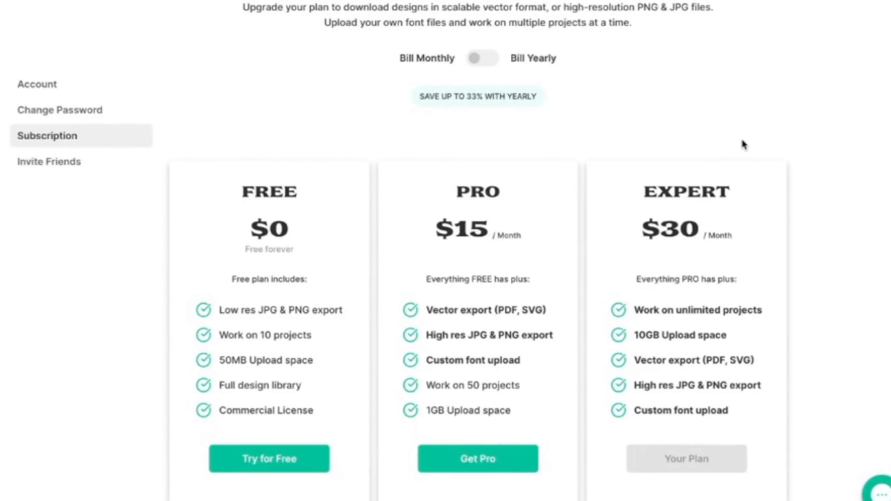
{"action": "left_click", "coordinate": [475, 59]}
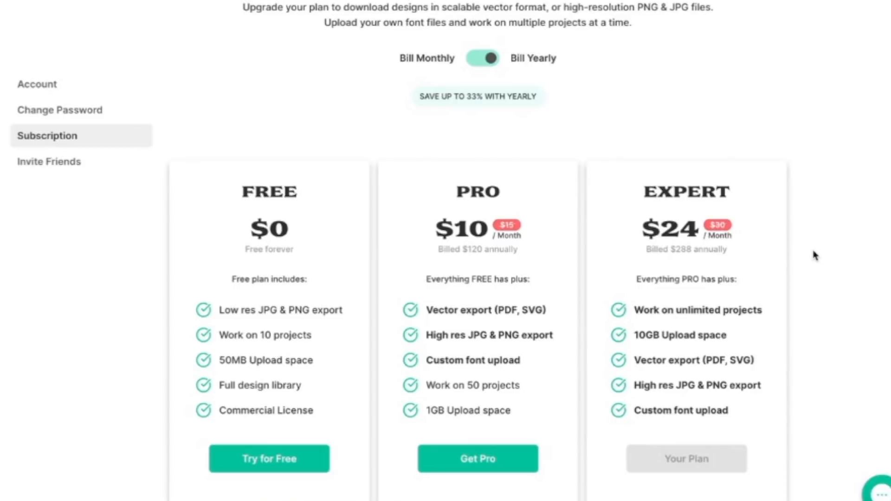
Compare the plans' features, highlighting the custom font upload, JPG and PNG export and 10GB upload space entries
{"action": "scroll", "coordinate": [815, 255], "scroll_direction": "down", "scroll_amount": 1}
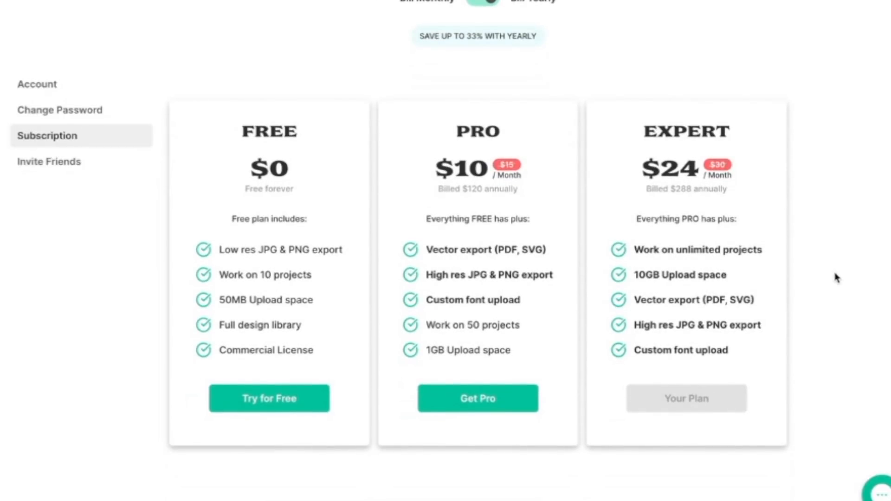
{"action": "left_click_drag", "start_coordinate": [633, 353], "coordinate": [754, 353]}
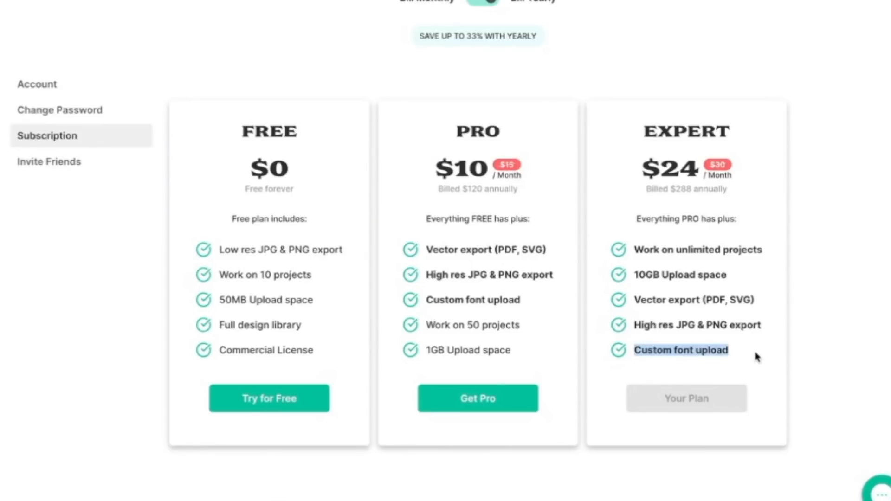
{"action": "left_click", "coordinate": [757, 359]}
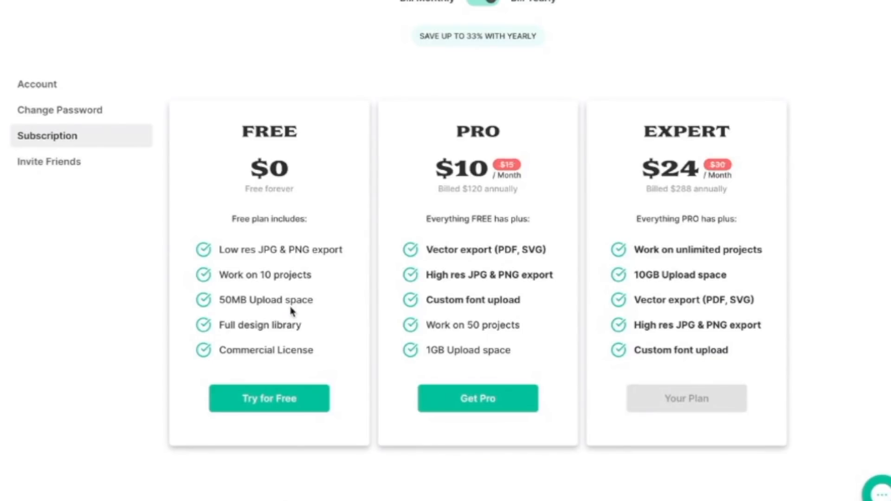
{"action": "left_click_drag", "start_coordinate": [262, 249], "coordinate": [302, 251]}
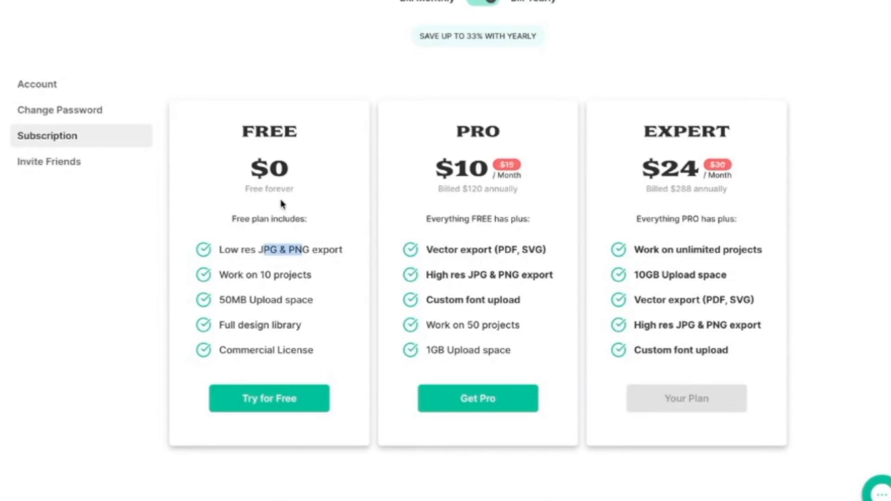
{"action": "left_click", "coordinate": [280, 228]}
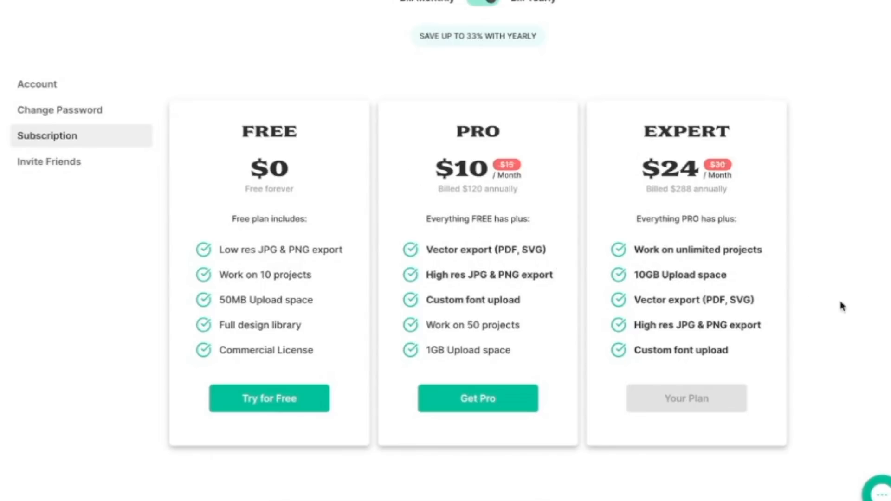
{"action": "left_click_drag", "start_coordinate": [639, 275], "coordinate": [773, 281]}
{"action": "left_click", "coordinate": [773, 282]}
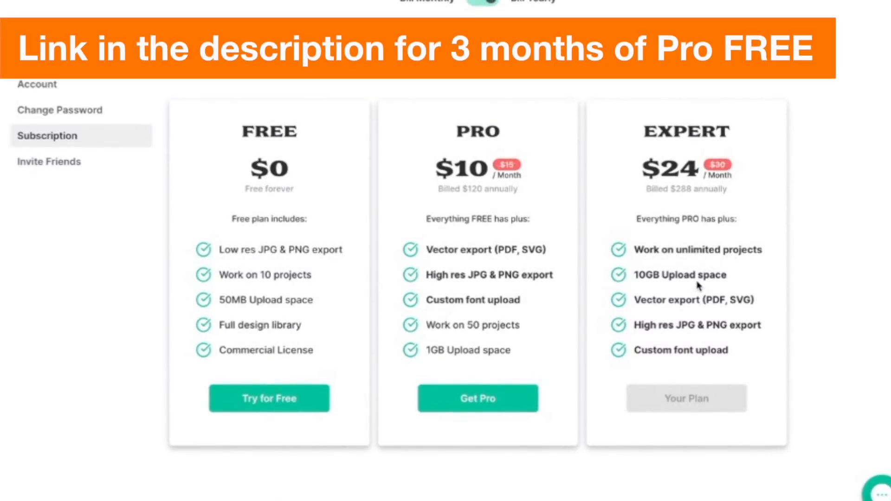
{"action": "left_click_drag", "start_coordinate": [632, 275], "coordinate": [738, 283]}
{"action": "left_click", "coordinate": [888, 299]}
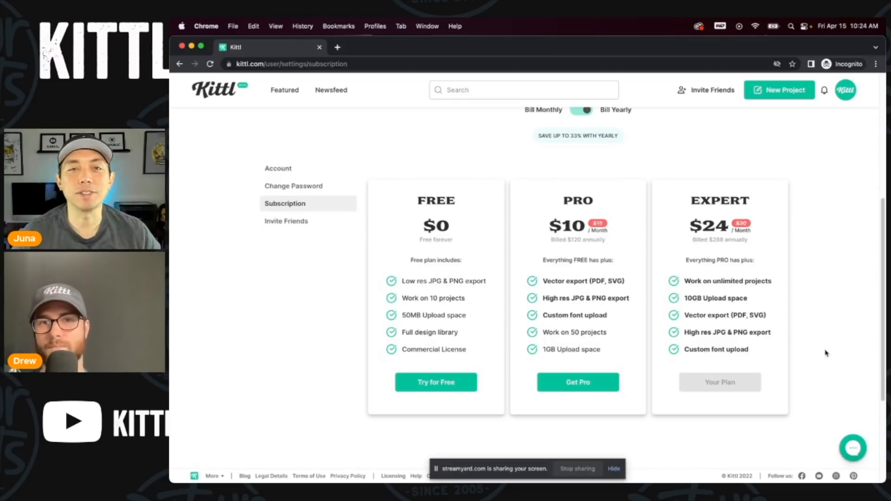
Return to the Featured page and filter the designs to the T-Shirts category
{"action": "scroll", "coordinate": [826, 353], "scroll_direction": "up", "scroll_amount": 4}
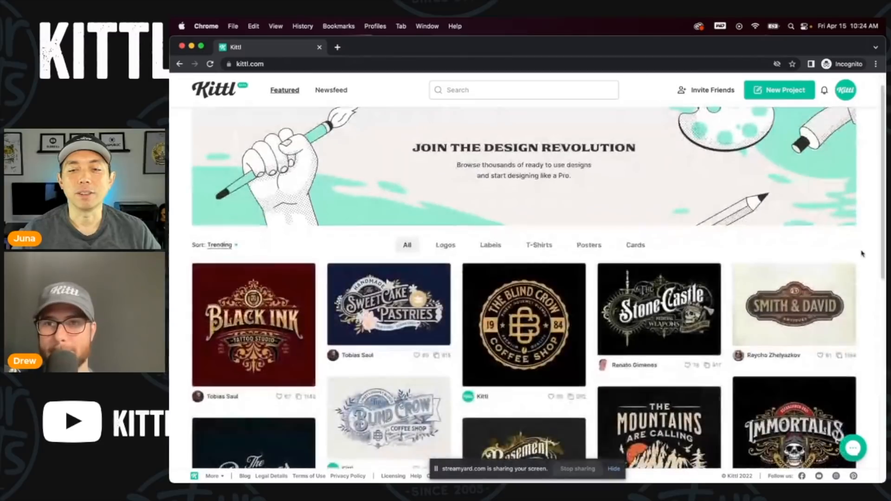
{"action": "scroll", "coordinate": [862, 252], "scroll_direction": "up", "scroll_amount": 1}
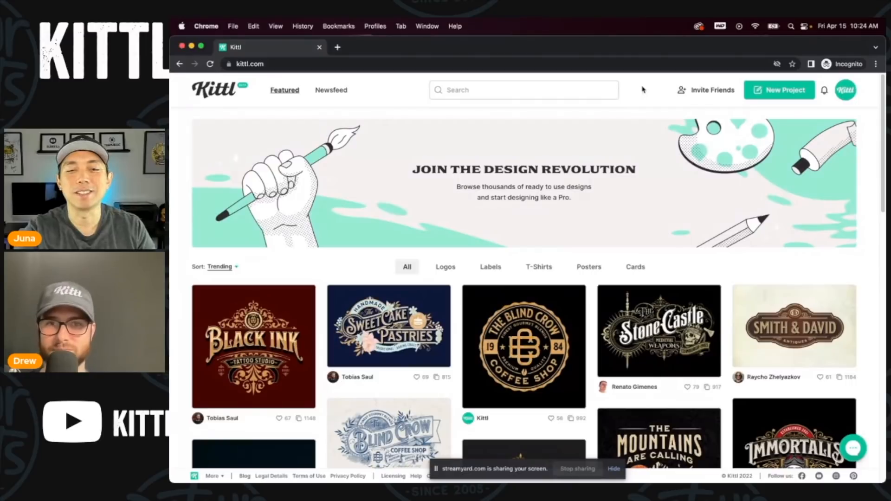
{"action": "left_click", "coordinate": [536, 267]}
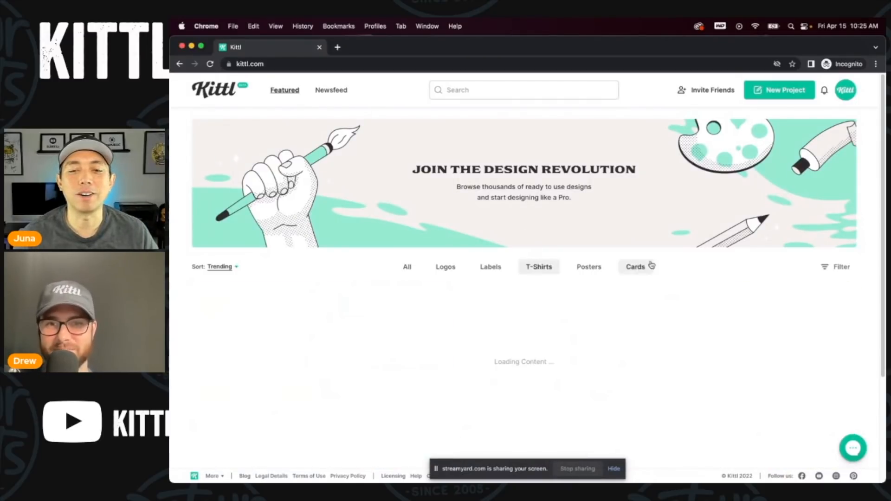
{"action": "scroll", "coordinate": [811, 260], "scroll_direction": "down", "scroll_amount": 3}
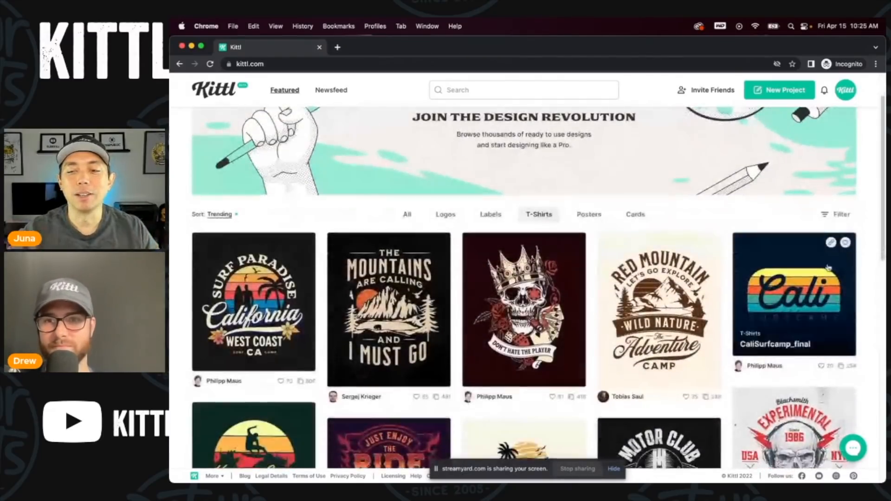
Browse the trending T-shirt designs, then sort them by Recent and look over the newest ones
{"action": "scroll", "coordinate": [839, 269], "scroll_direction": "down", "scroll_amount": 6}
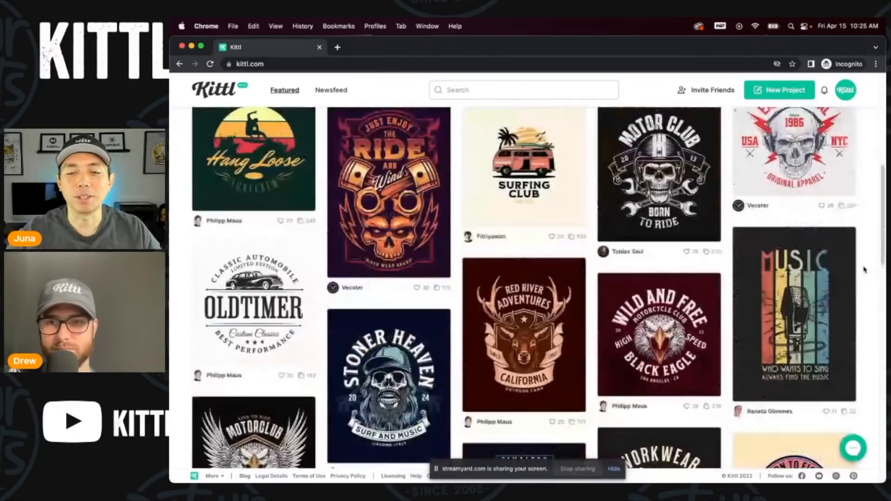
{"action": "scroll", "coordinate": [864, 269], "scroll_direction": "up", "scroll_amount": 10}
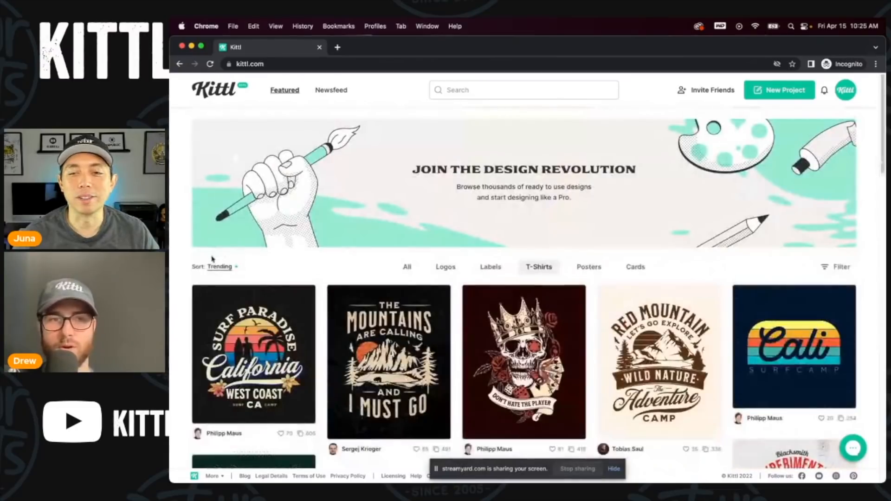
{"action": "left_click", "coordinate": [215, 266]}
{"action": "left_click", "coordinate": [217, 290]}
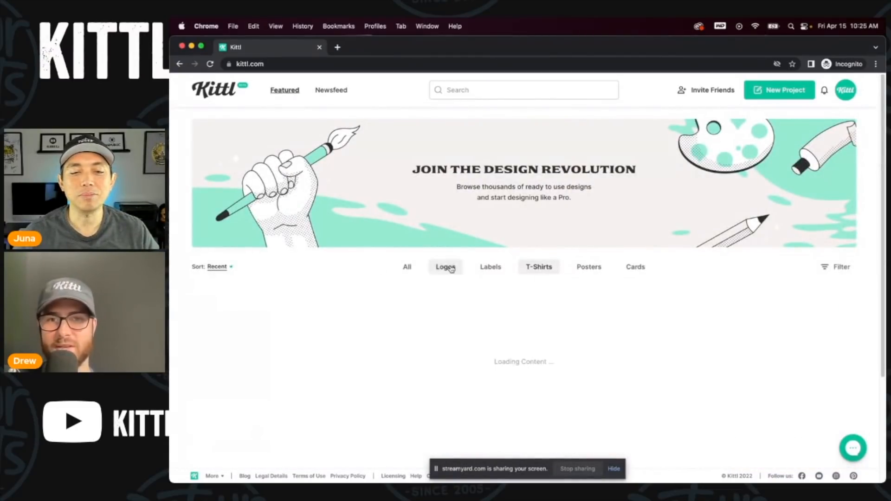
{"action": "scroll", "coordinate": [851, 285], "scroll_direction": "down", "scroll_amount": 3}
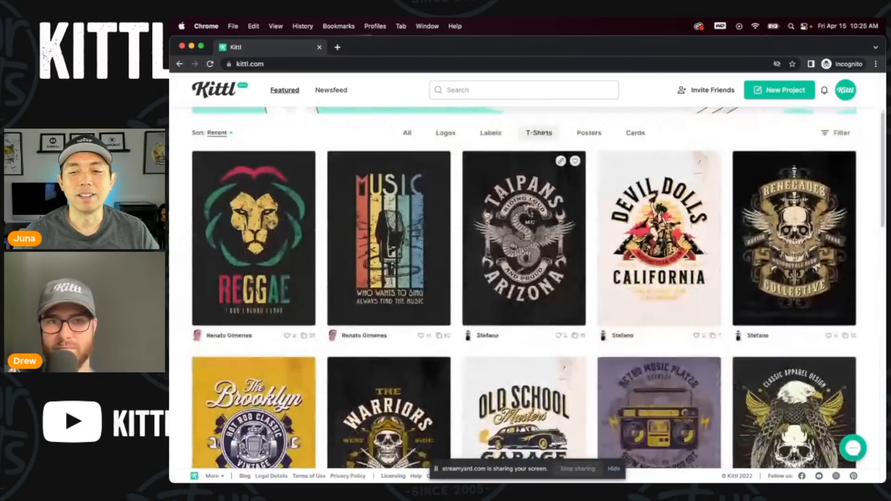
{"action": "scroll", "coordinate": [855, 252], "scroll_direction": "up", "scroll_amount": 1}
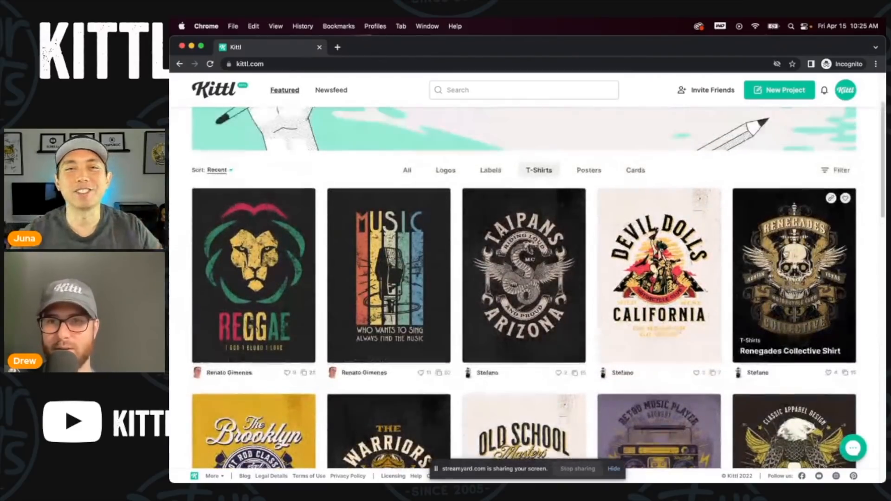
{"action": "scroll", "coordinate": [855, 252], "scroll_direction": "up", "scroll_amount": 1}
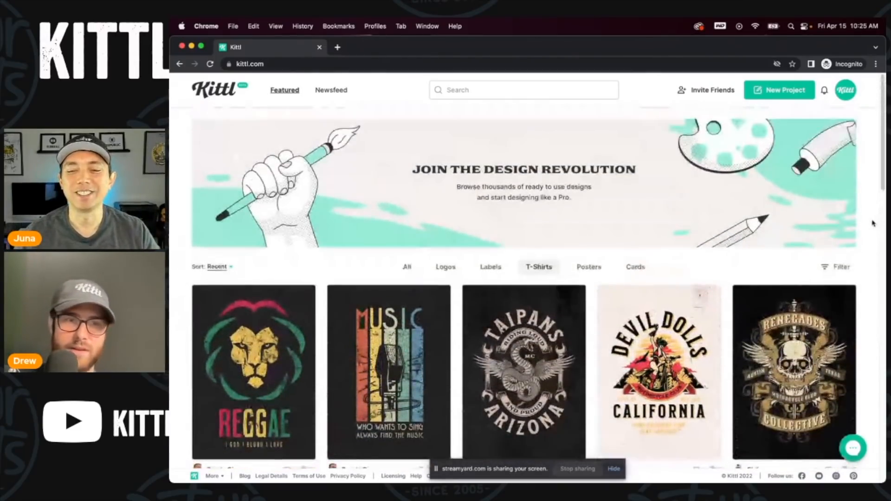